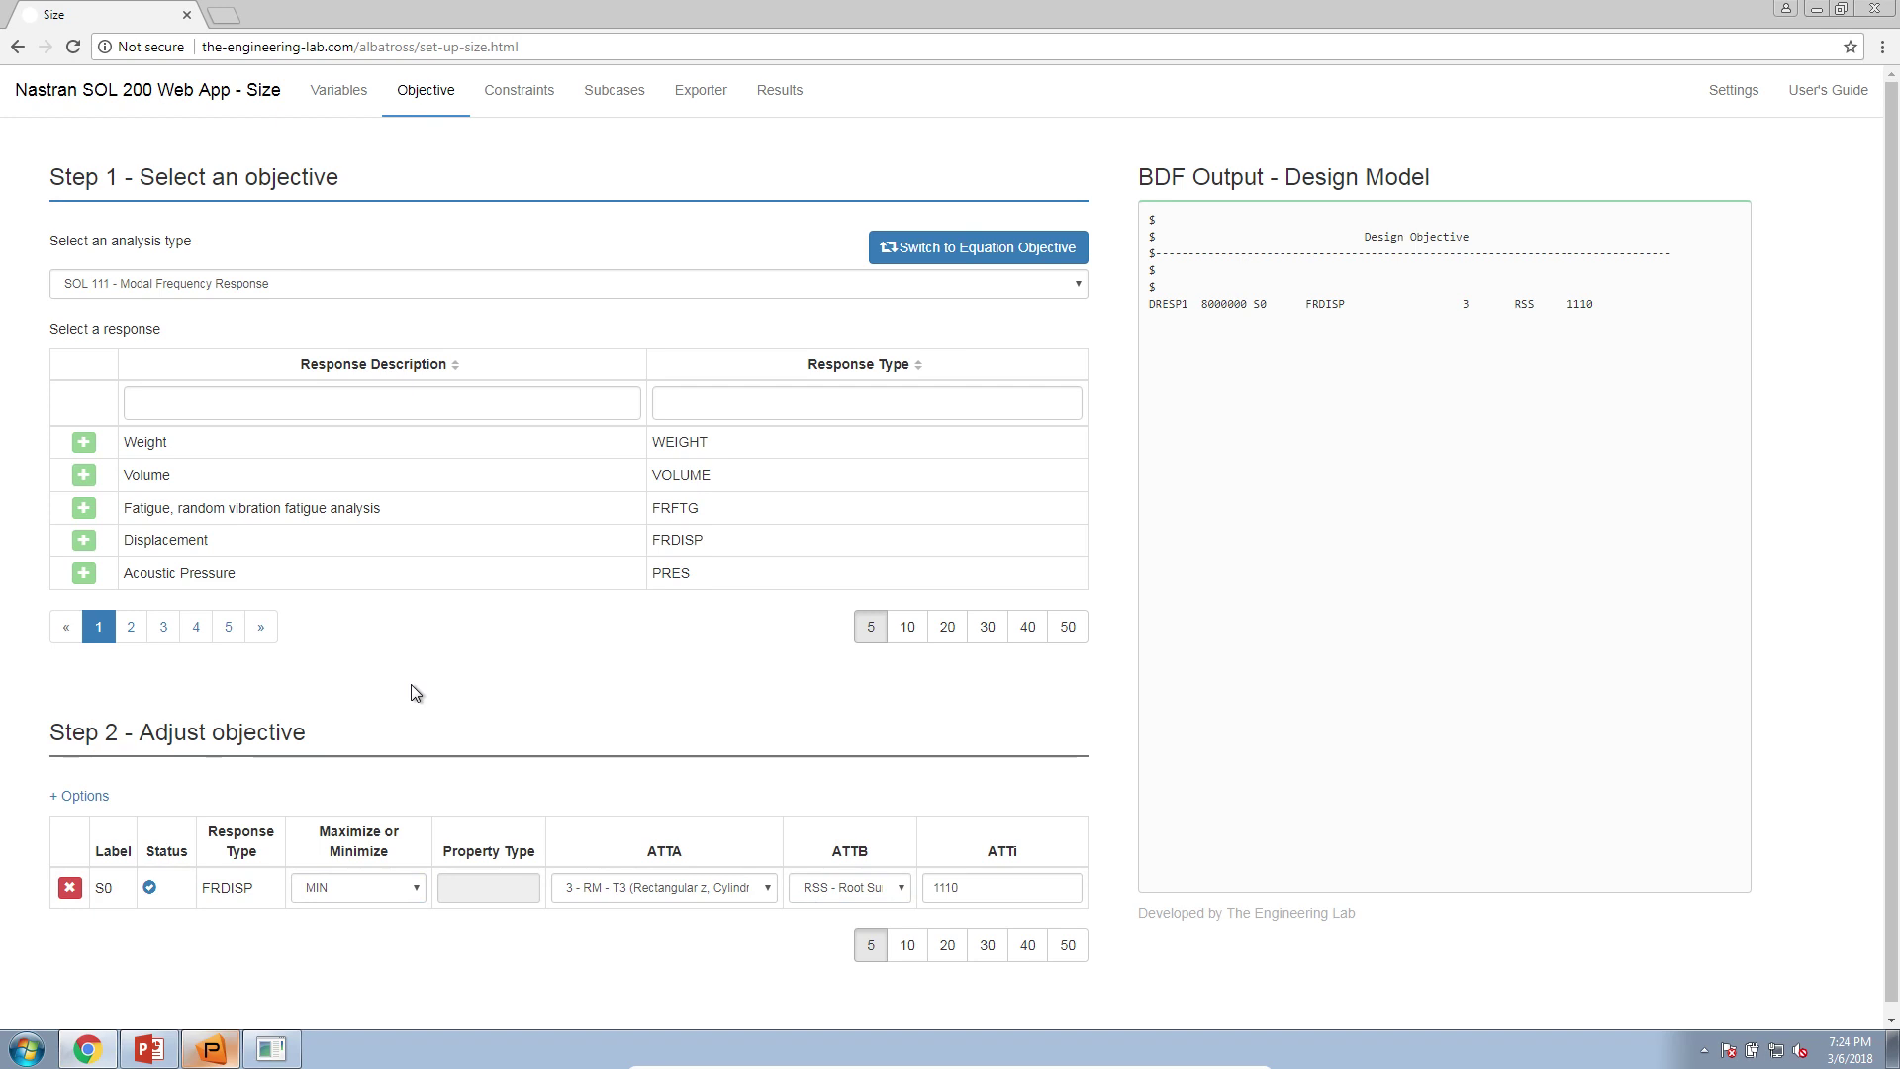
Add a Volume constraint with a lower allowed limit of 7.99 and an upper allowed limit of 8.01
{"action": "left_click", "coordinate": [524, 90]}
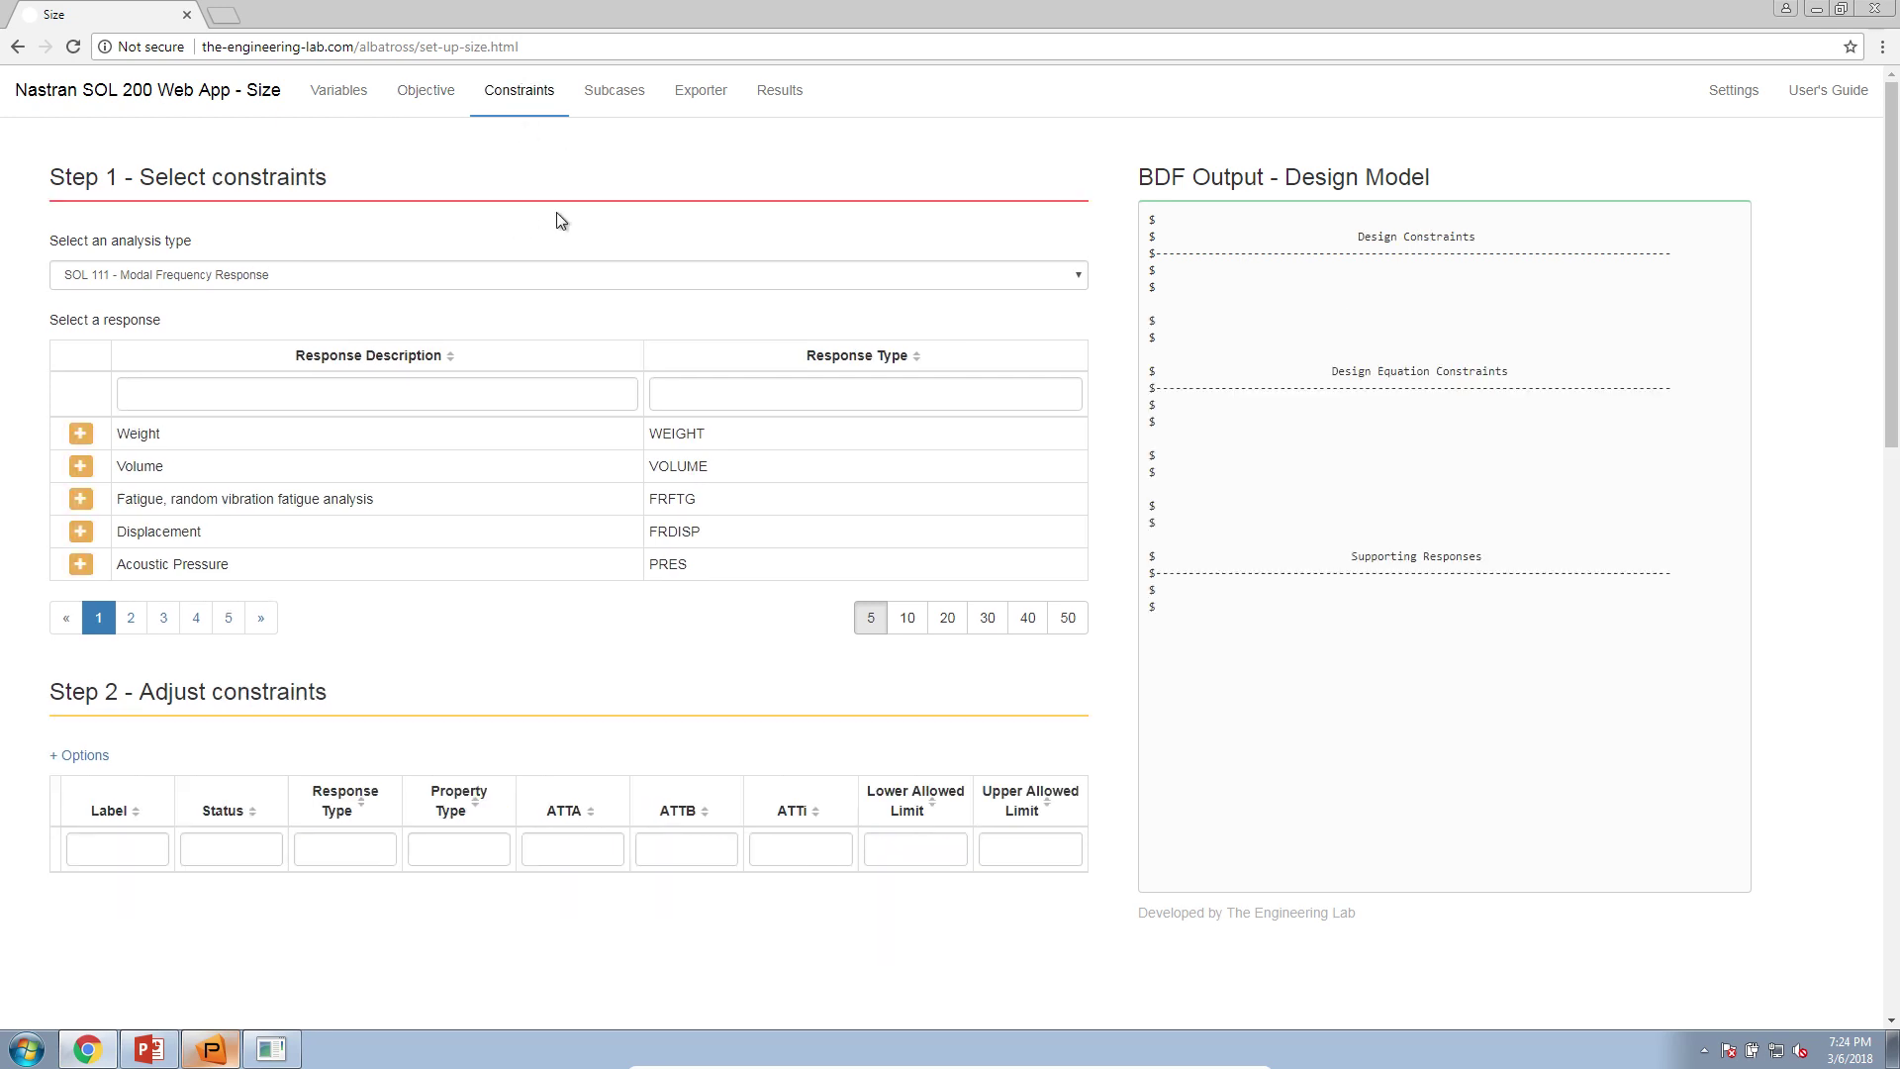
{"action": "left_click", "coordinate": [80, 466]}
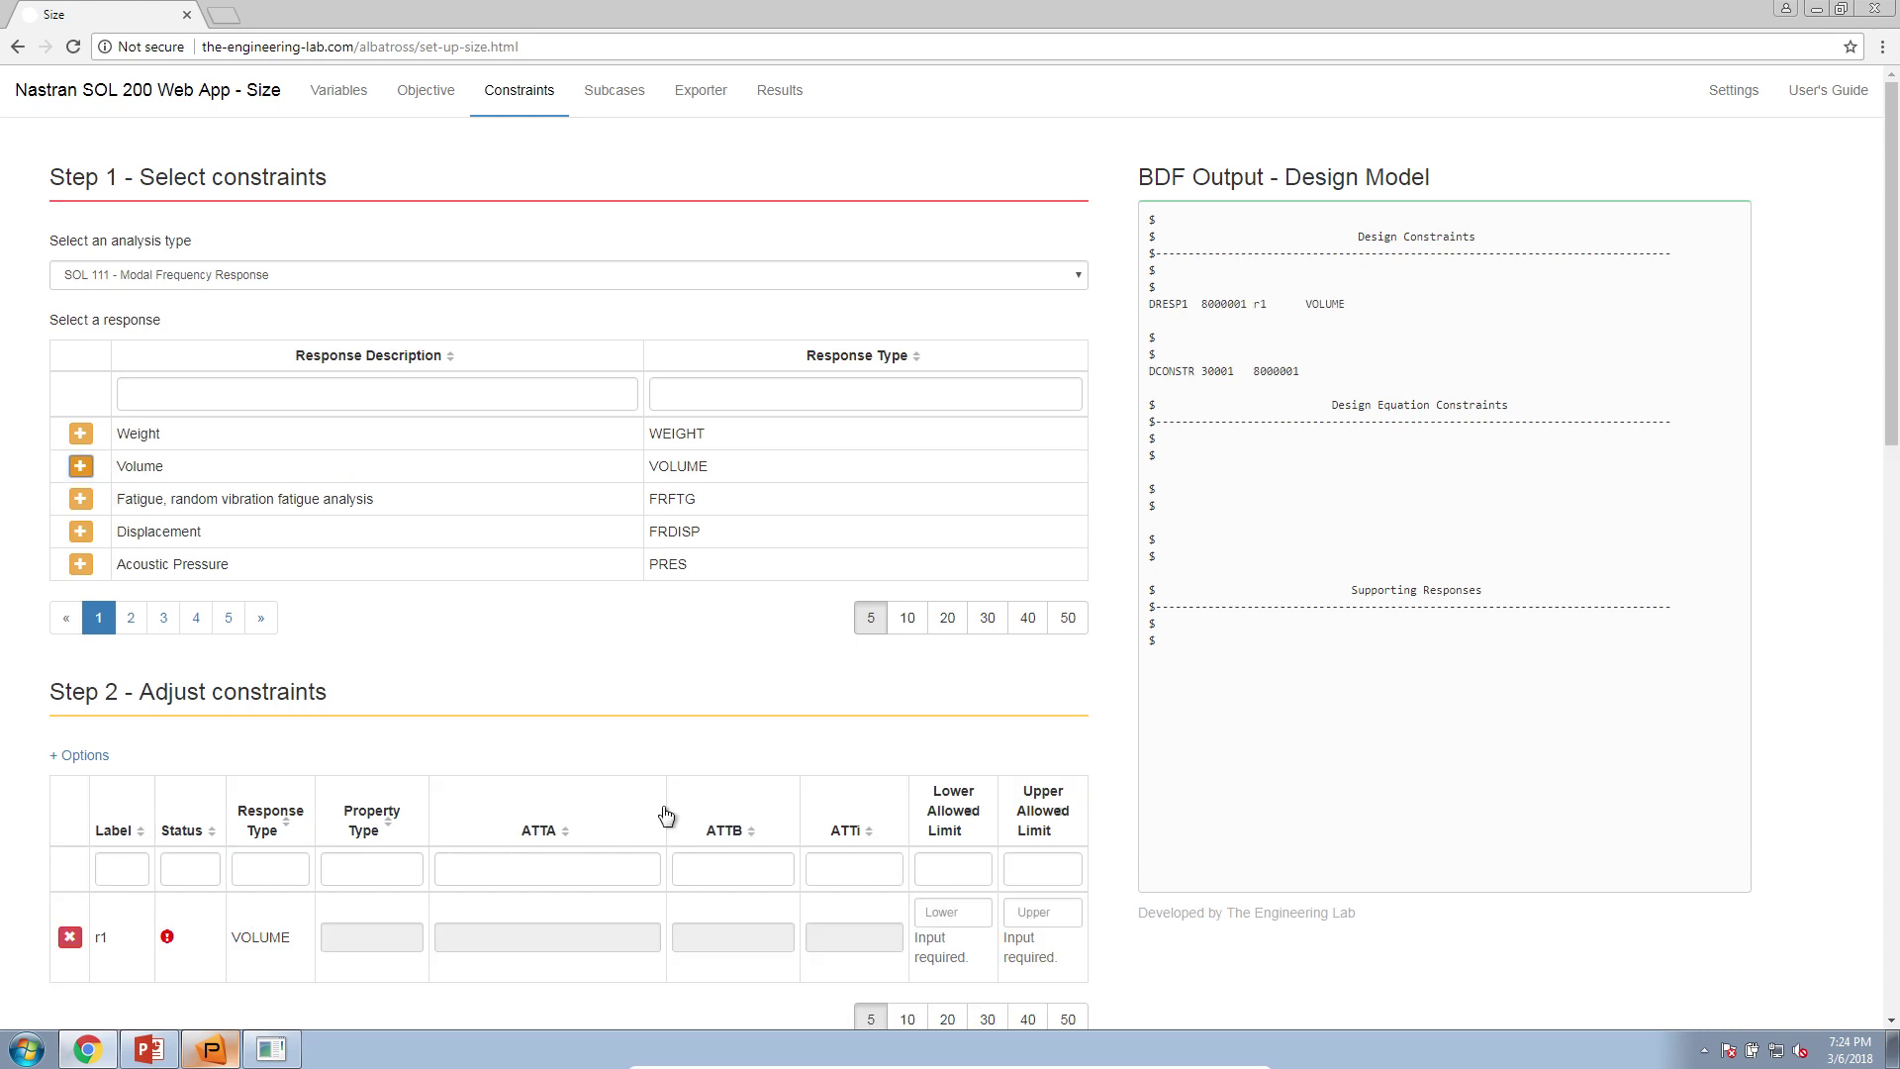
{"action": "left_click", "coordinate": [942, 912]}
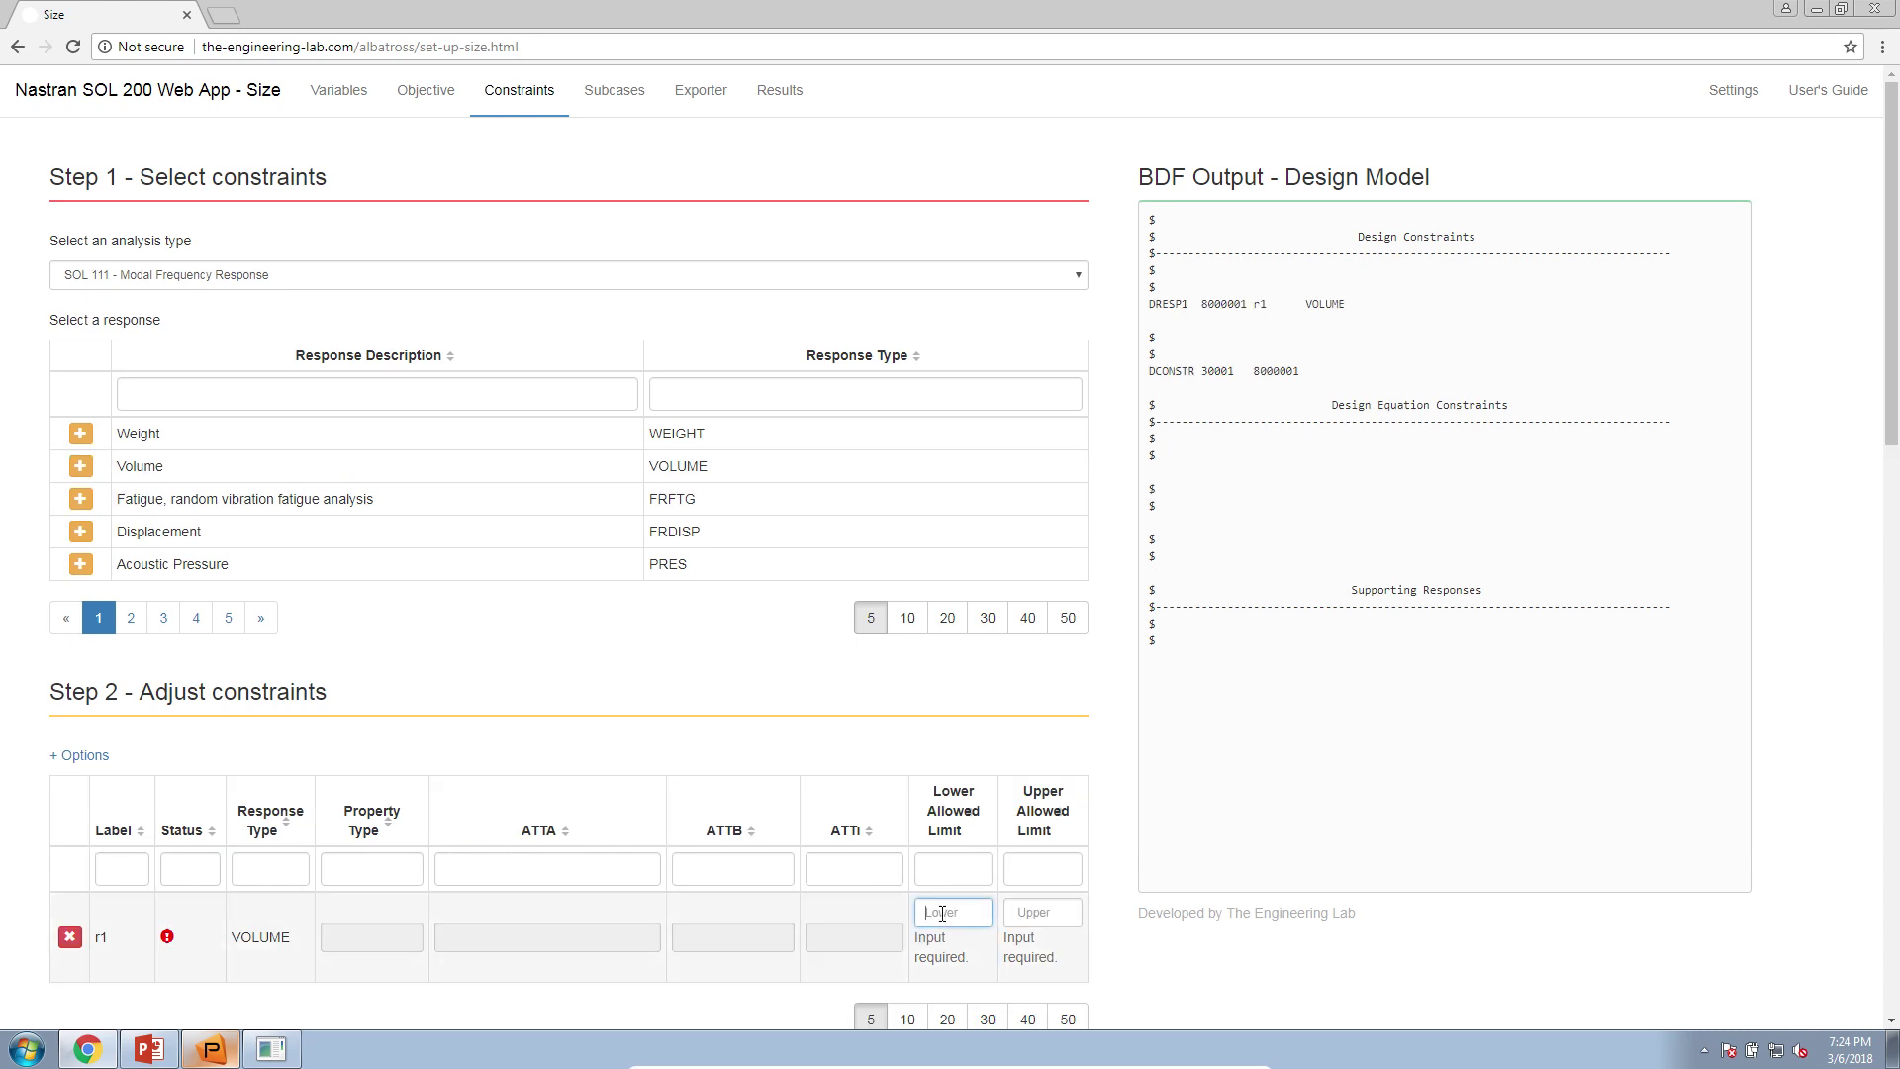
{"action": "type", "text": "7"}
{"action": "key", "text": "Tab"}
{"action": "type", "text": "8.0"}
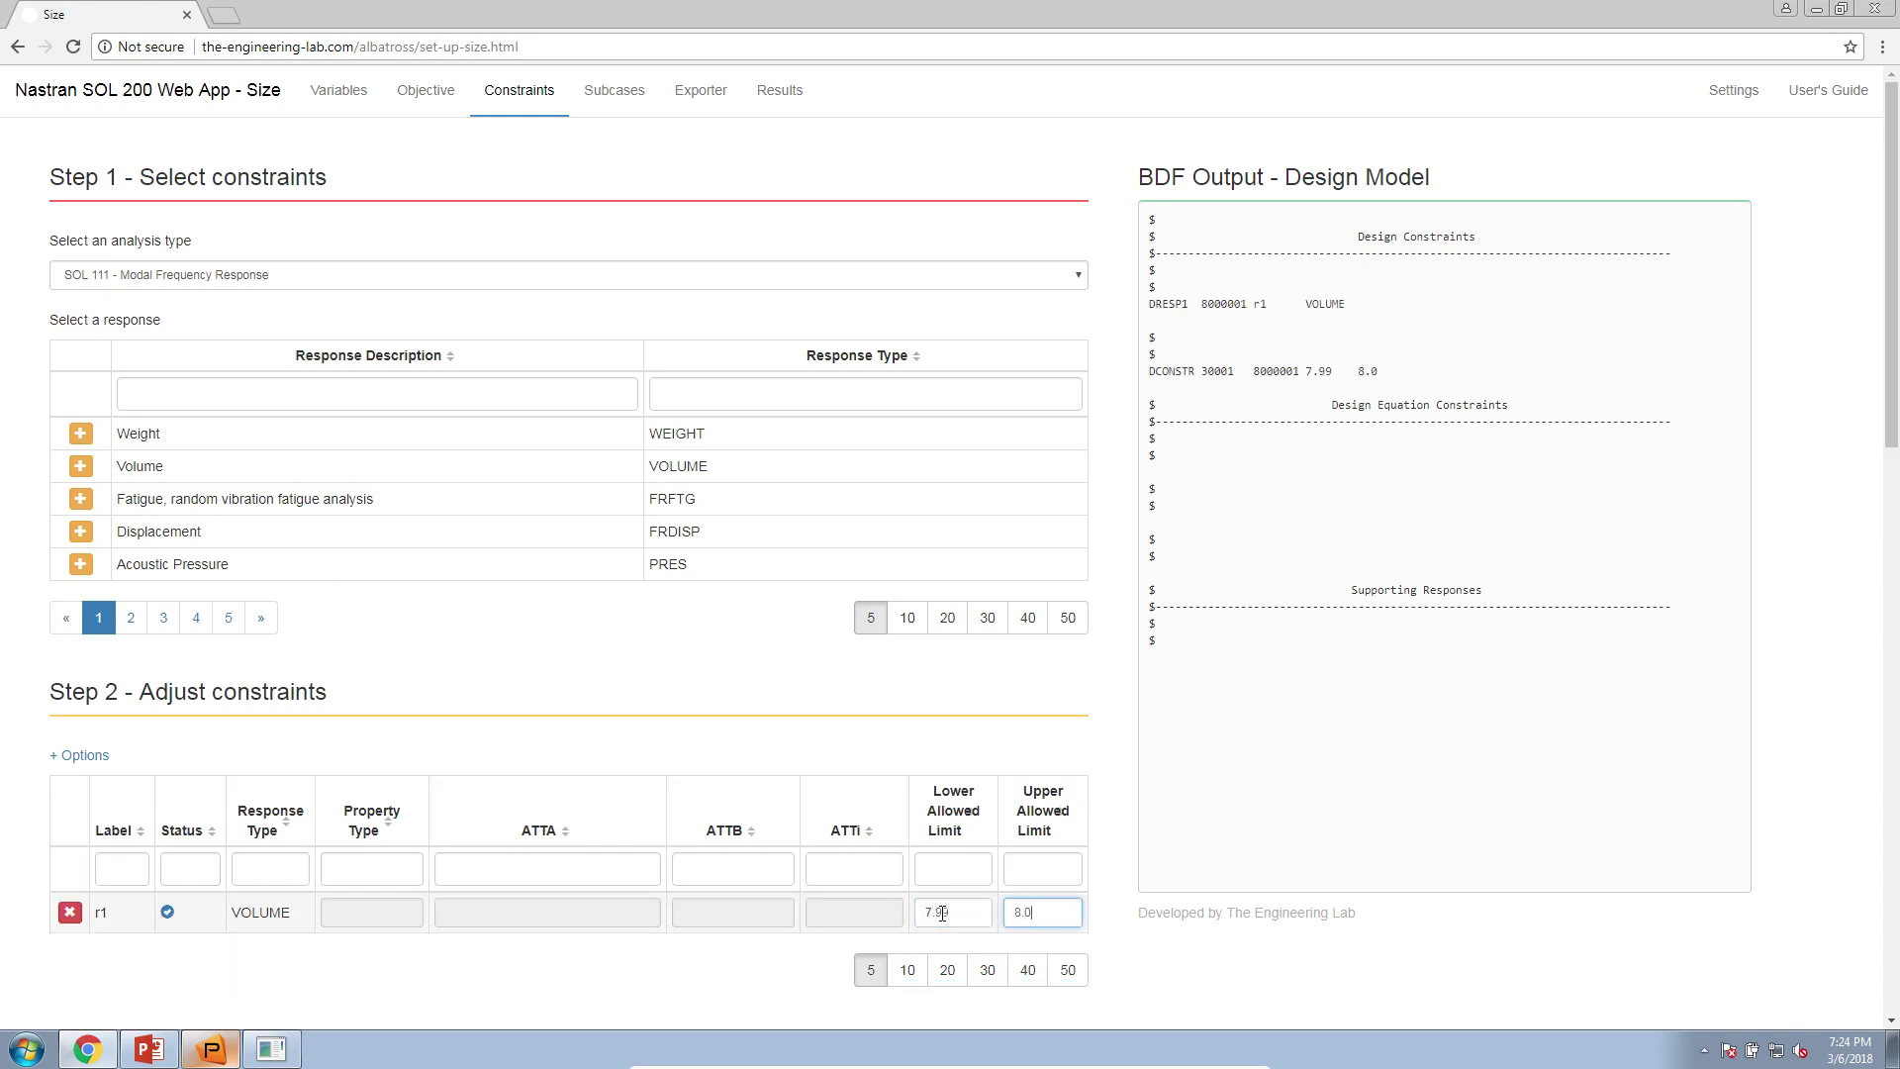
{"action": "type", "text": "1"}
{"action": "key", "text": "Tab"}
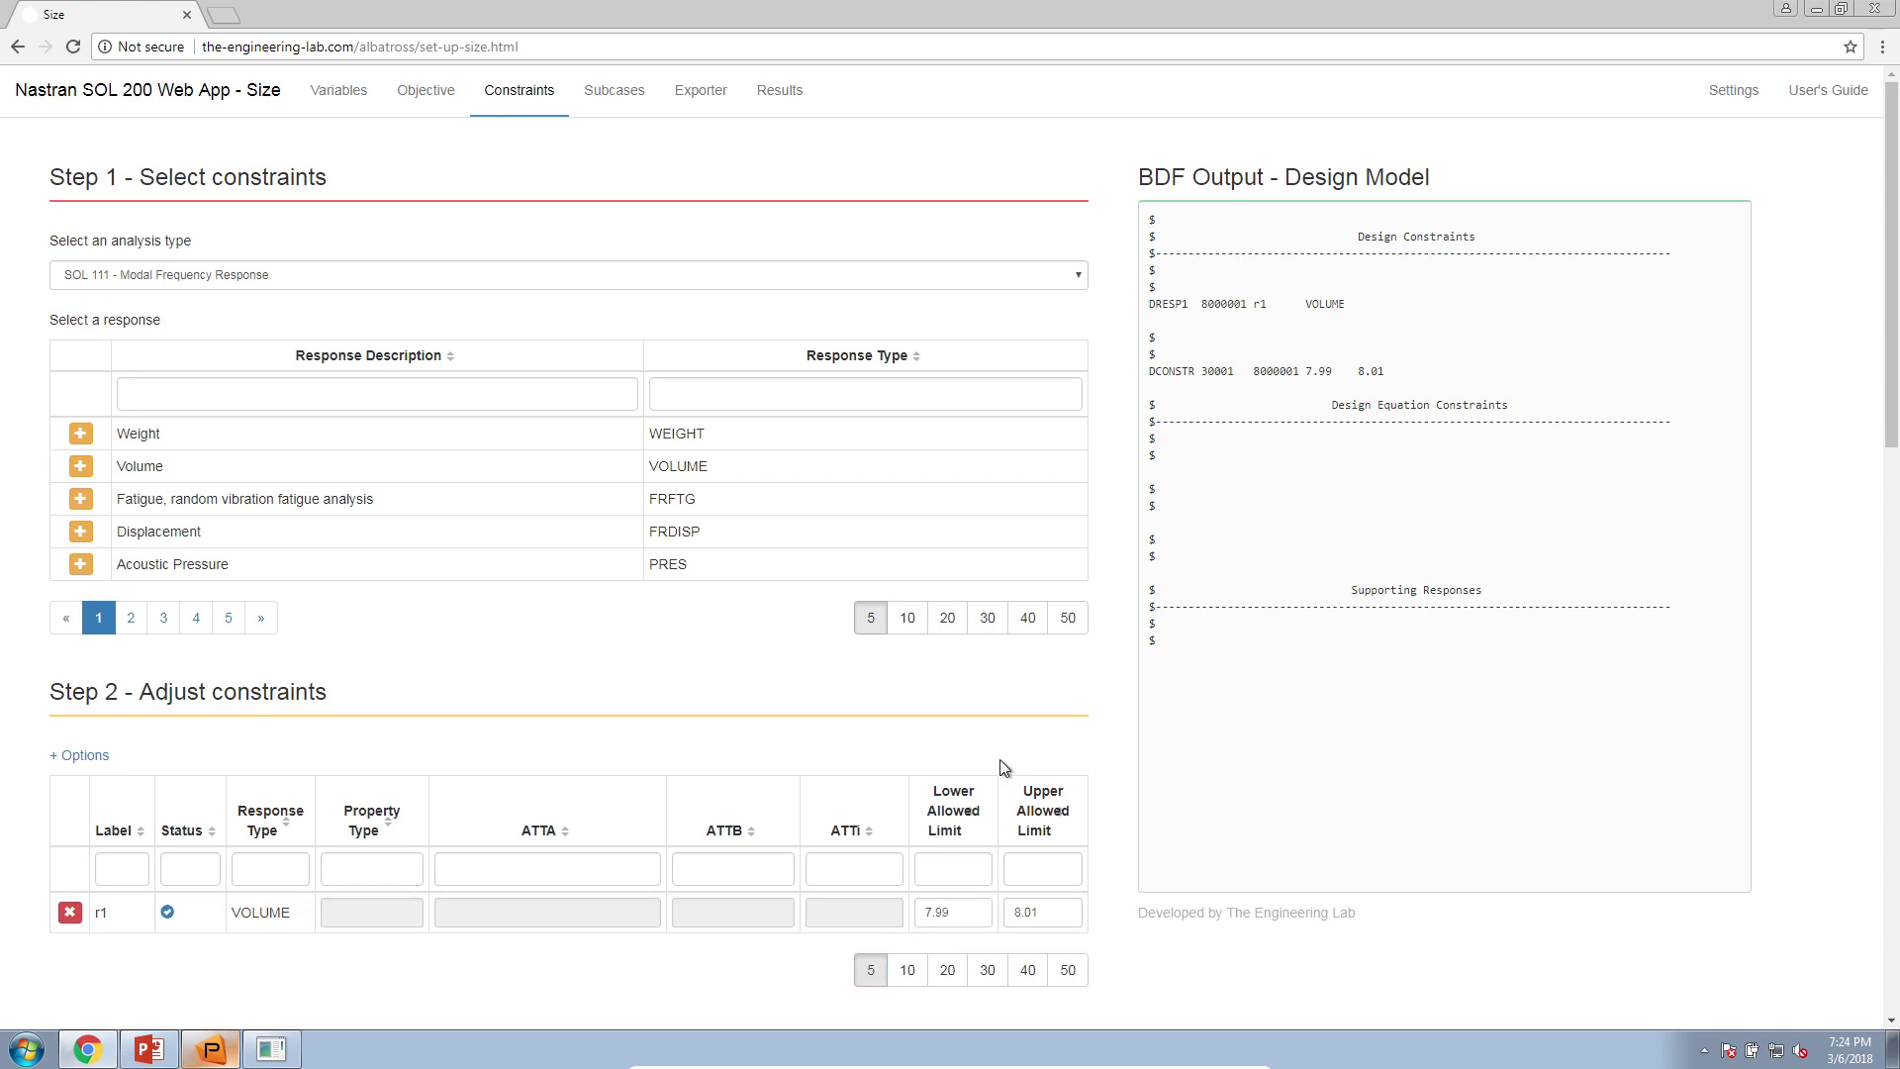
Export the model with the Auto Execute MSC Nastran option and open the Downloads folder
{"action": "left_click", "coordinate": [693, 92]}
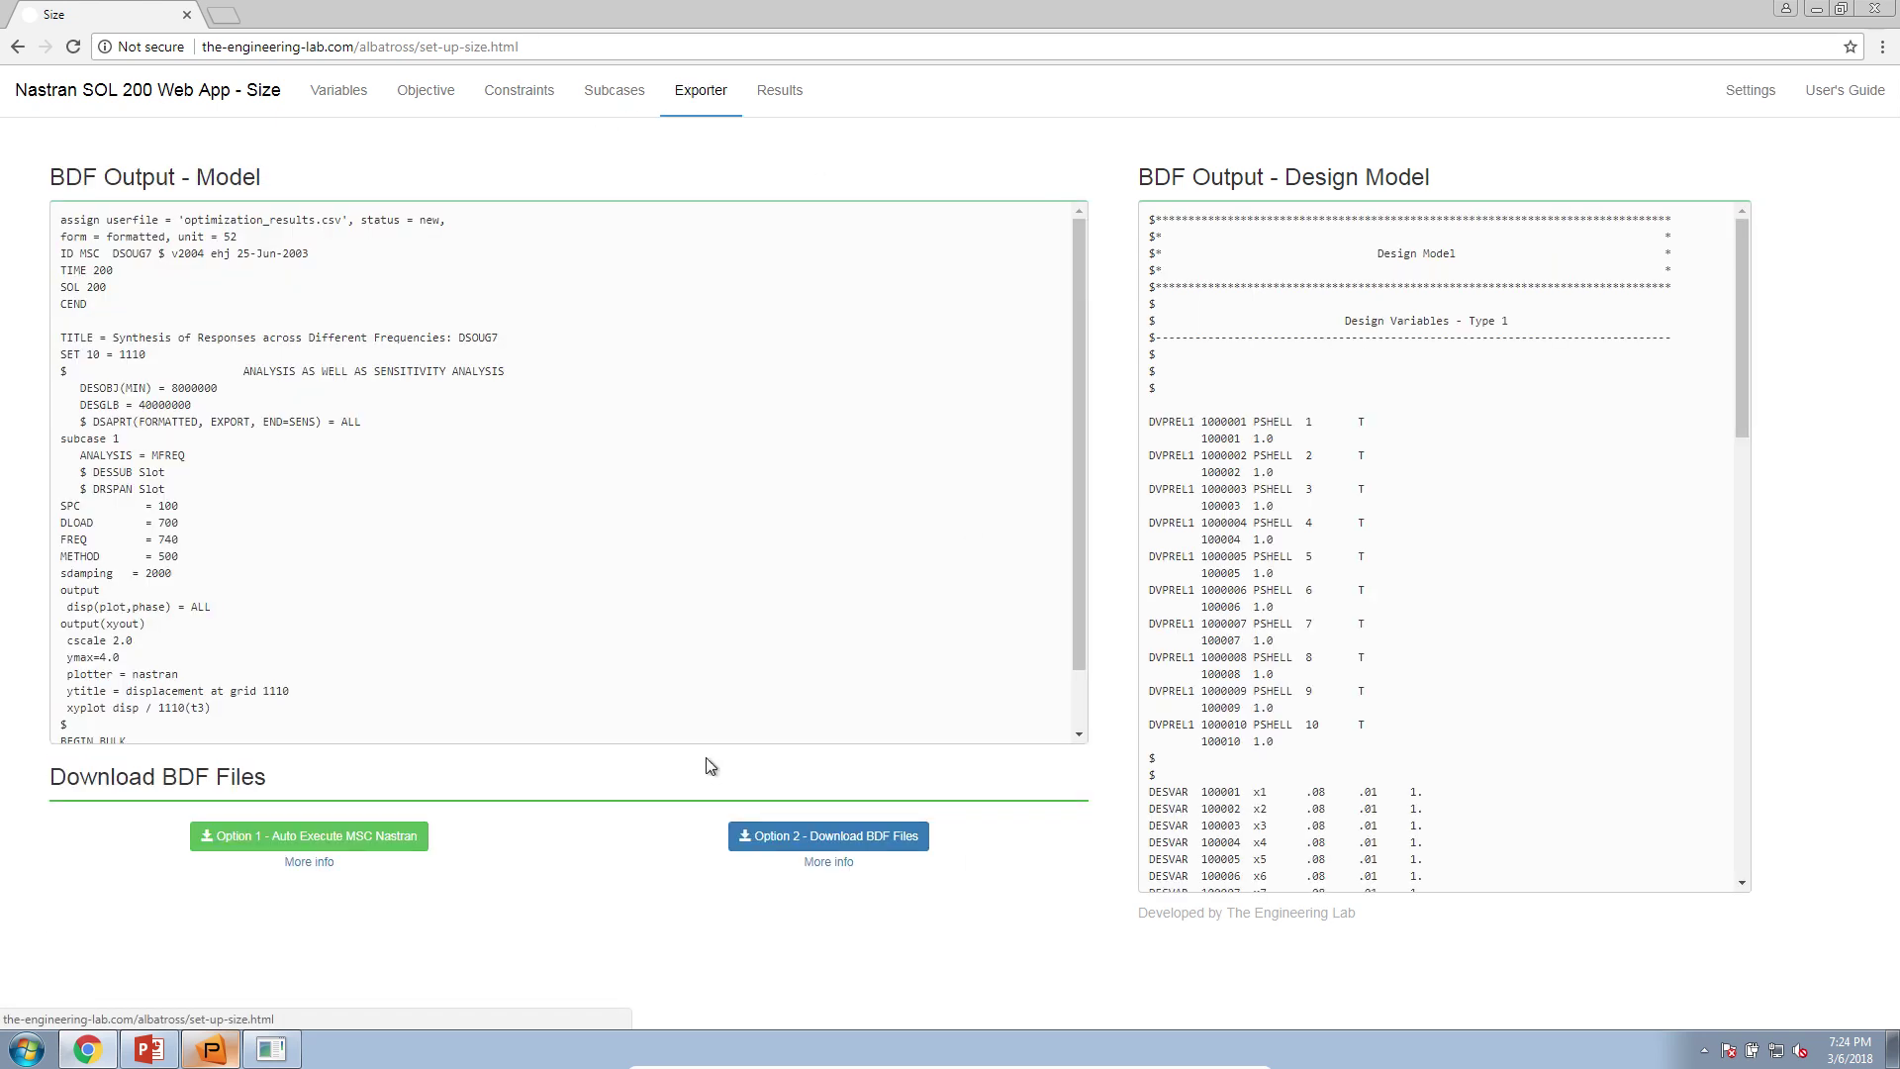
{"action": "left_click", "coordinate": [386, 839]}
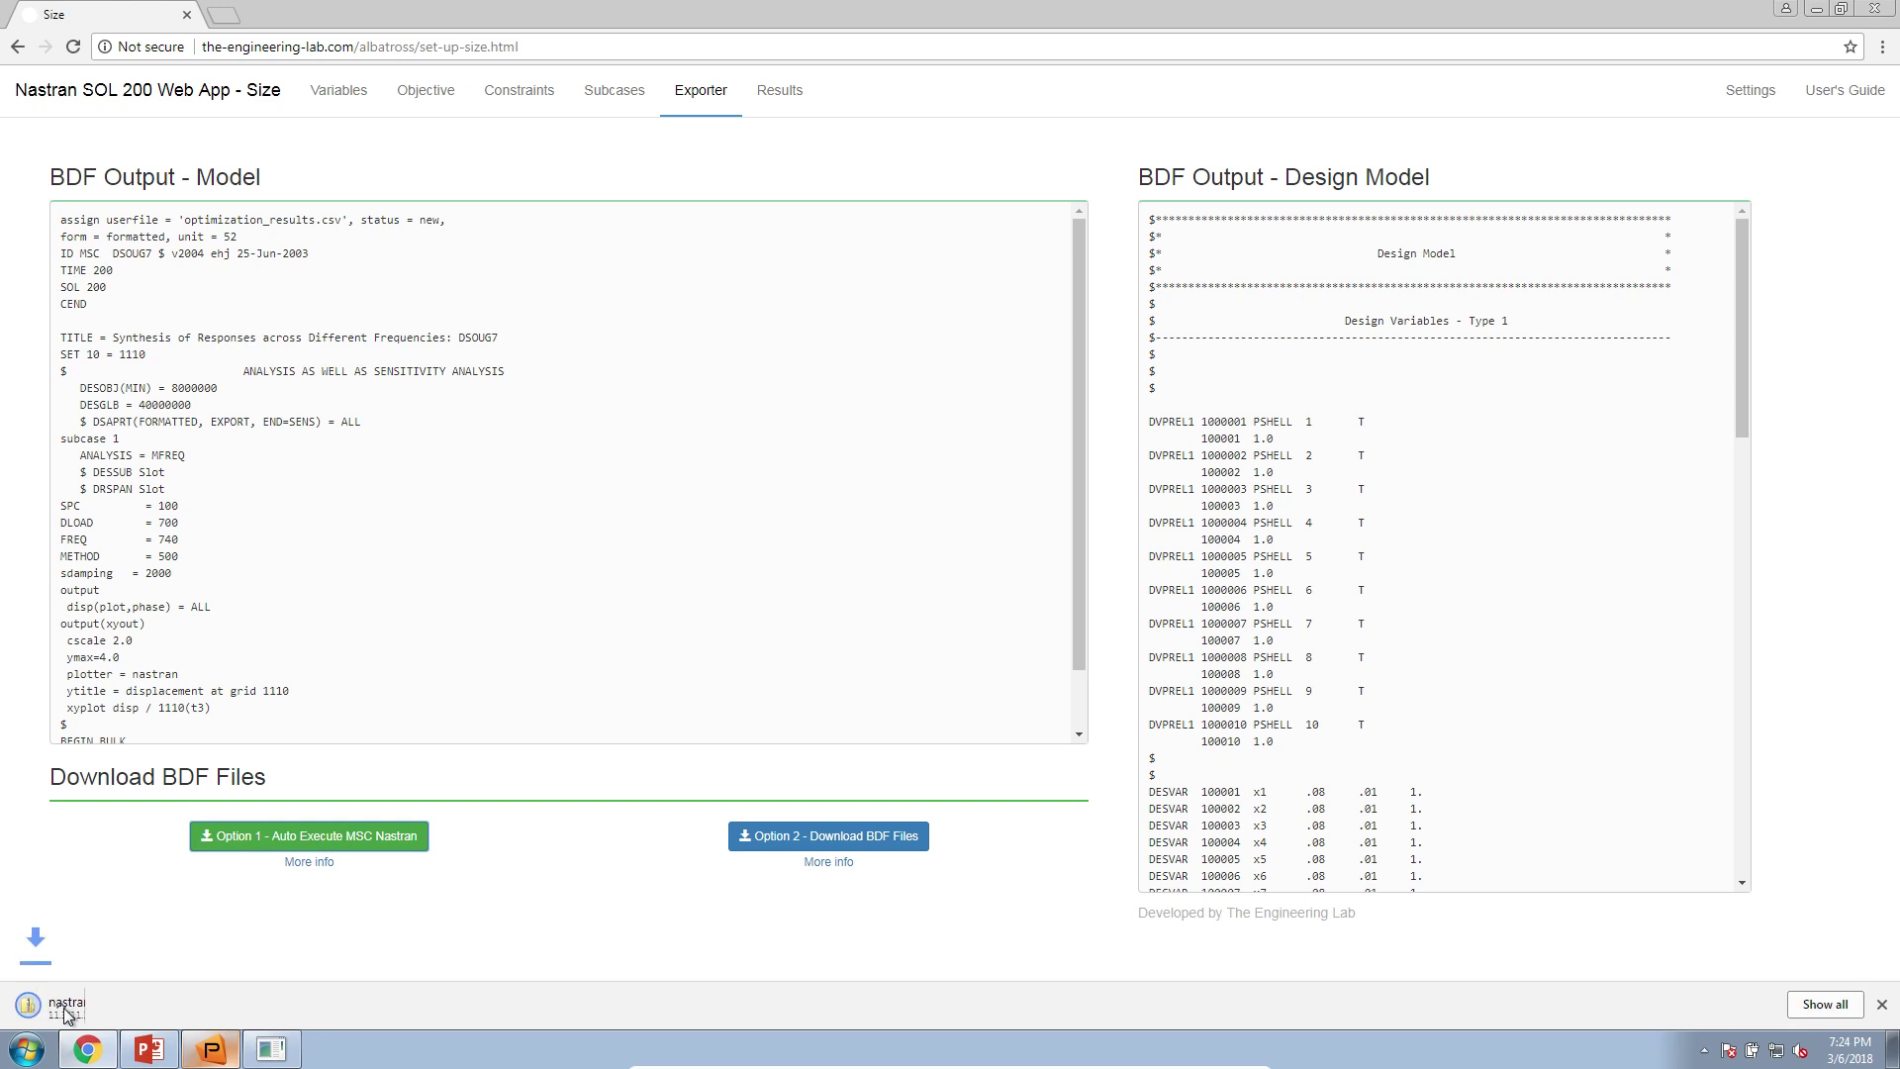
{"action": "left_click", "coordinate": [30, 1047]}
{"action": "left_click", "coordinate": [295, 752]}
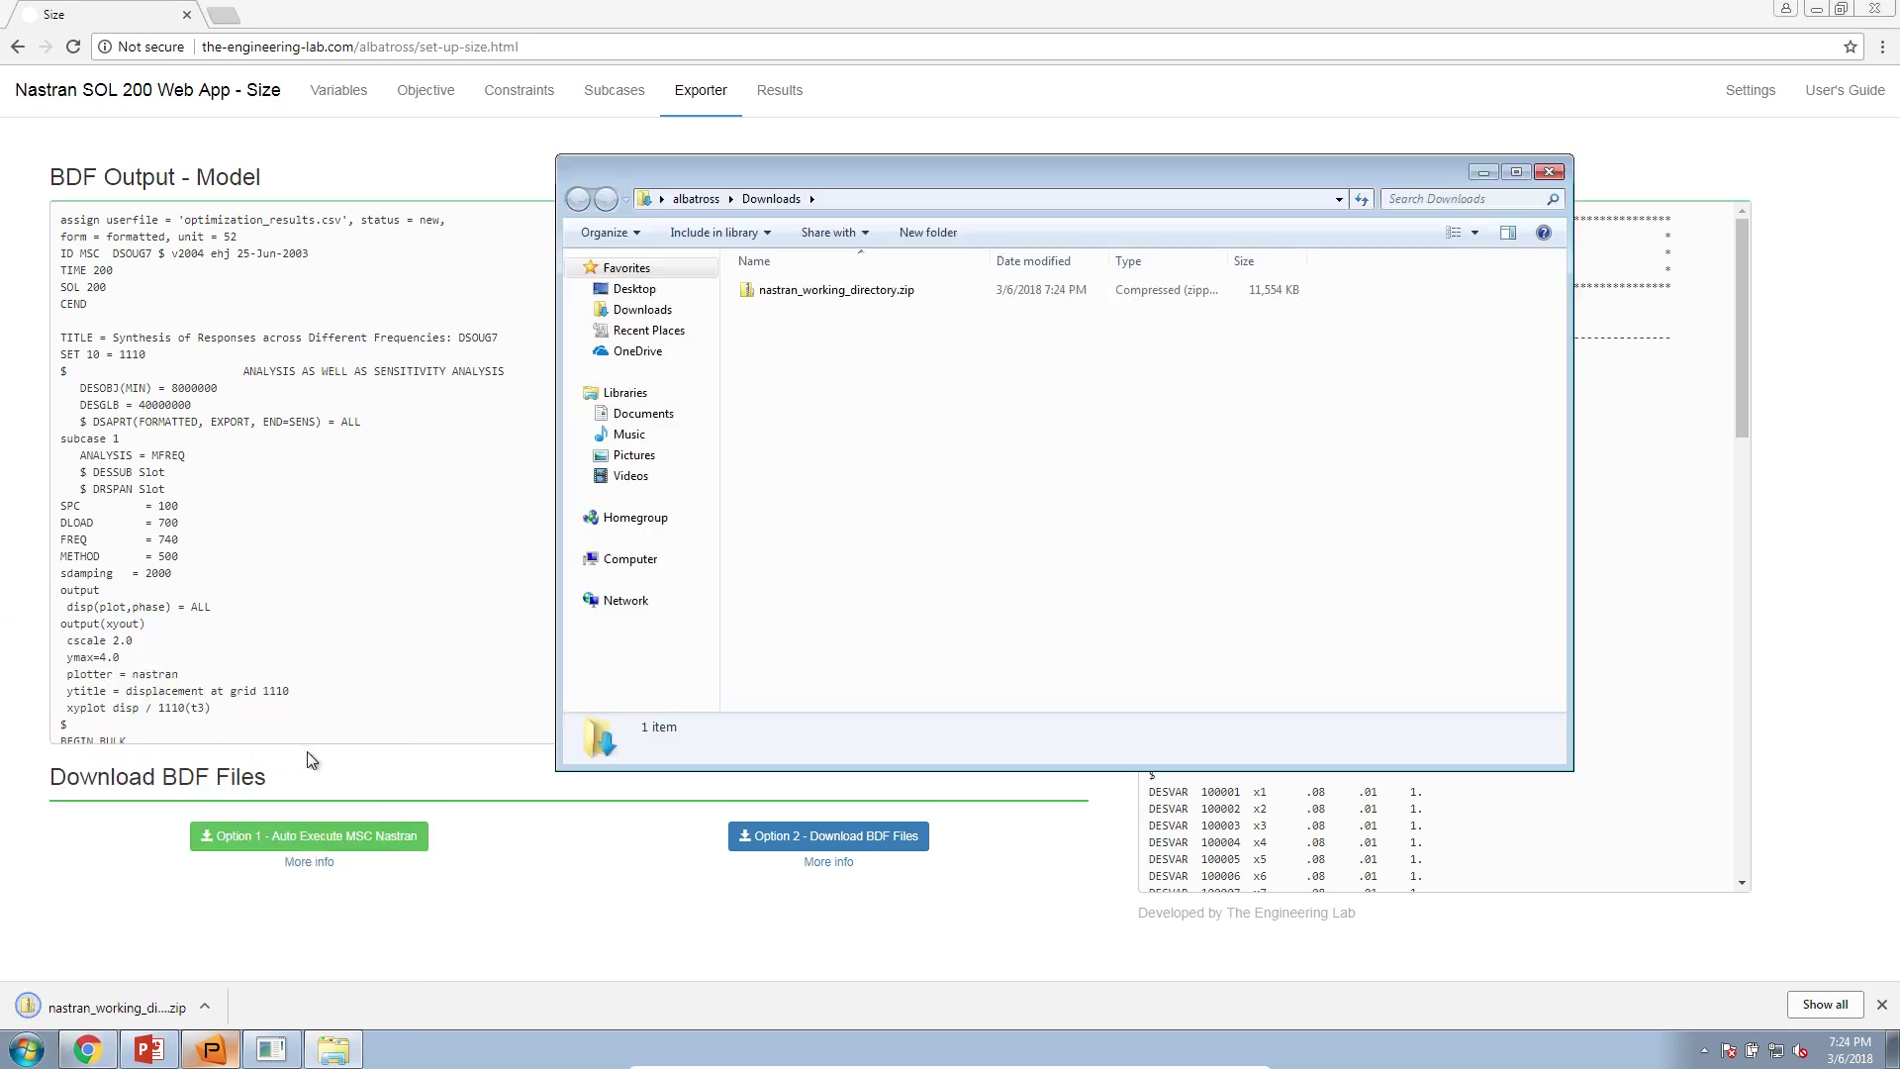
Extract nastran_working_directory.zip into the Downloads folder
{"action": "left_click", "coordinate": [767, 290]}
{"action": "right_click", "coordinate": [767, 290]}
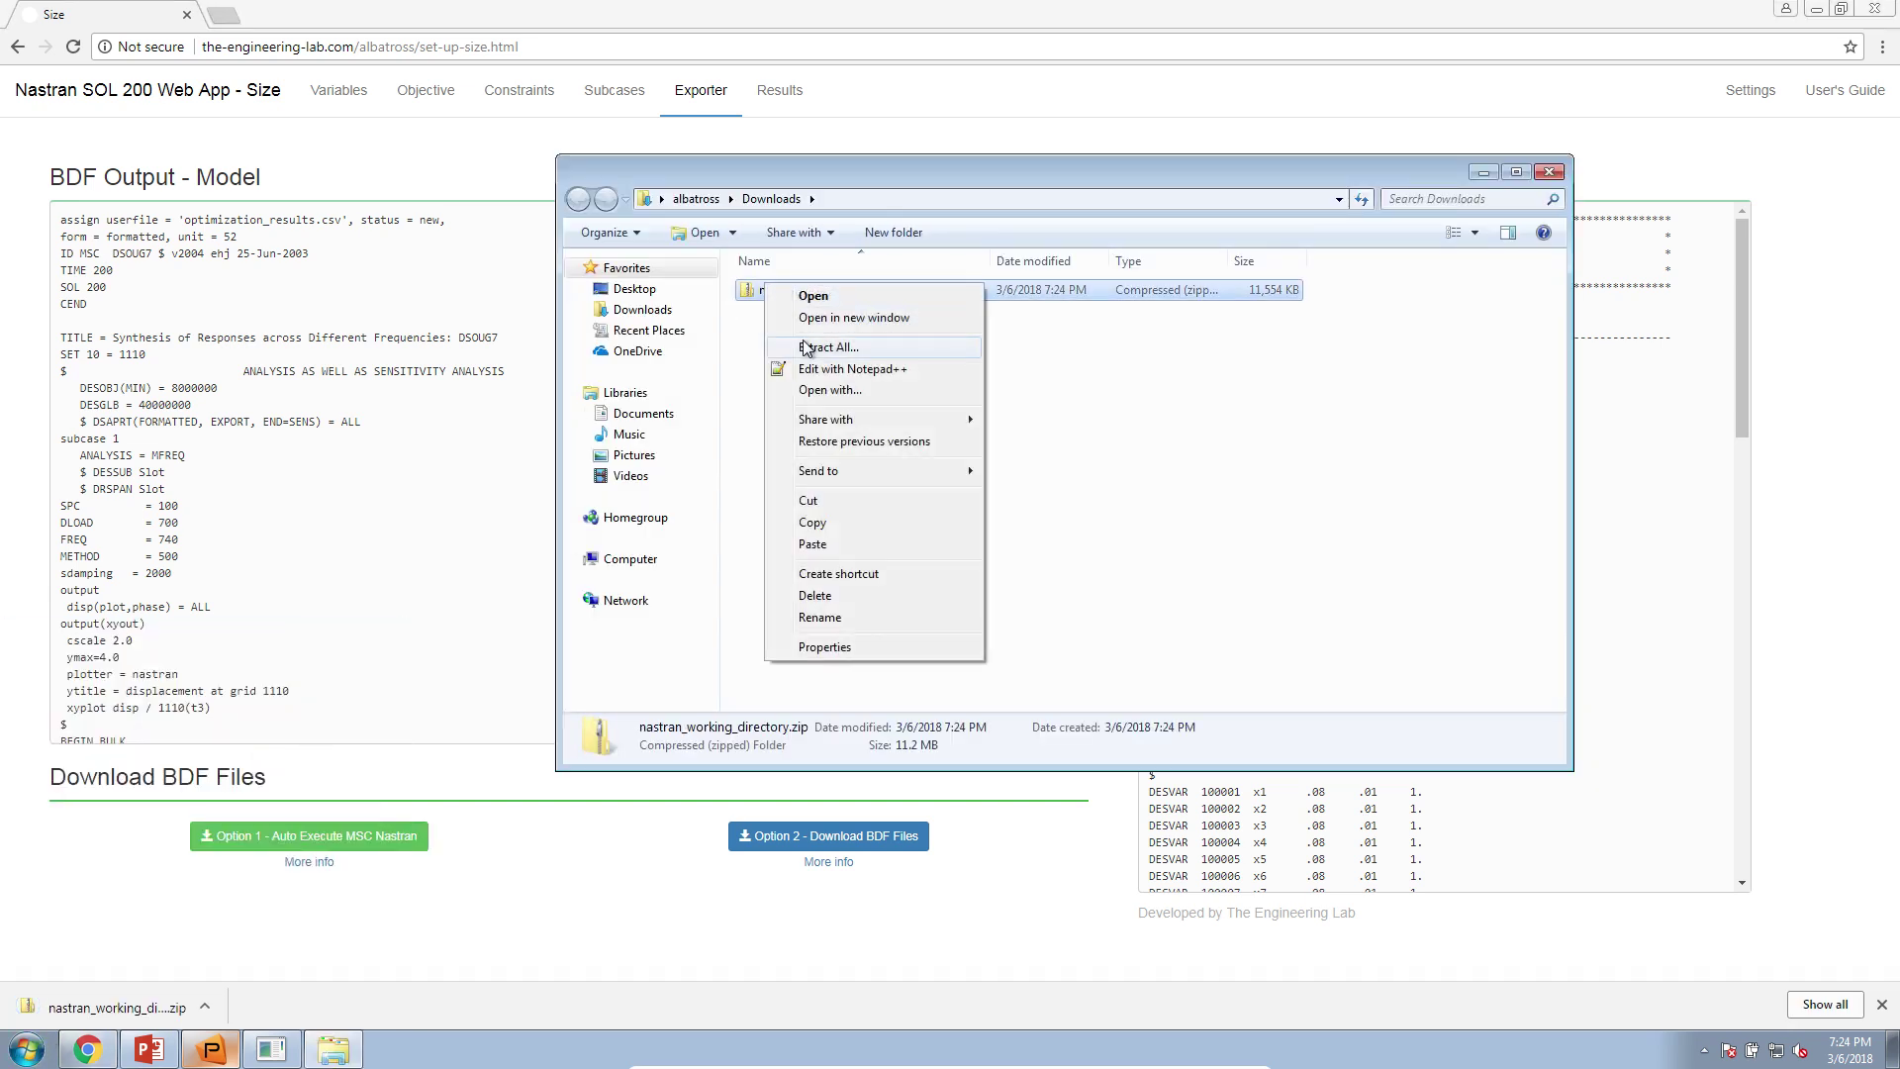
{"action": "left_click", "coordinate": [787, 348]}
{"action": "left_click", "coordinate": [1131, 712]}
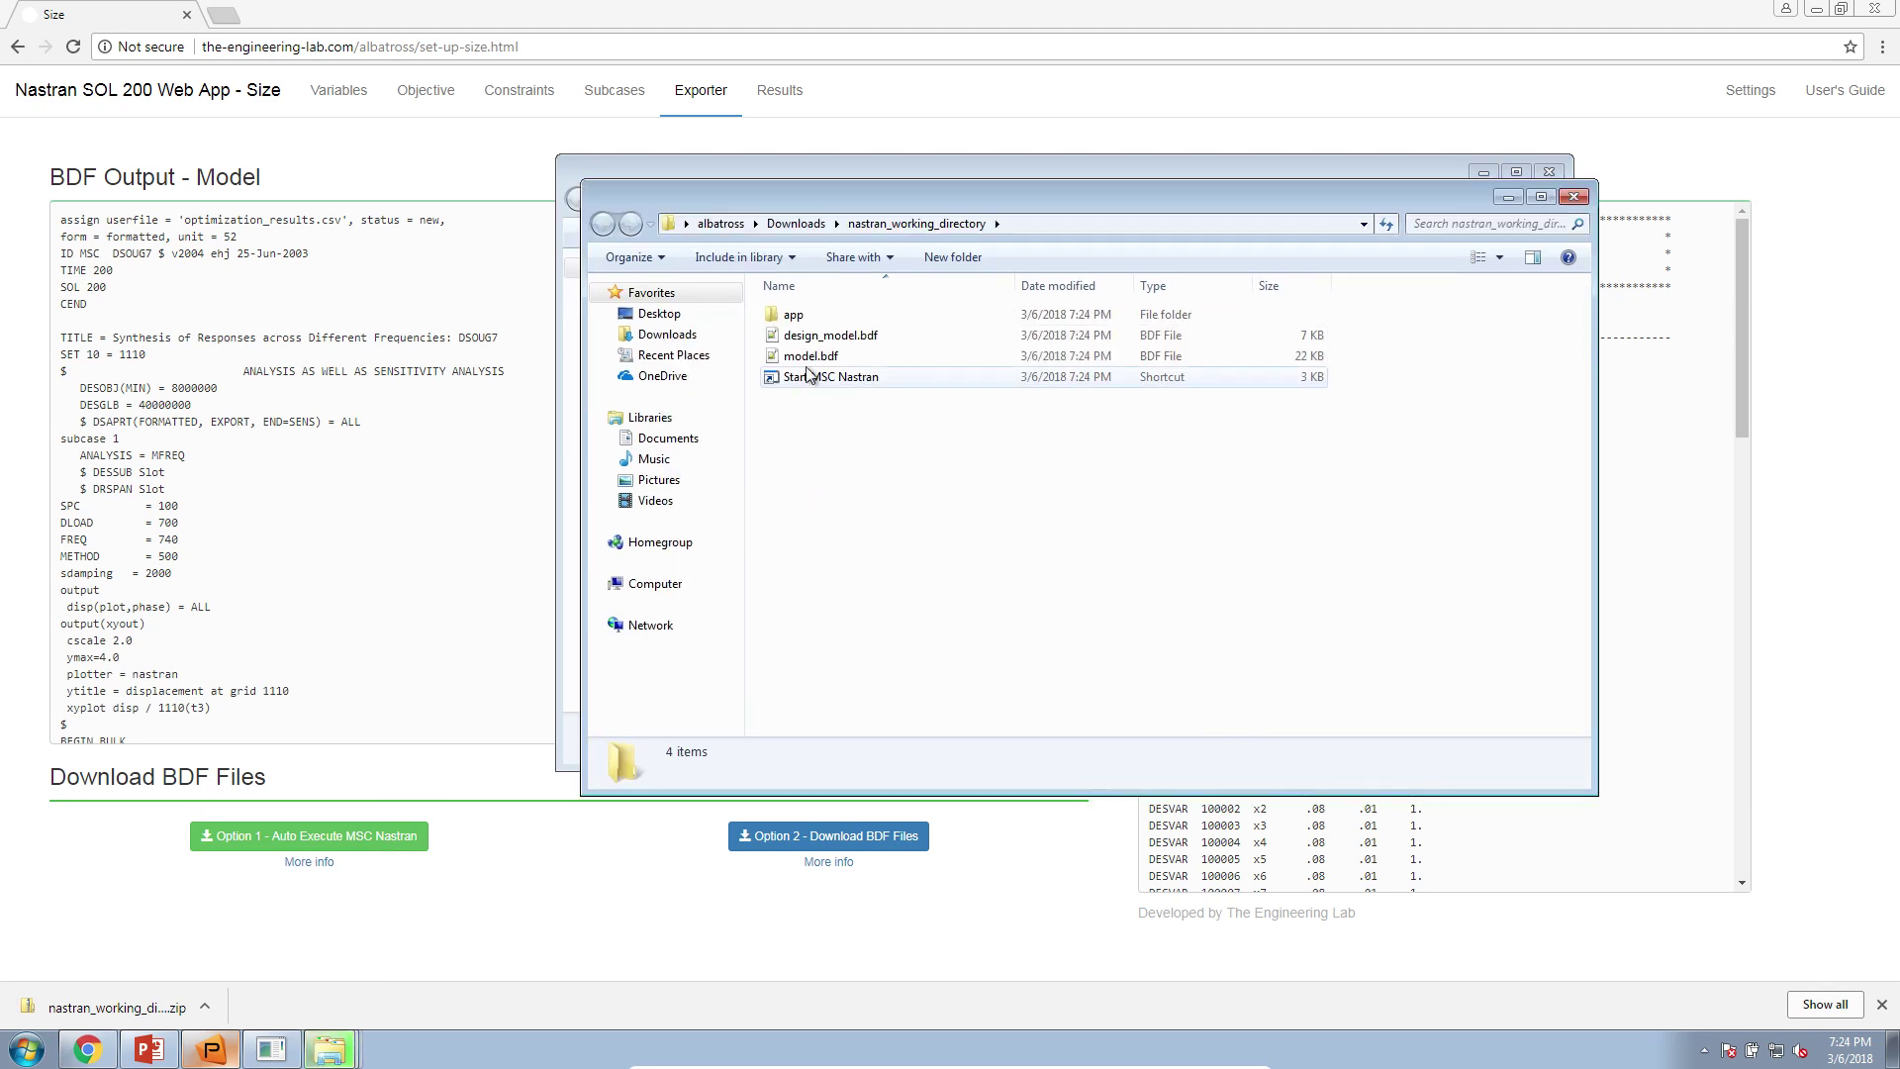
Run the Start MSC Nastran shortcut in the extracted folder and allow the file to open
{"action": "left_click", "coordinate": [809, 382]}
{"action": "double_click", "coordinate": [818, 379]}
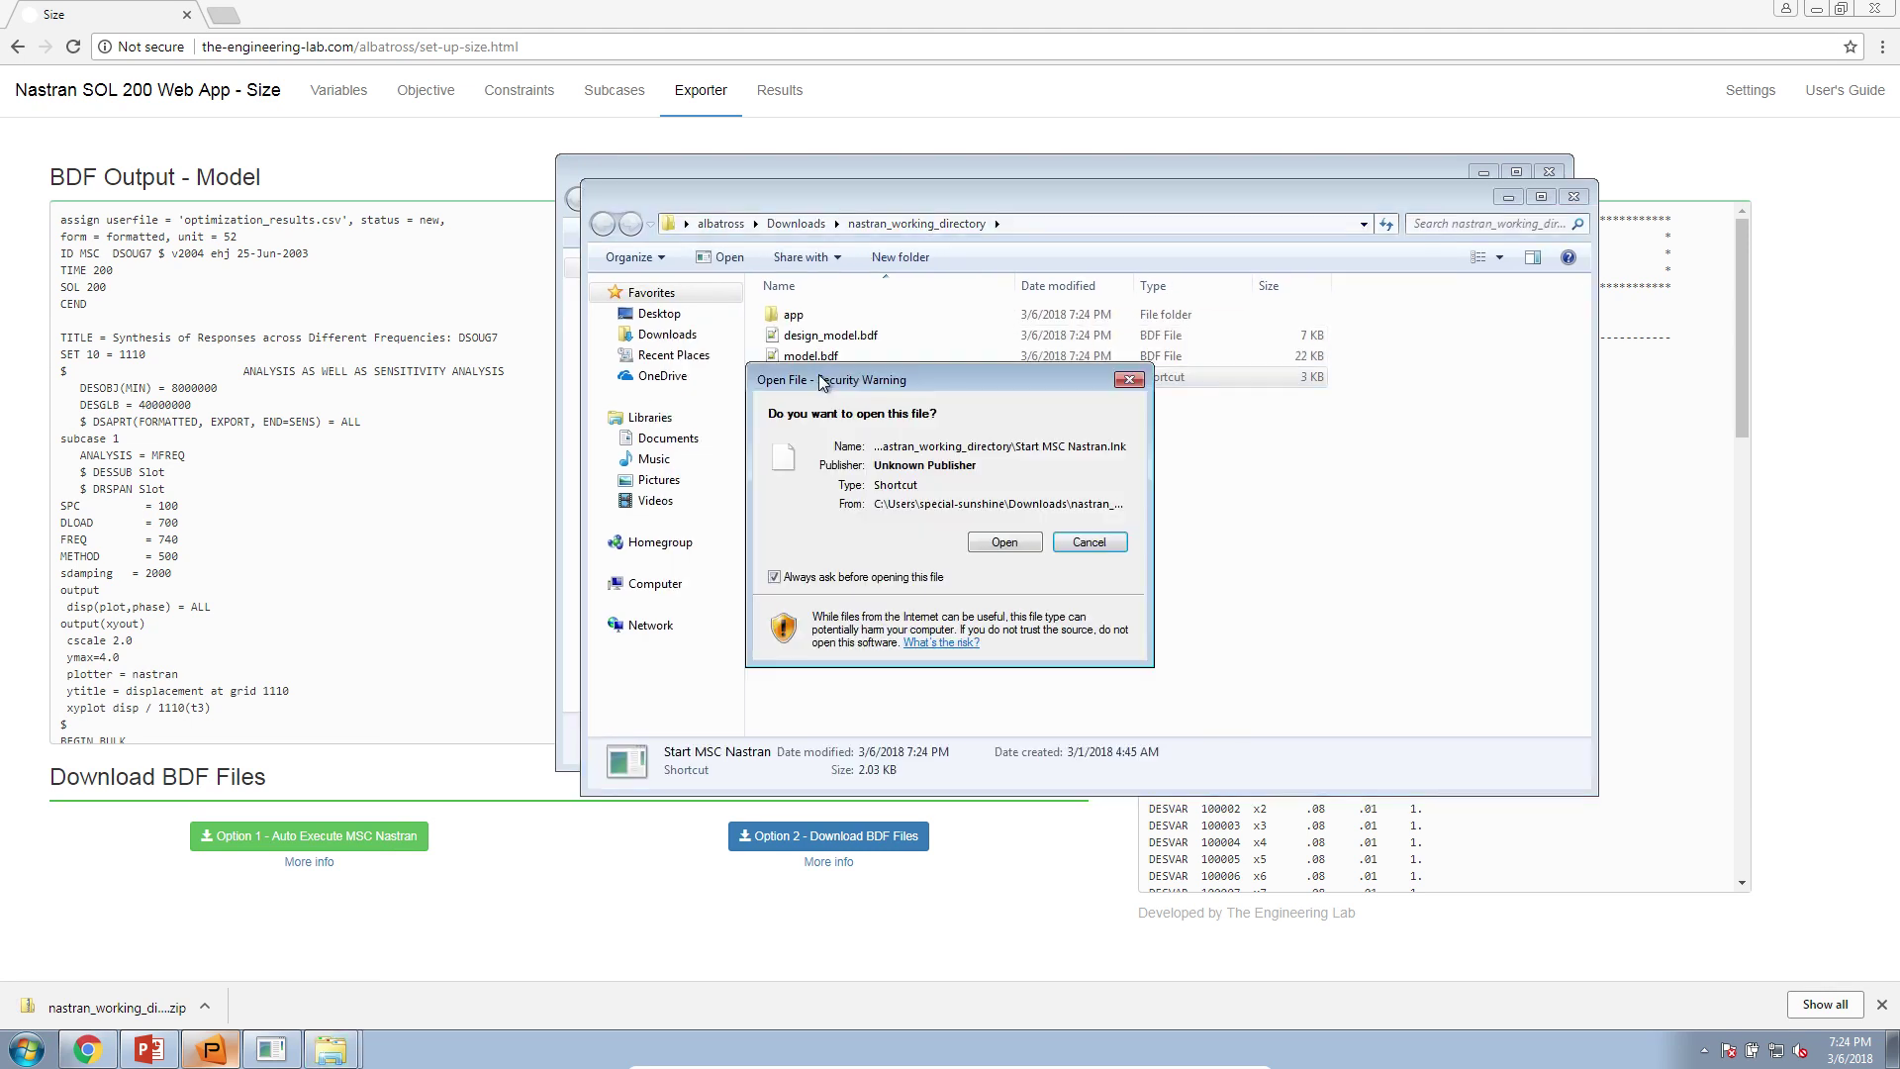
{"action": "left_click", "coordinate": [1026, 540]}
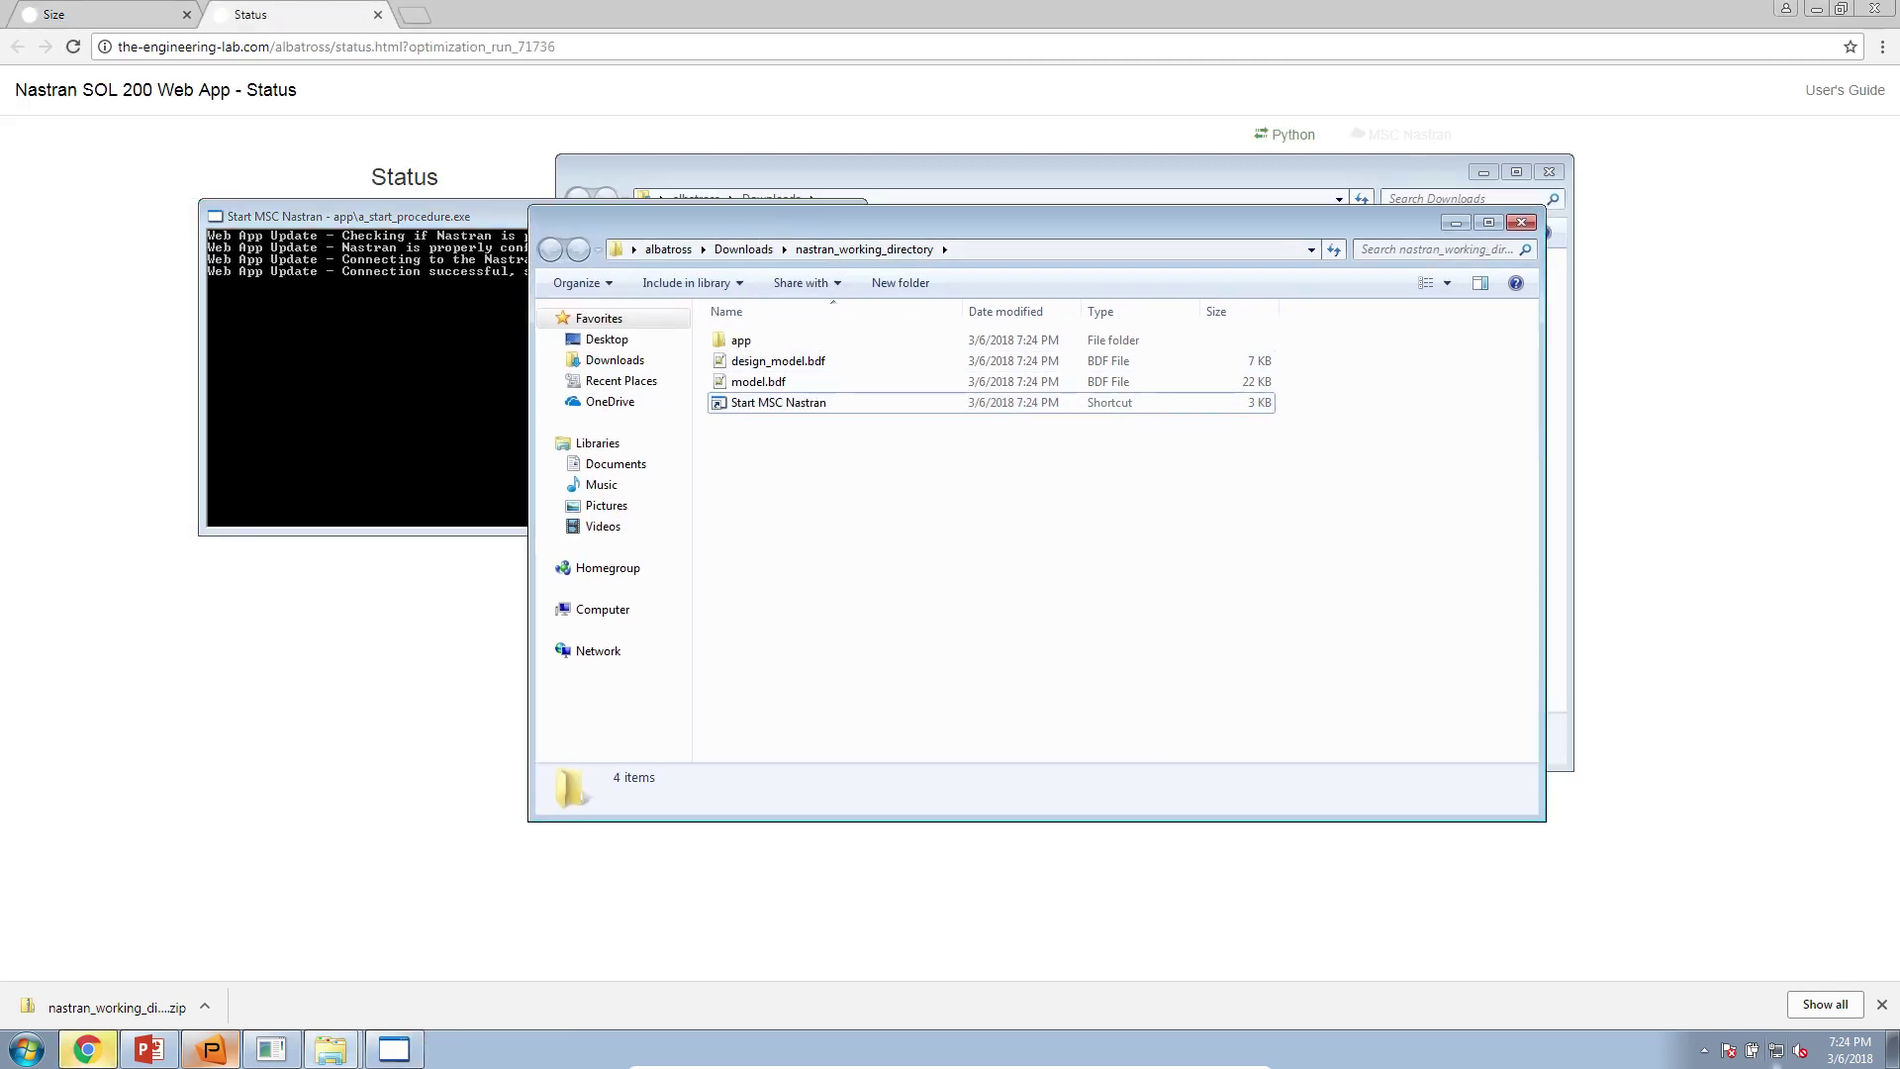
Clear the desktop, bring back the nastran_working_directory folder and open model.bdf from it
{"action": "left_click", "coordinate": [1883, 1055]}
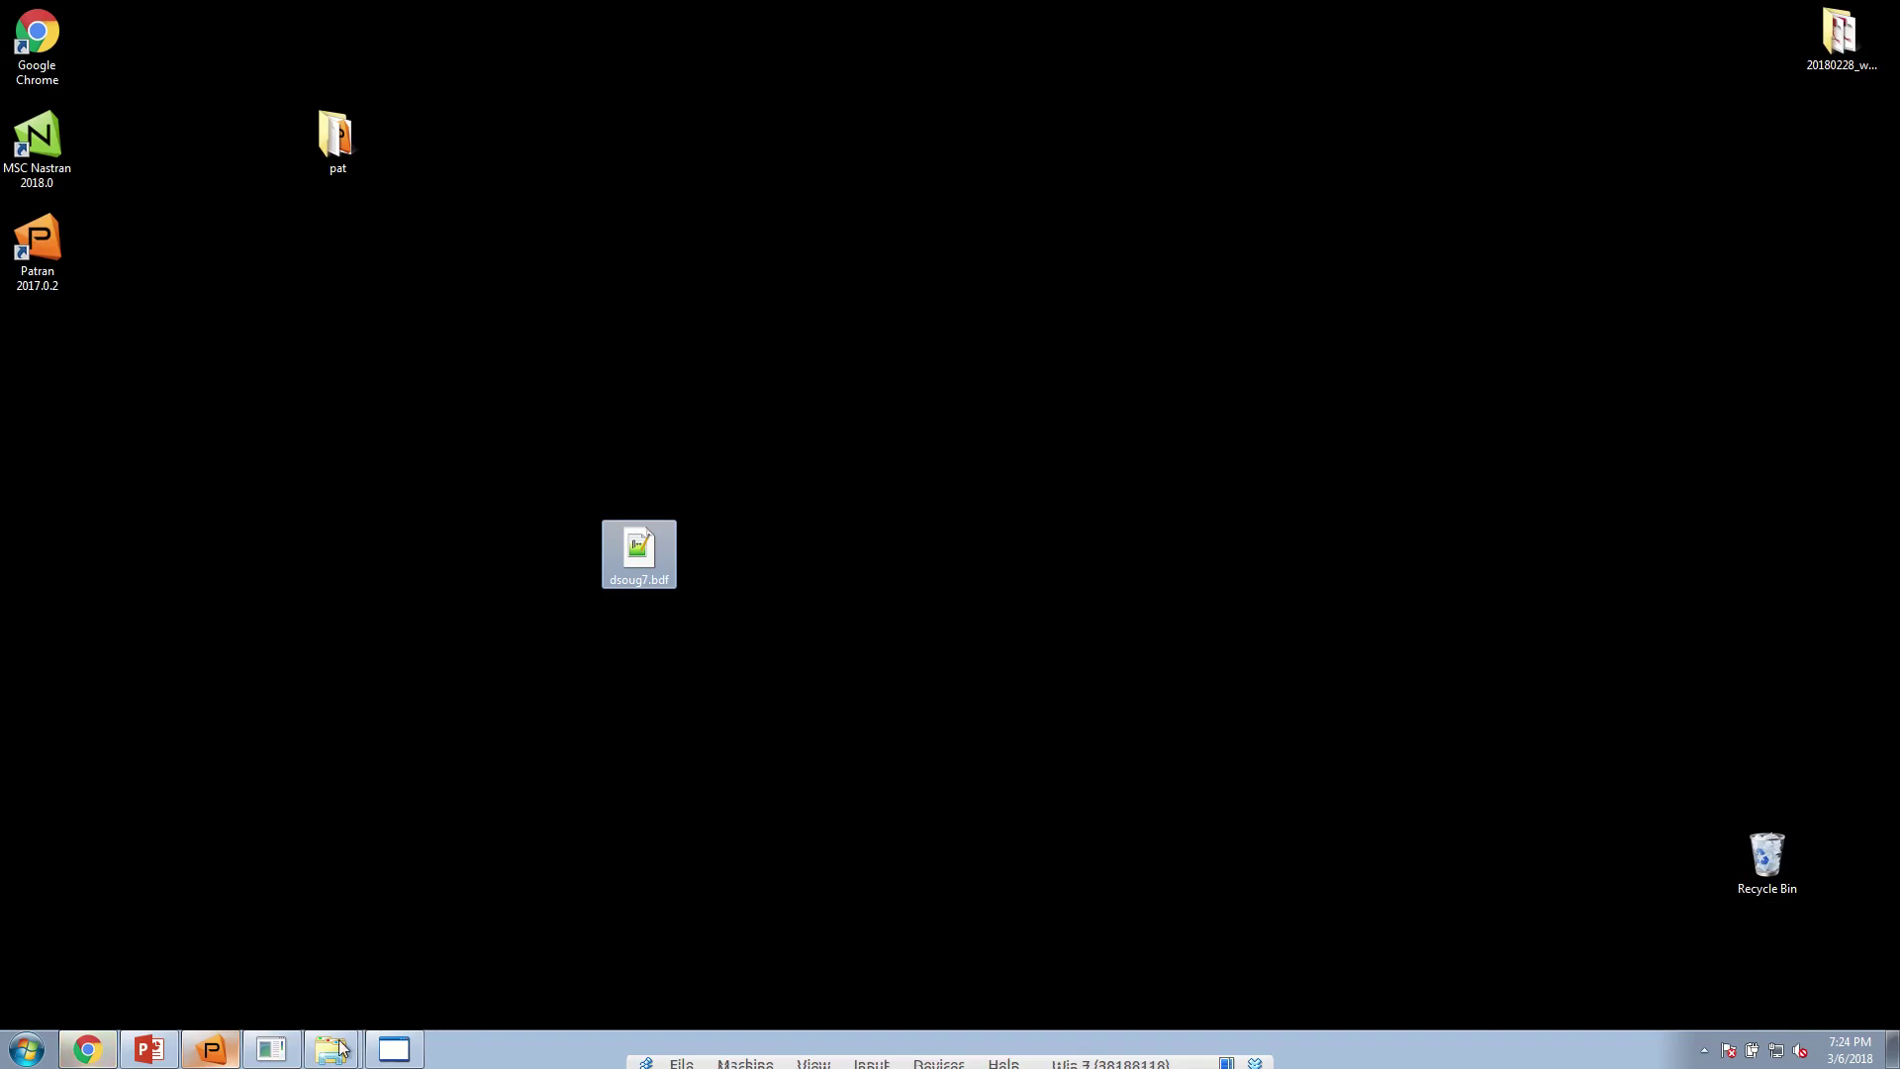
{"action": "right_click", "coordinate": [331, 1049]}
{"action": "left_click", "coordinate": [334, 1008]}
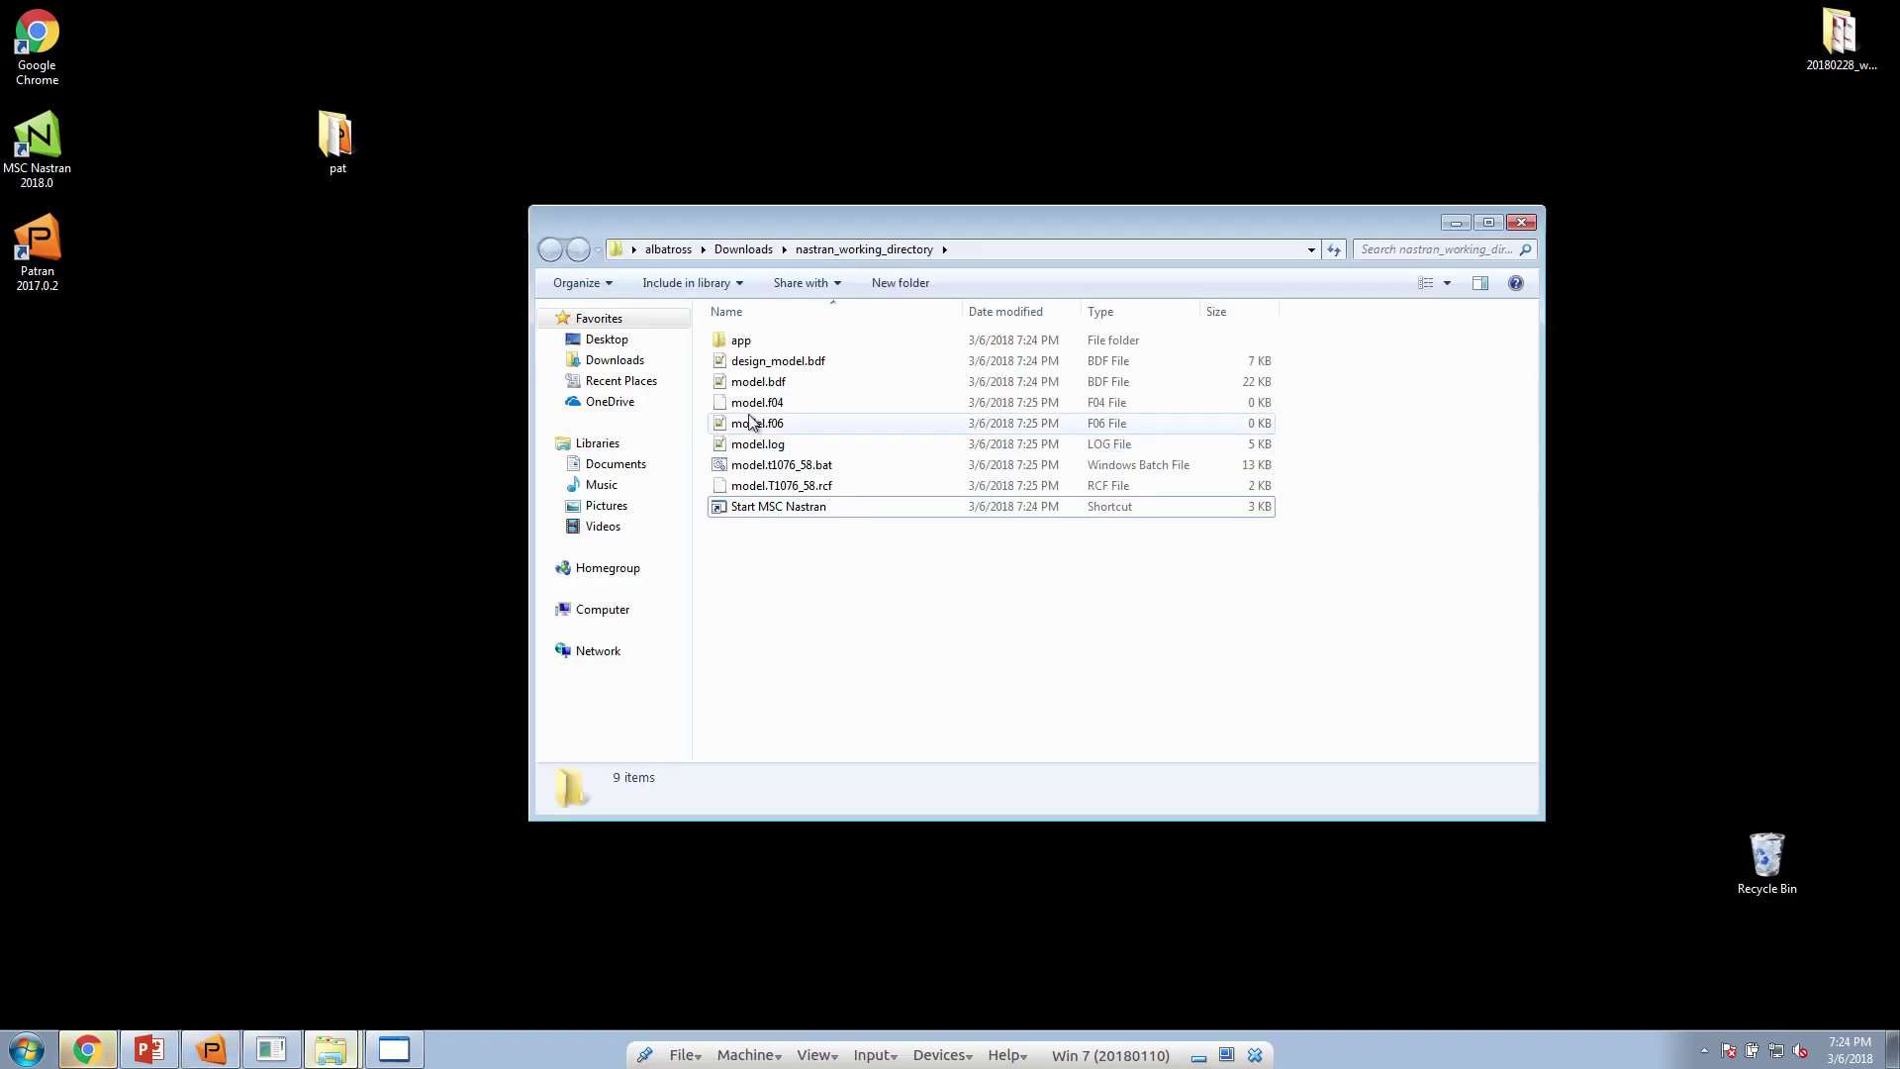
{"action": "left_click_drag", "start_coordinate": [829, 220], "coordinate": [1035, 229]}
{"action": "double_click", "coordinate": [962, 389]}
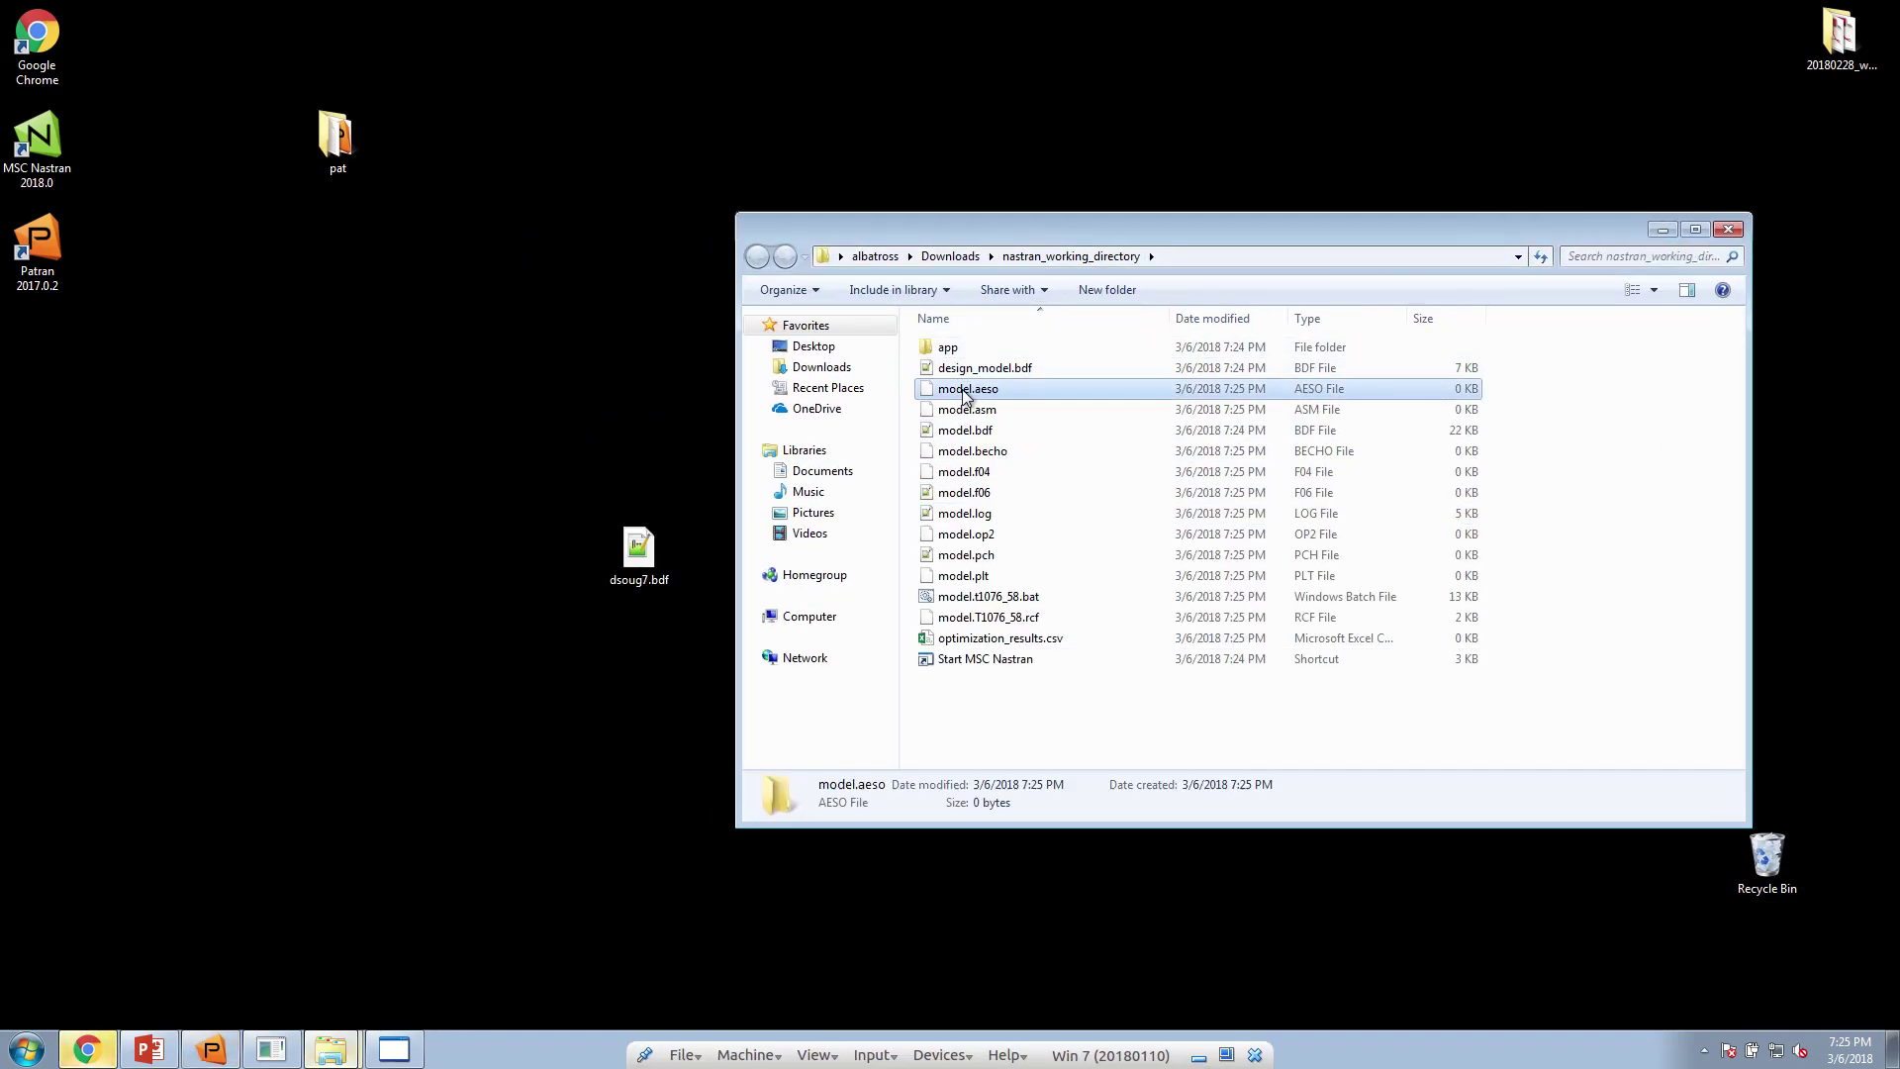
{"action": "left_click", "coordinate": [1138, 396]}
{"action": "double_click", "coordinate": [976, 430]}
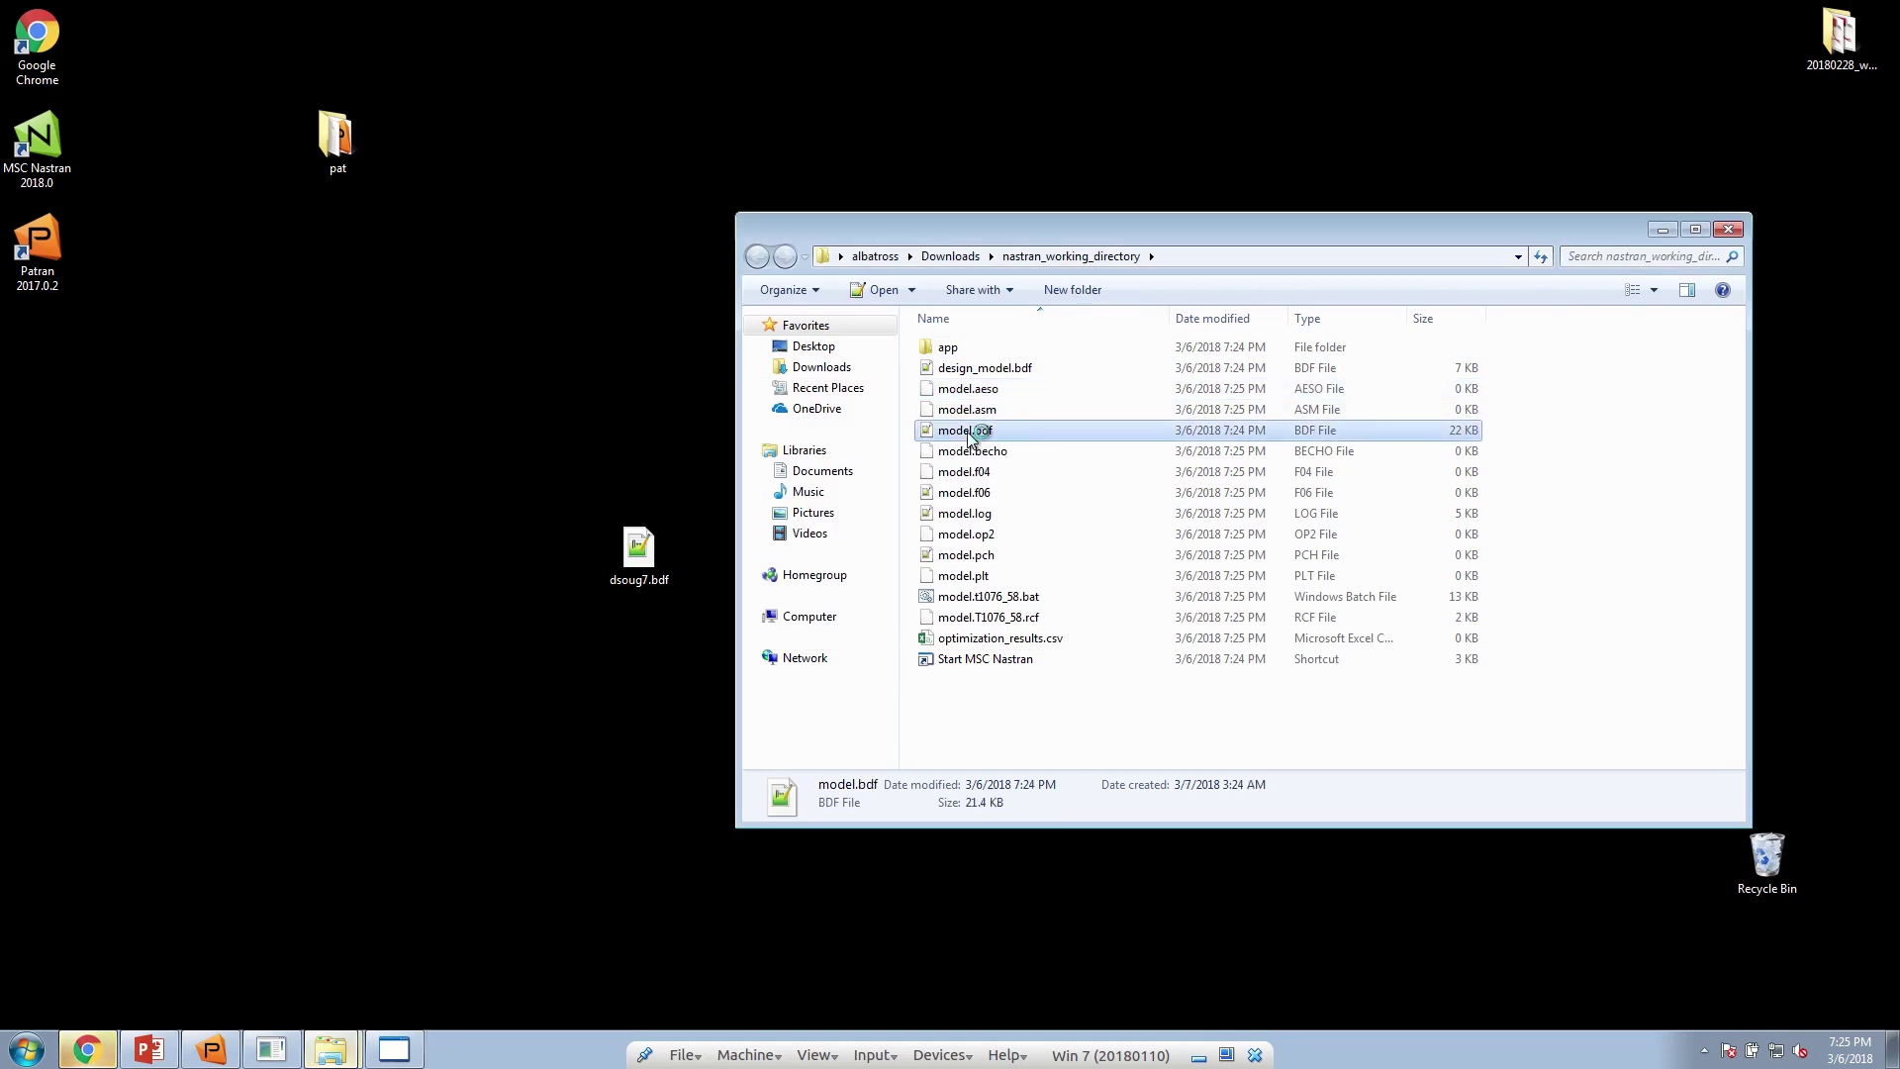
Open the original dsoug7.bdf from the desktop and view it in a maximized Notepad++ window
{"action": "left_click_drag", "start_coordinate": [485, 12], "coordinate": [1257, 208]}
{"action": "double_click", "coordinate": [641, 561]}
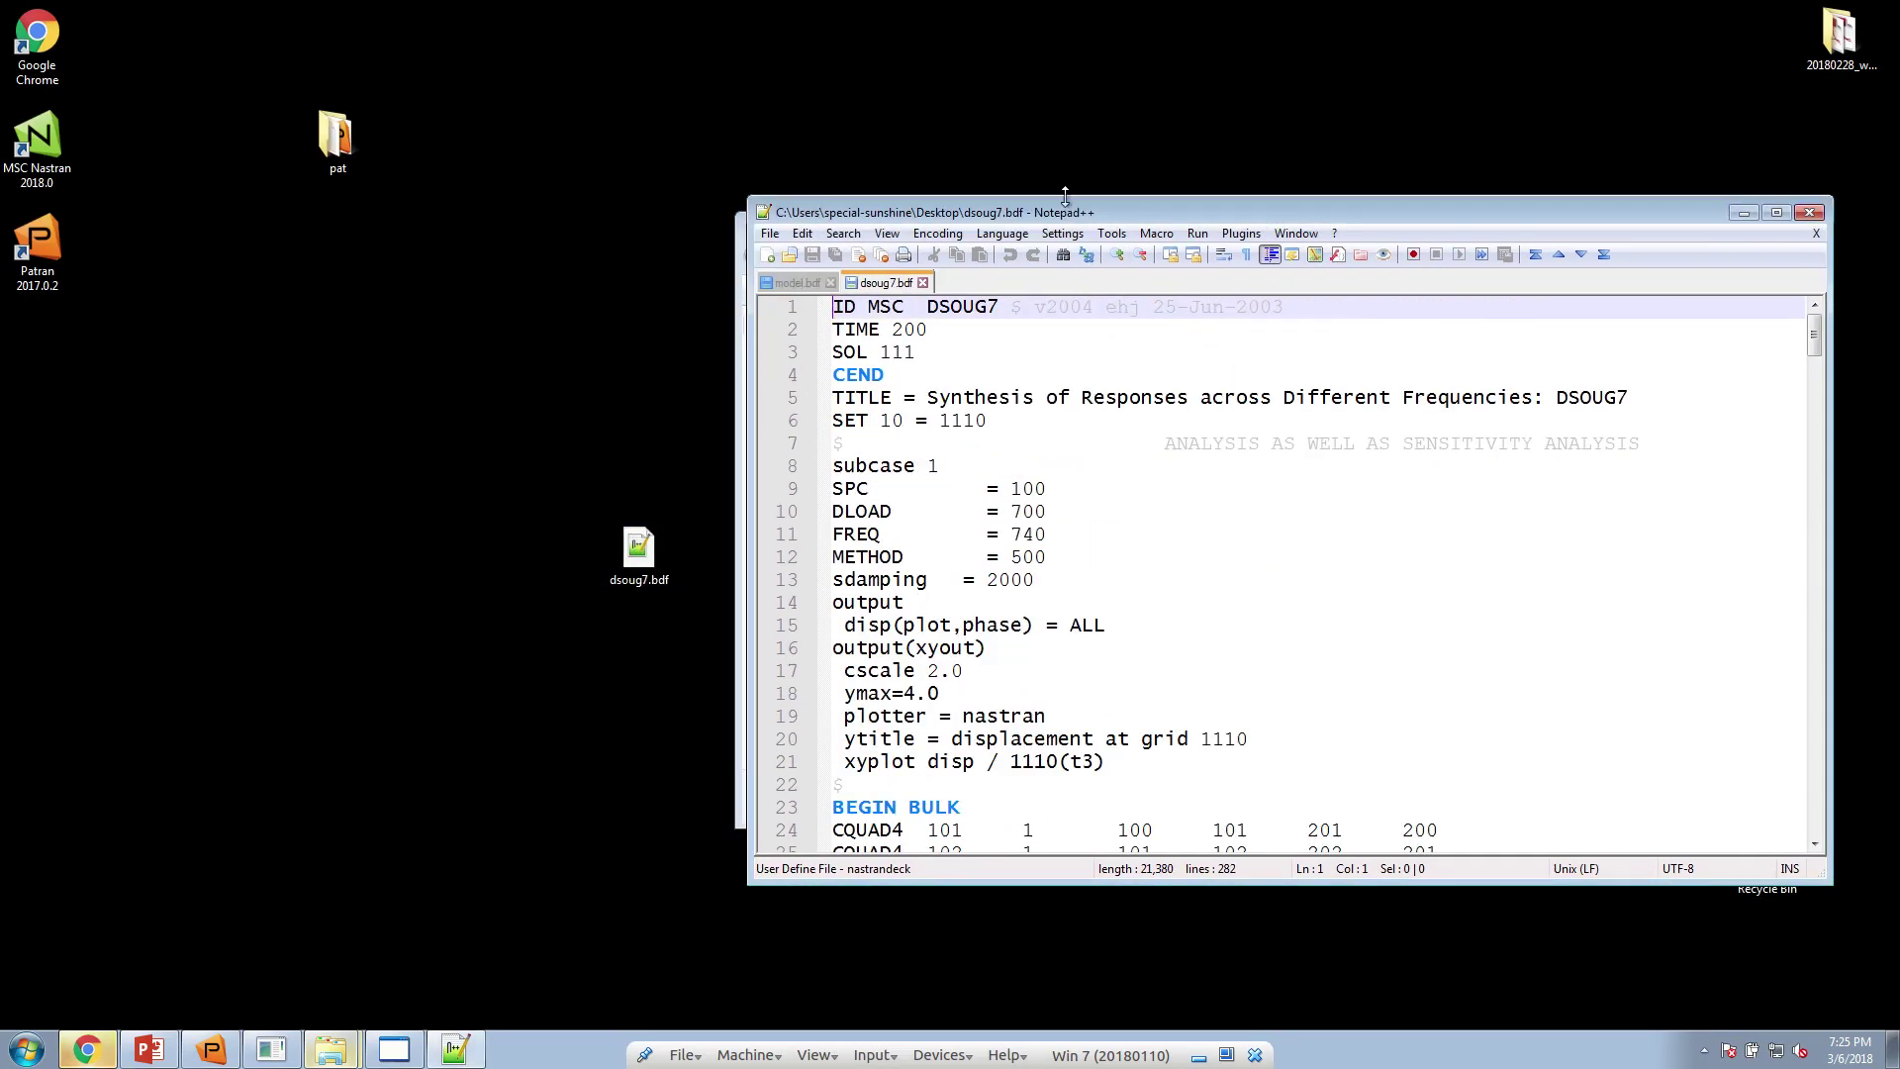
{"action": "key", "text": "super+Up"}
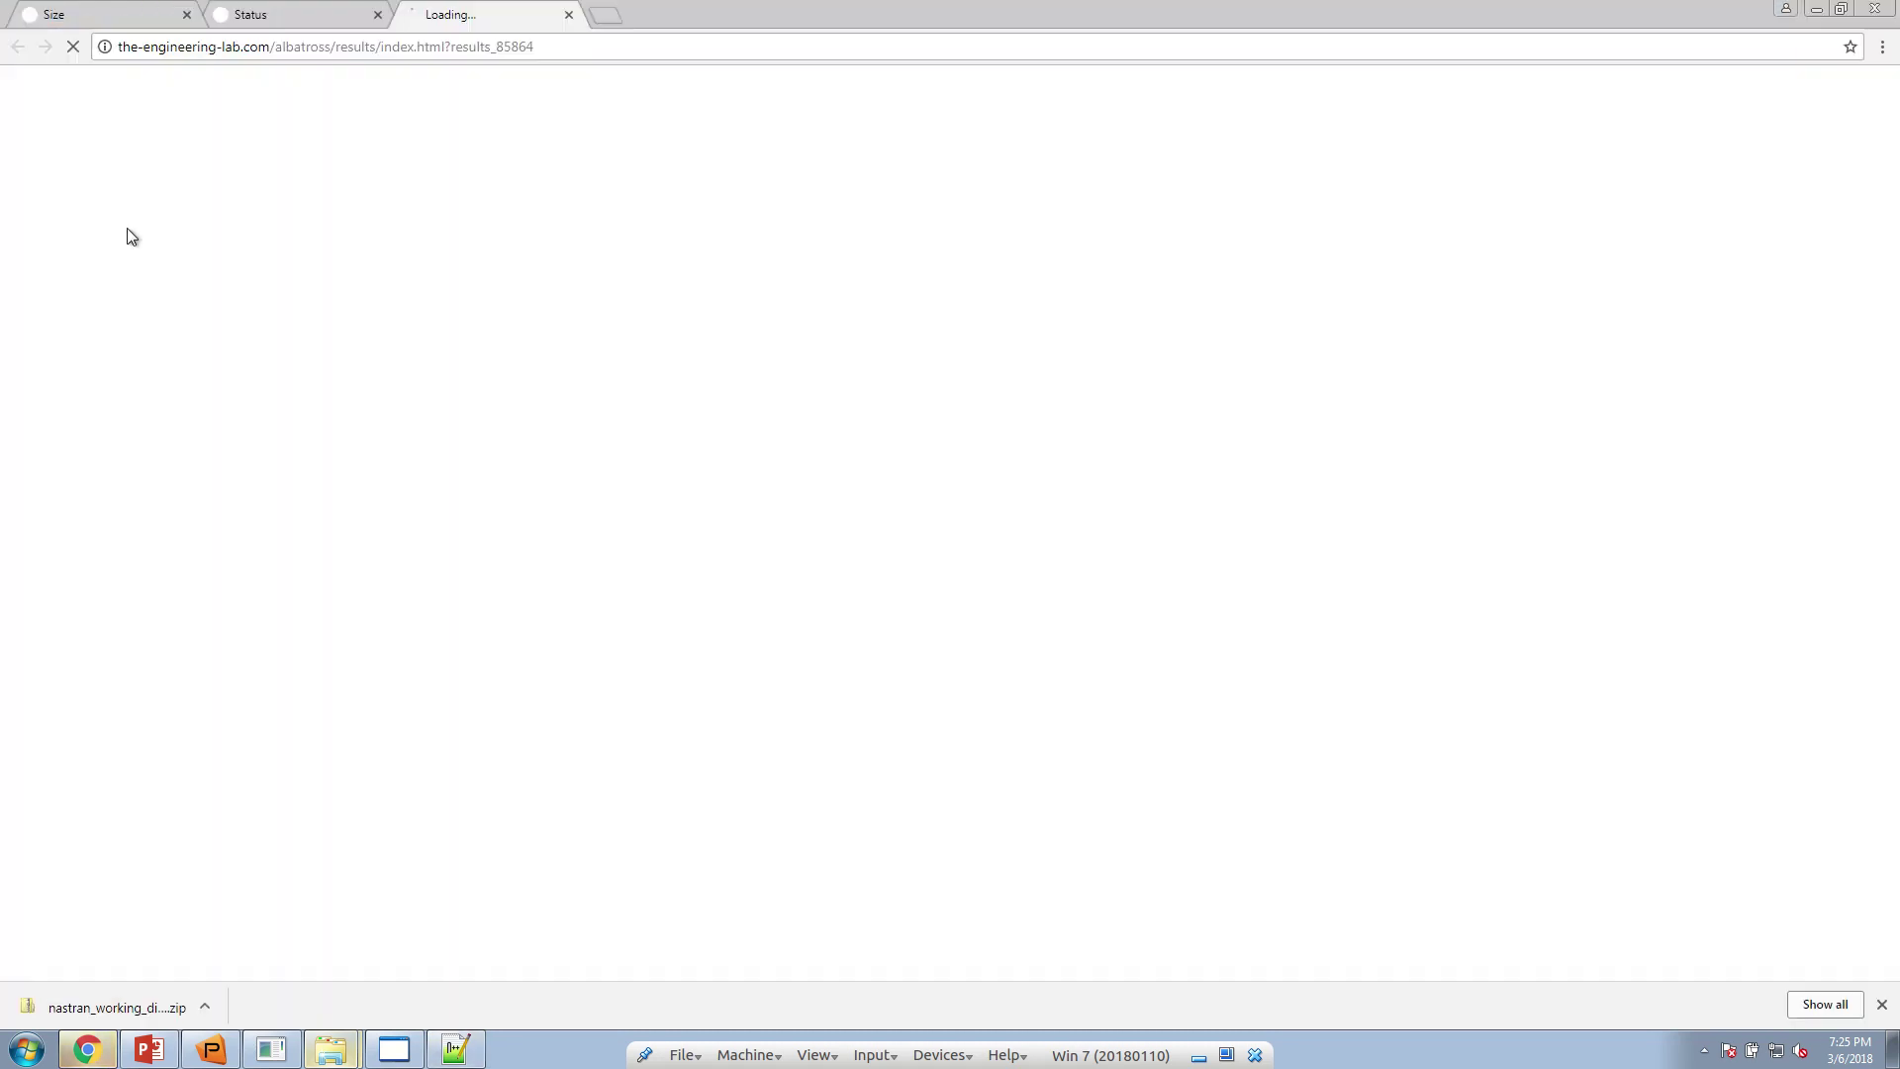
{"action": "left_click", "coordinate": [453, 1048]}
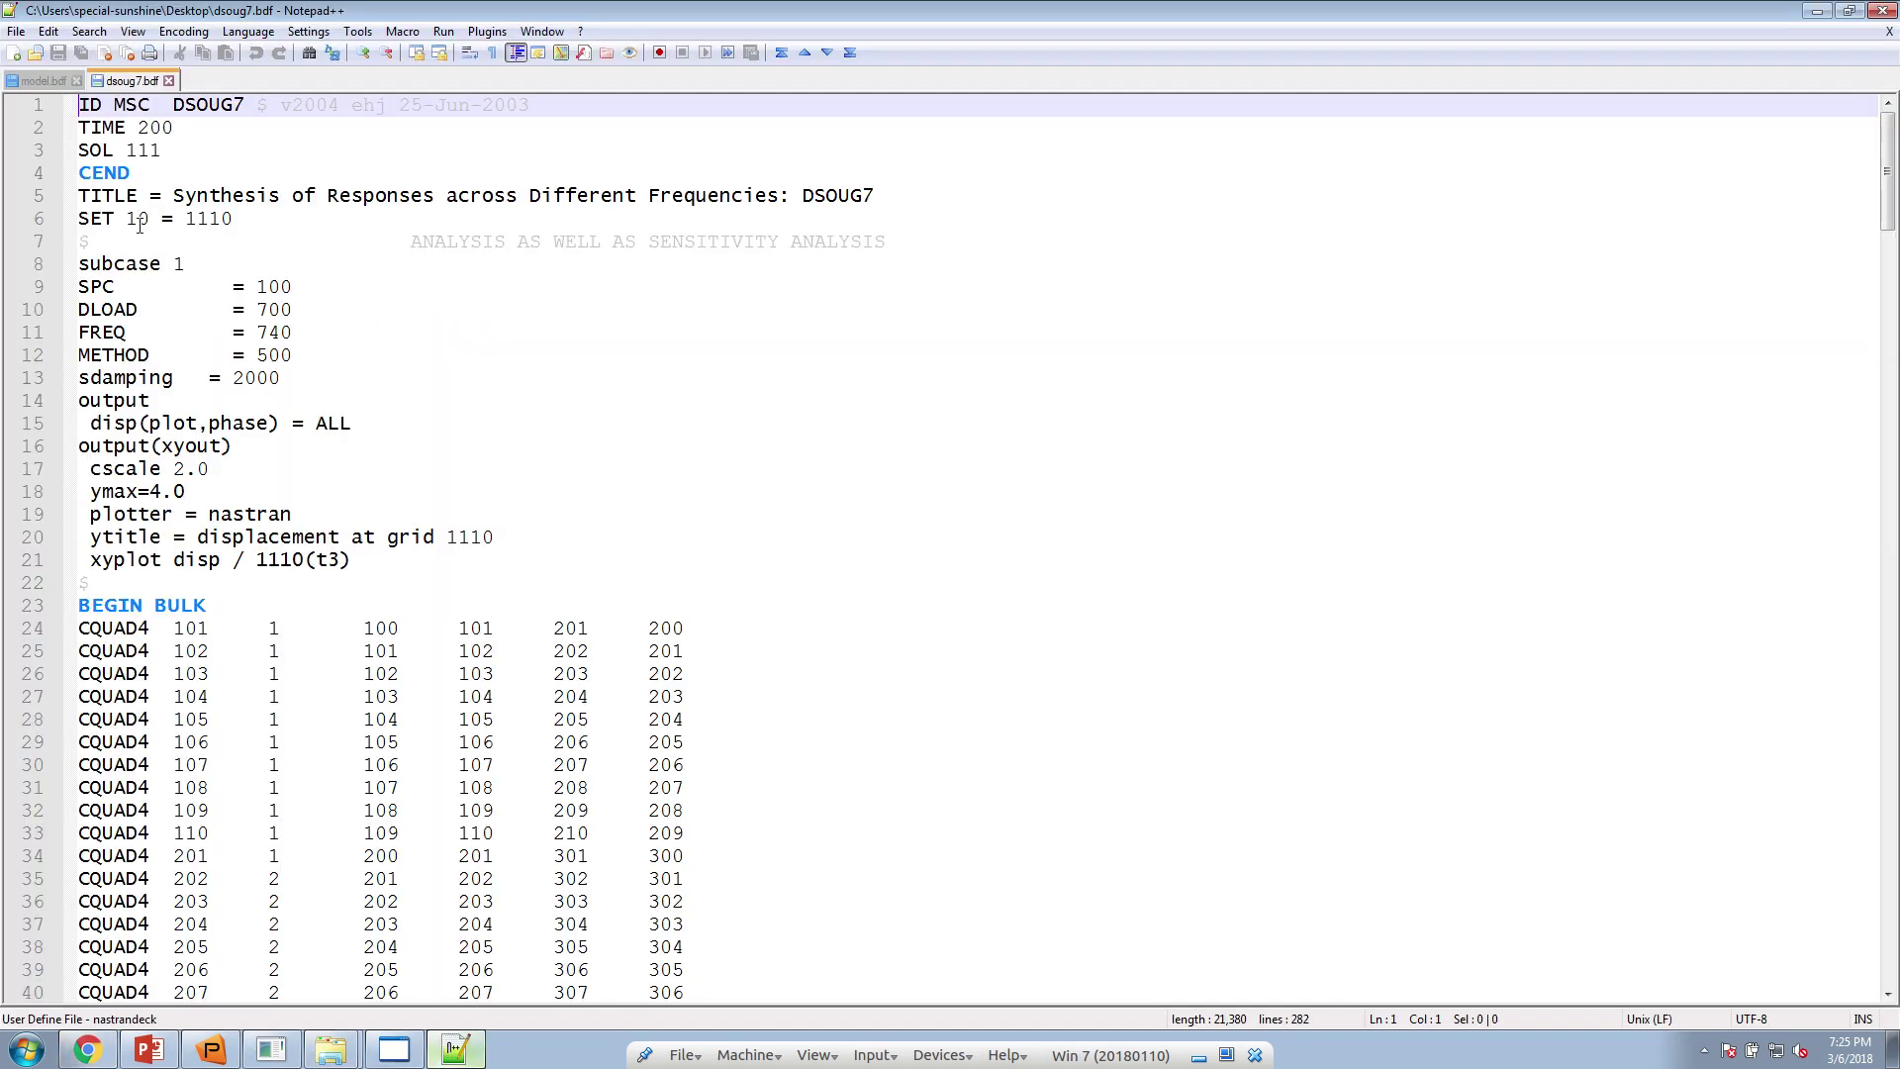
Compare the SOL line in dsoug7.bdf with the one in model.bdf, and highlight model.bdf's DESOBJ and DESGLB lines
{"action": "left_click_drag", "start_coordinate": [158, 151], "coordinate": [75, 152]}
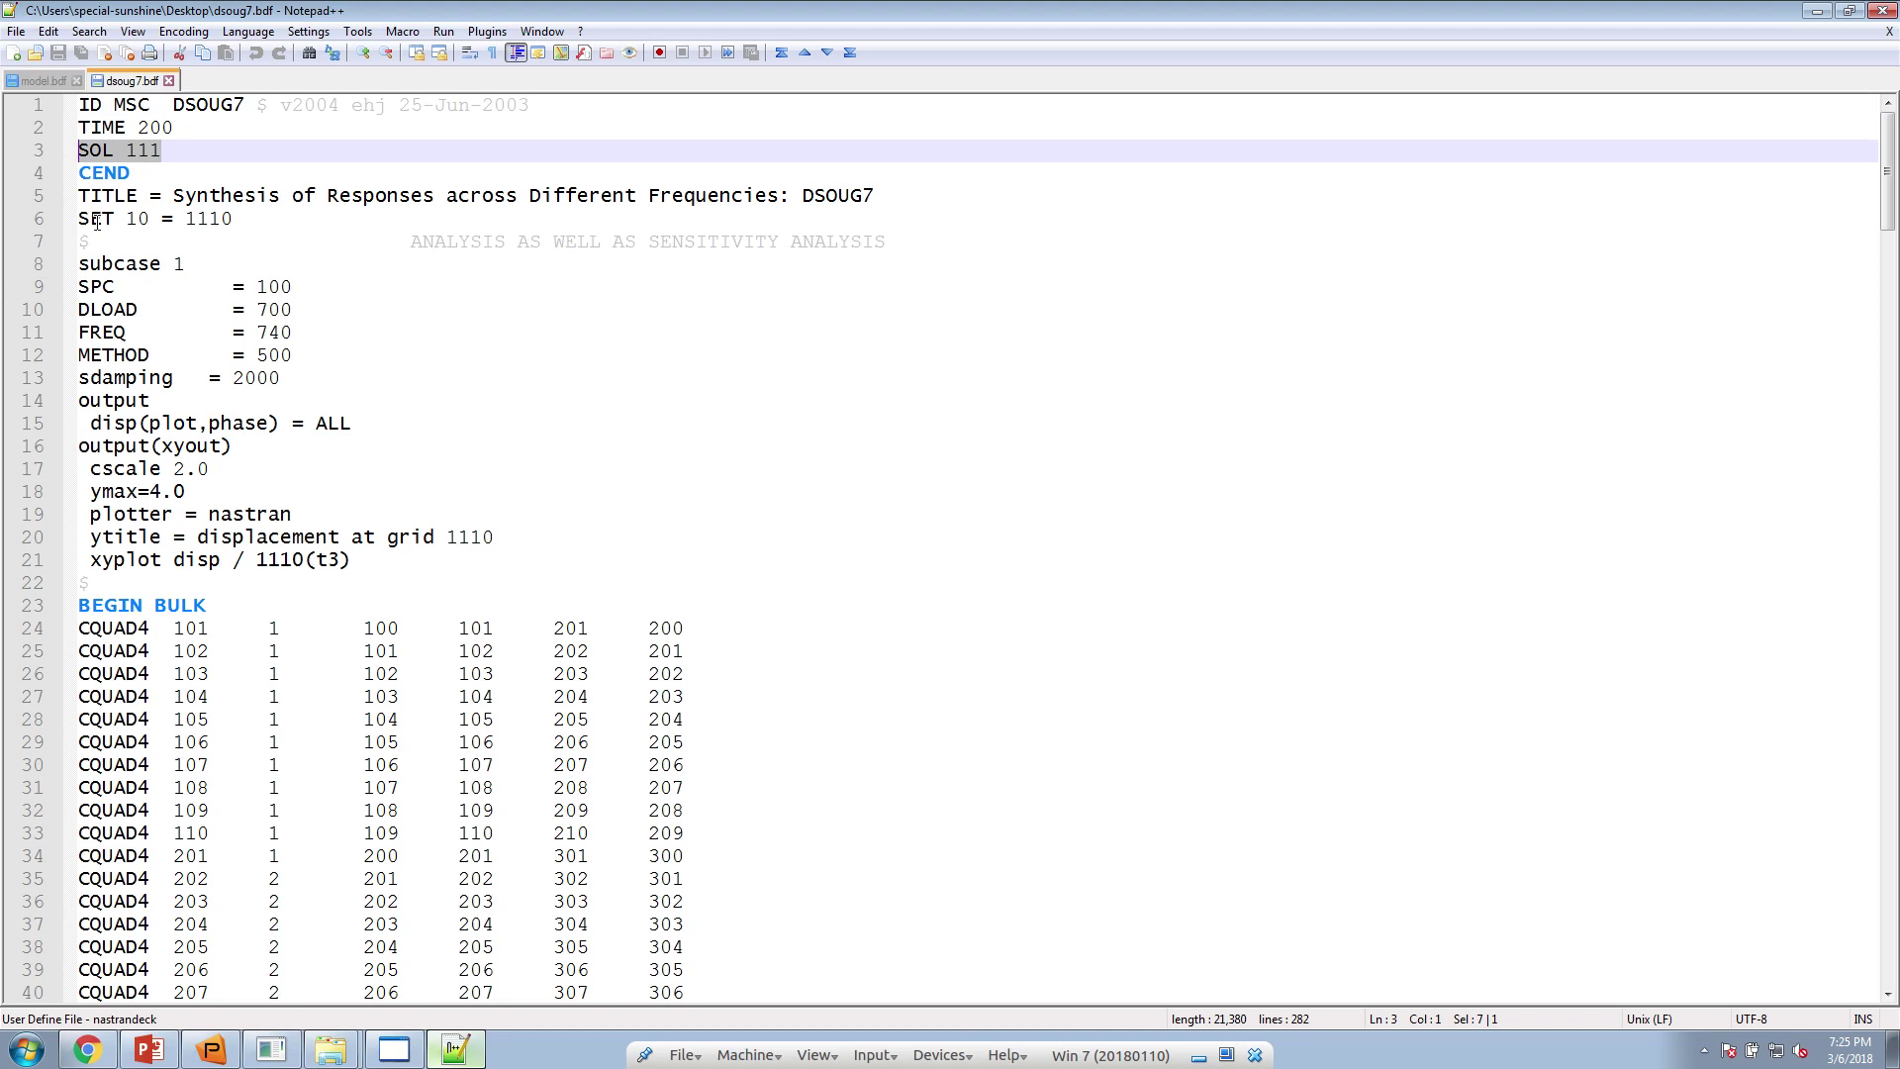
{"action": "left_click", "coordinate": [42, 80]}
{"action": "left_click_drag", "start_coordinate": [160, 195], "coordinate": [81, 198]}
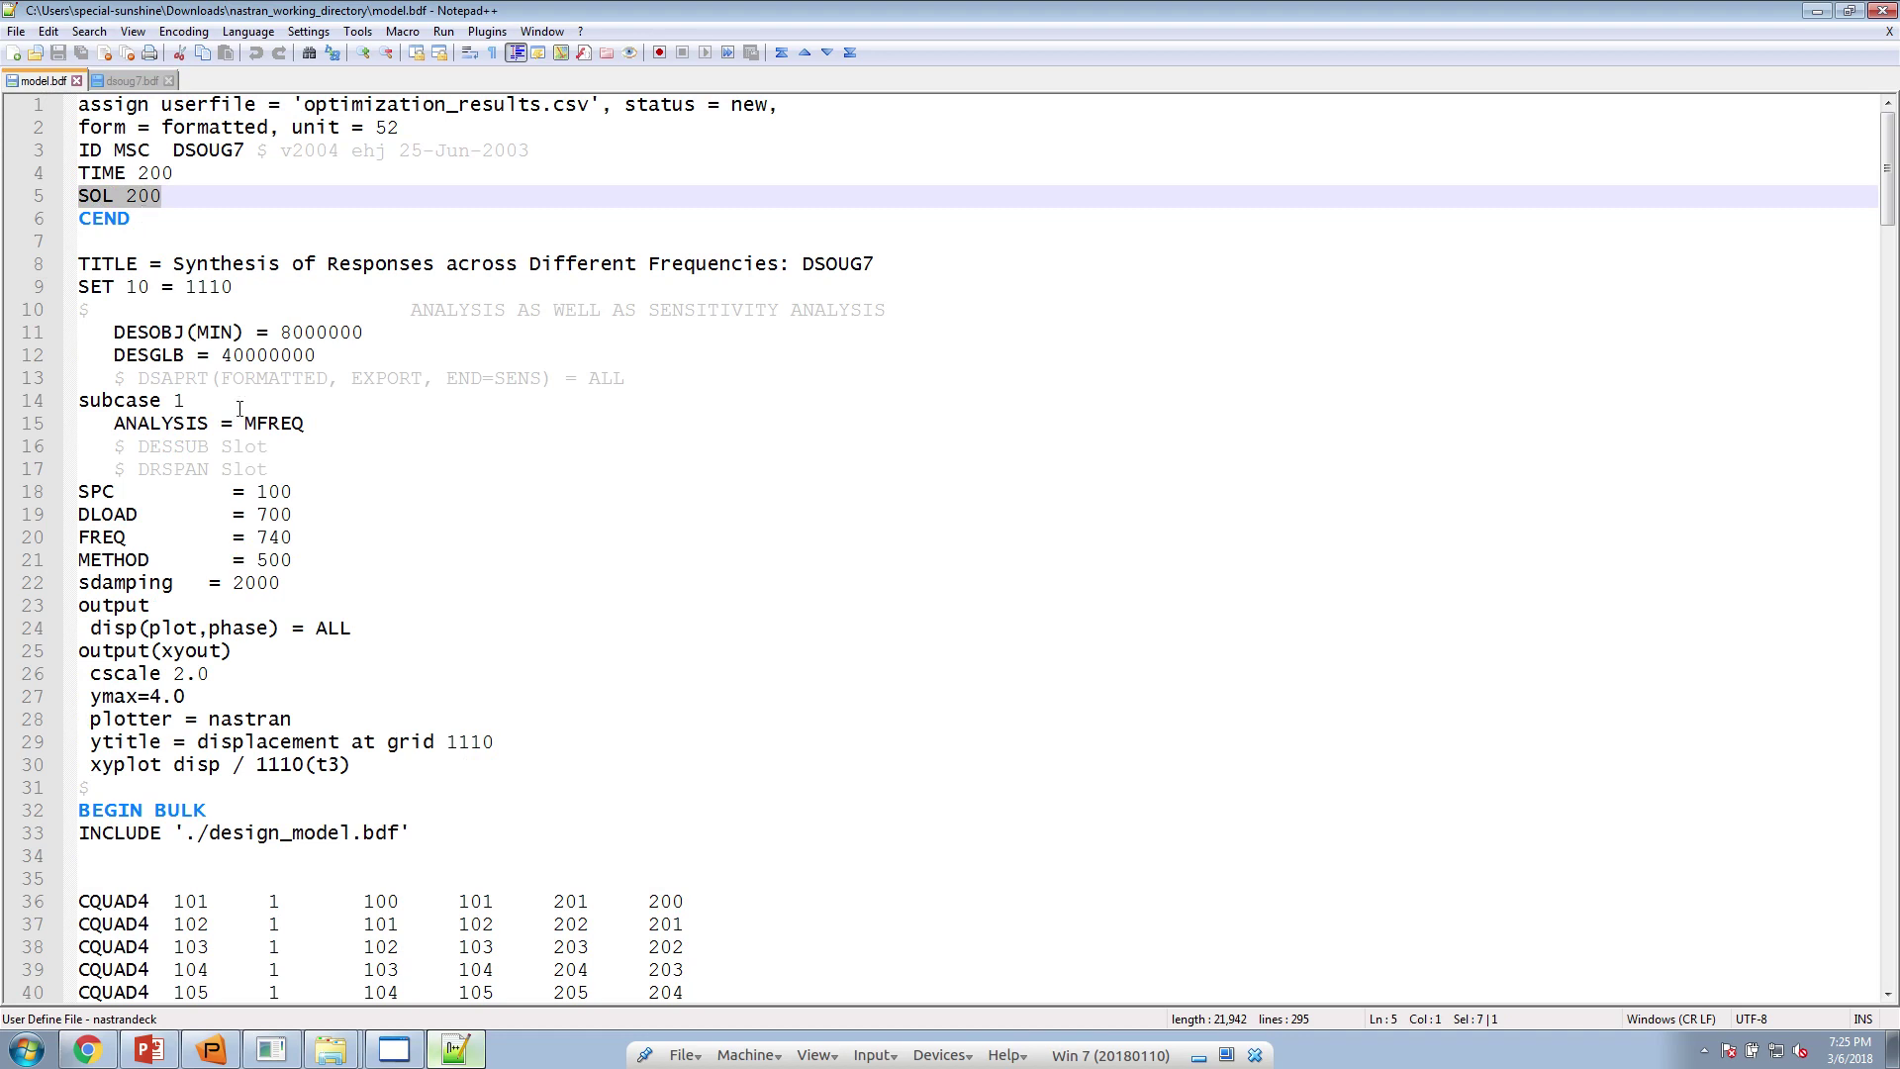
{"action": "left_click_drag", "start_coordinate": [314, 355], "coordinate": [78, 331]}
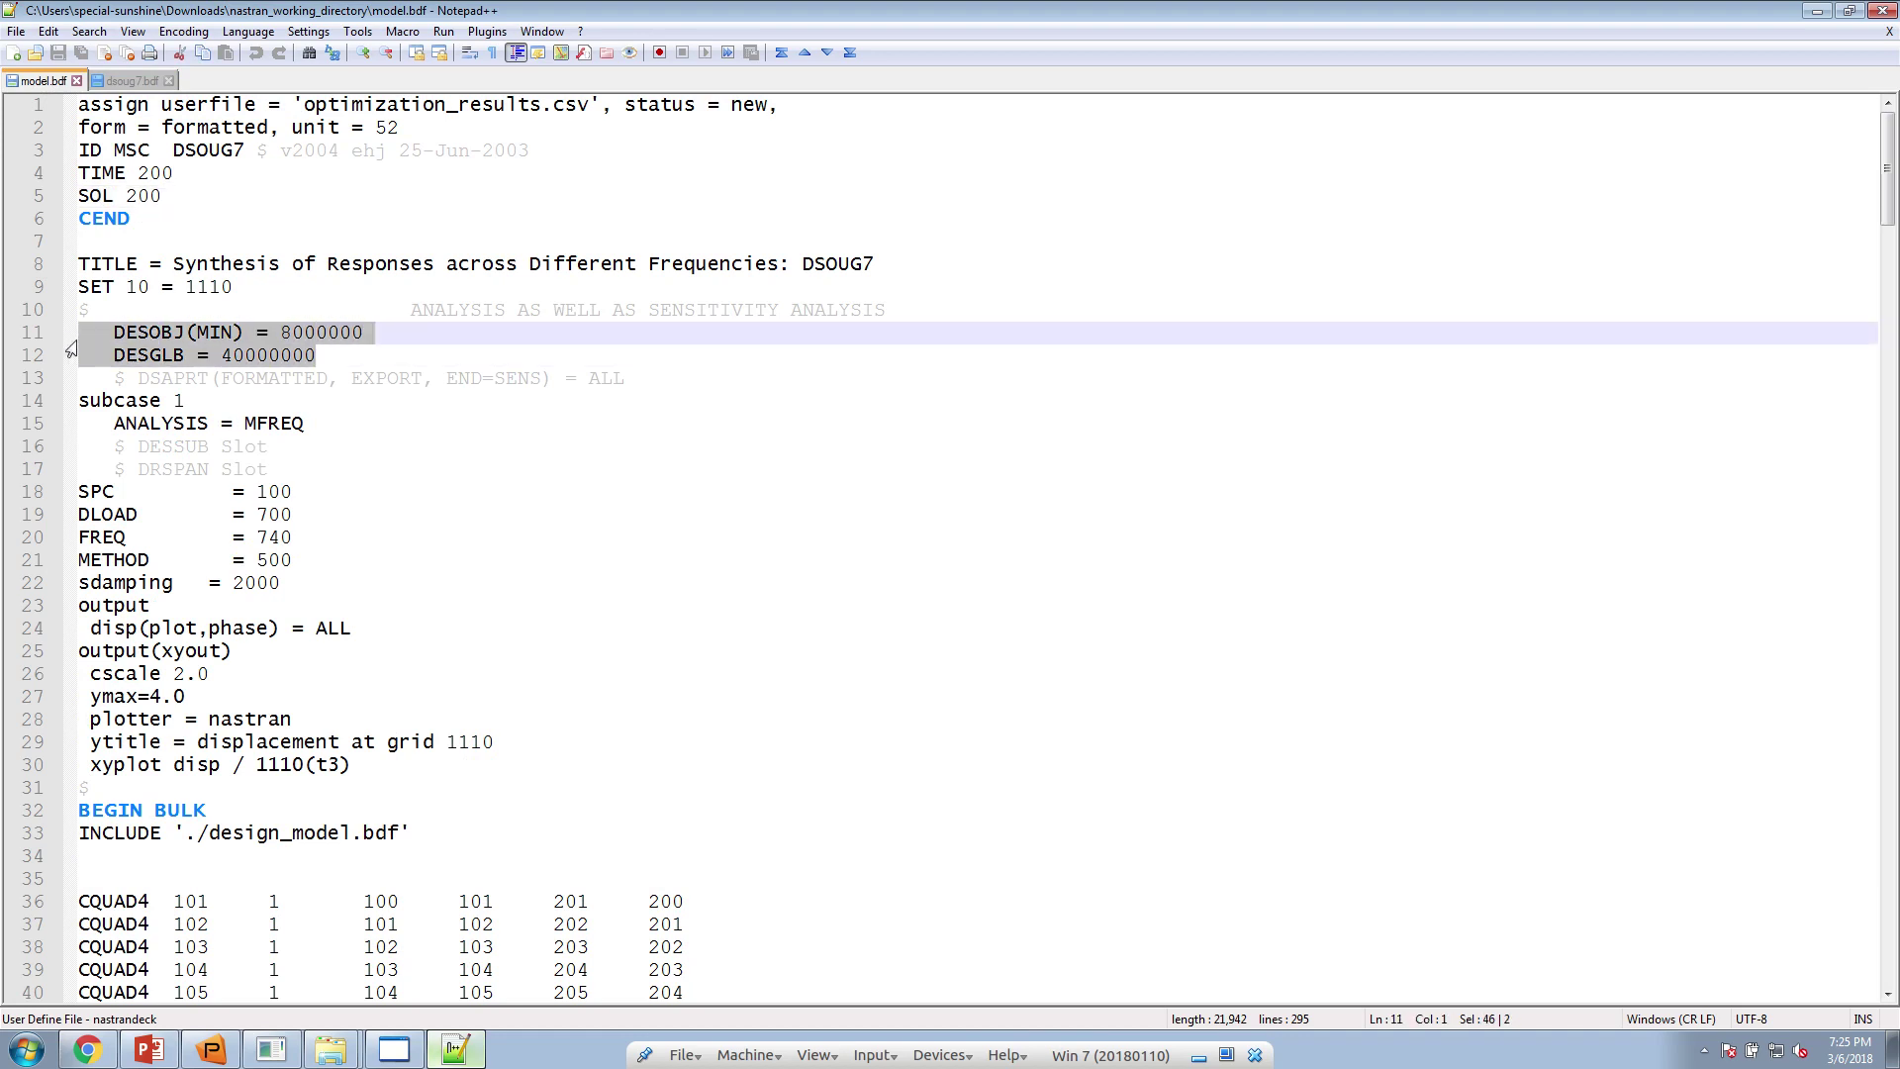
Open design_model.bdf from the nastran_working_directory folder
{"action": "key", "text": "alt+Tab"}
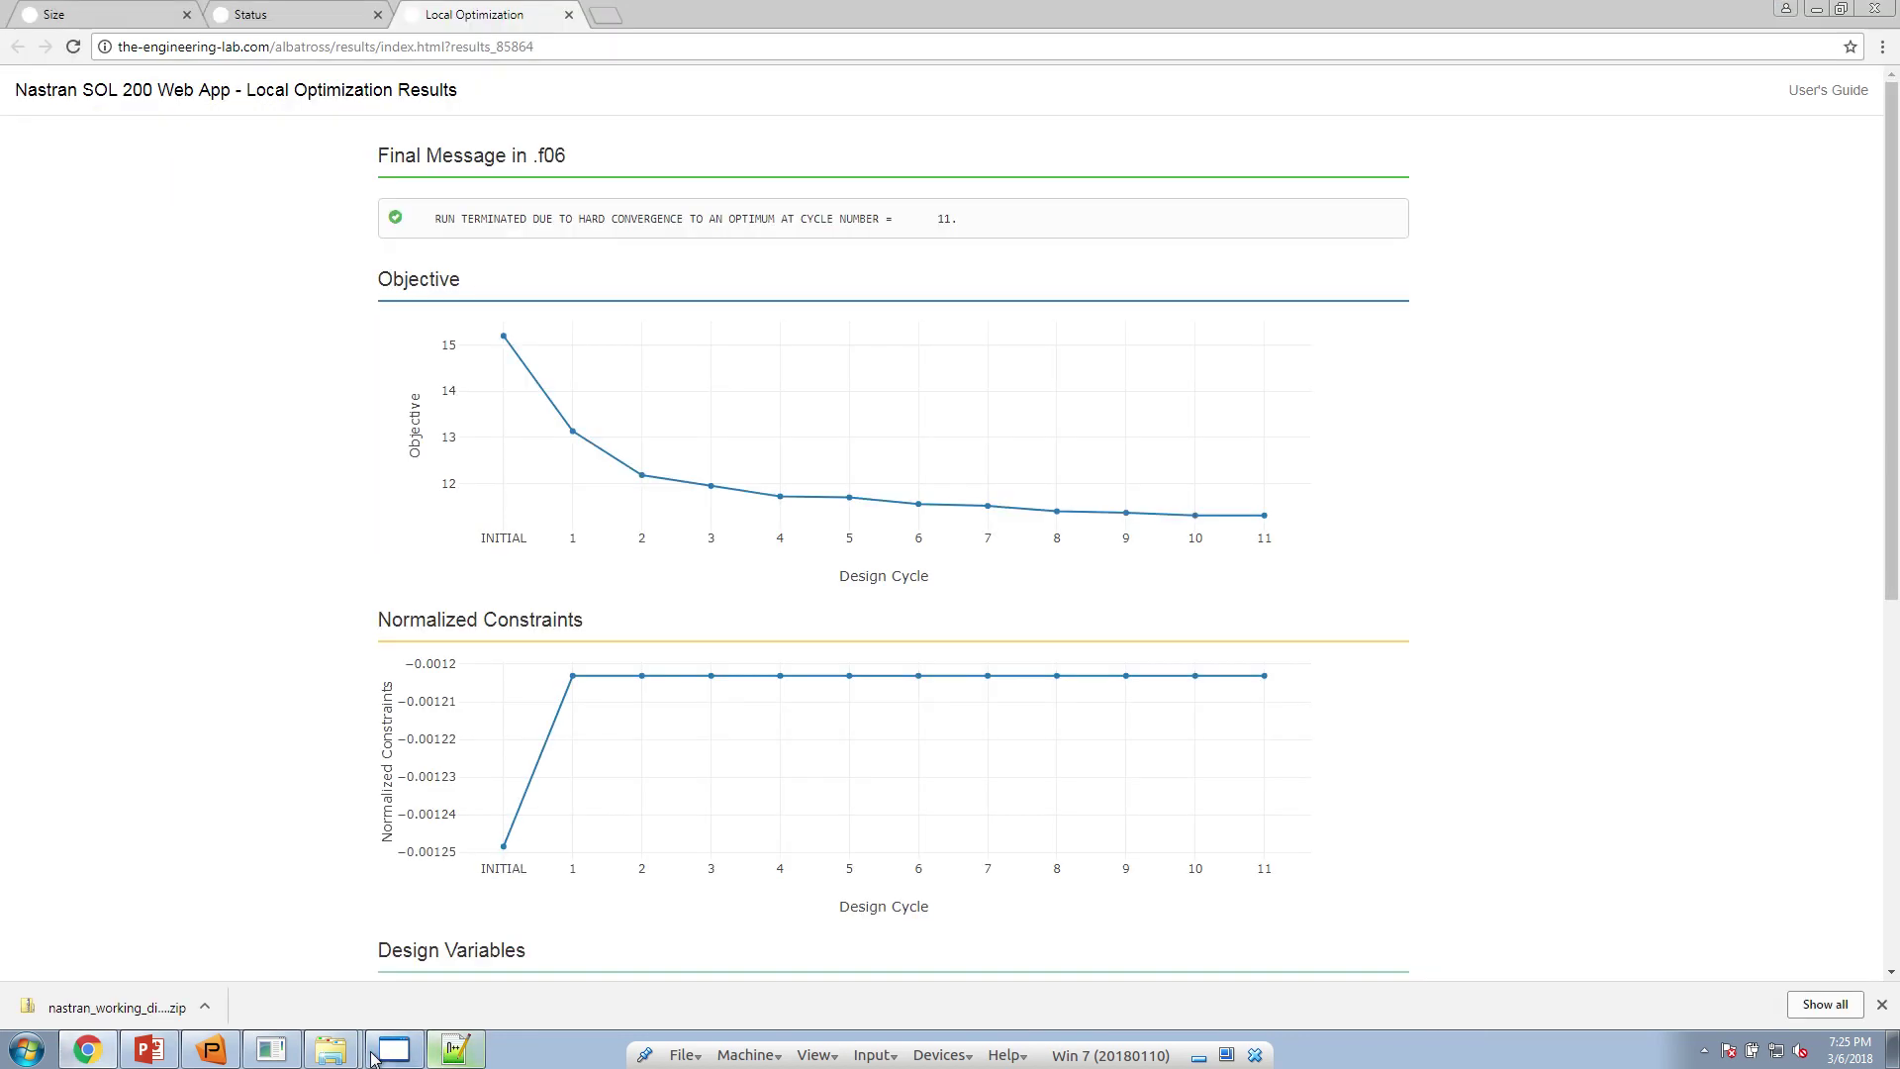
{"action": "mouse_move", "coordinate": [349, 1057]}
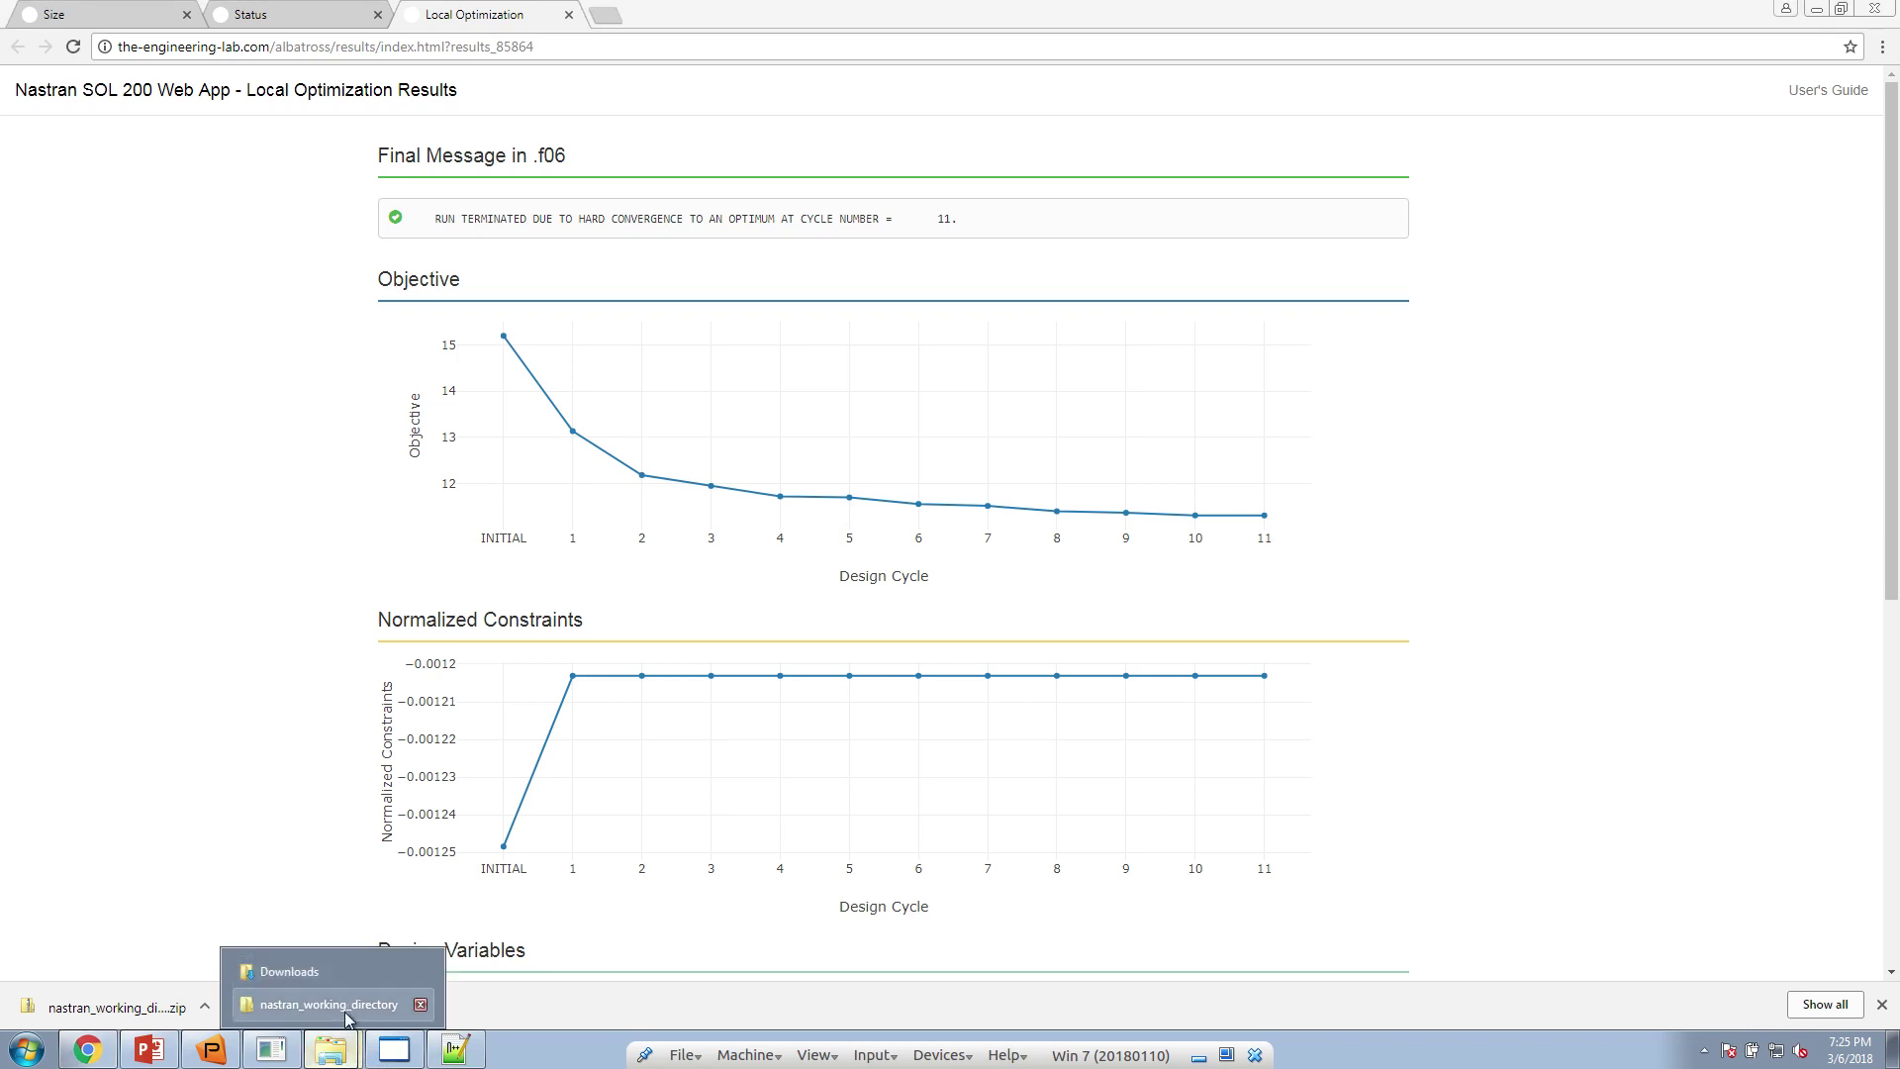
{"action": "left_click", "coordinate": [344, 1011]}
{"action": "double_click", "coordinate": [956, 367]}
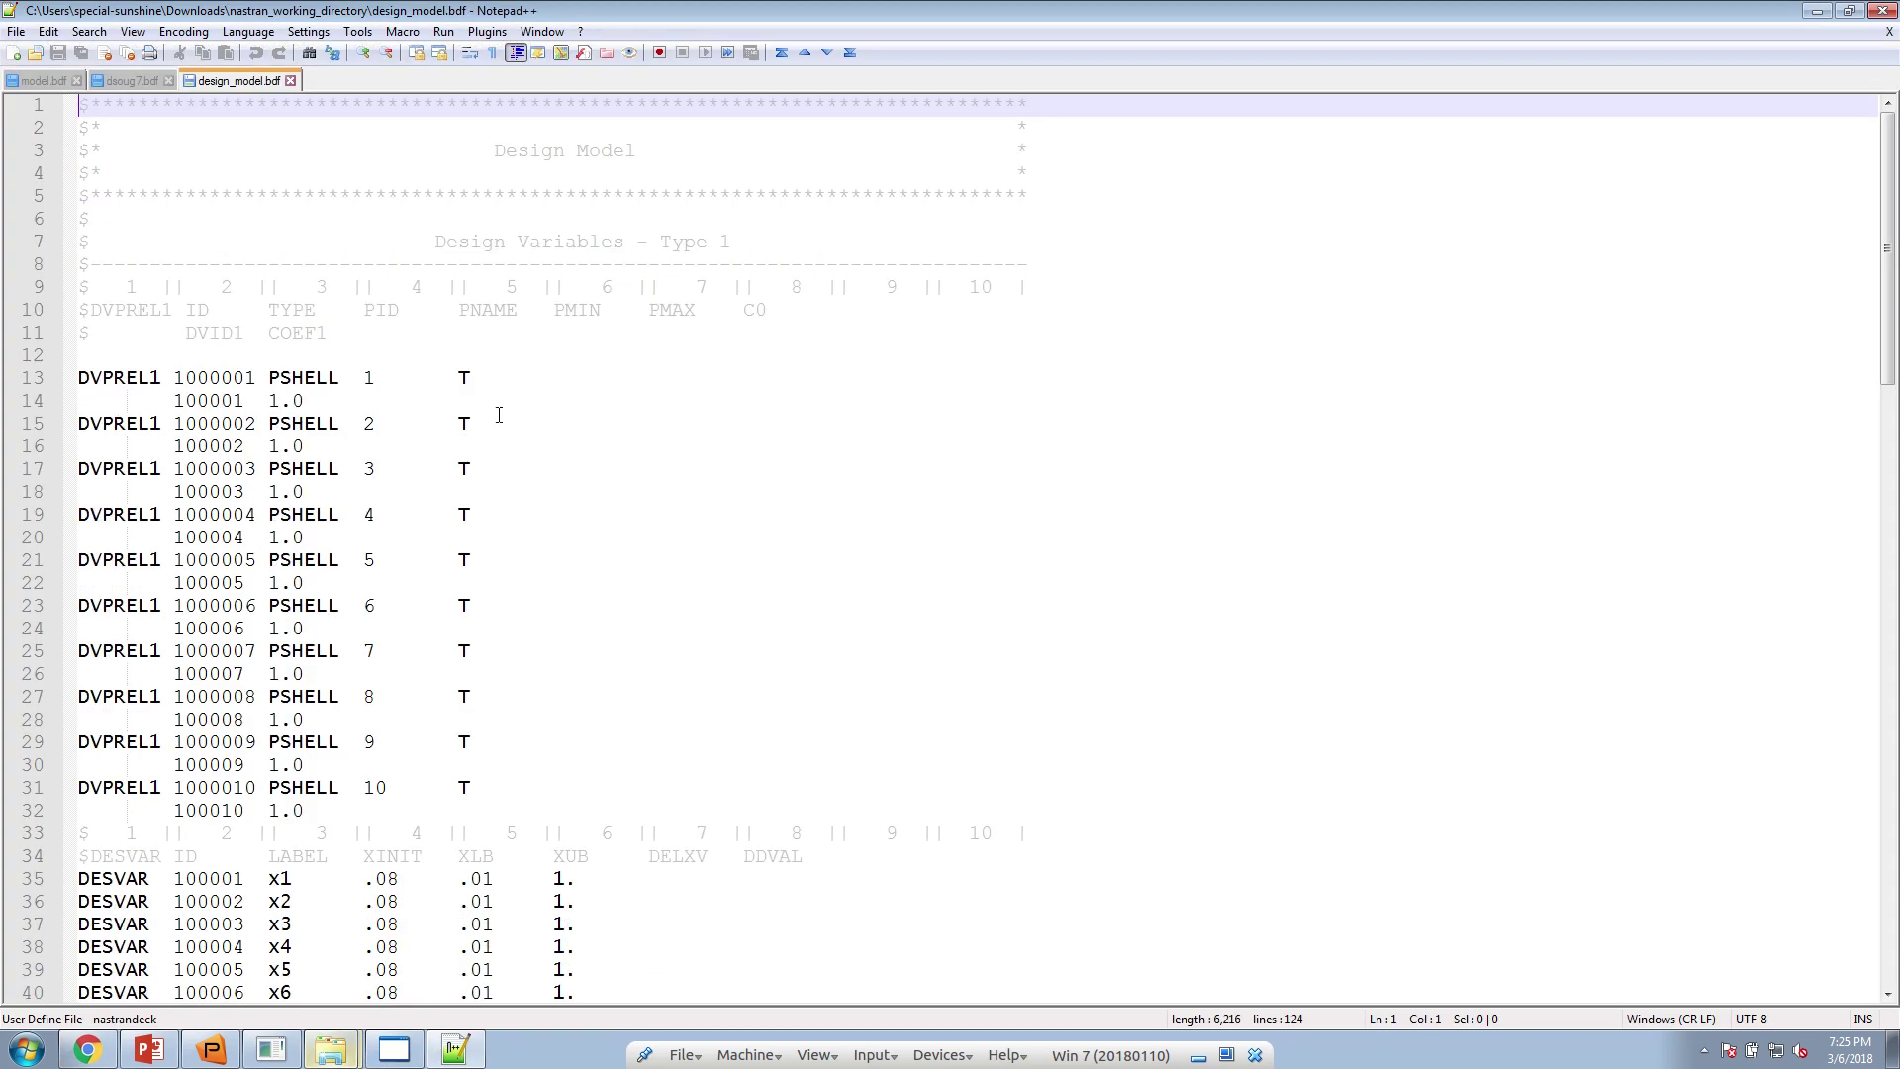
Review the design variable, design objective and volume constraint entries in design_model.bdf
{"action": "scroll", "coordinate": [500, 416], "scroll_direction": "down", "scroll_amount": 3}
{"action": "scroll", "coordinate": [499, 416], "scroll_direction": "down", "scroll_amount": 4}
{"action": "left_click_drag", "start_coordinate": [581, 644], "coordinate": [89, 242]}
{"action": "scroll", "coordinate": [593, 624], "scroll_direction": "up", "scroll_amount": 5}
{"action": "scroll", "coordinate": [178, 306], "scroll_direction": "down", "scroll_amount": 15}
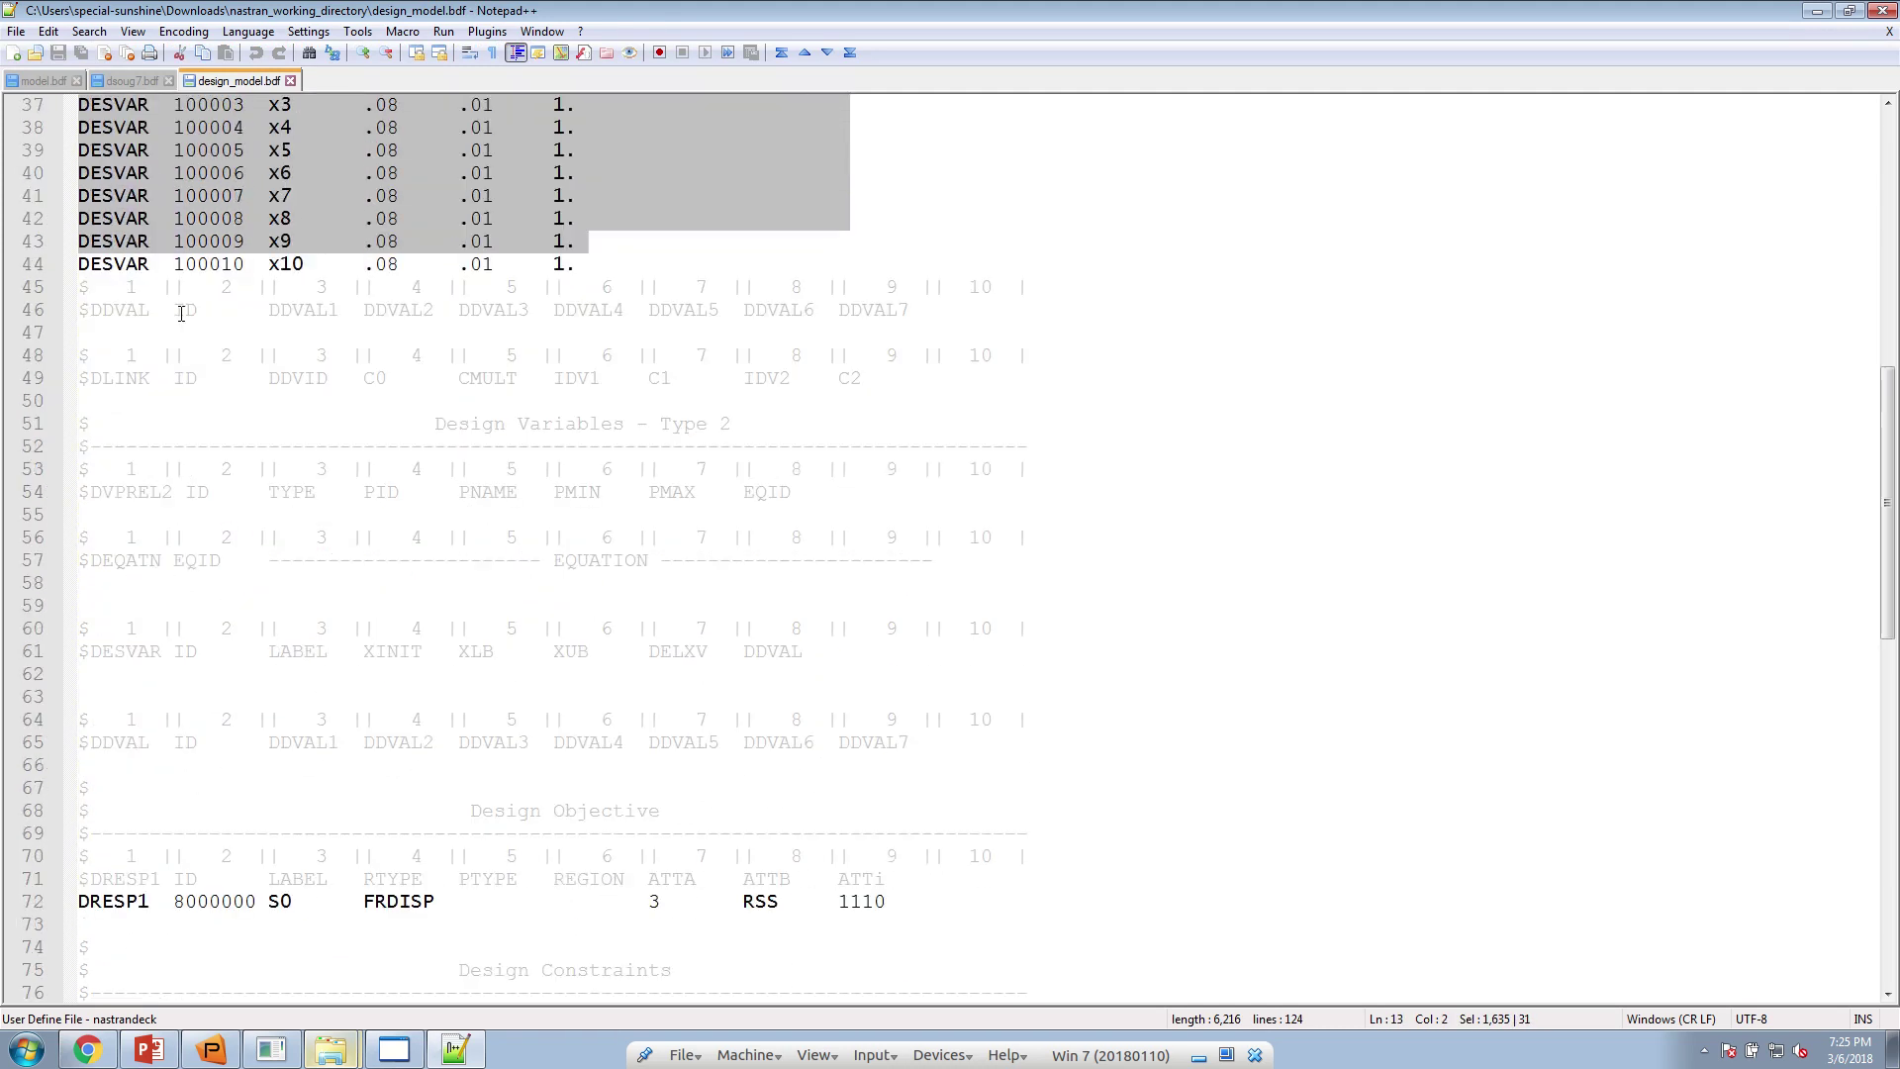
{"action": "triple_click", "coordinate": [246, 567]}
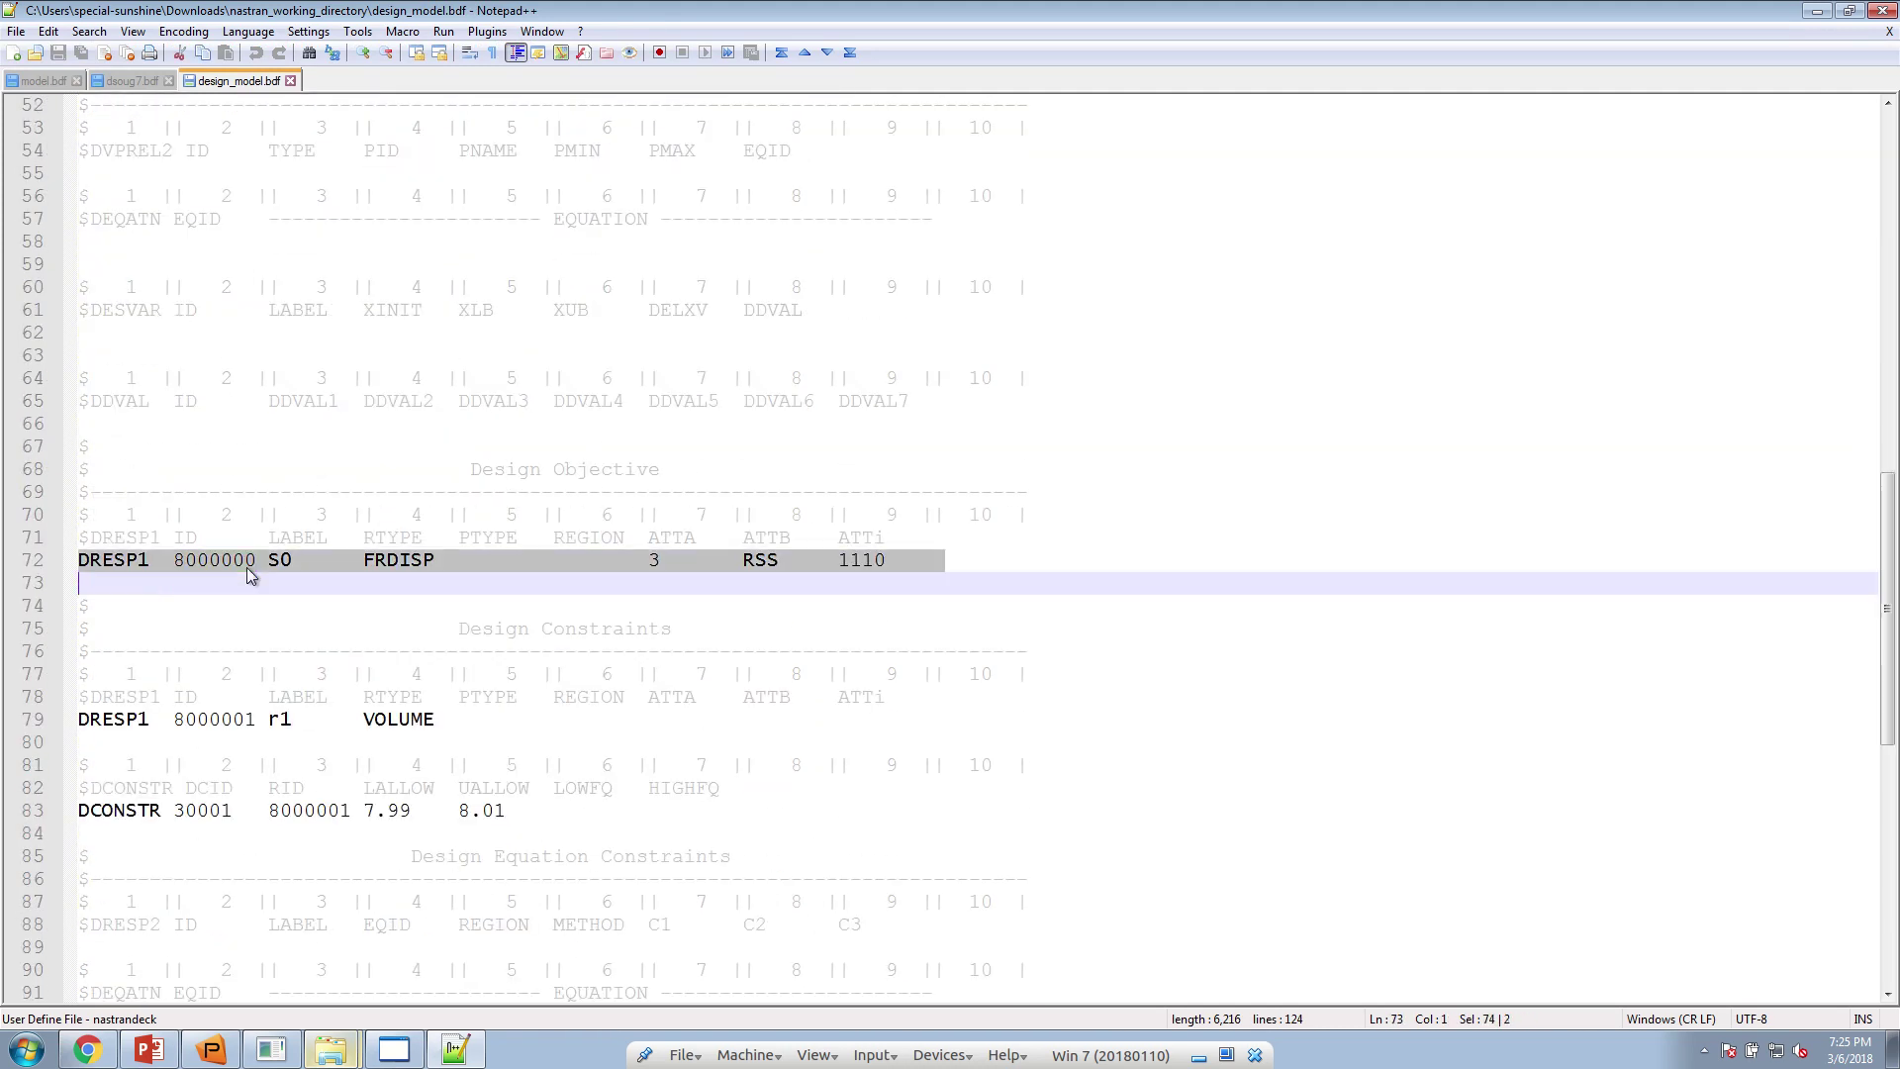
{"action": "scroll", "coordinate": [246, 567], "scroll_direction": "down", "scroll_amount": 6}
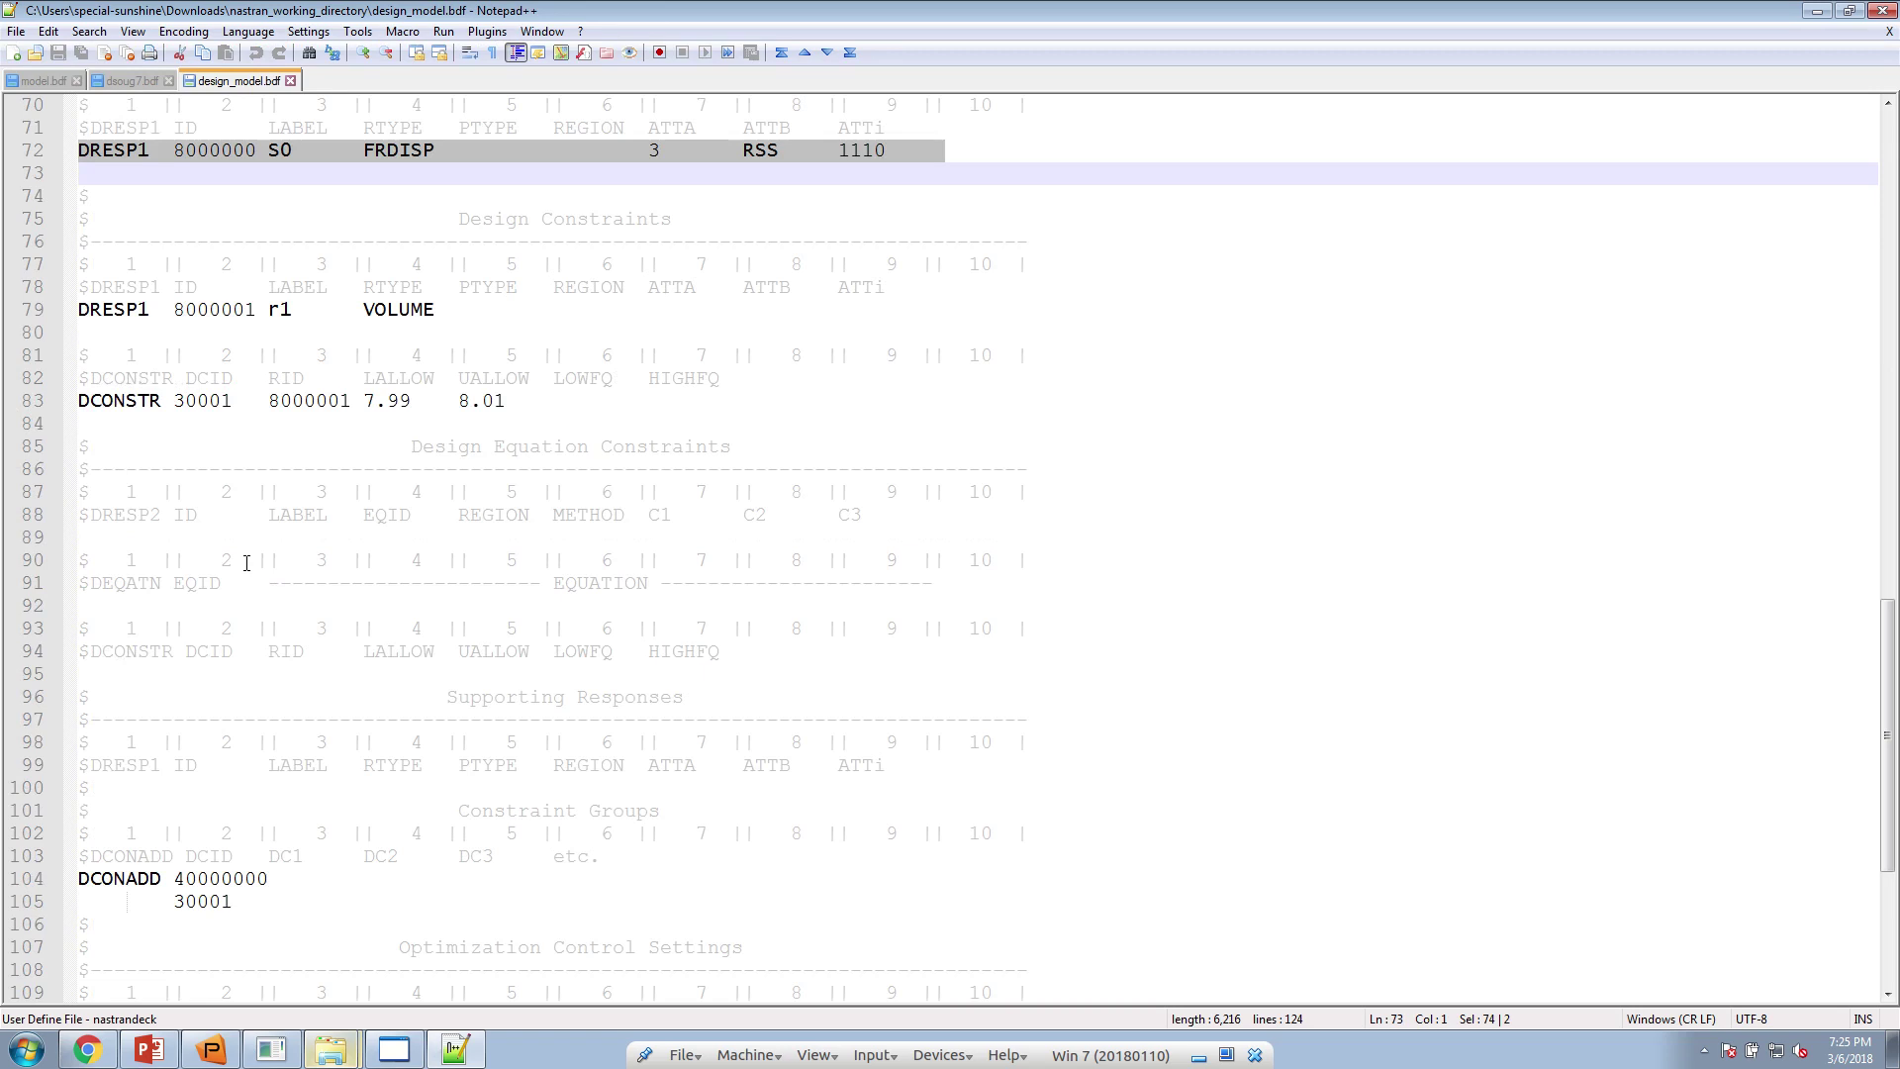
{"action": "triple_click", "coordinate": [330, 398]}
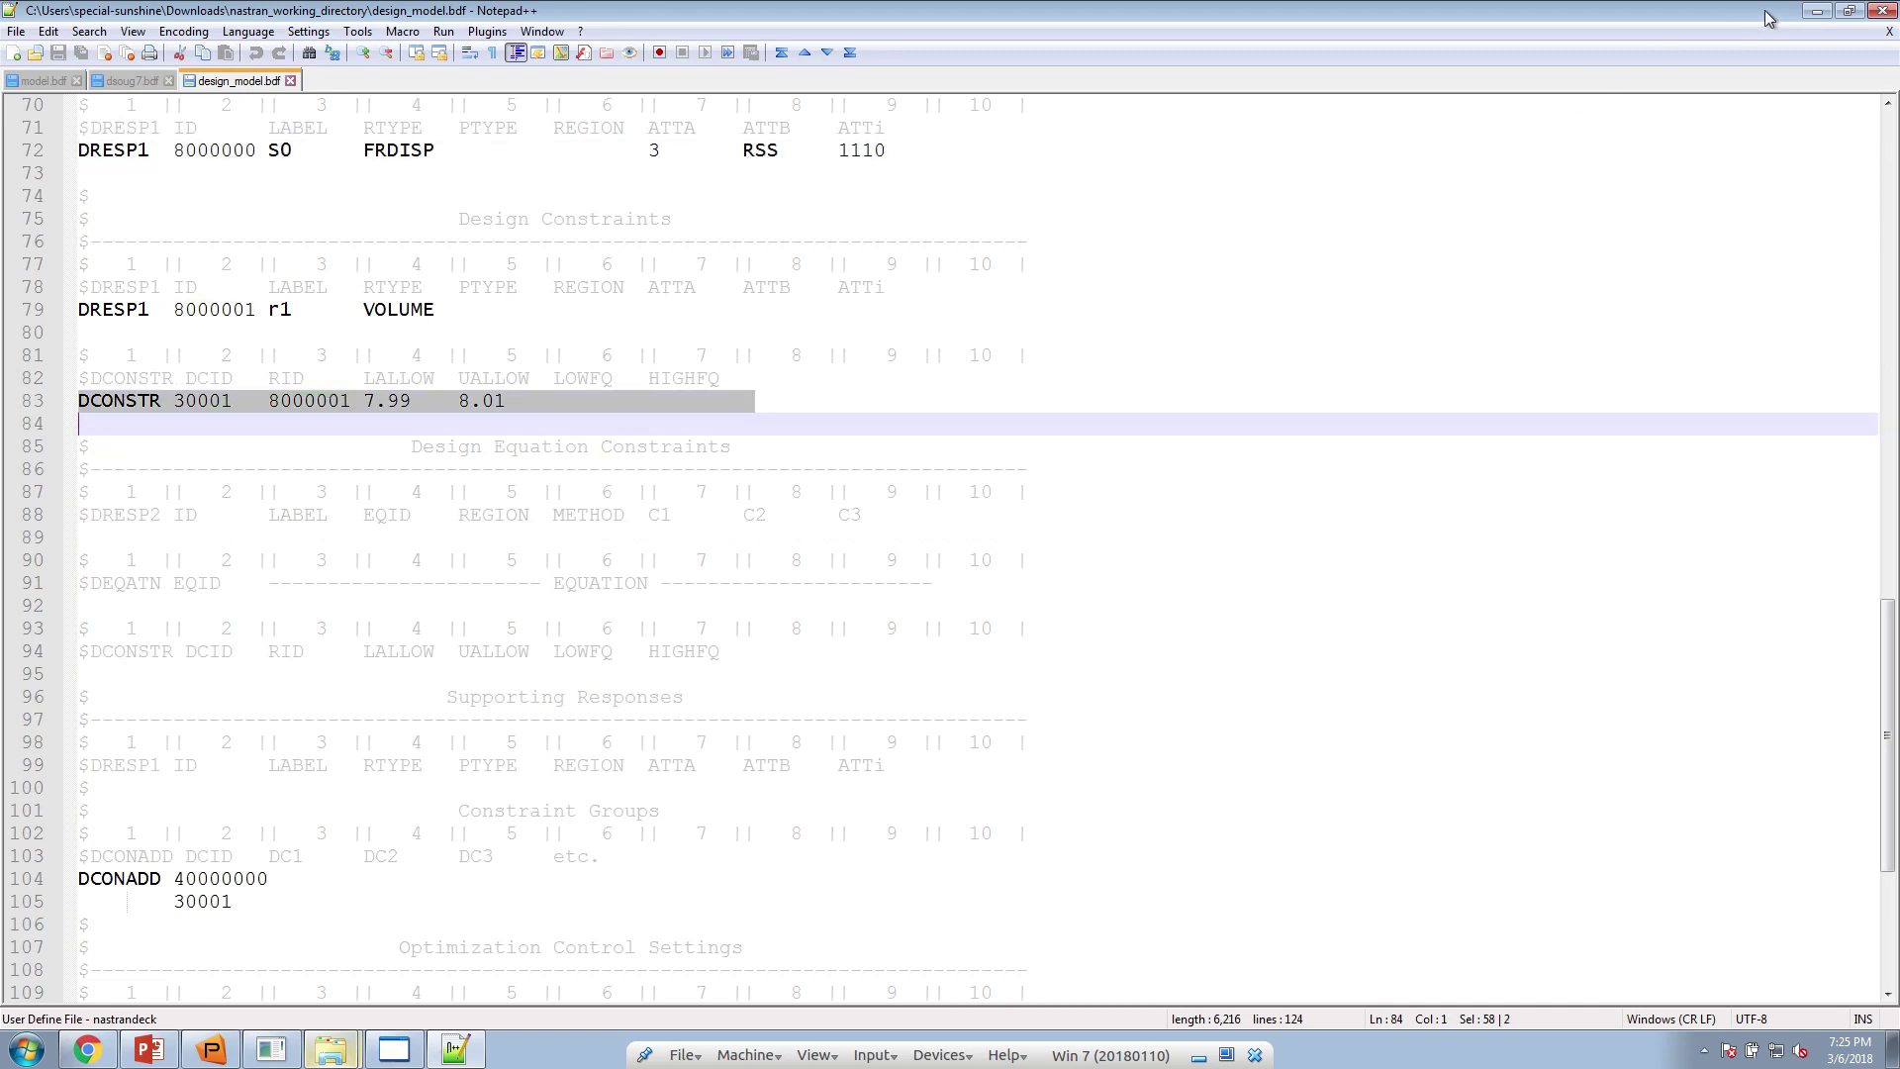
Close Notepad++, return to the optimization results in Chrome and inspect the objective plot at the final and initial design cycles
{"action": "left_click", "coordinate": [1880, 11]}
{"action": "left_click", "coordinate": [87, 1047]}
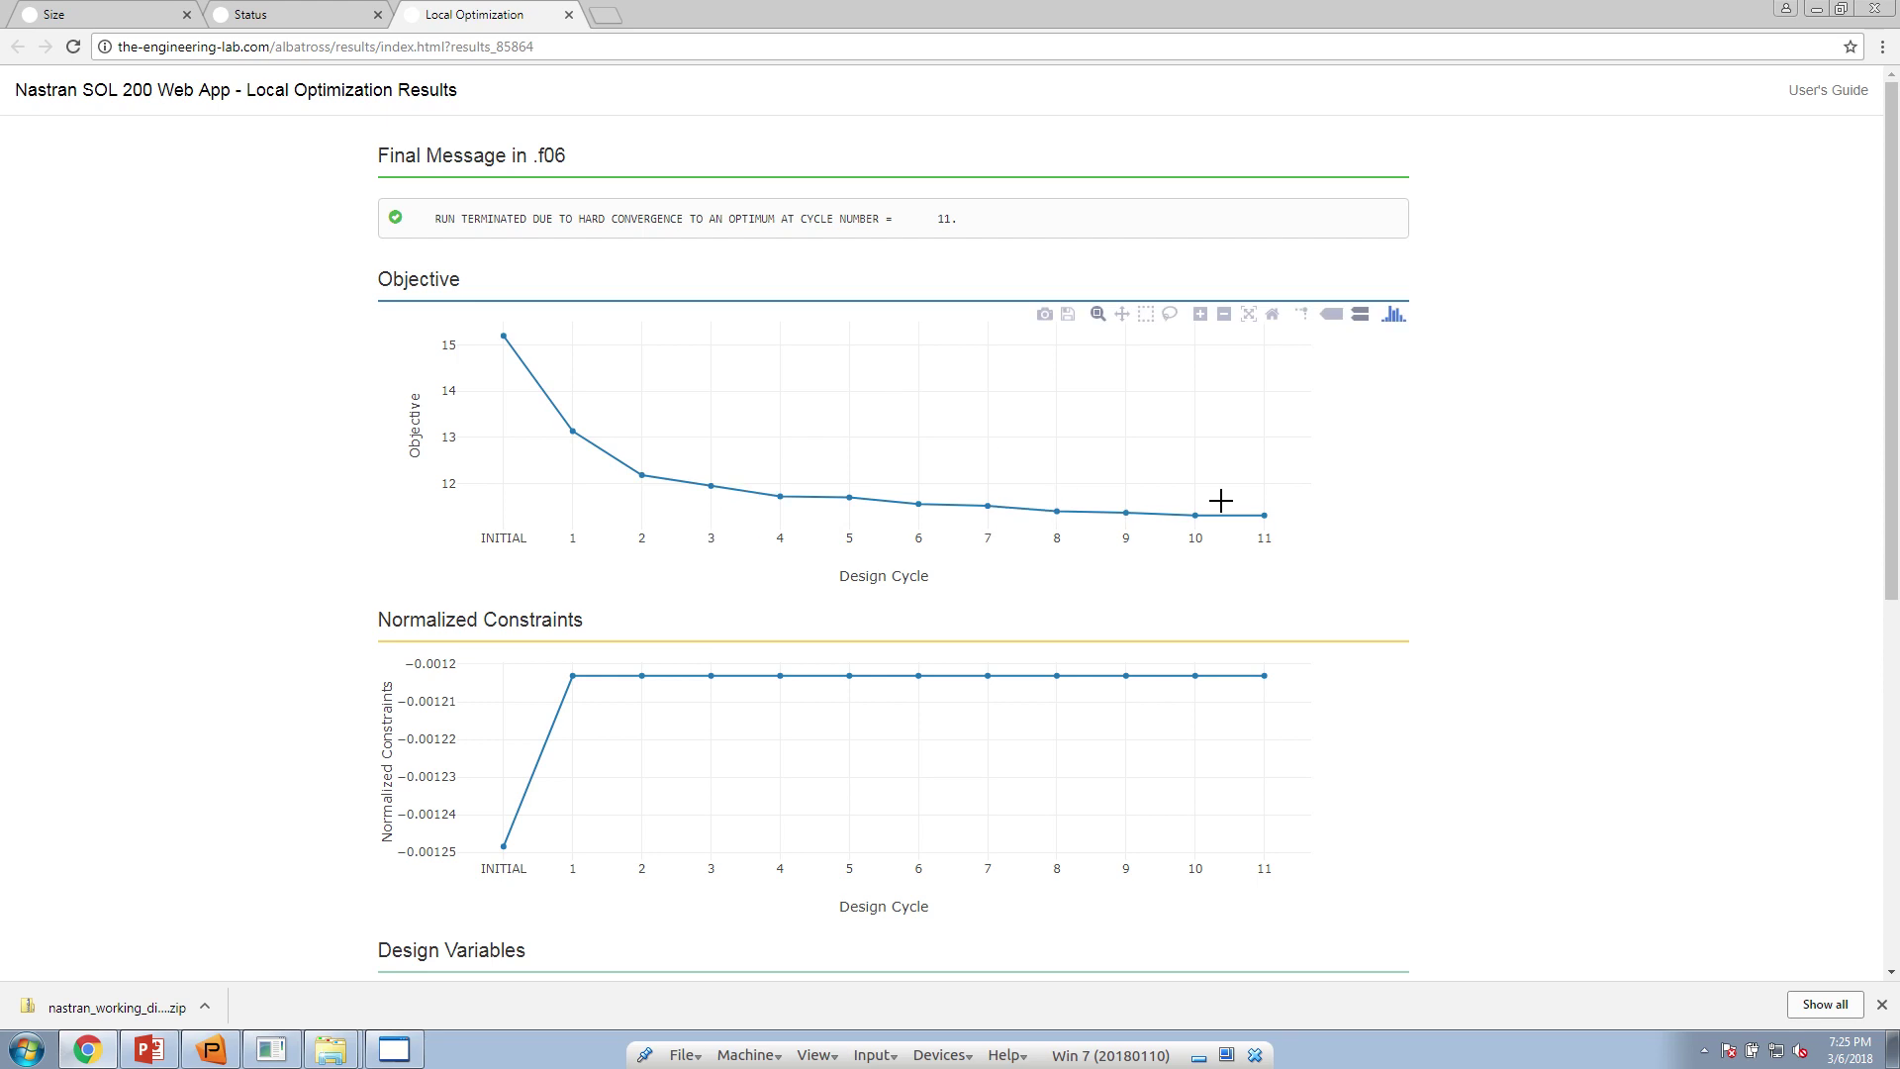
{"action": "mouse_move", "coordinate": [1244, 514]}
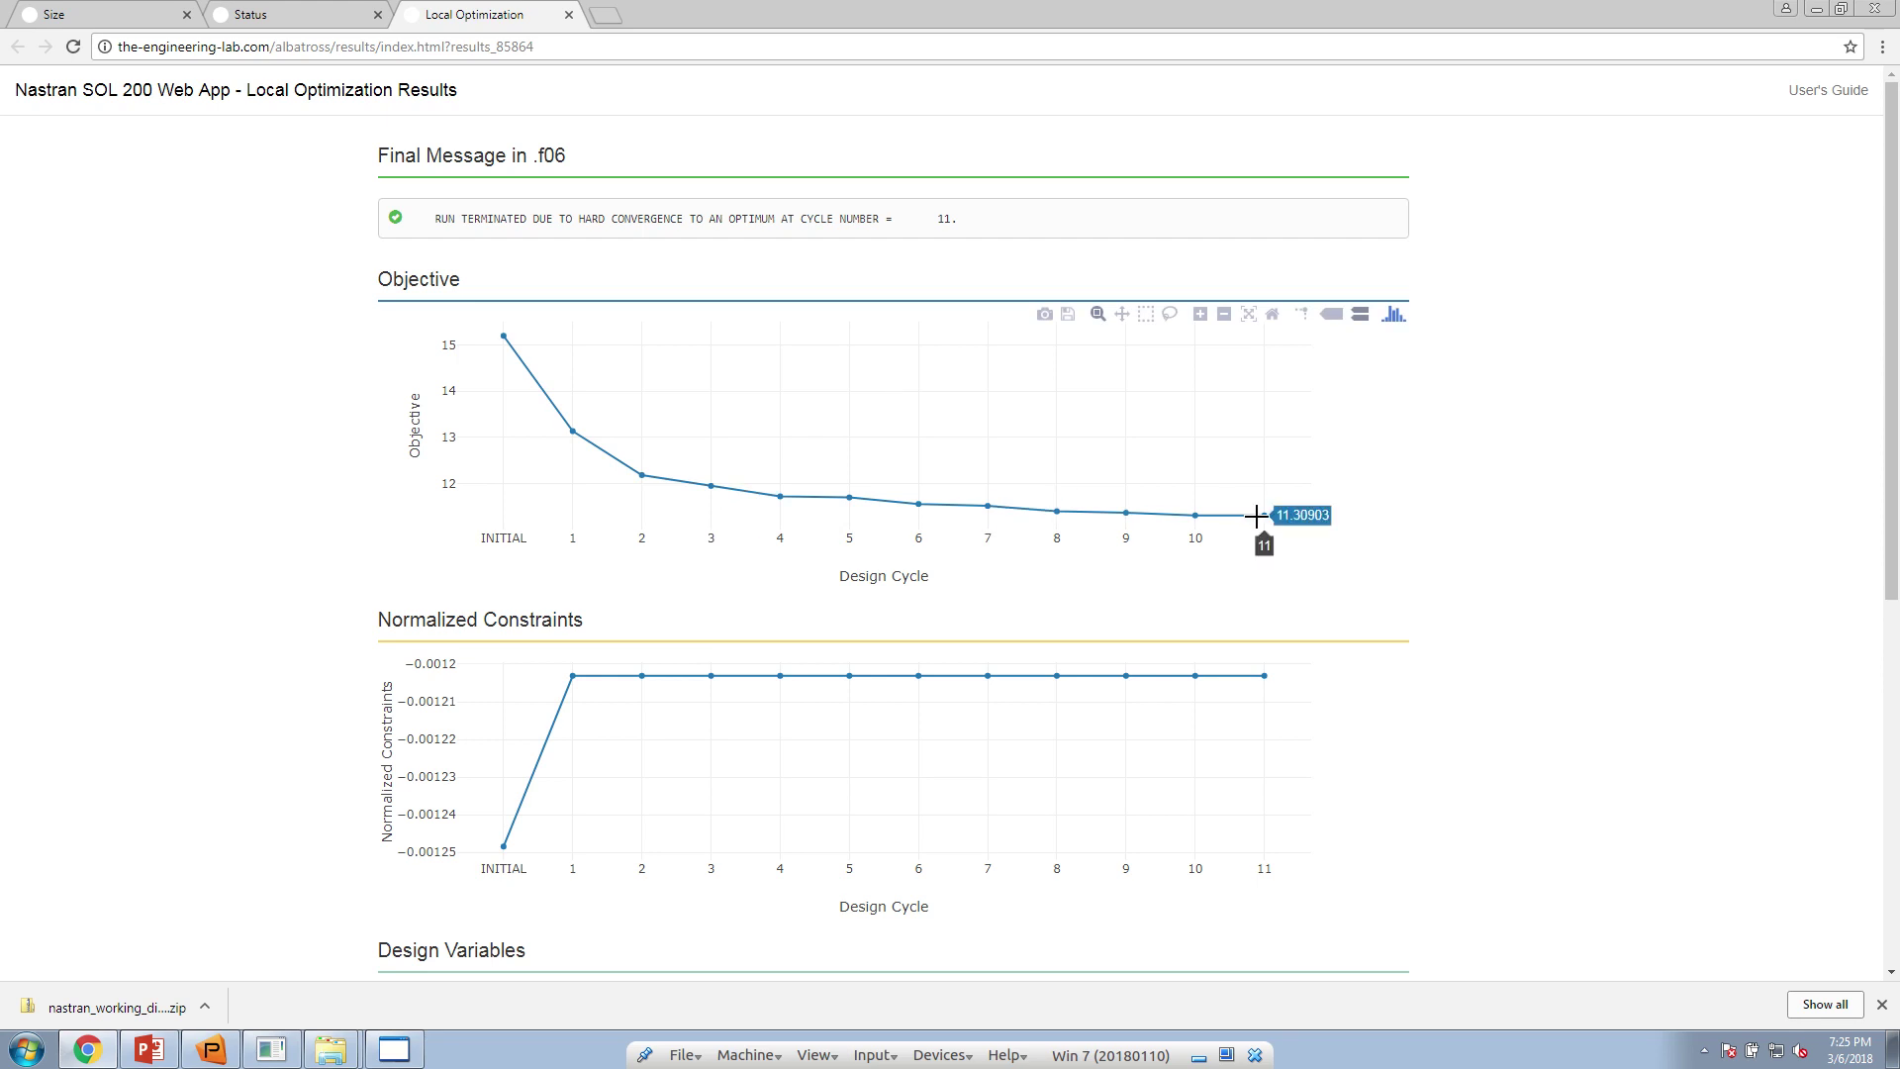
{"action": "mouse_move", "coordinate": [507, 330]}
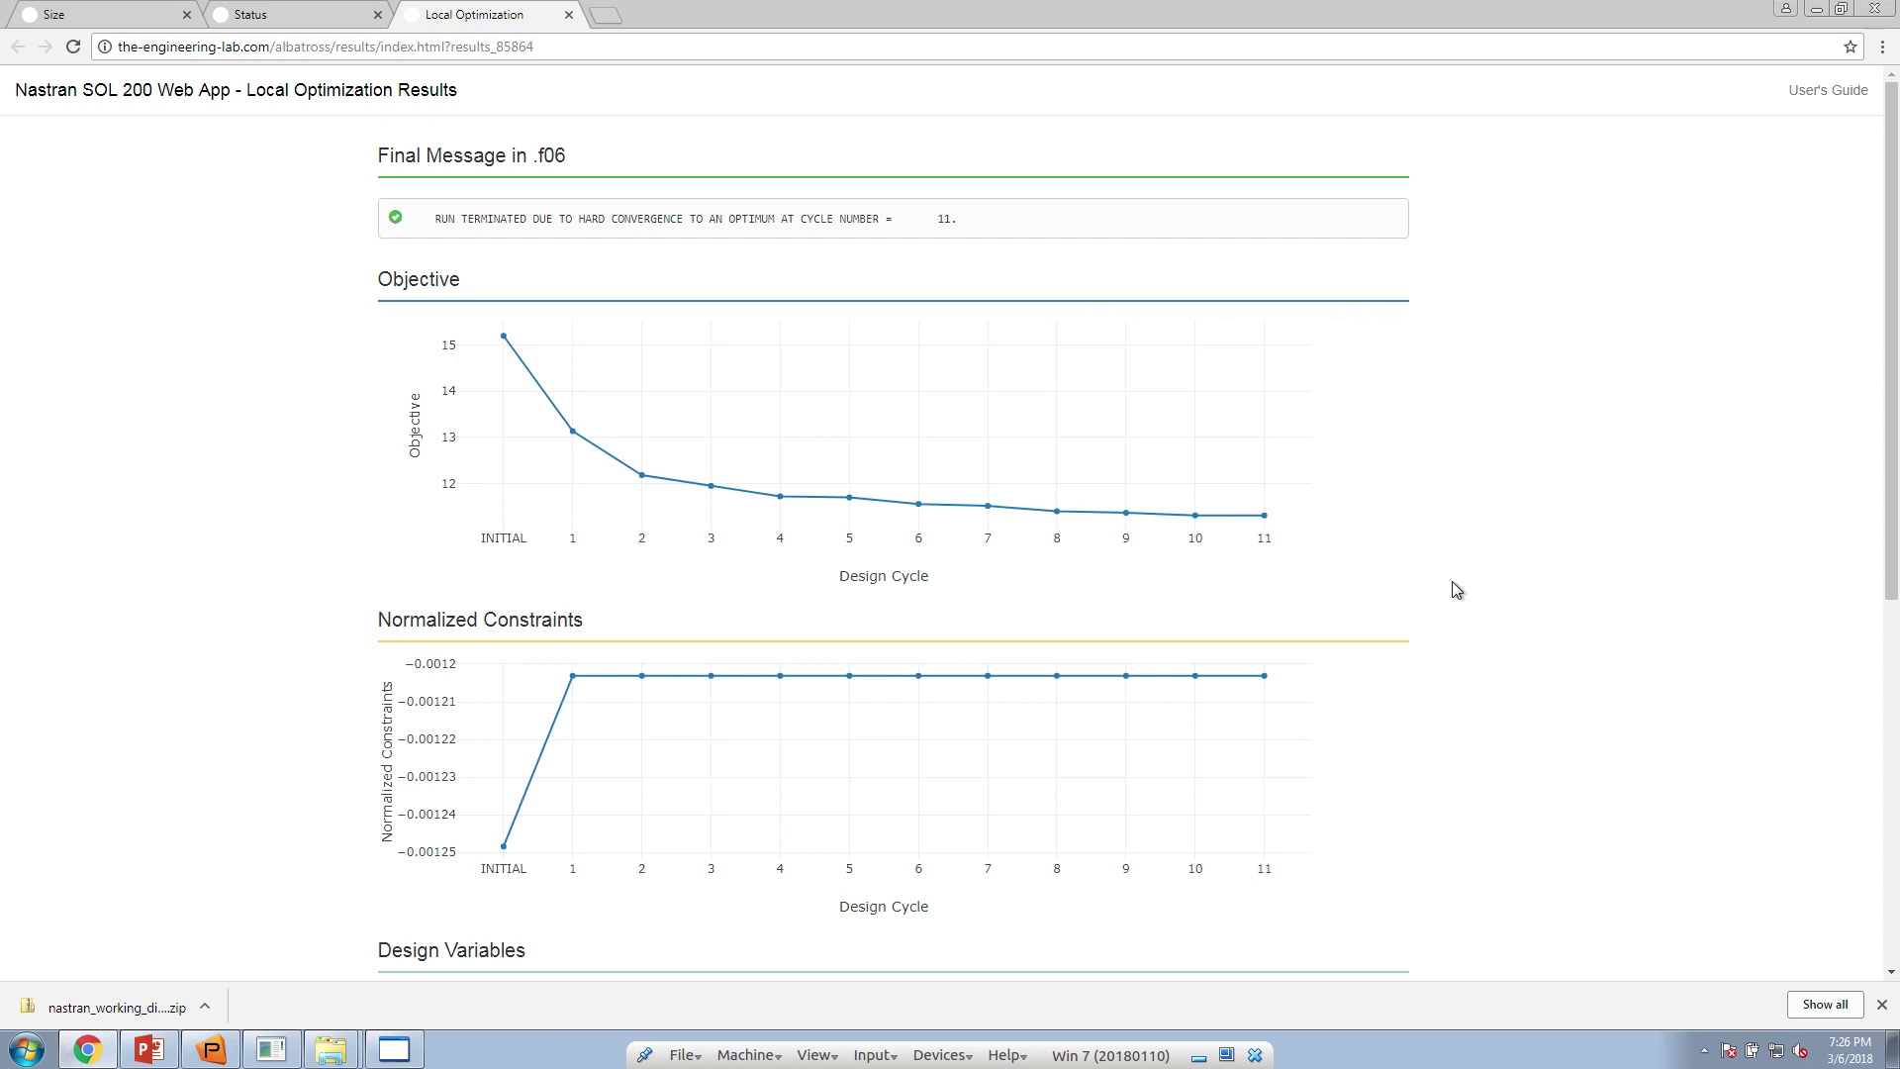
Inspect the initial points of the Normalized Constraints and Design Variables plots
{"action": "scroll", "coordinate": [1434, 631], "scroll_direction": "down", "scroll_amount": 4}
{"action": "mouse_move", "coordinate": [491, 447]}
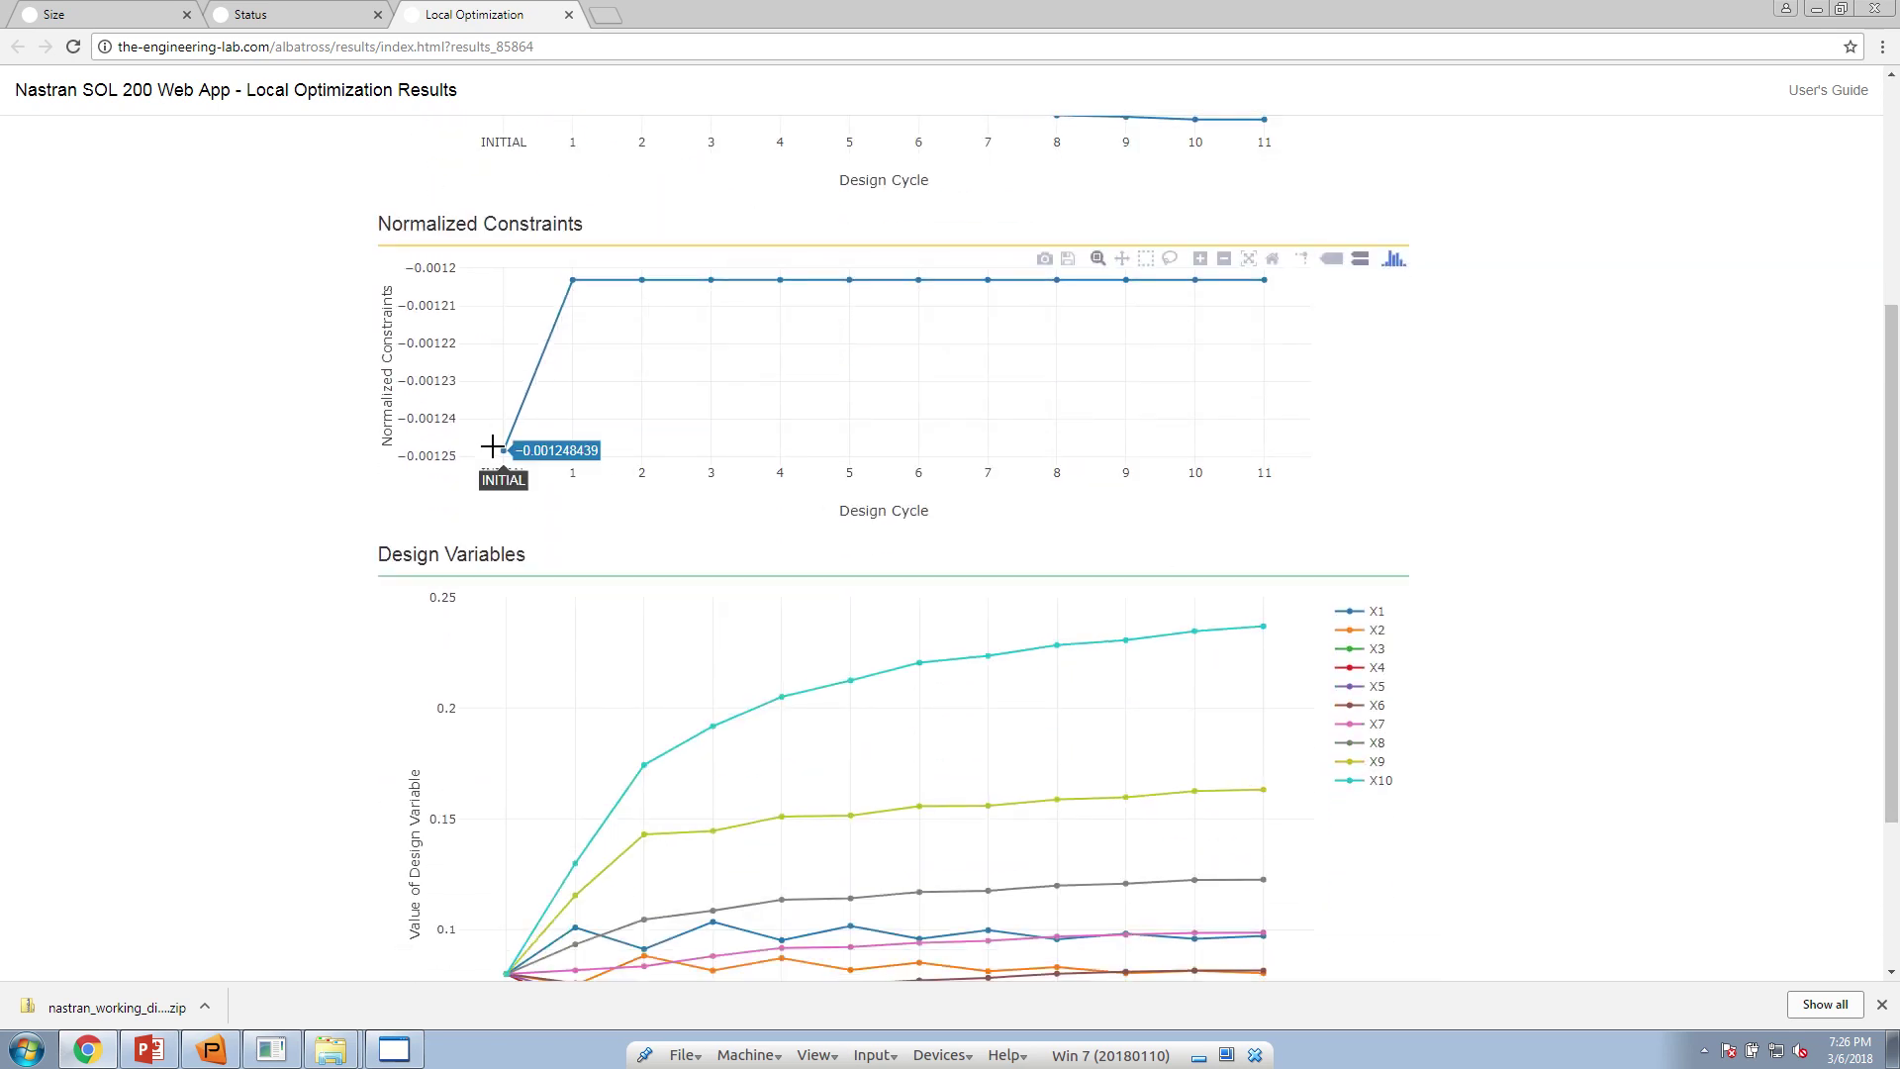
{"action": "scroll", "coordinate": [492, 455], "scroll_direction": "down", "scroll_amount": 3}
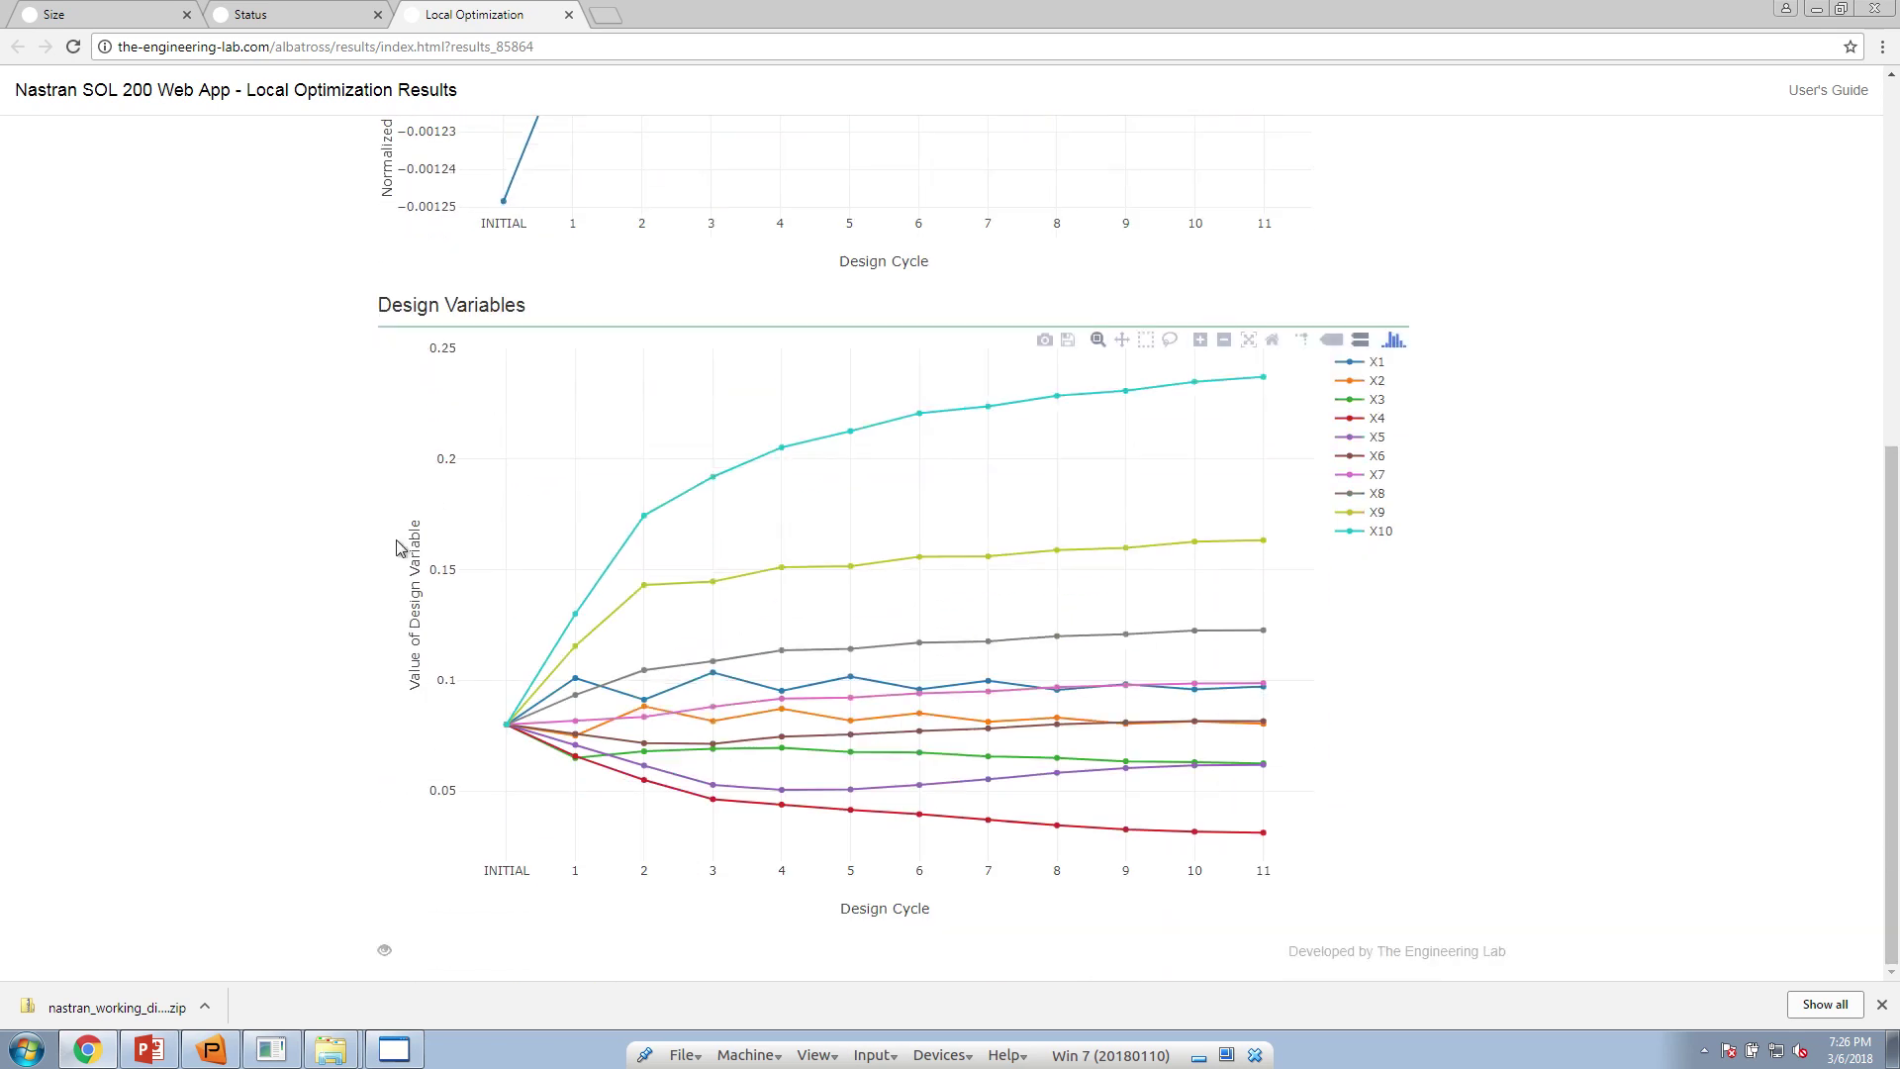
{"action": "mouse_move", "coordinate": [518, 724]}
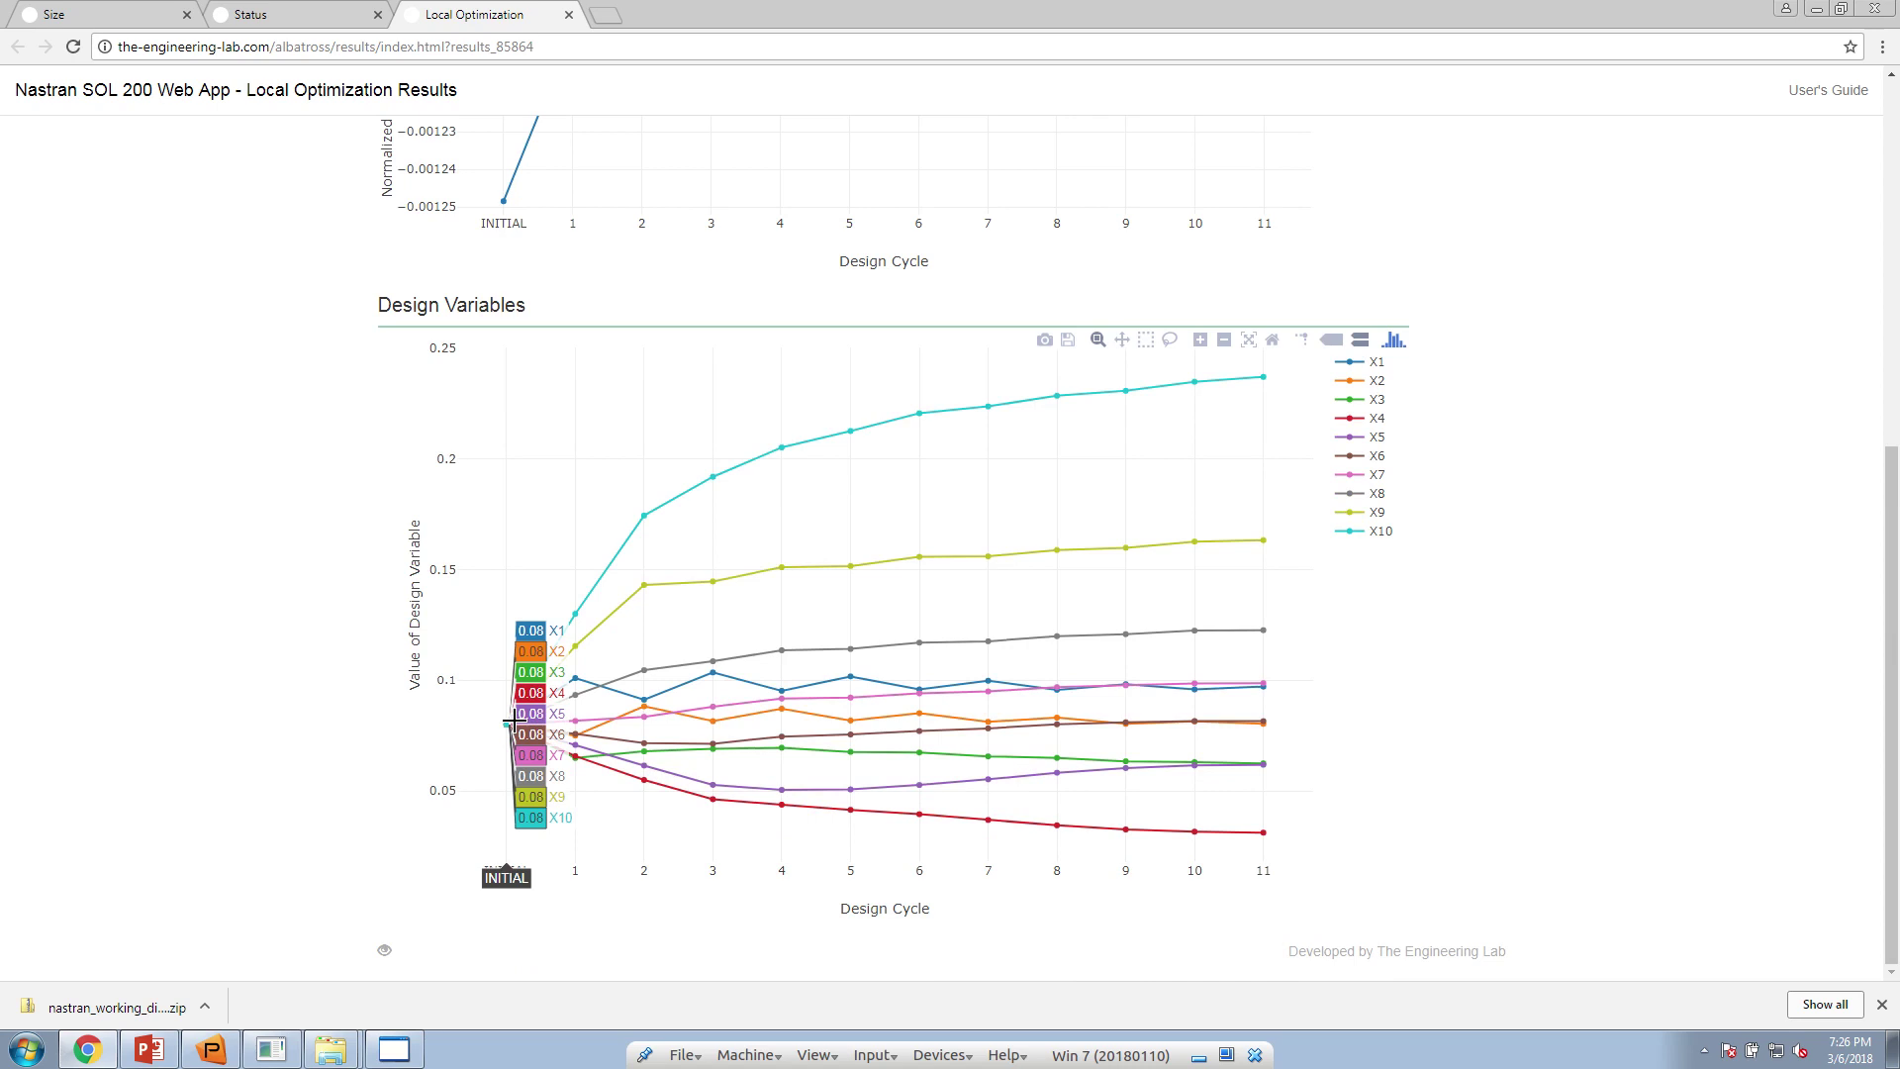
Inspect the Design Variables plot at the final design cycle and return to the plots above it
{"action": "mouse_move", "coordinate": [1263, 409]}
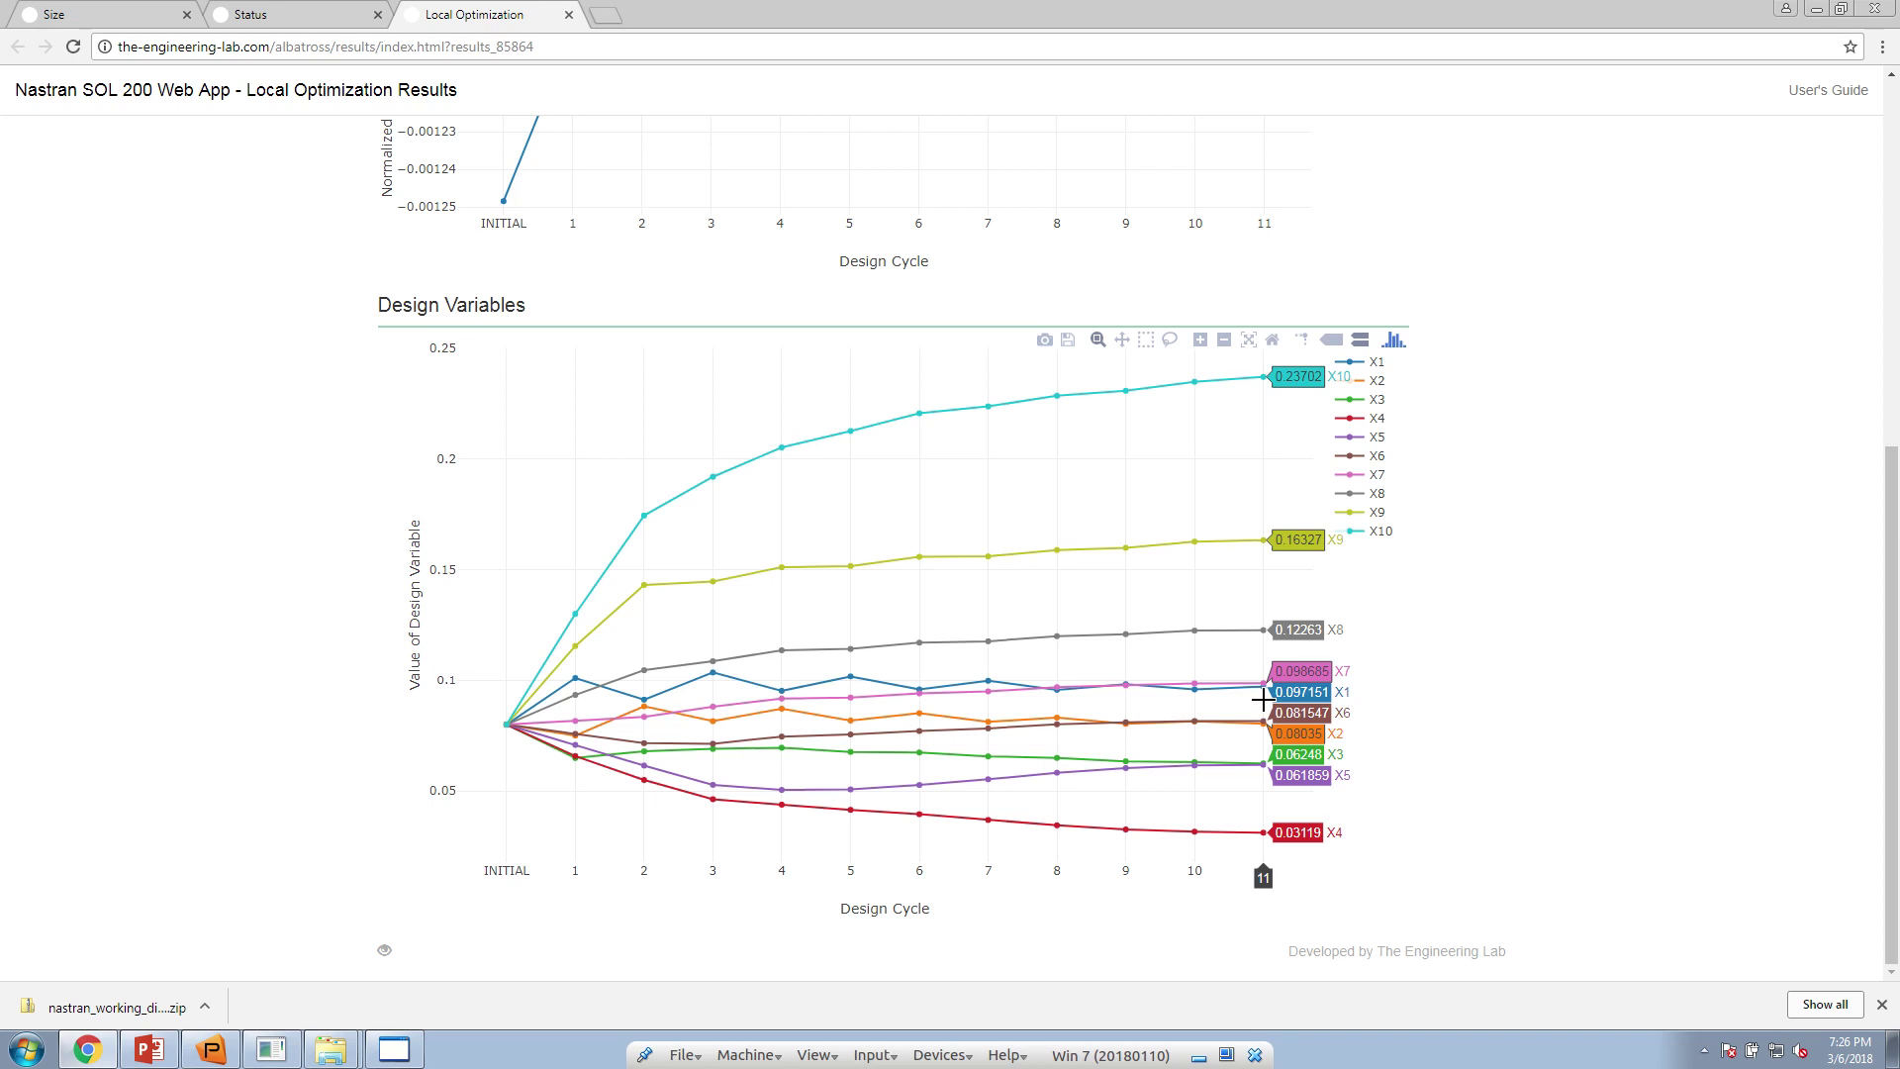
{"action": "scroll", "coordinate": [1475, 620], "scroll_direction": "up", "scroll_amount": 6}
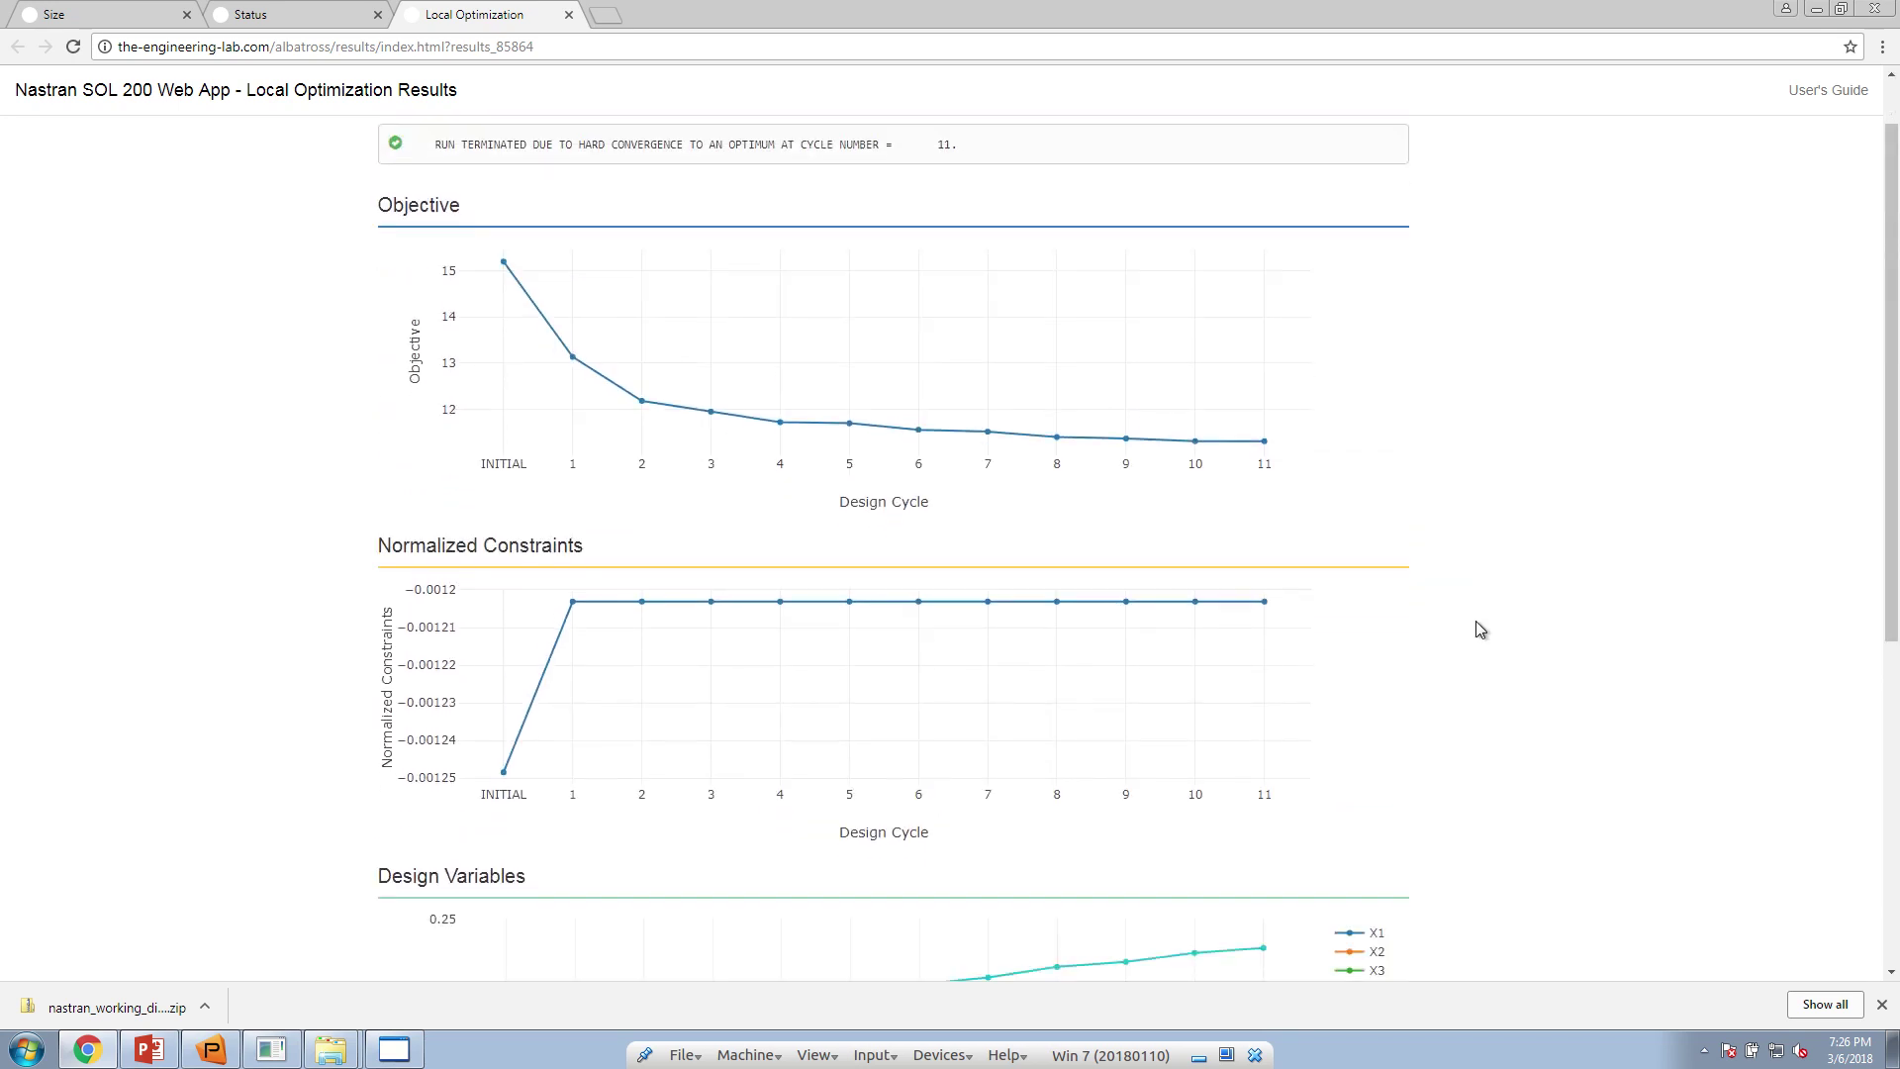
{"action": "scroll", "coordinate": [1475, 620], "scroll_direction": "down", "scroll_amount": 1}
Switch to Patran and detach the existing dsoug7.op2 results file from the model
{"action": "left_click", "coordinate": [211, 1049]}
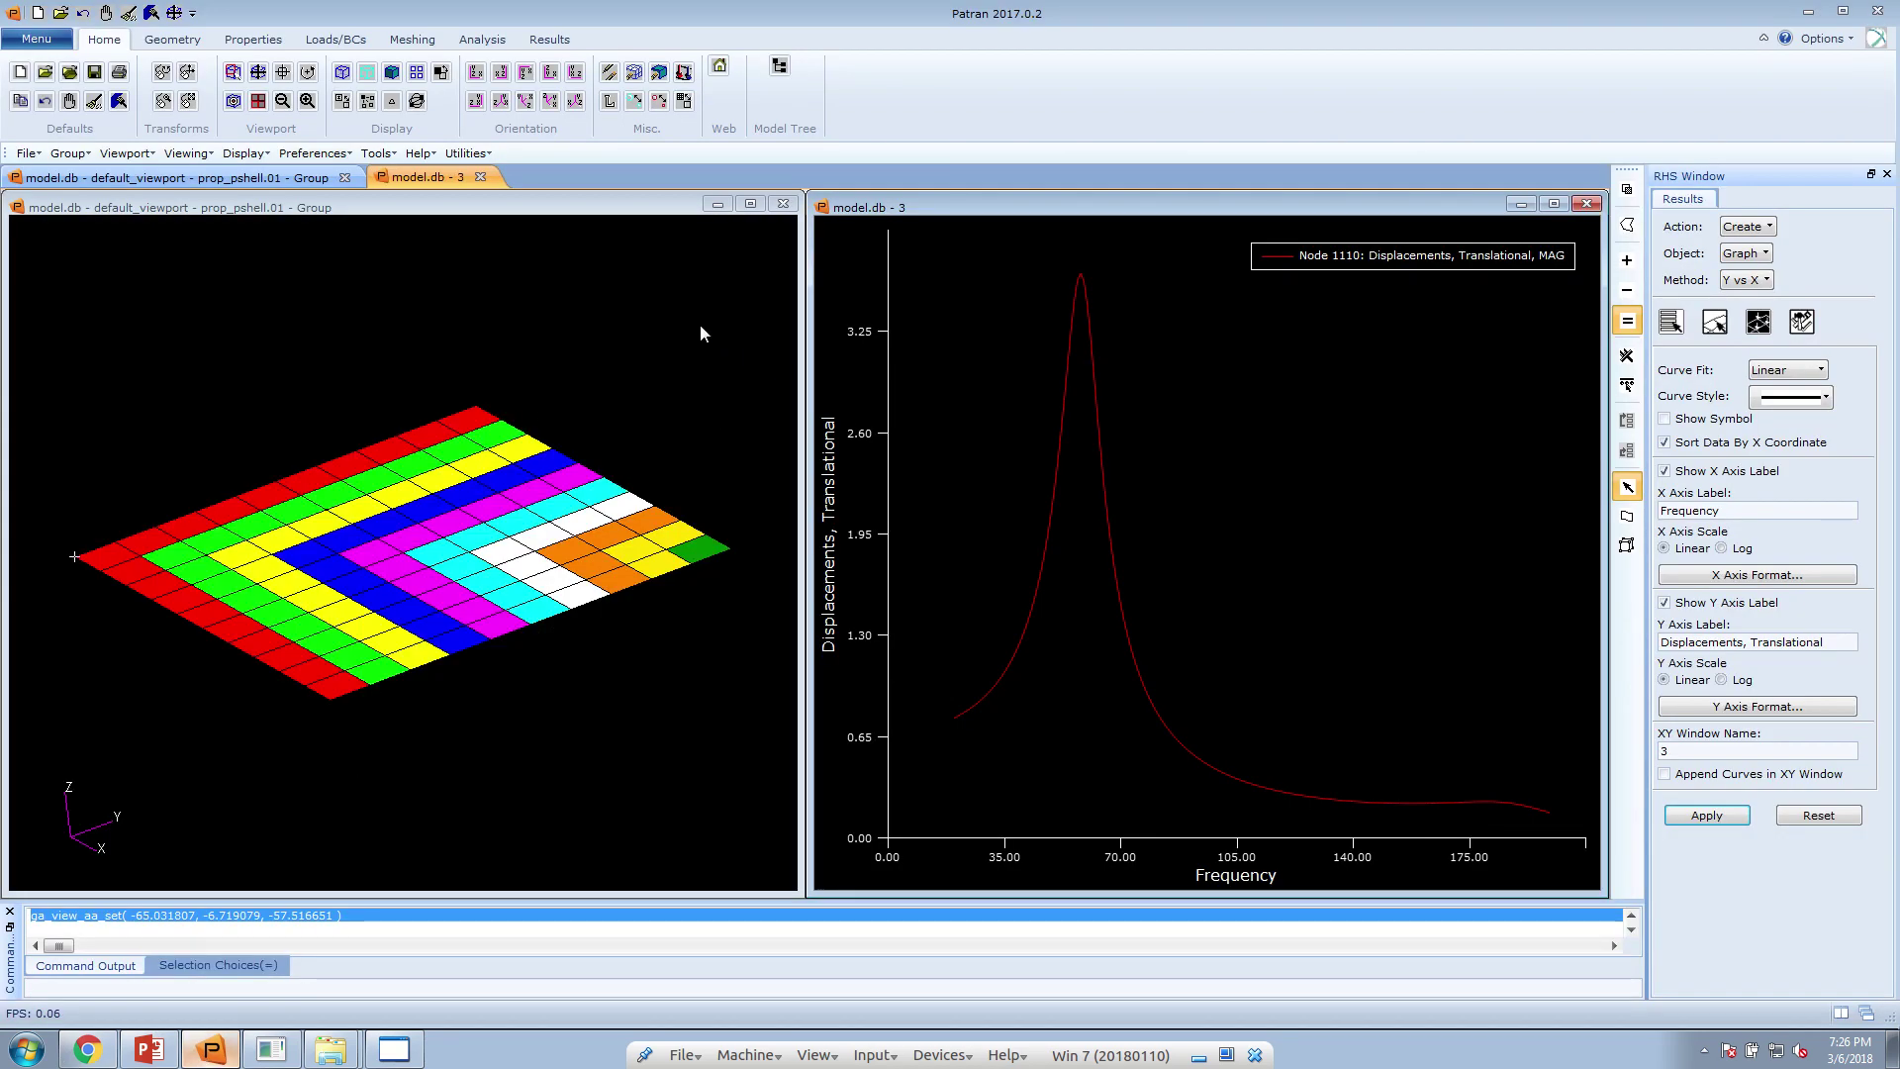
{"action": "left_click", "coordinate": [482, 39]}
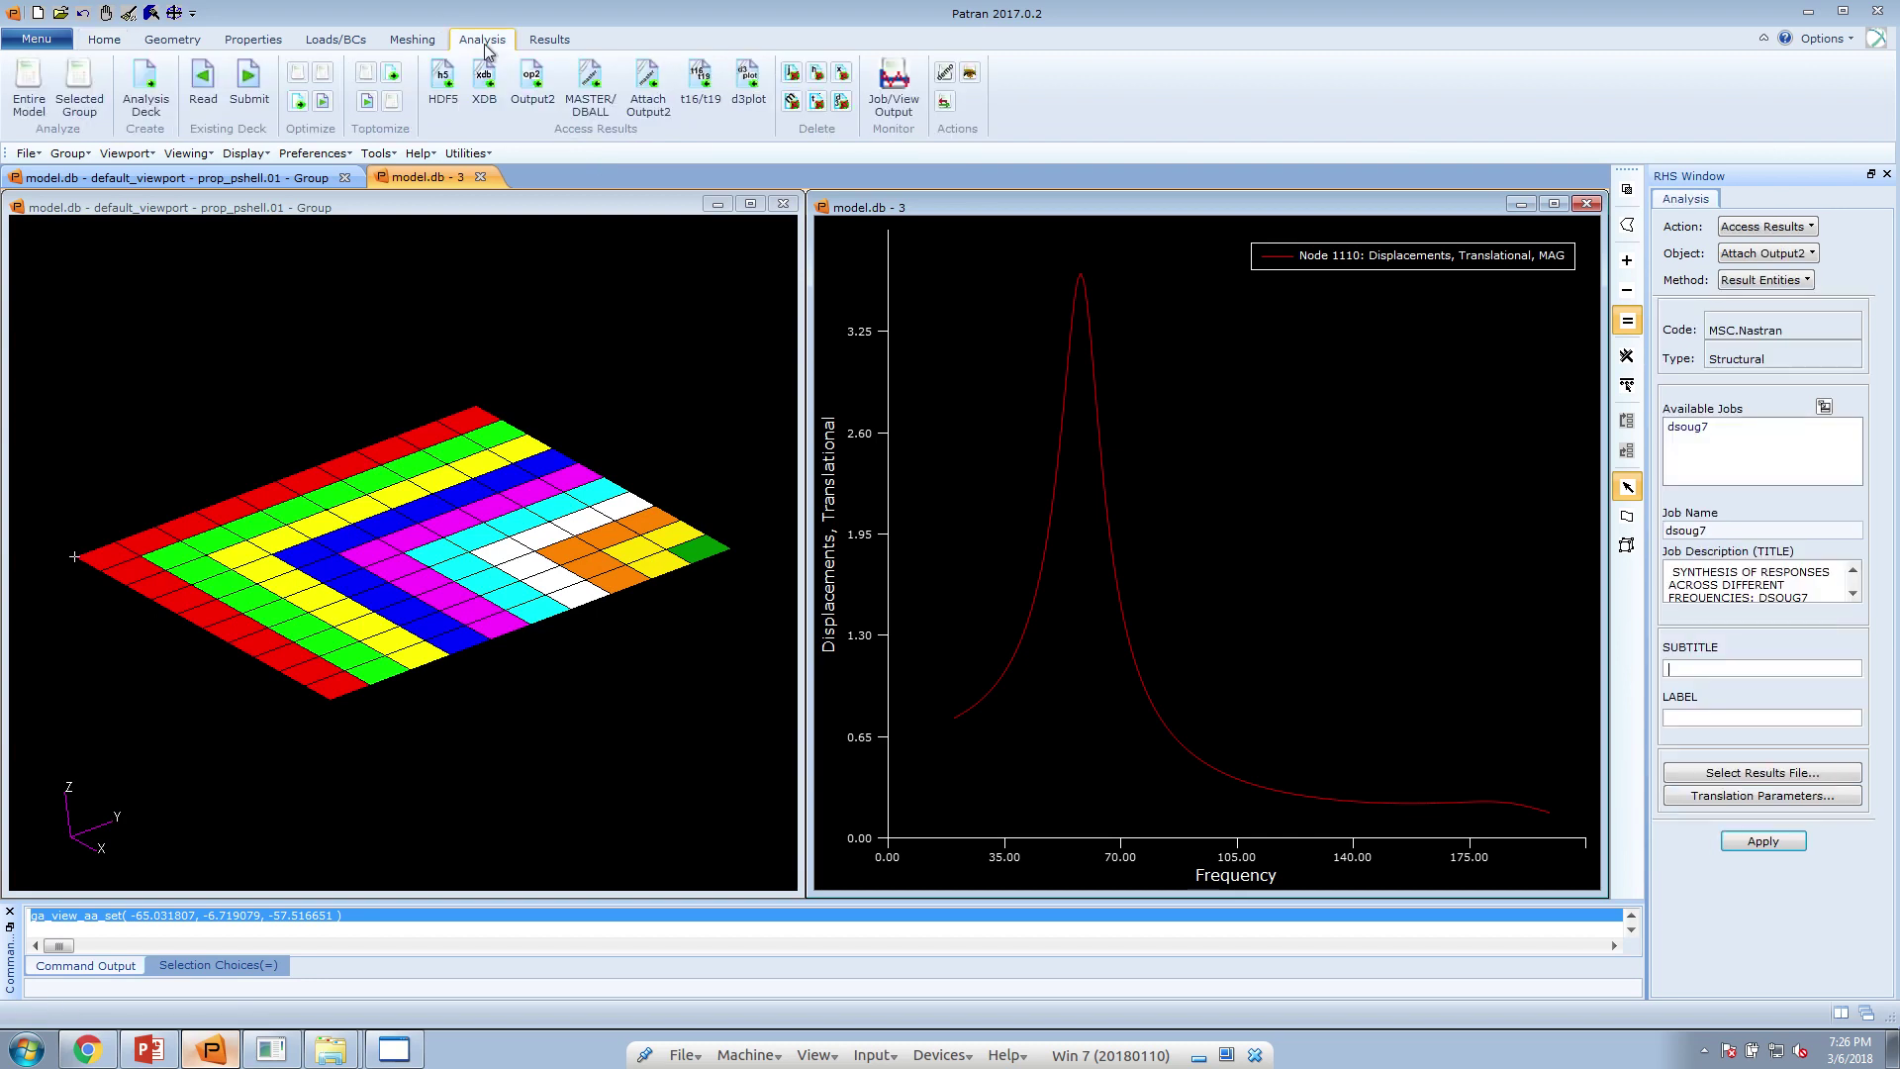
{"action": "left_click", "coordinate": [792, 99]}
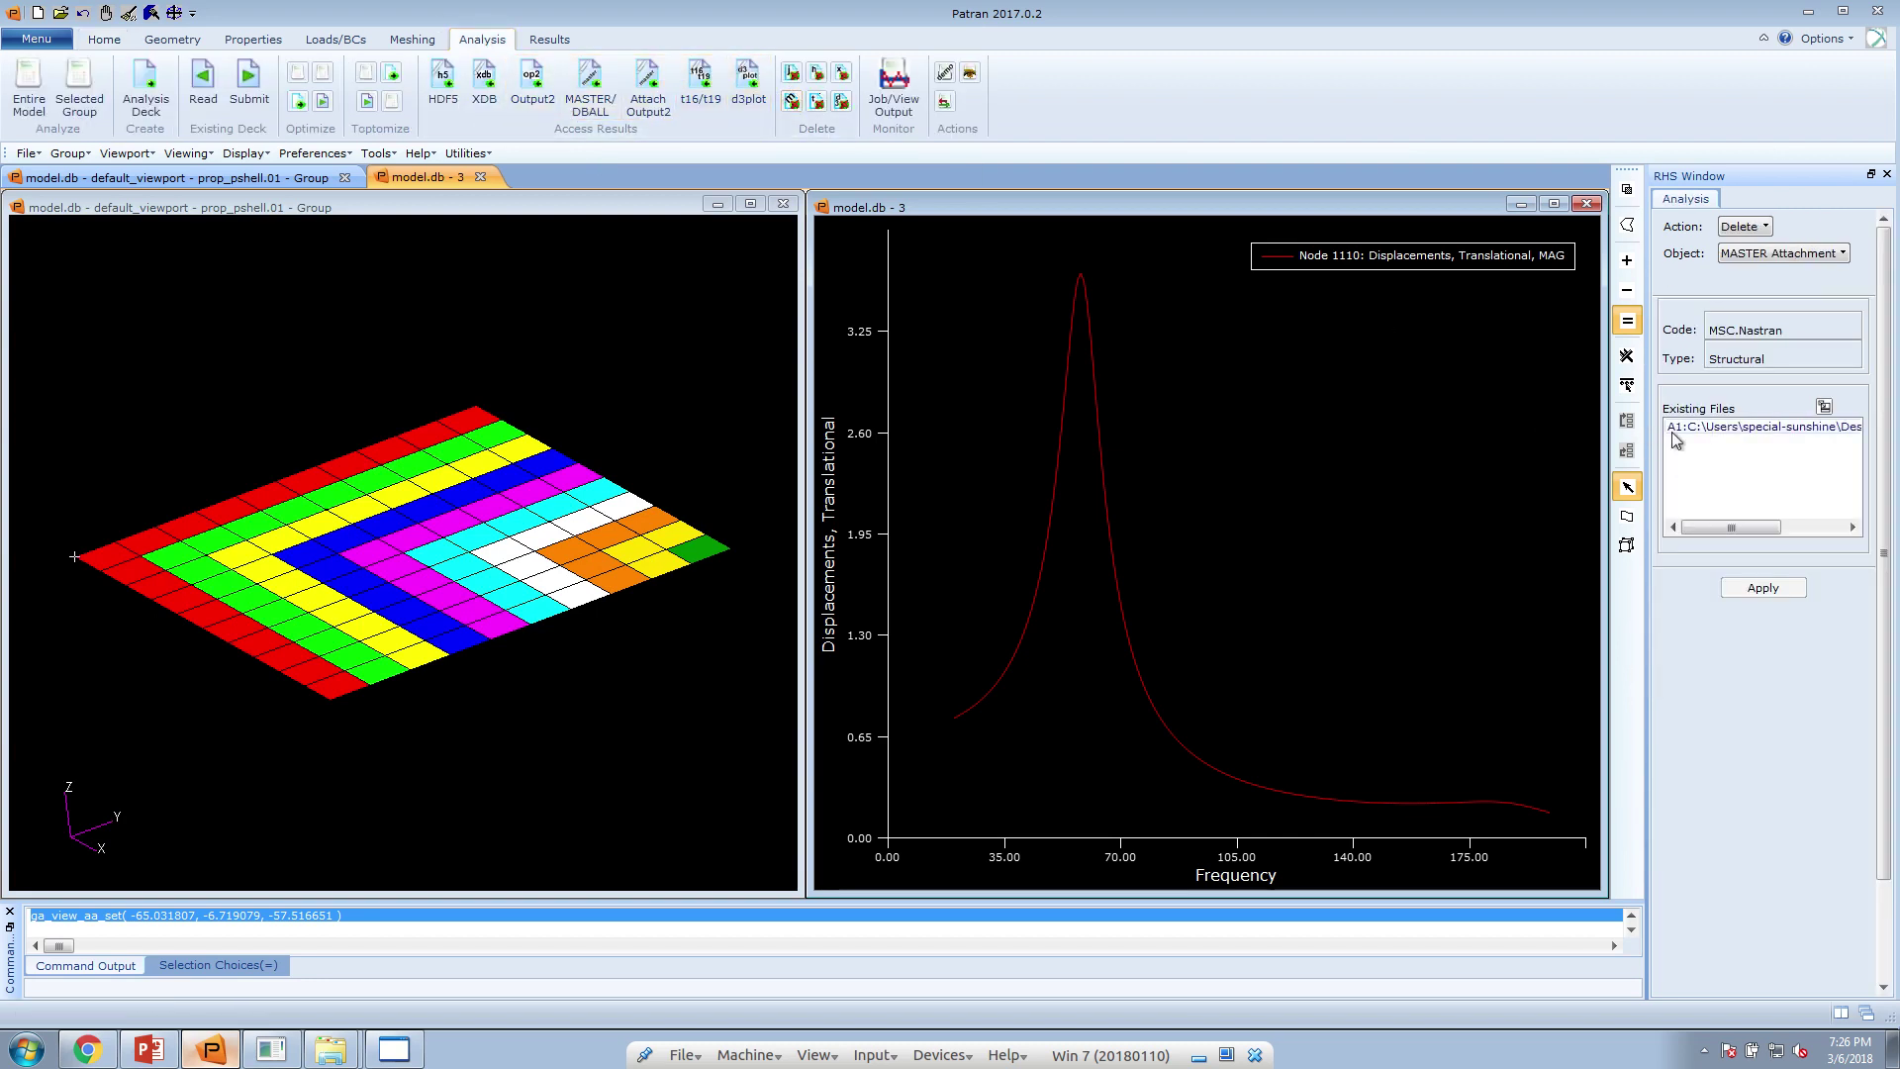
{"action": "left_click", "coordinate": [1762, 588]}
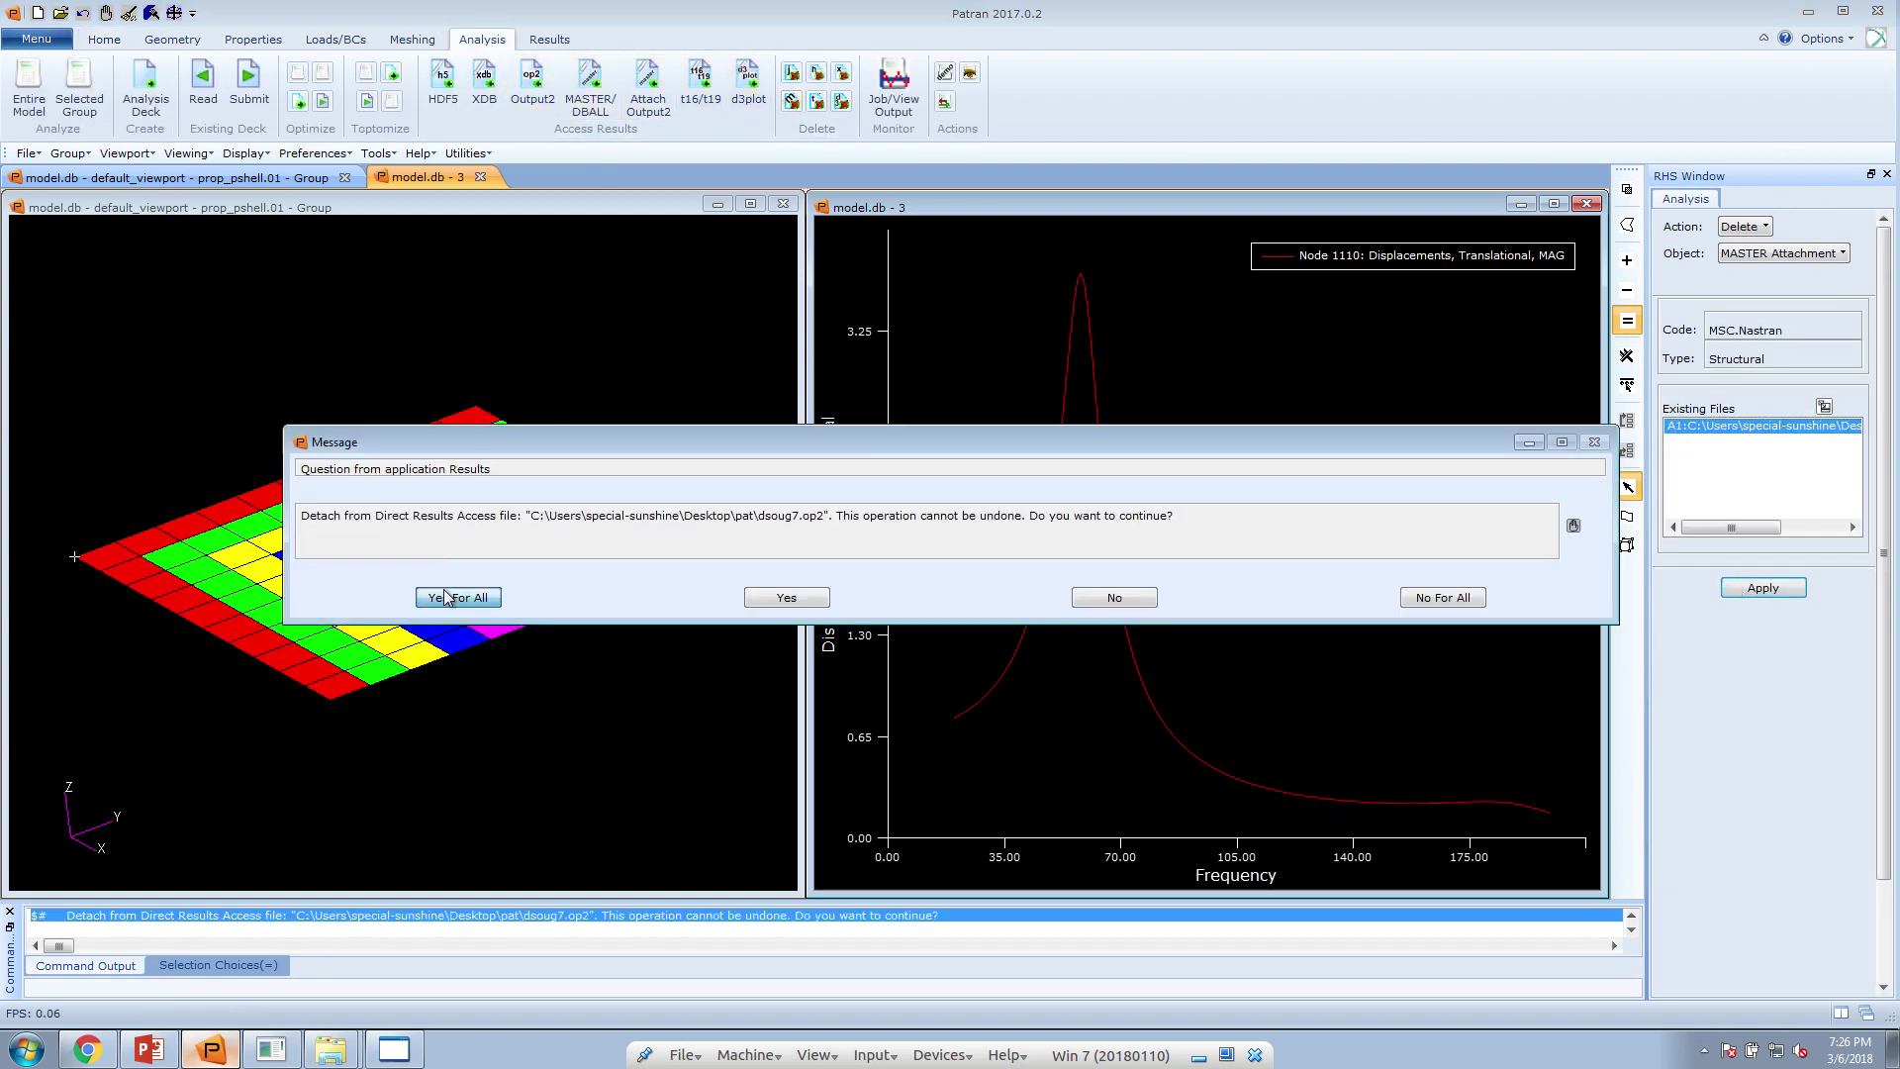
{"action": "left_click", "coordinate": [447, 594]}
Attach the result entities of model.op2 from the Nastran working directory as an Output2 file
{"action": "left_click", "coordinate": [648, 91]}
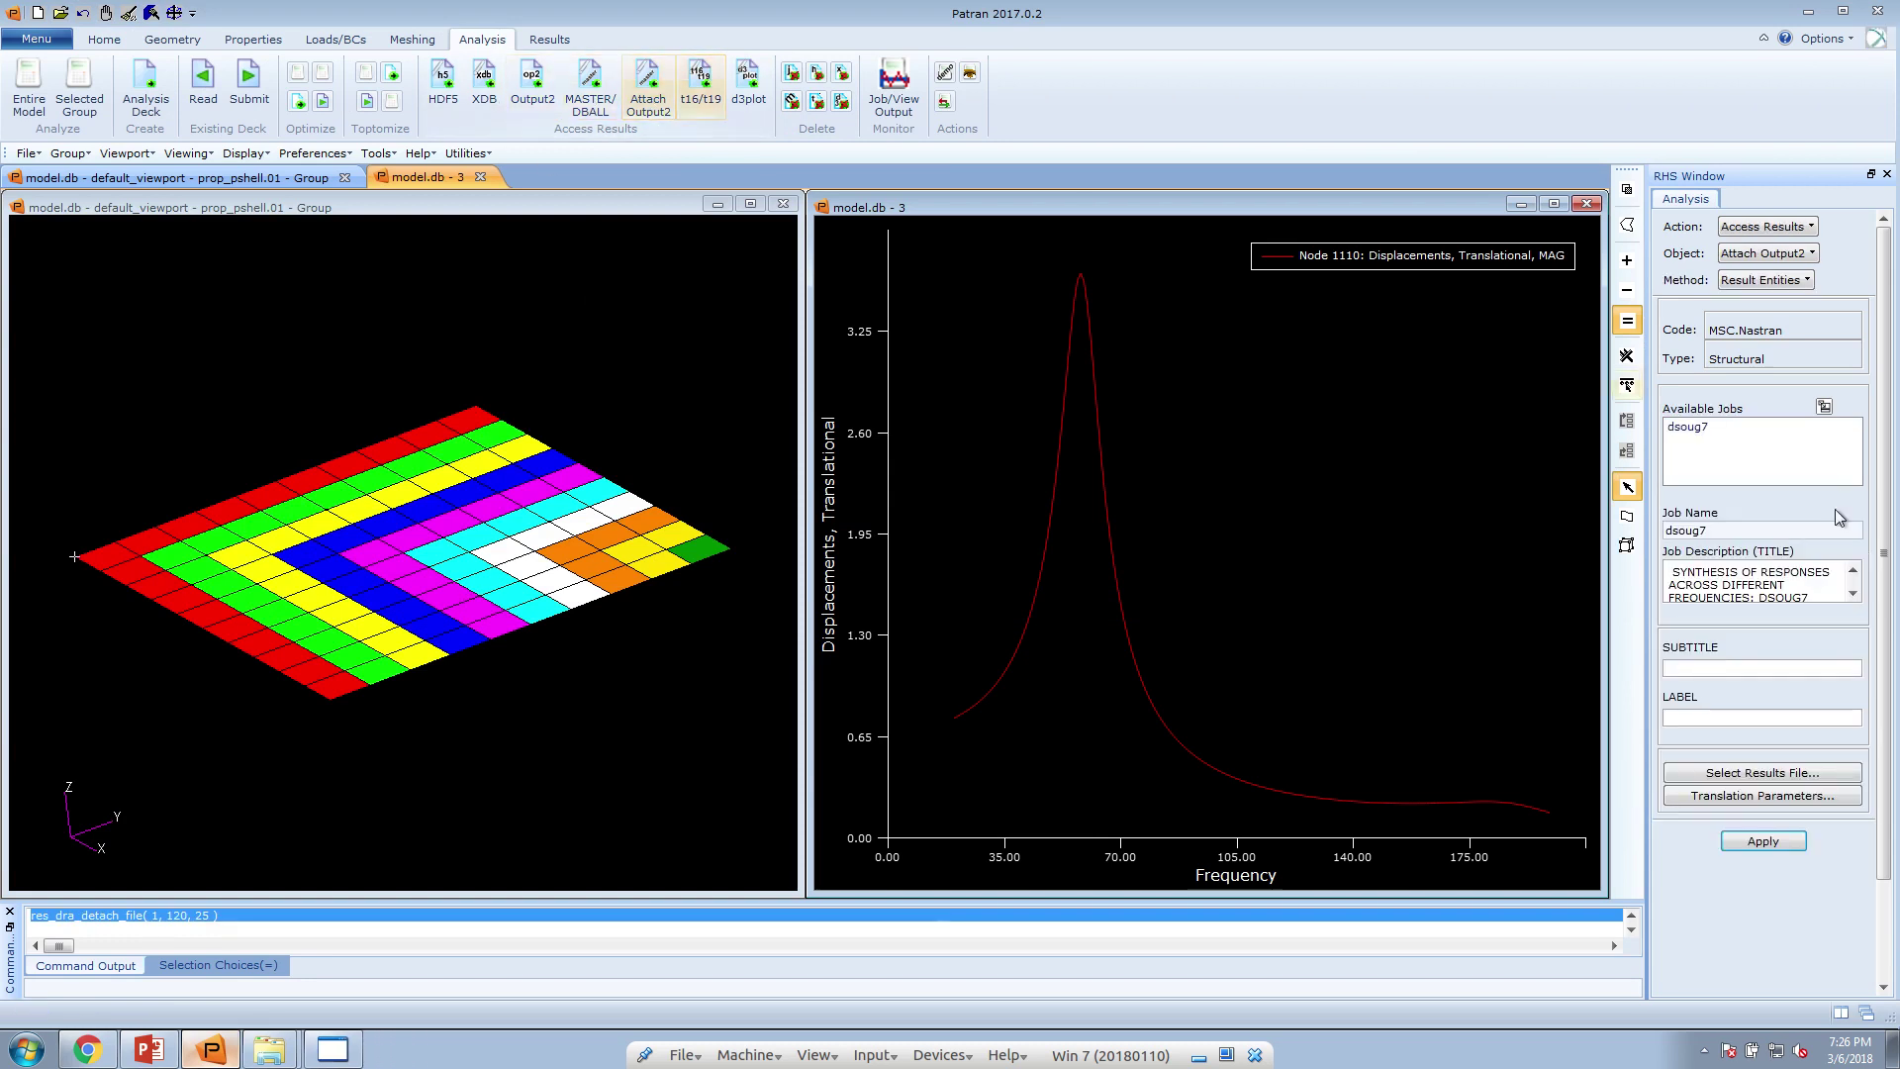
{"action": "left_click", "coordinate": [1757, 774]}
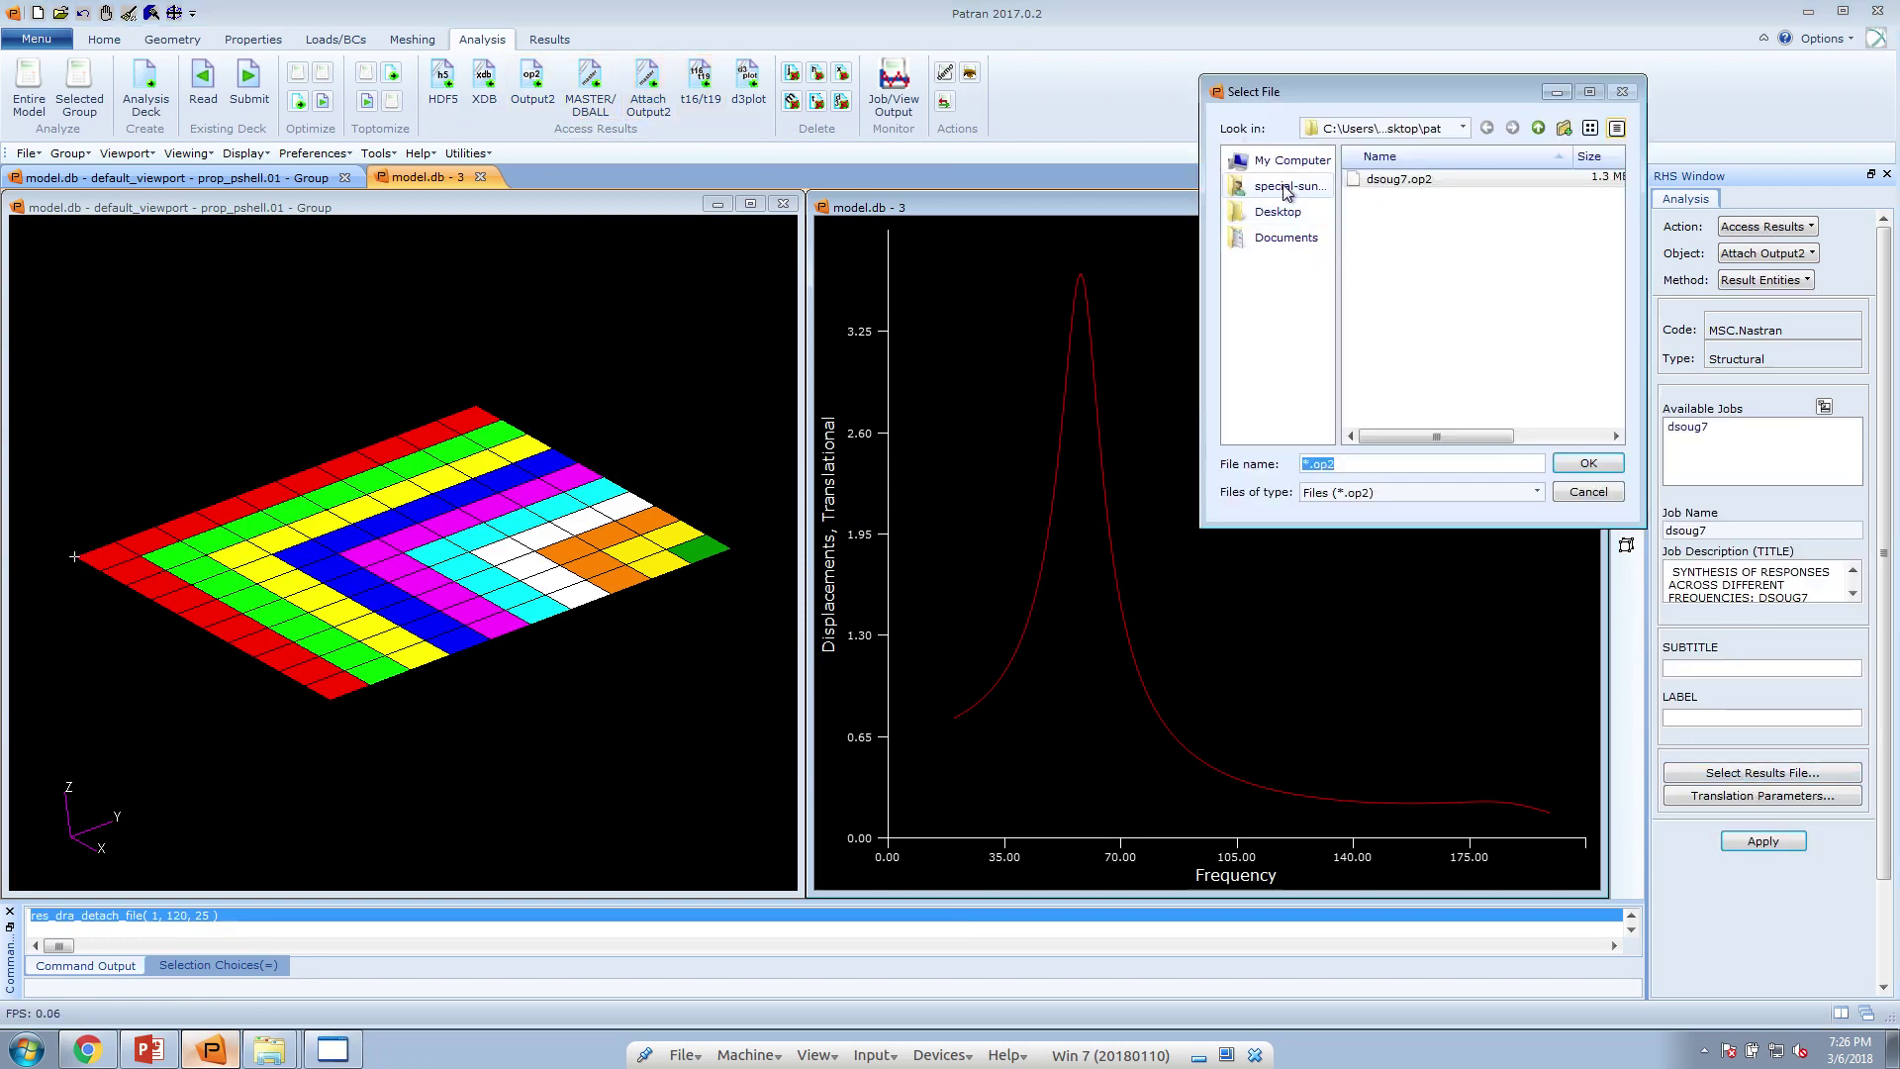
{"action": "left_click", "coordinate": [1286, 187]}
{"action": "double_click", "coordinate": [1397, 232]}
{"action": "double_click", "coordinate": [1397, 183]}
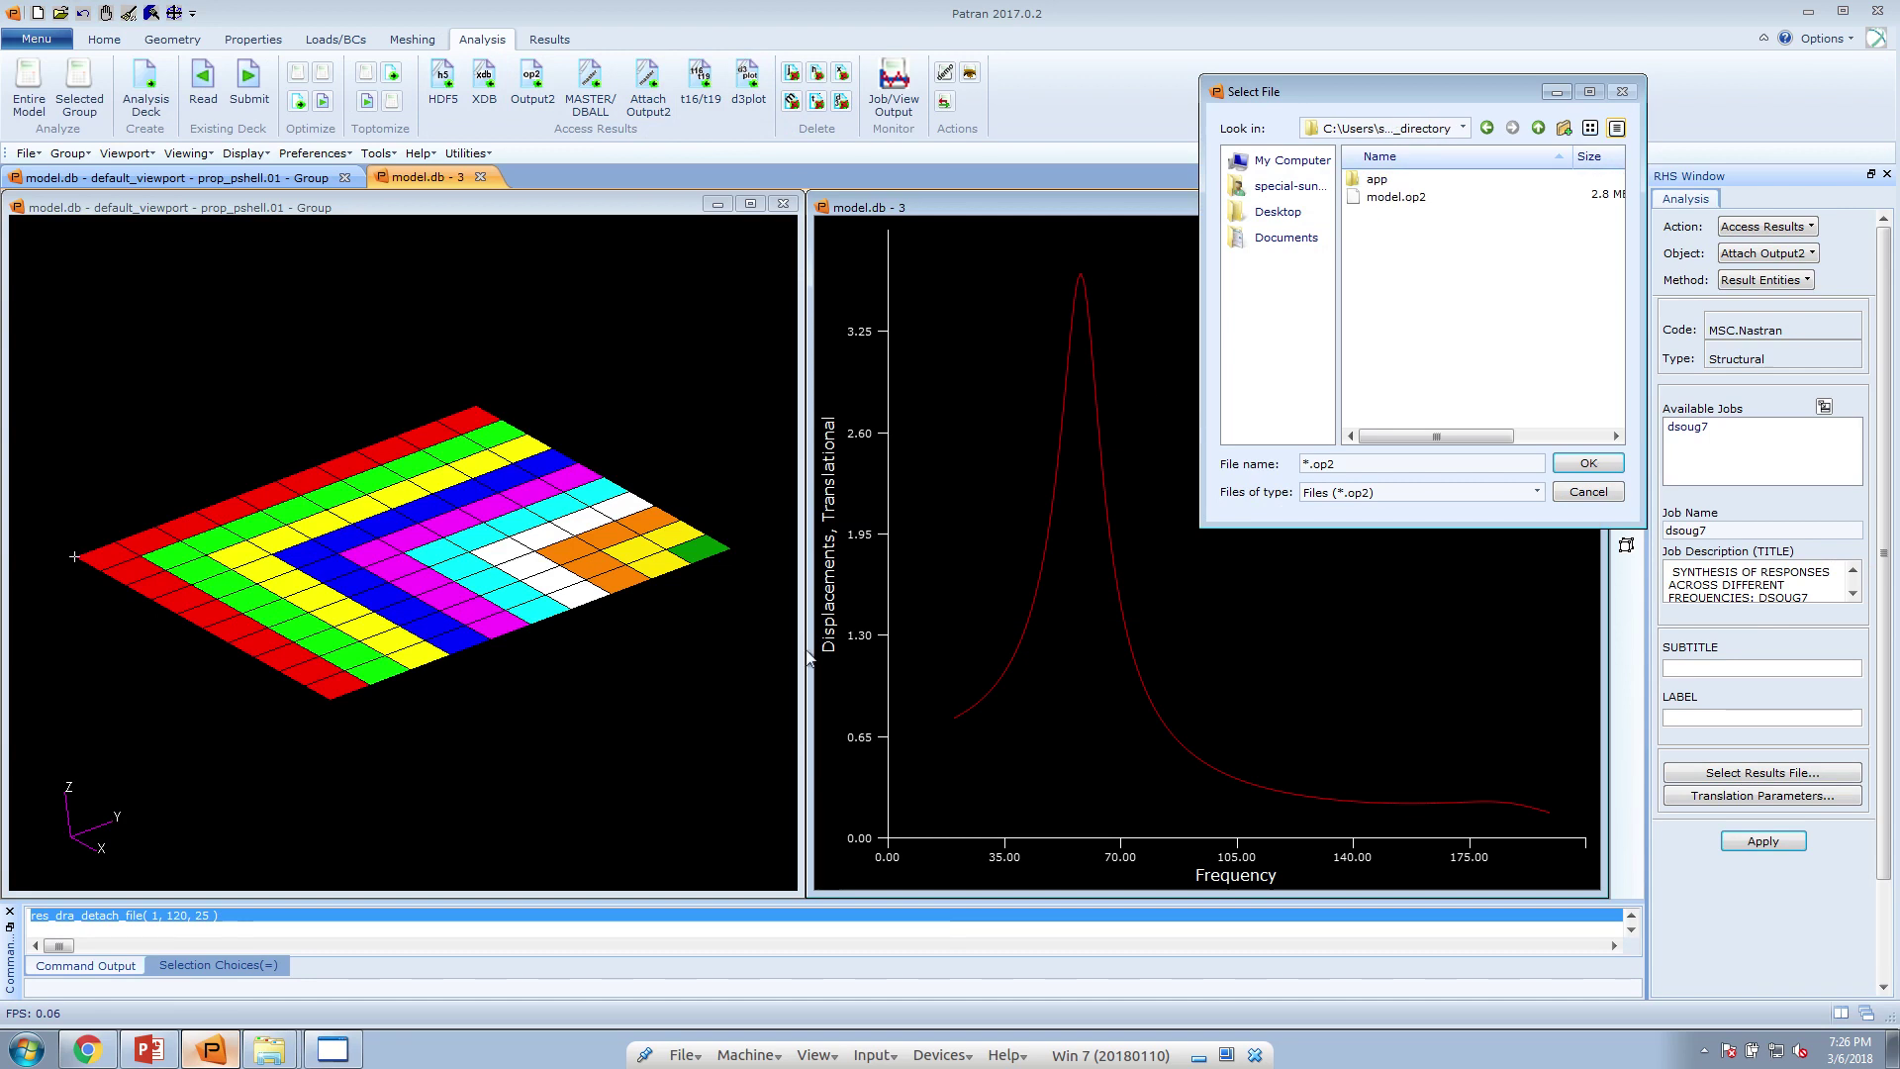
{"action": "double_click", "coordinate": [1419, 198]}
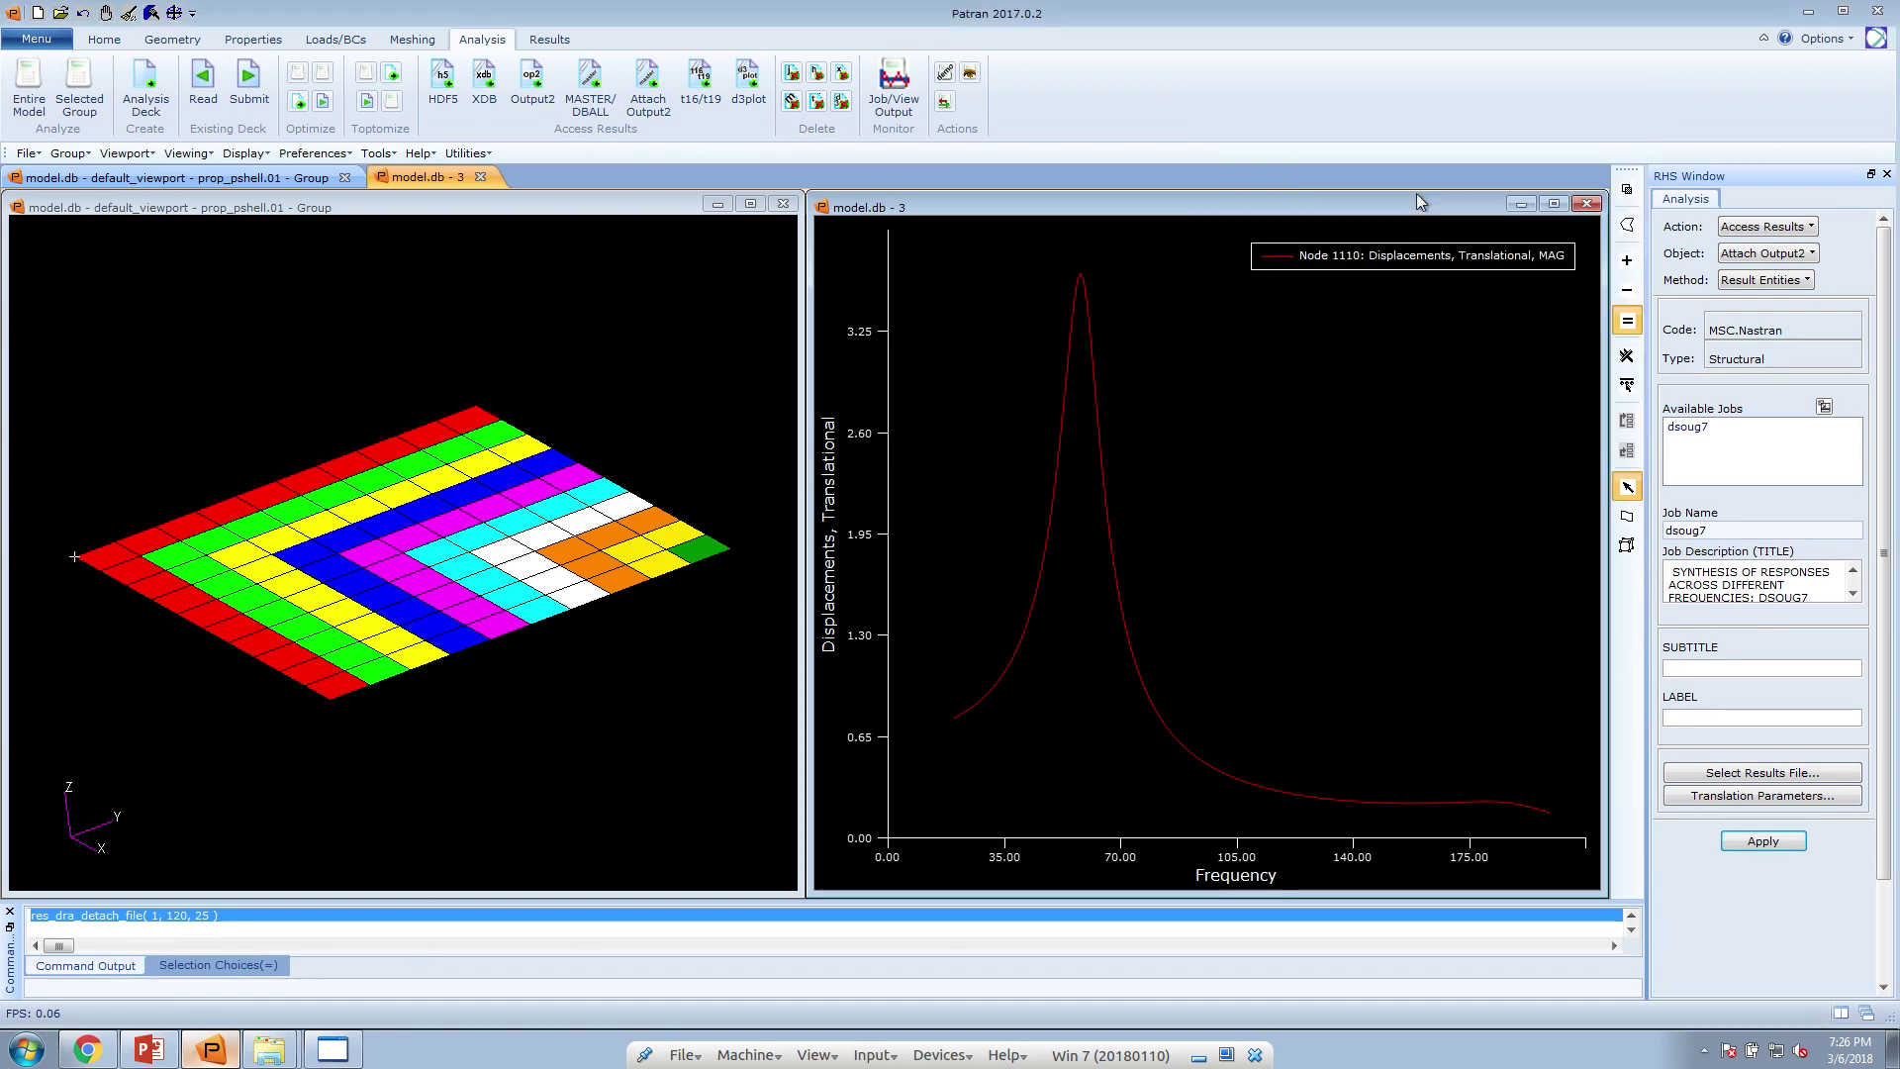
{"action": "left_click", "coordinate": [1782, 846]}
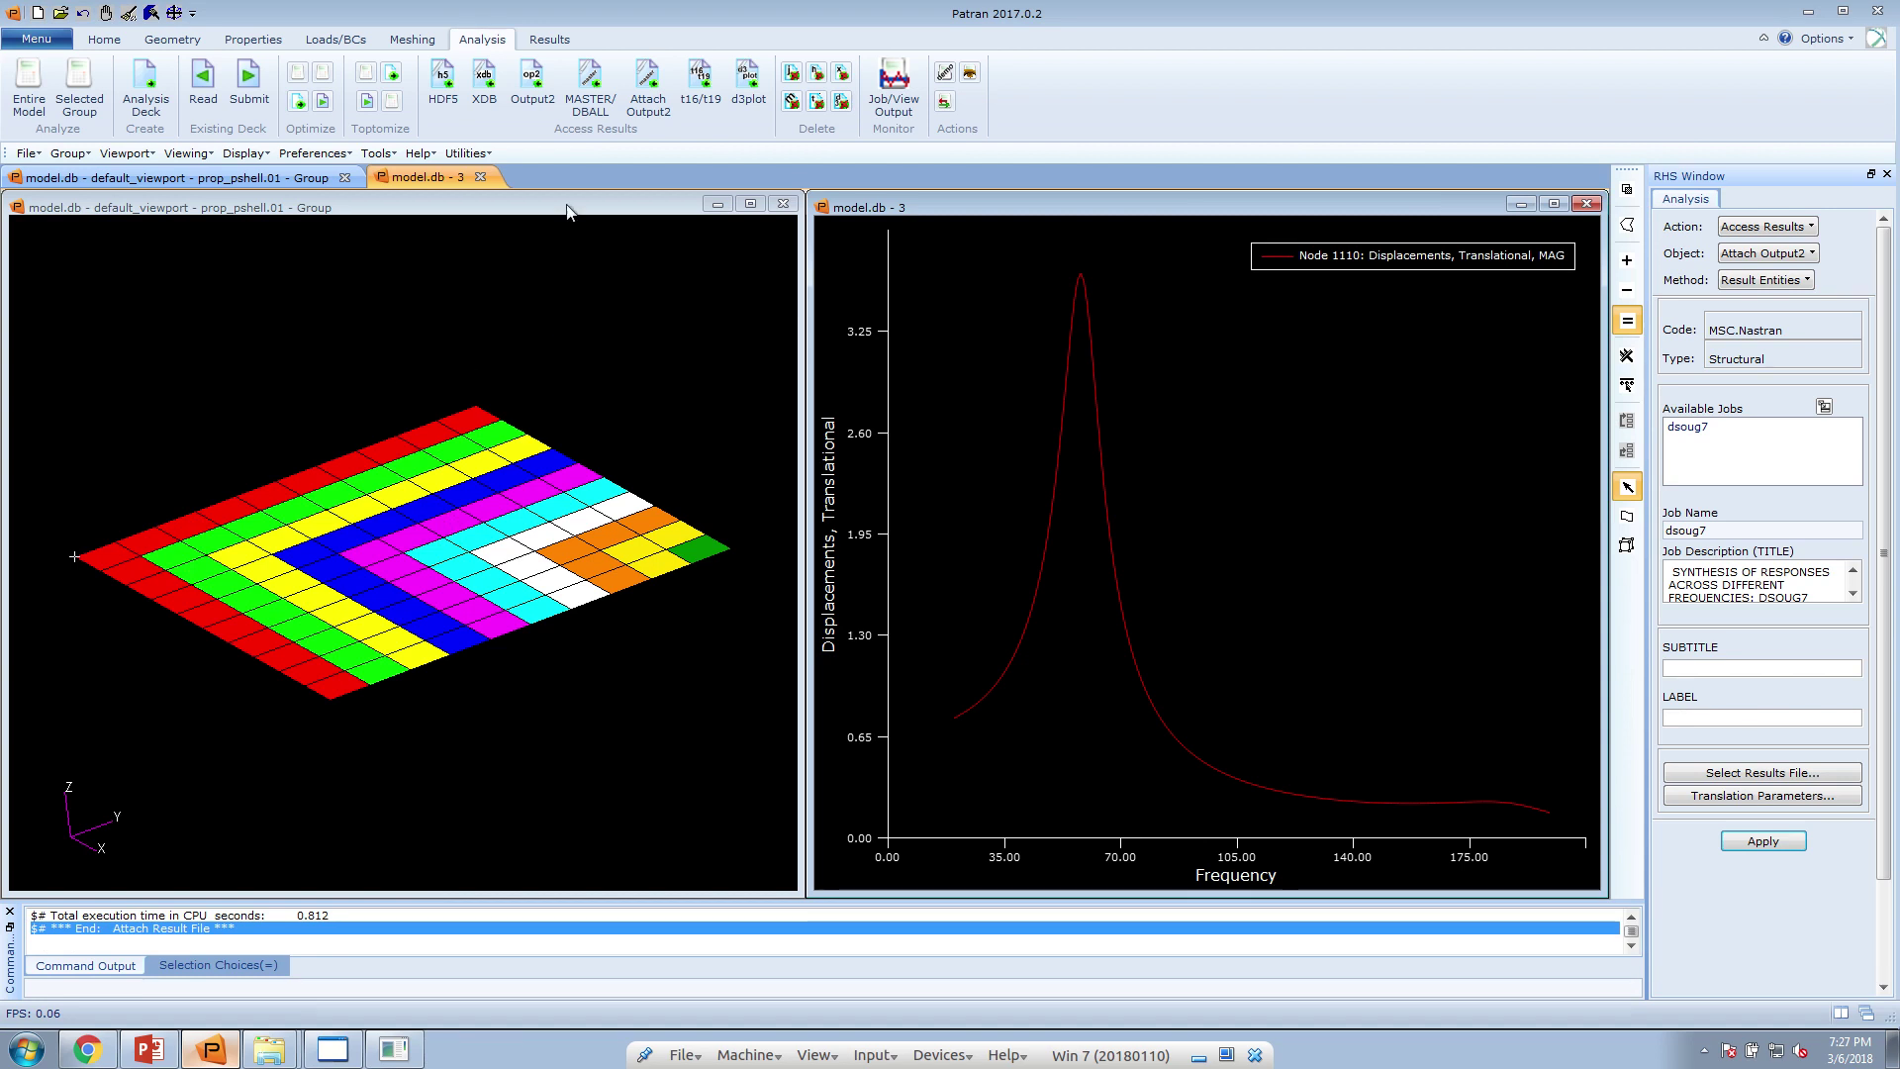
Expand the SC1 result cases of the Y vs X graph into a list of individual frequency subcases
{"action": "left_click", "coordinate": [550, 39]}
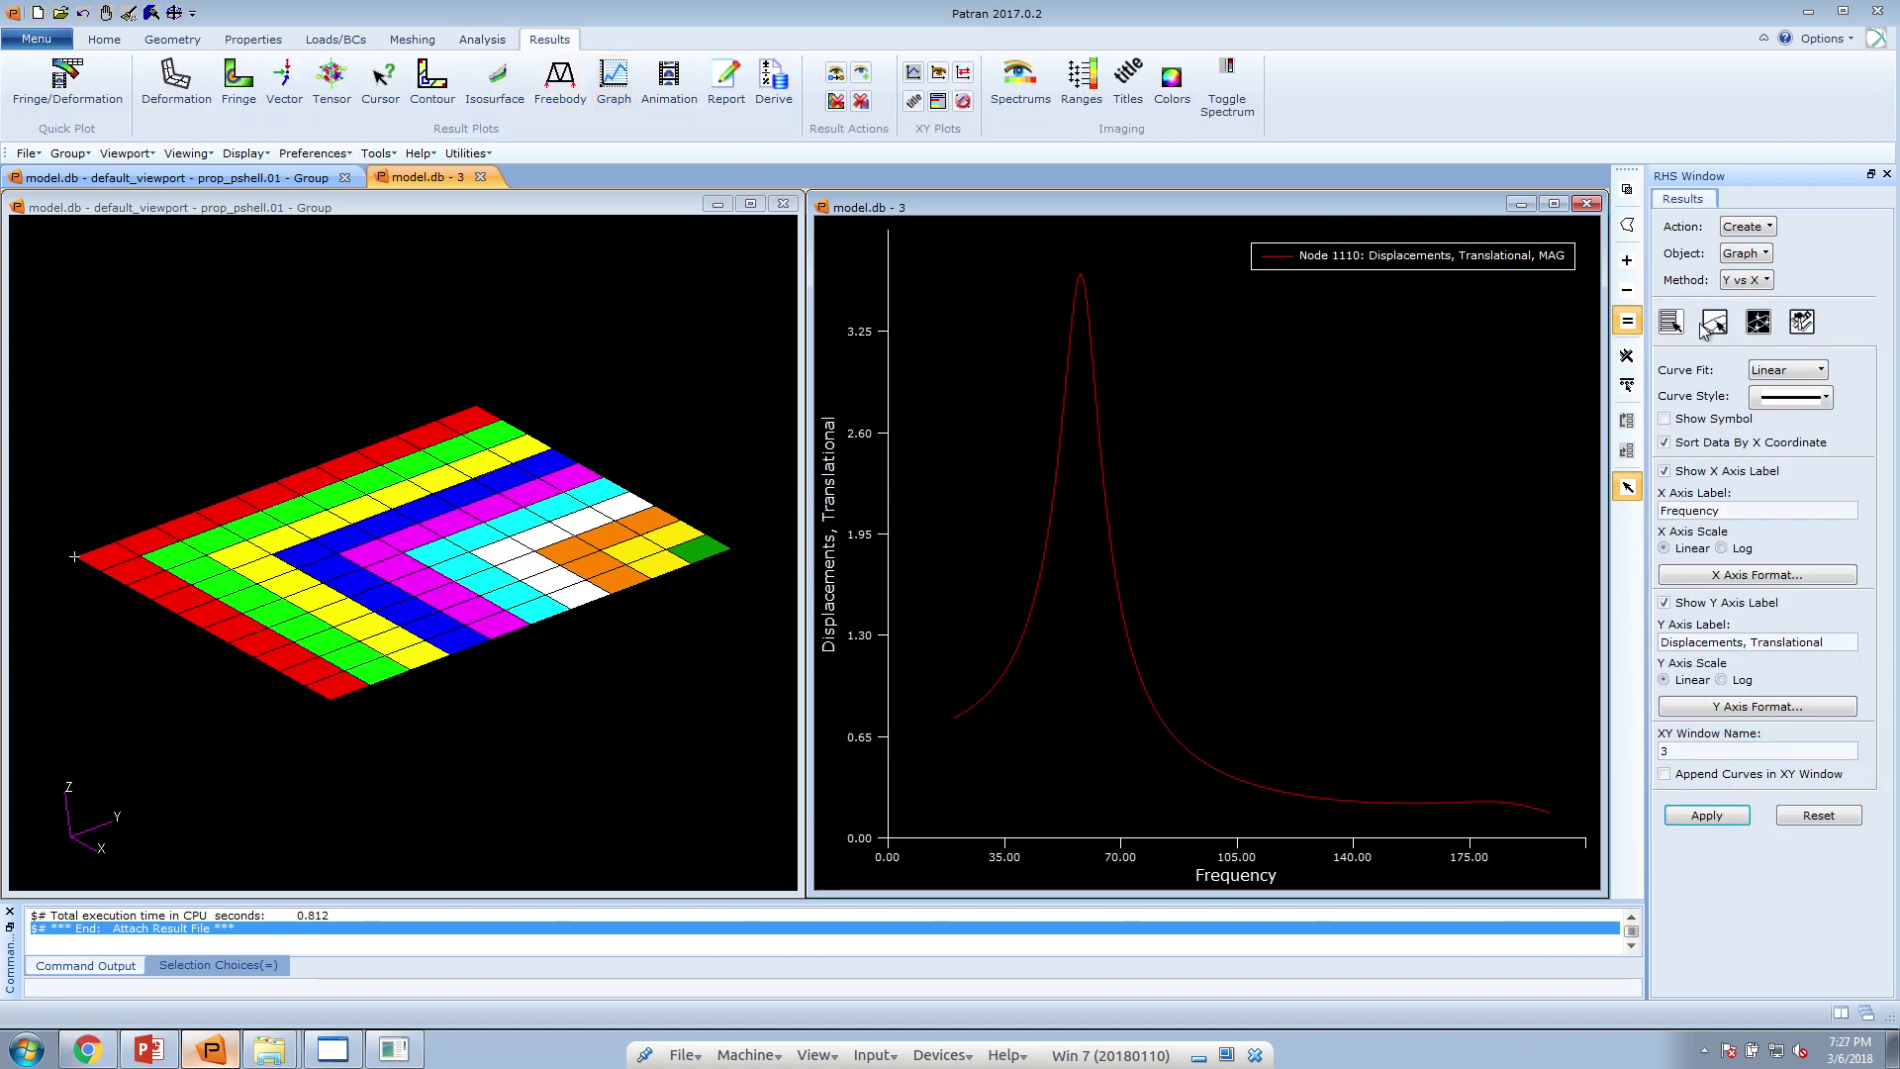
{"action": "left_click", "coordinate": [1670, 322]}
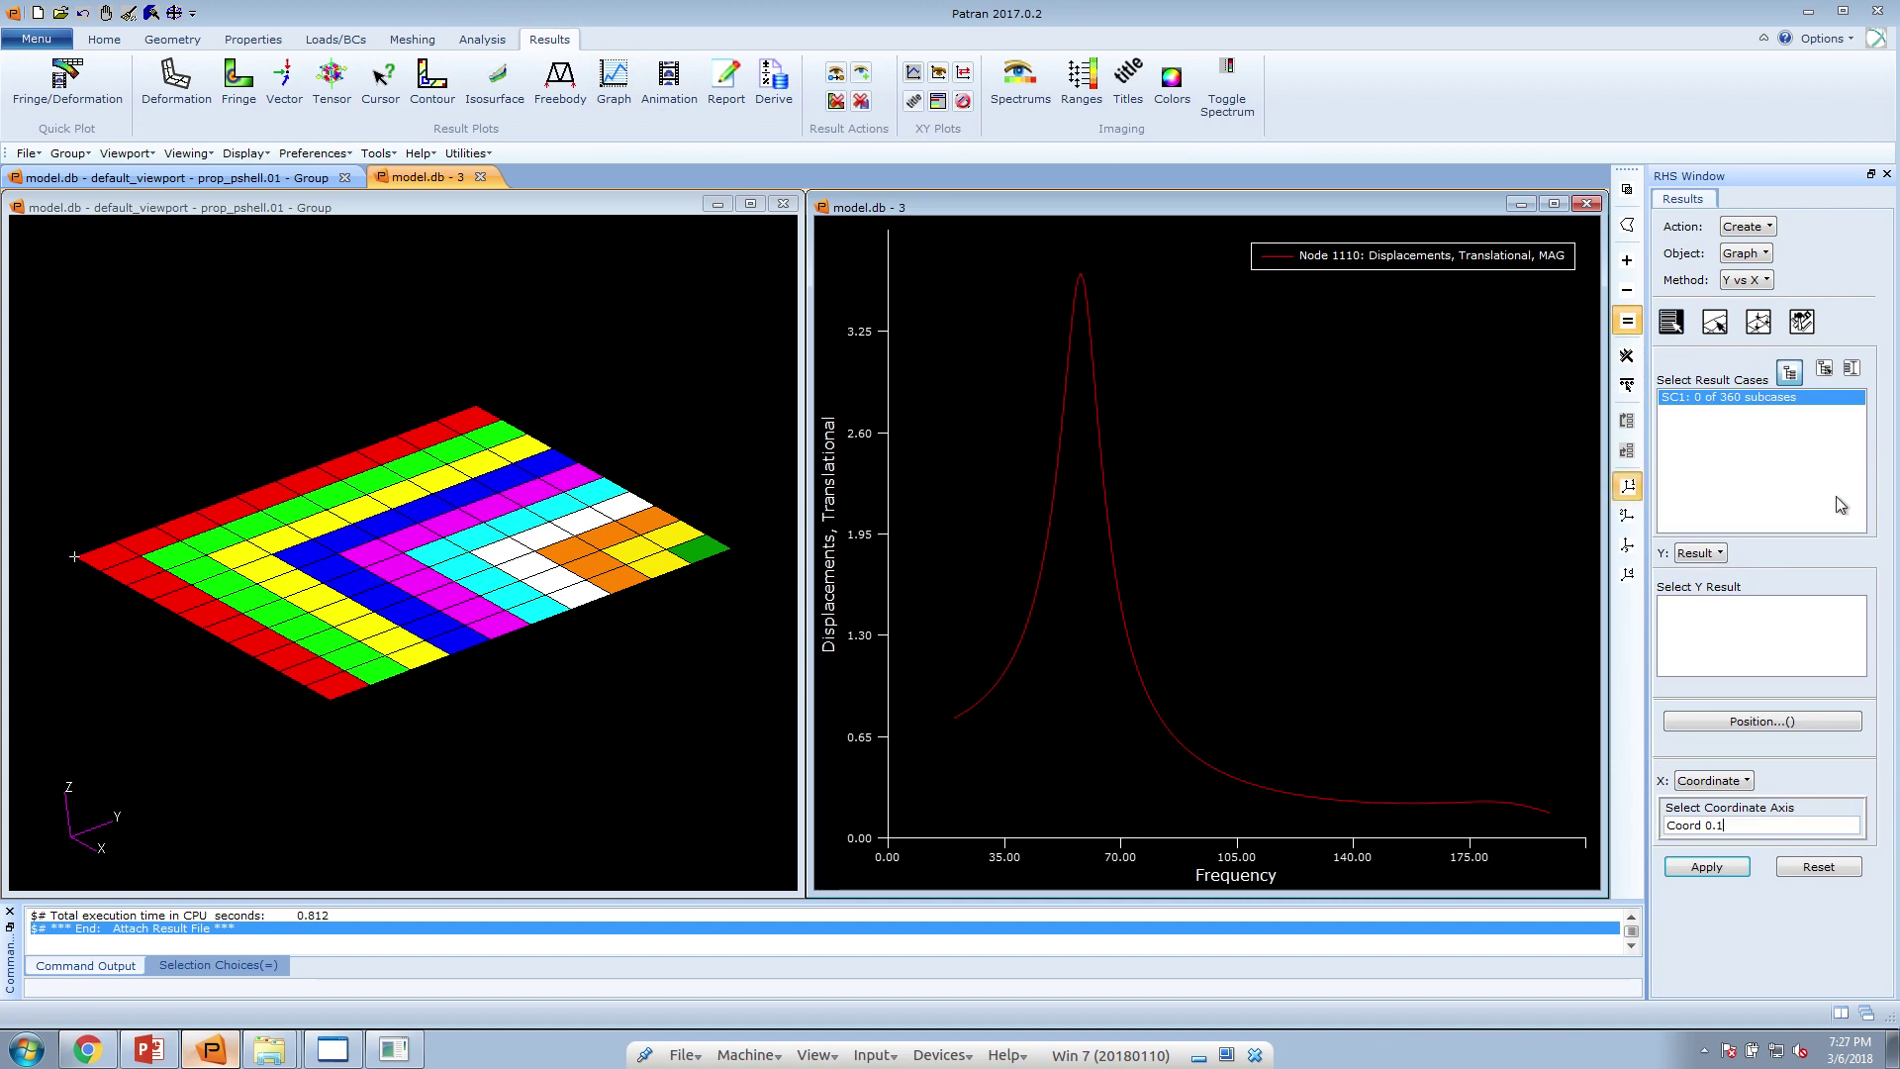
{"action": "left_click", "coordinate": [1789, 372]}
{"action": "left_click", "coordinate": [1828, 399]}
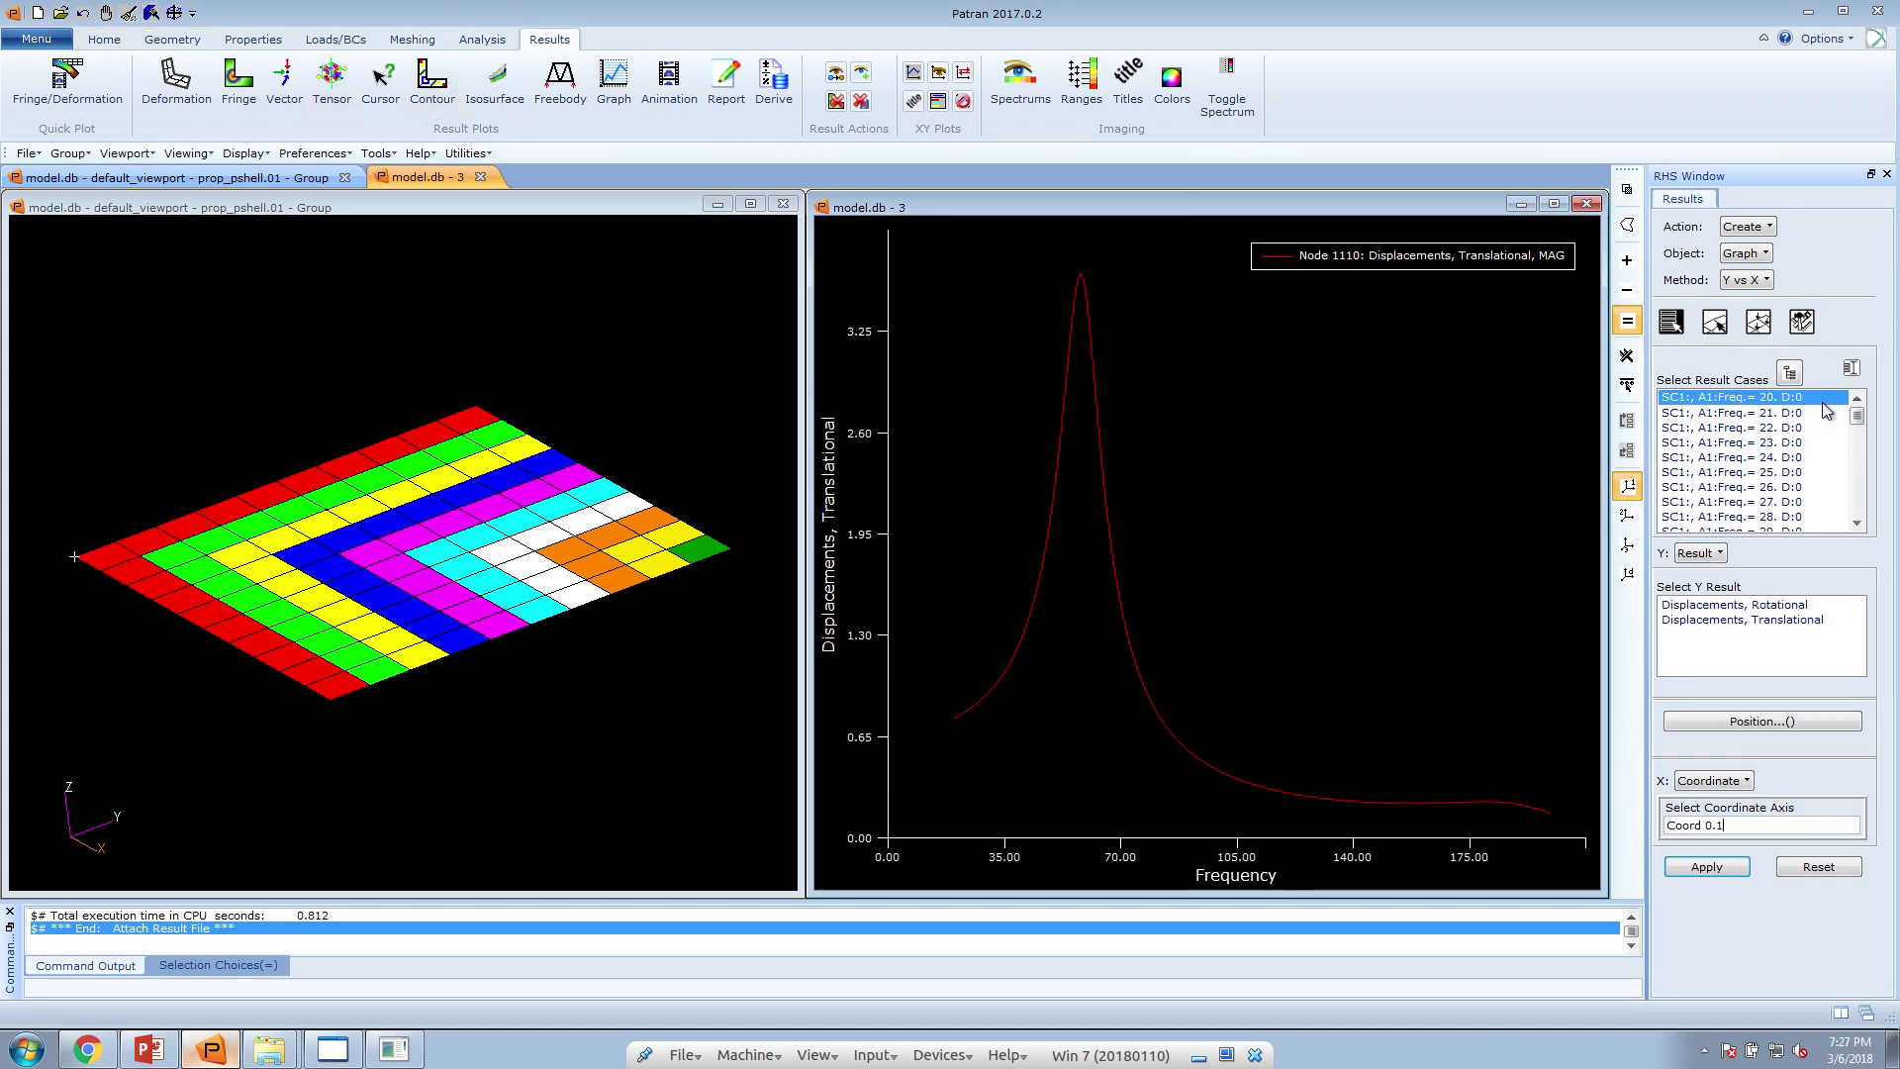
Delete the old default graph from the model tree's results and close the model tree
{"action": "left_click", "coordinate": [104, 39]}
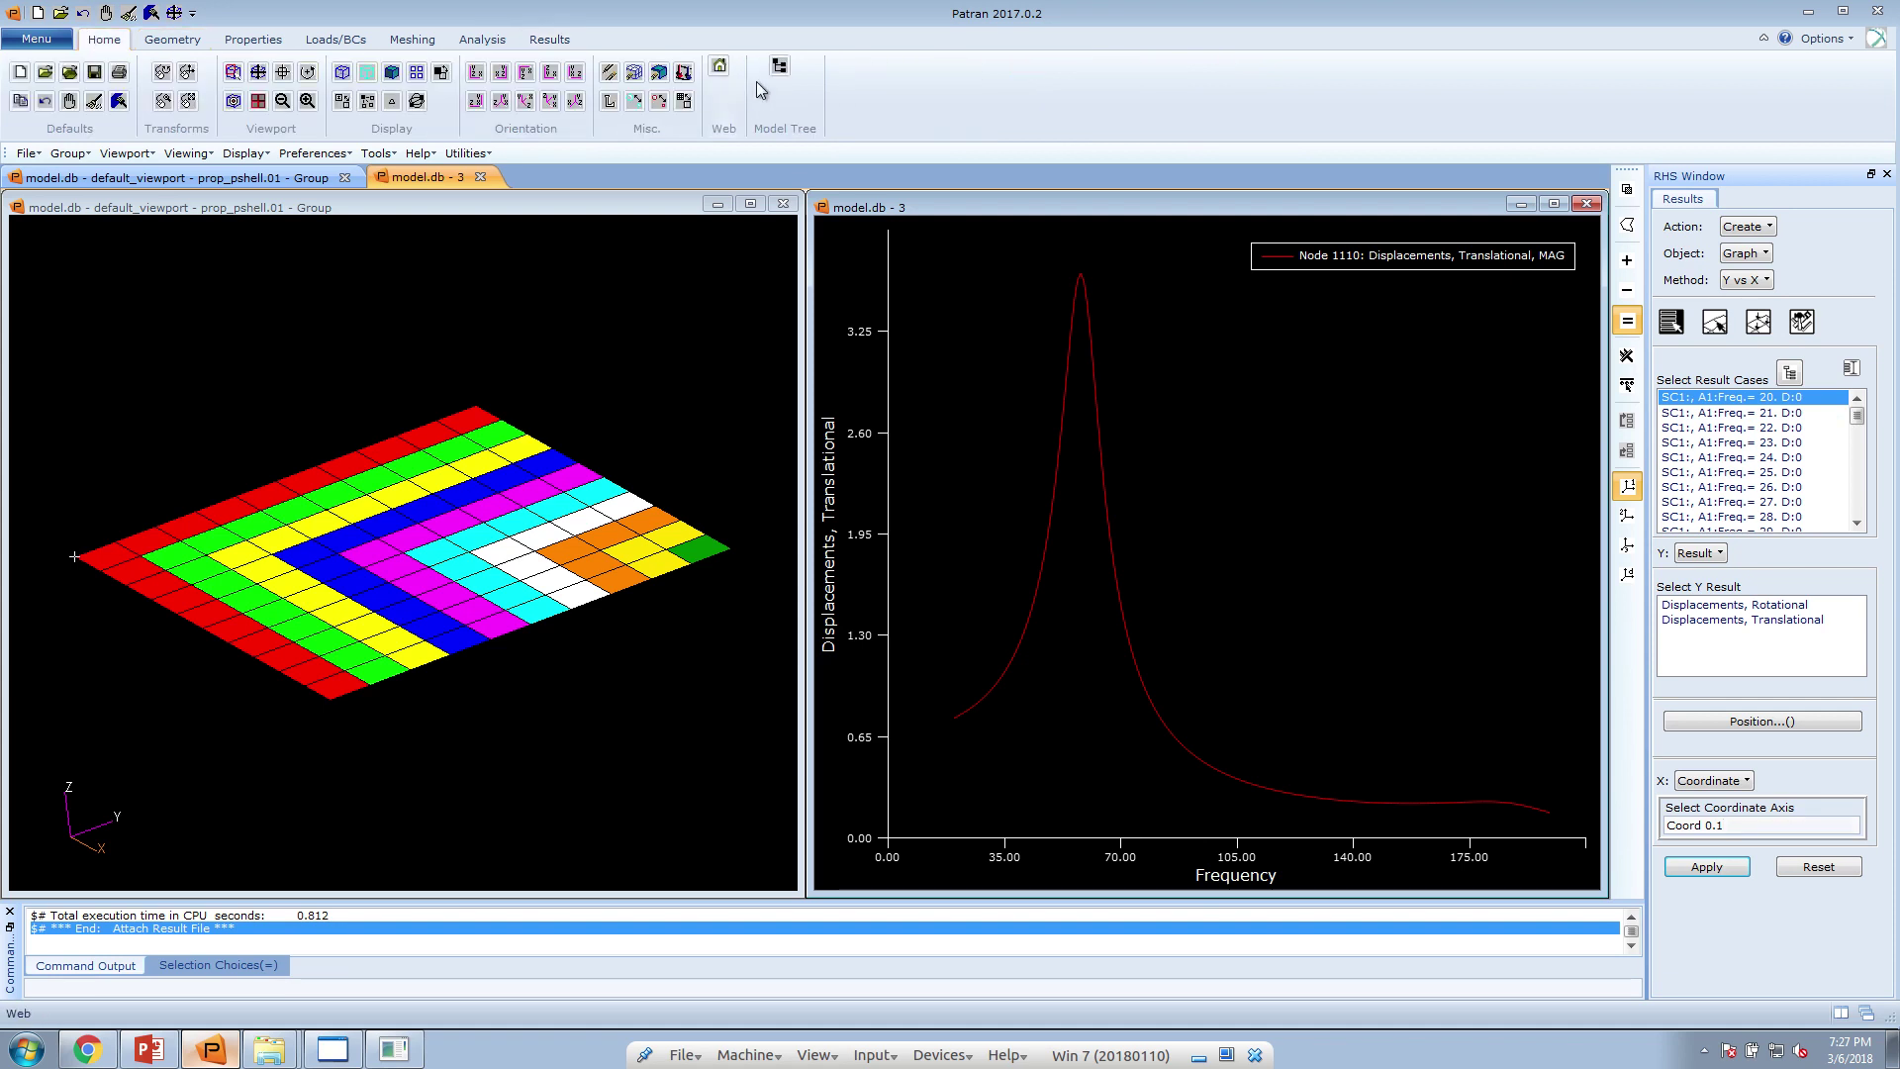
{"action": "left_click", "coordinate": [781, 69]}
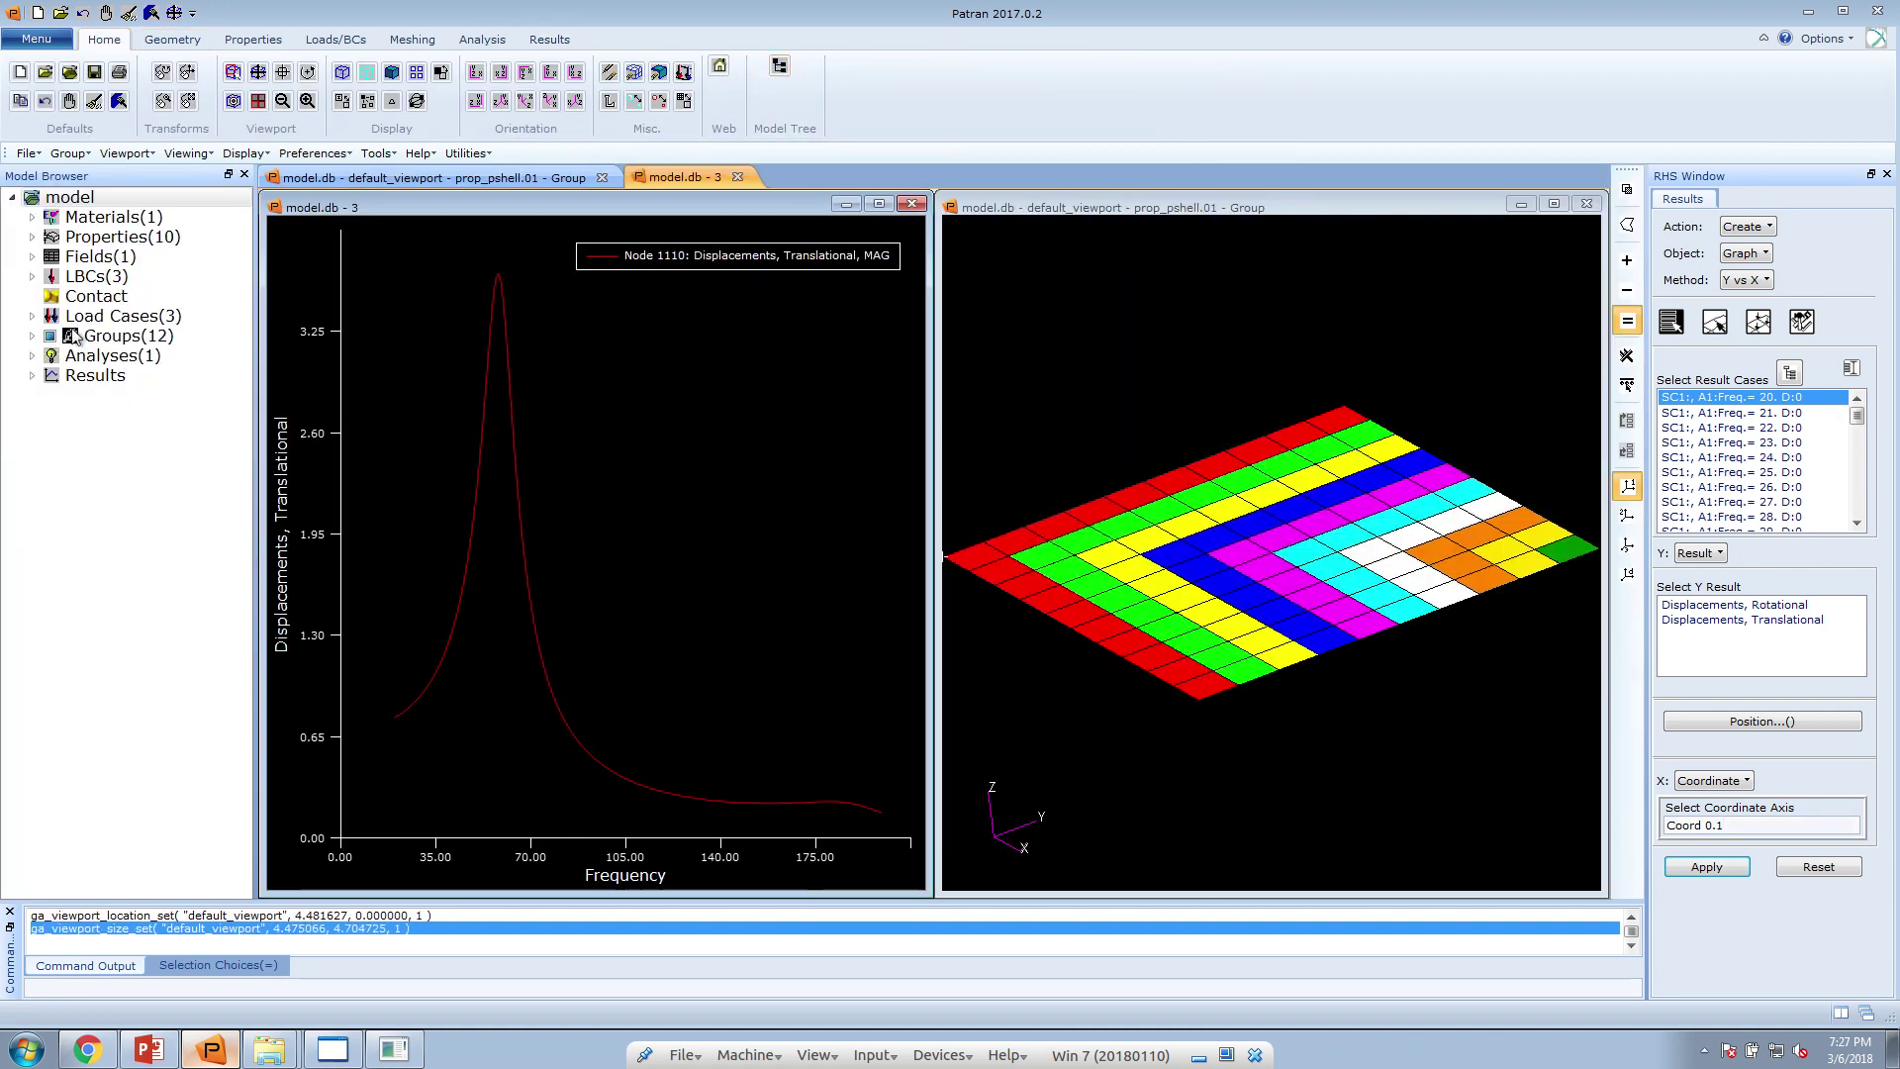
{"action": "left_click", "coordinate": [32, 375]}
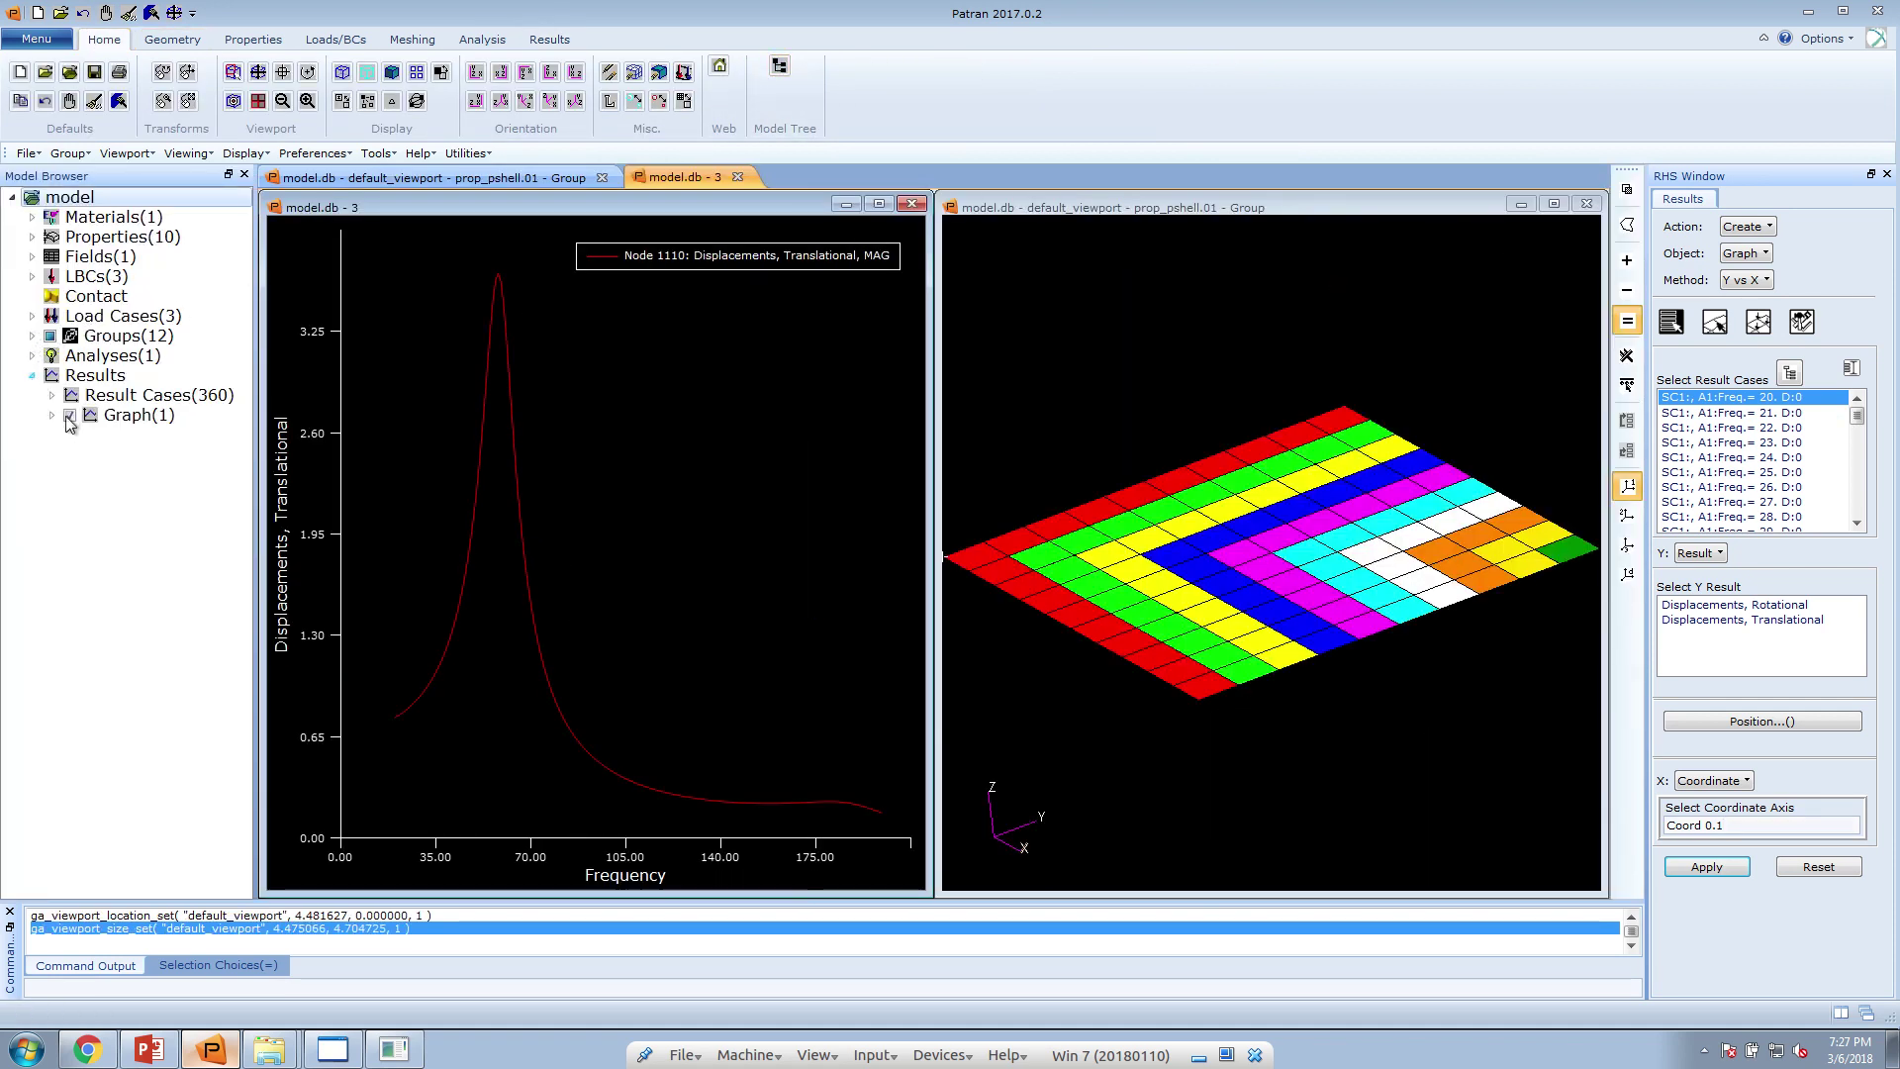
{"action": "left_click", "coordinate": [63, 416]}
{"action": "left_click", "coordinate": [53, 415]}
{"action": "left_click", "coordinate": [141, 433]}
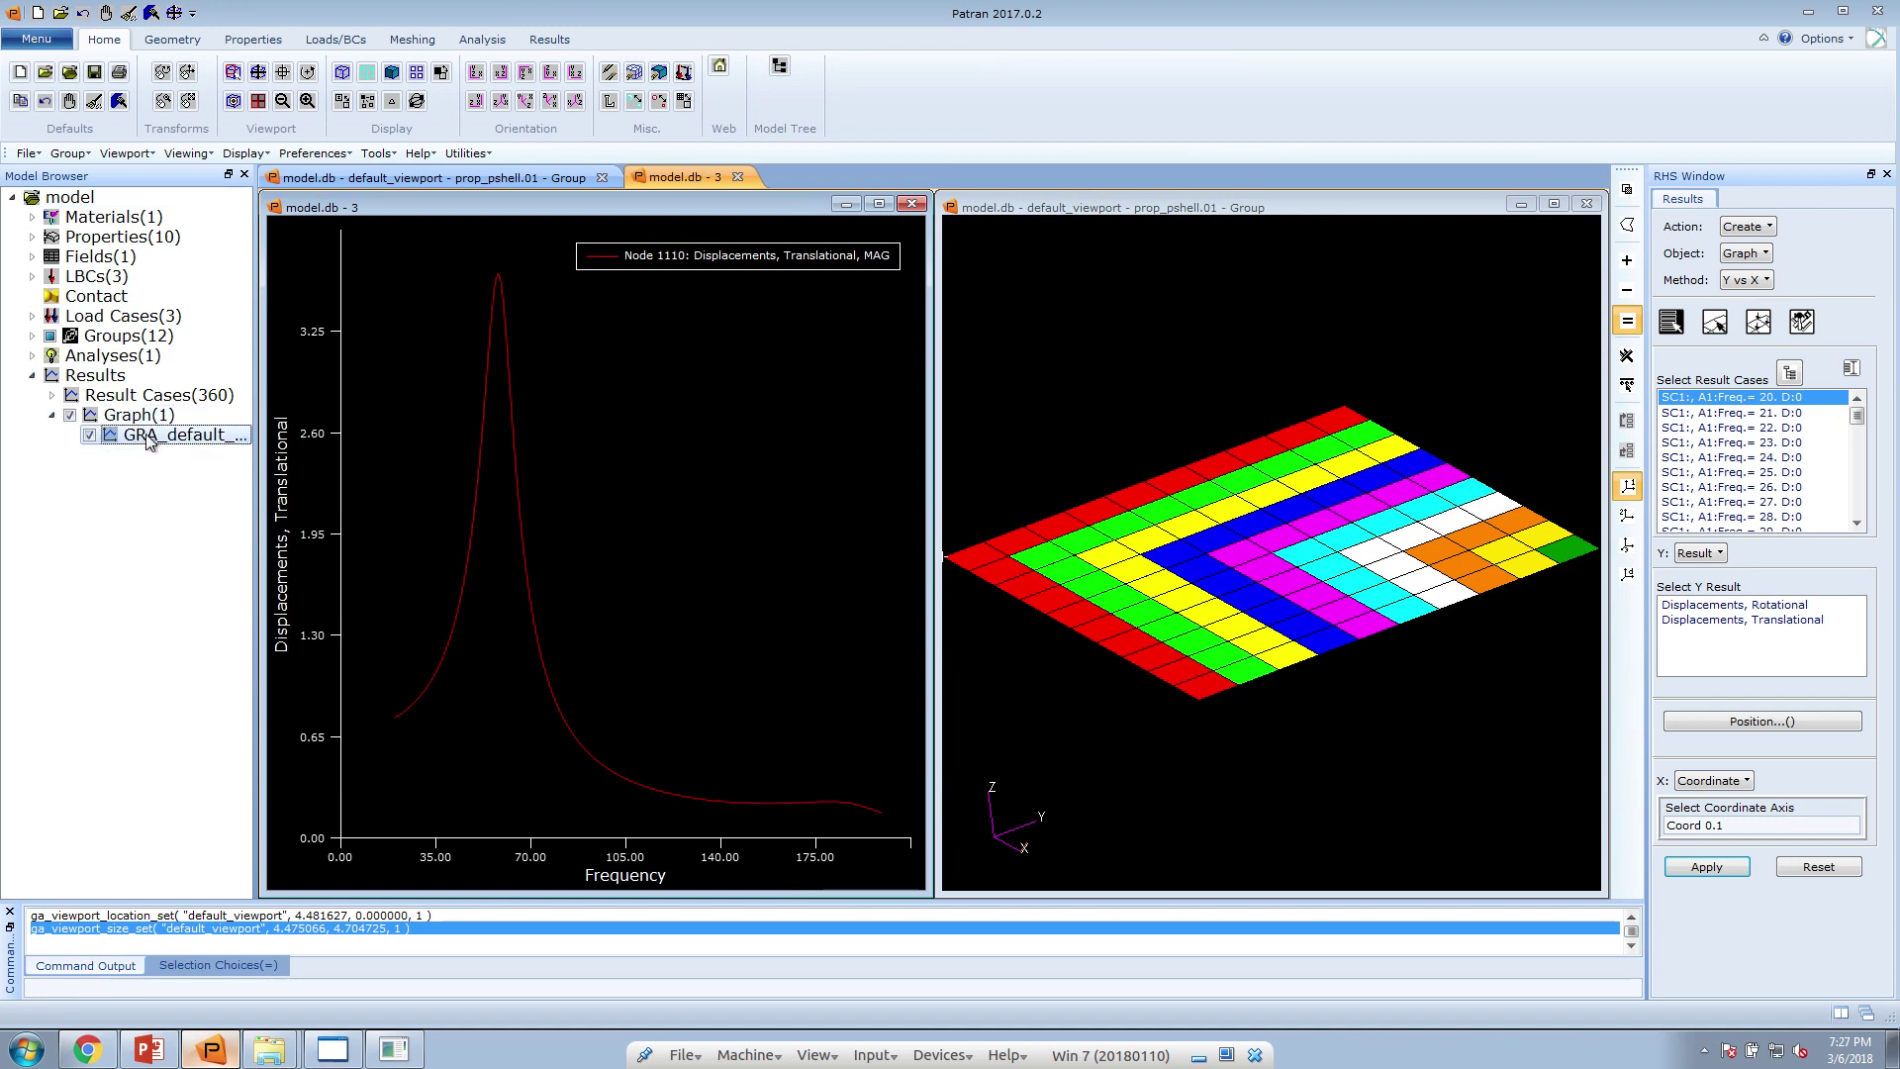
{"action": "right_click", "coordinate": [147, 439]}
{"action": "left_click", "coordinate": [198, 489]}
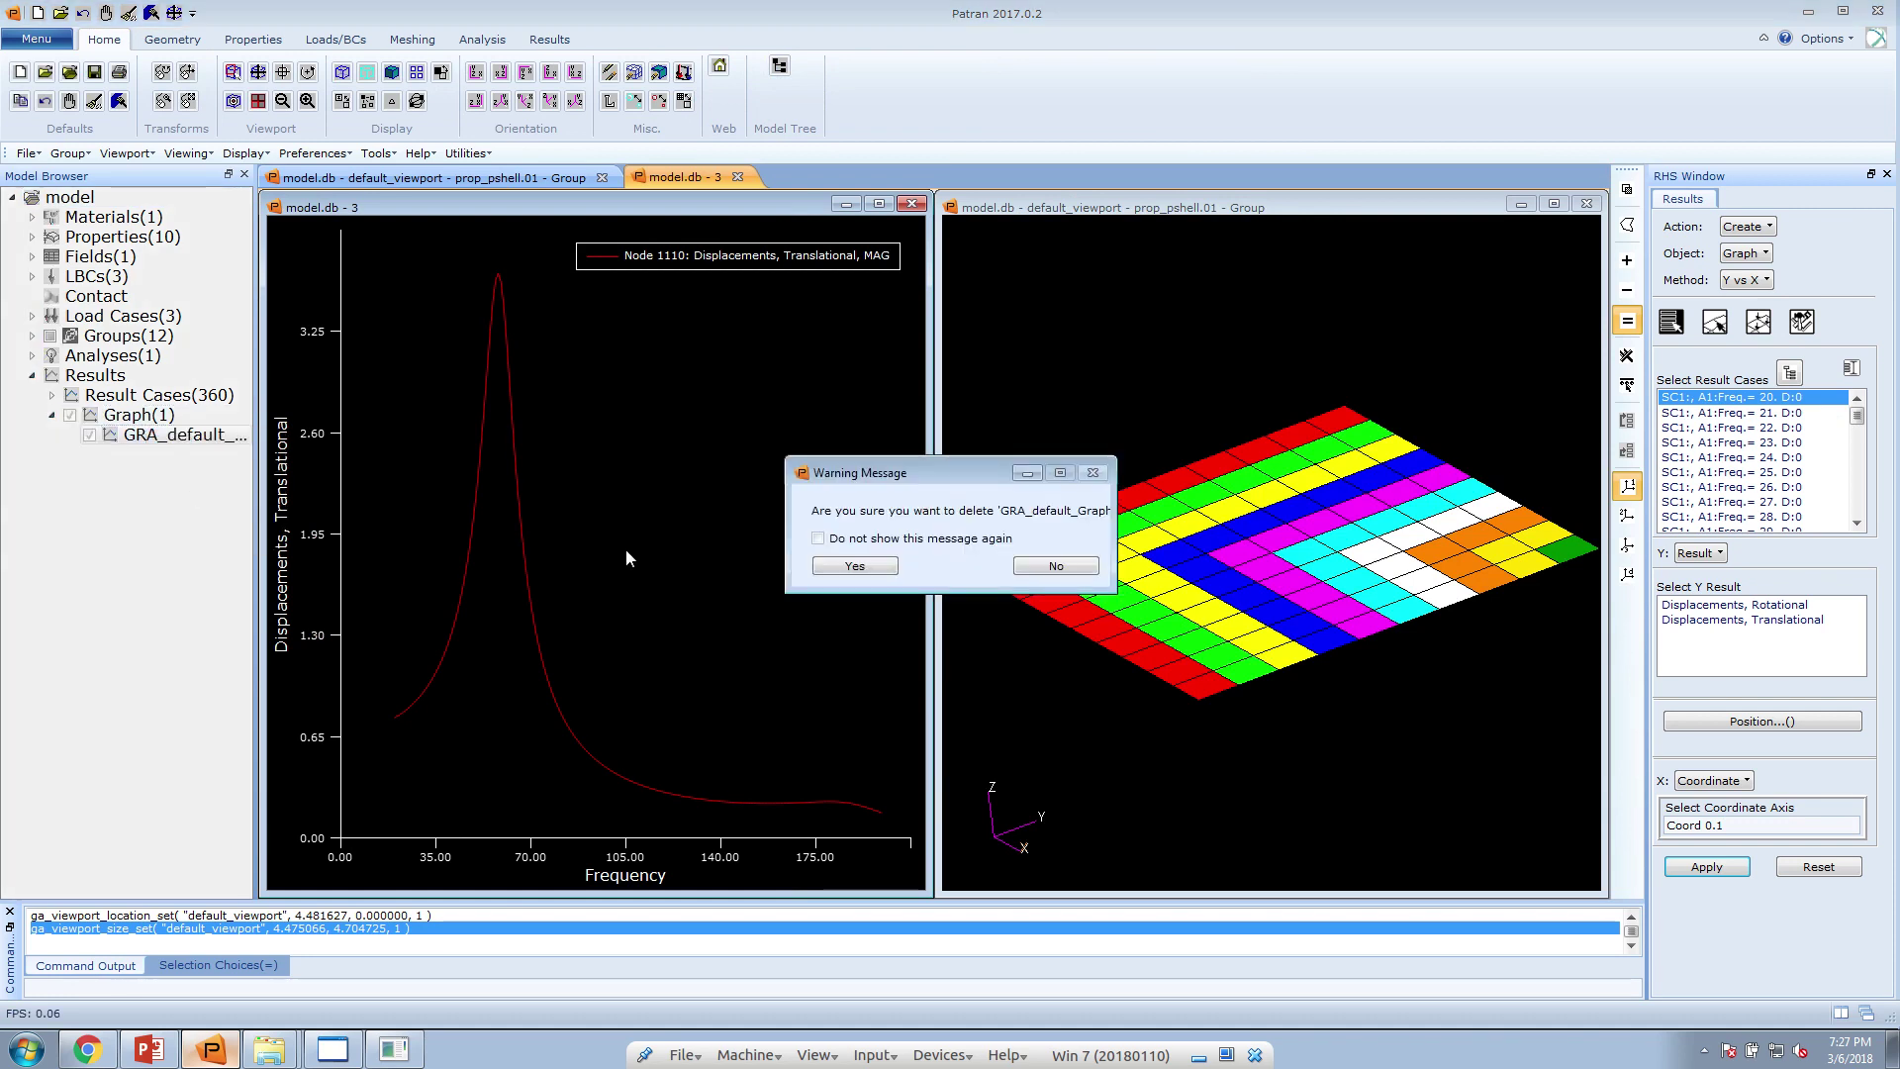
{"action": "left_click", "coordinate": [863, 566]}
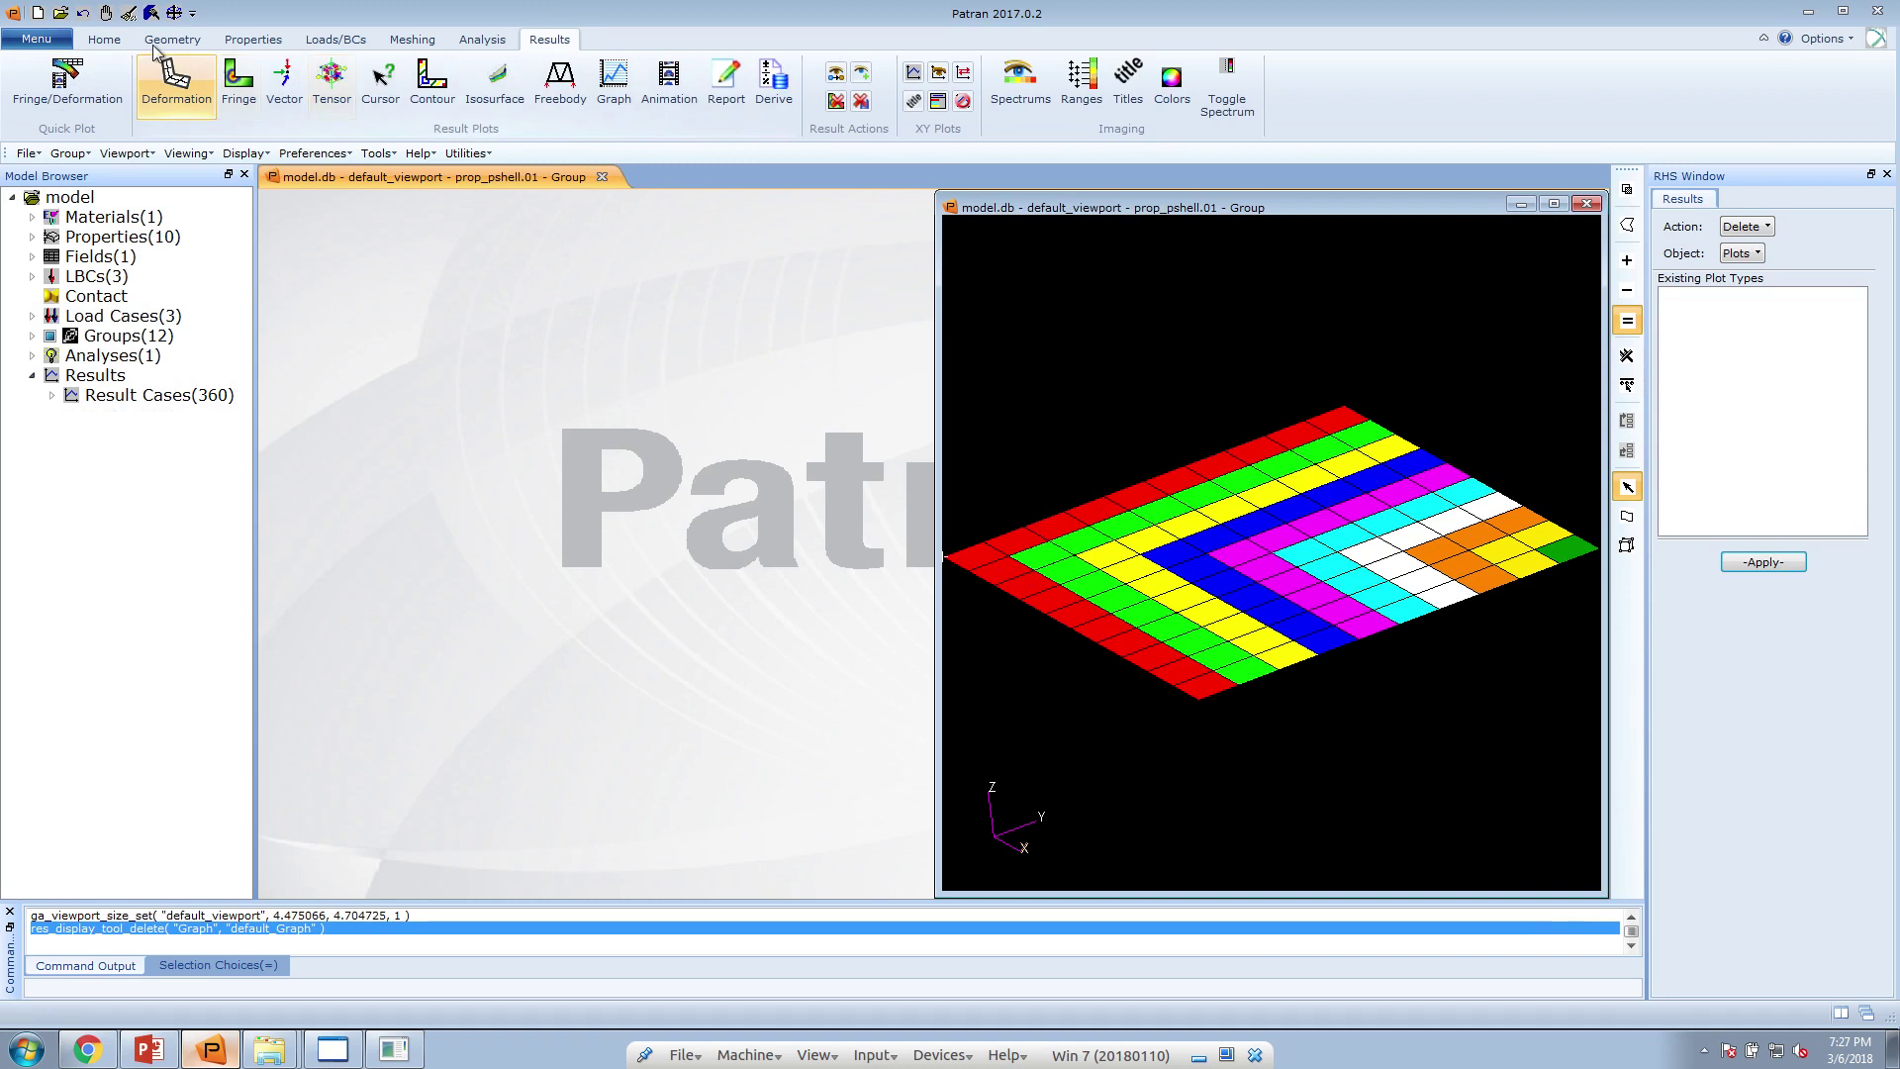
{"action": "left_click", "coordinate": [779, 67]}
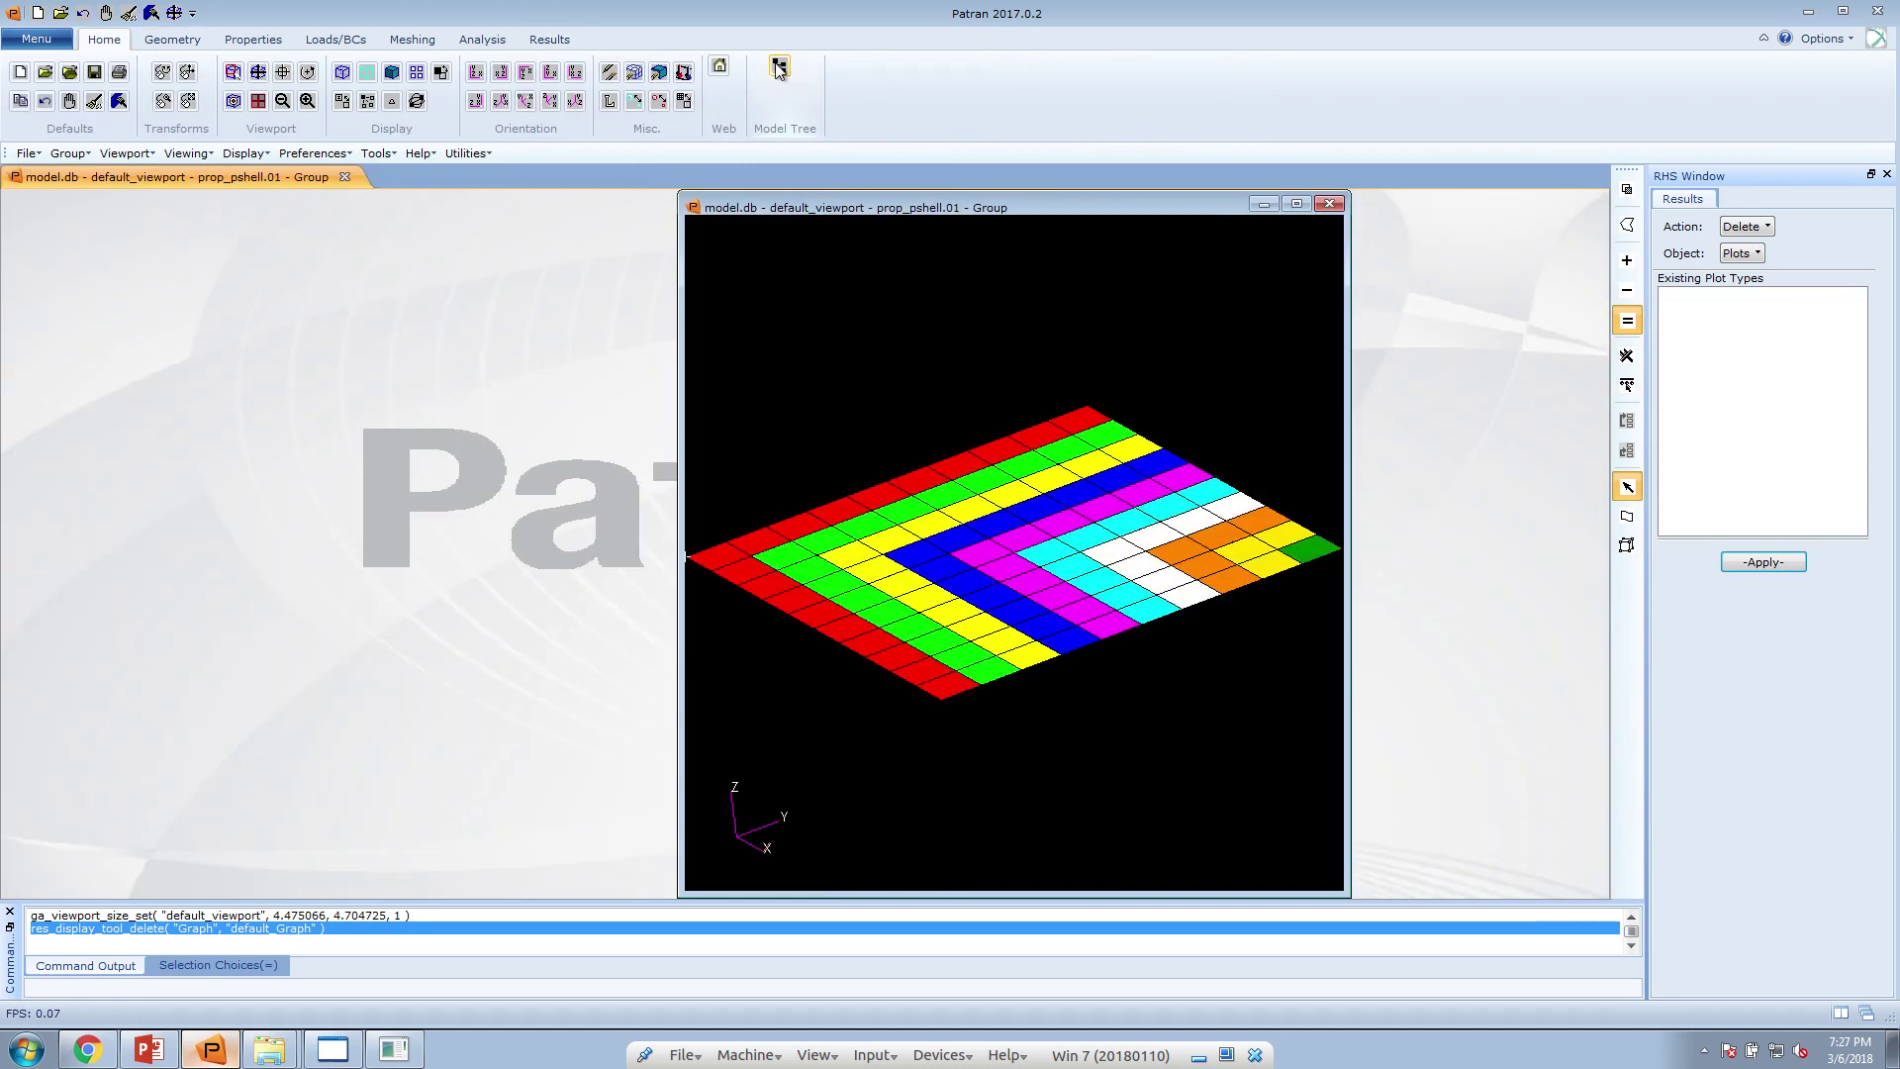
Open the results graph setup and look through the result cases from design cycle 0 to design cycle 11
{"action": "left_click", "coordinate": [554, 42]}
{"action": "left_click", "coordinate": [614, 79]}
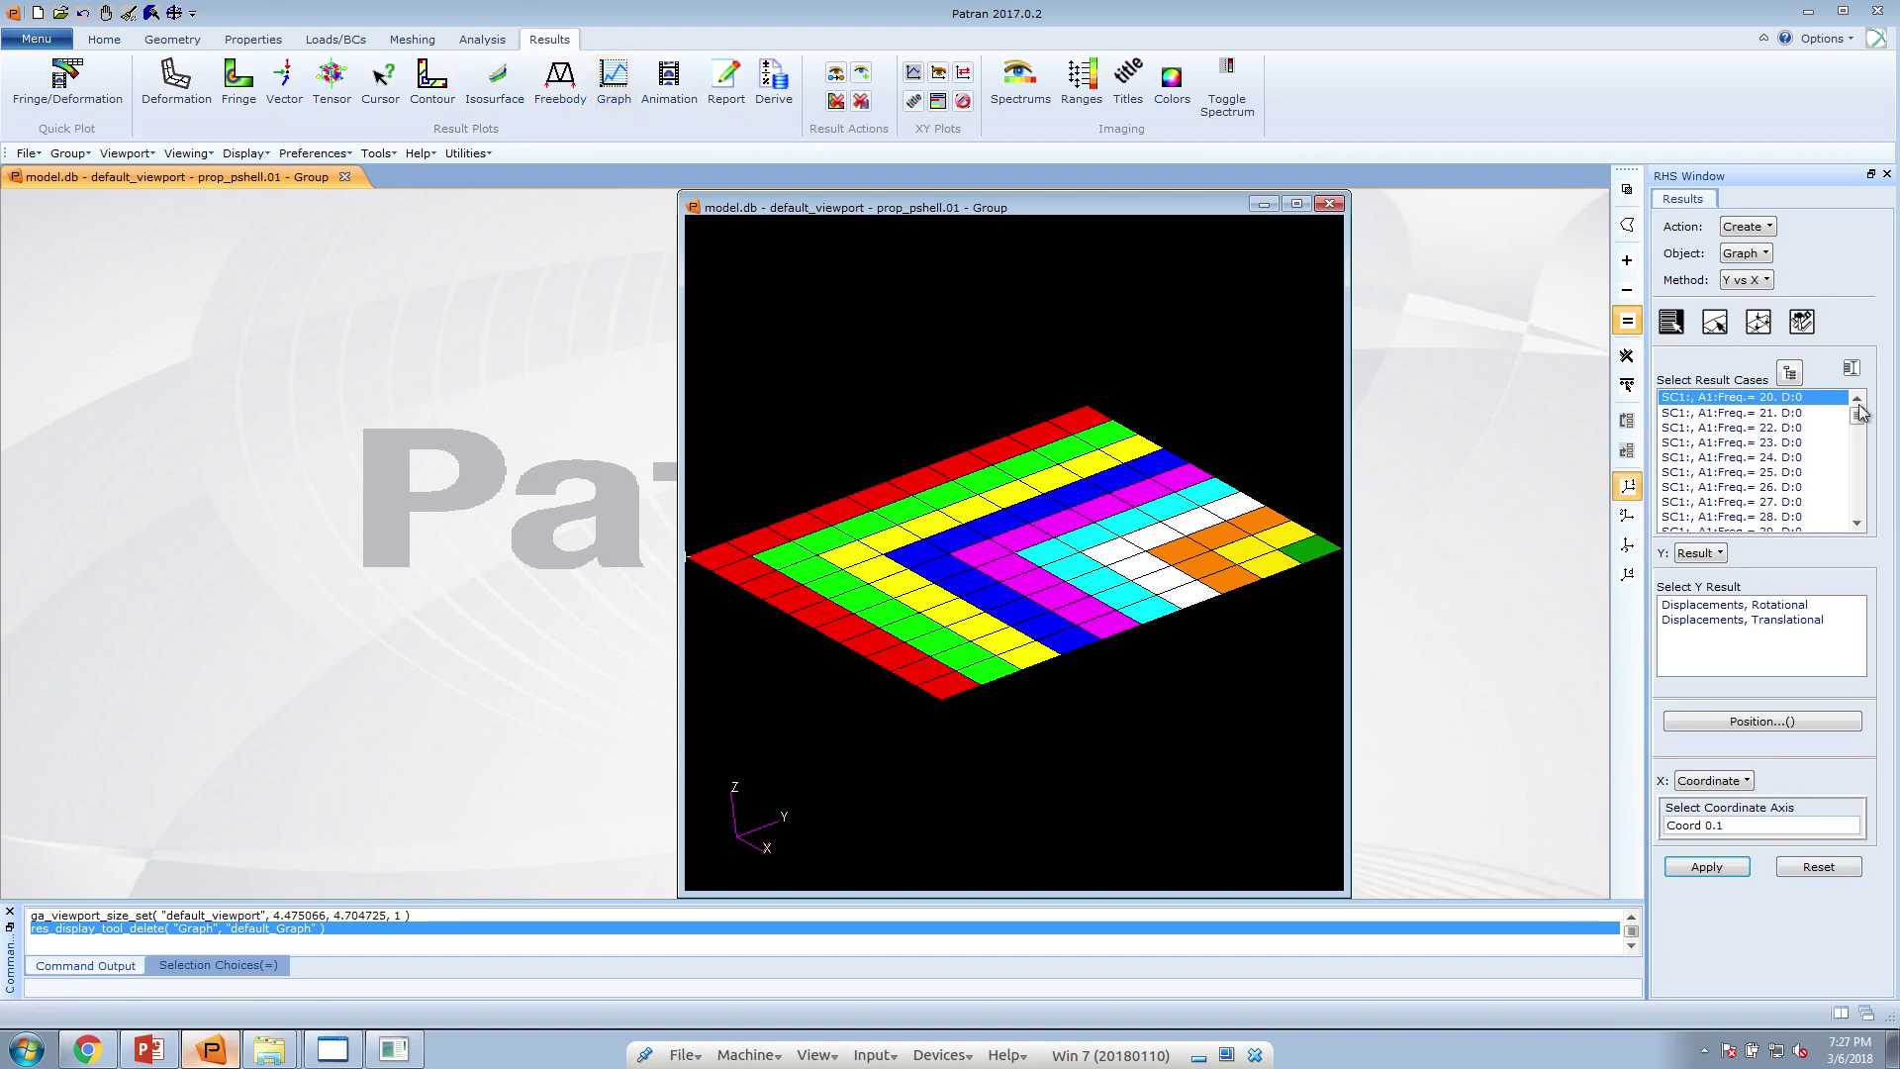
{"action": "left_click_drag", "start_coordinate": [1858, 419], "coordinate": [1860, 453]}
{"action": "left_click_drag", "start_coordinate": [1858, 457], "coordinate": [1857, 473]}
{"action": "left_click", "coordinate": [1820, 441]}
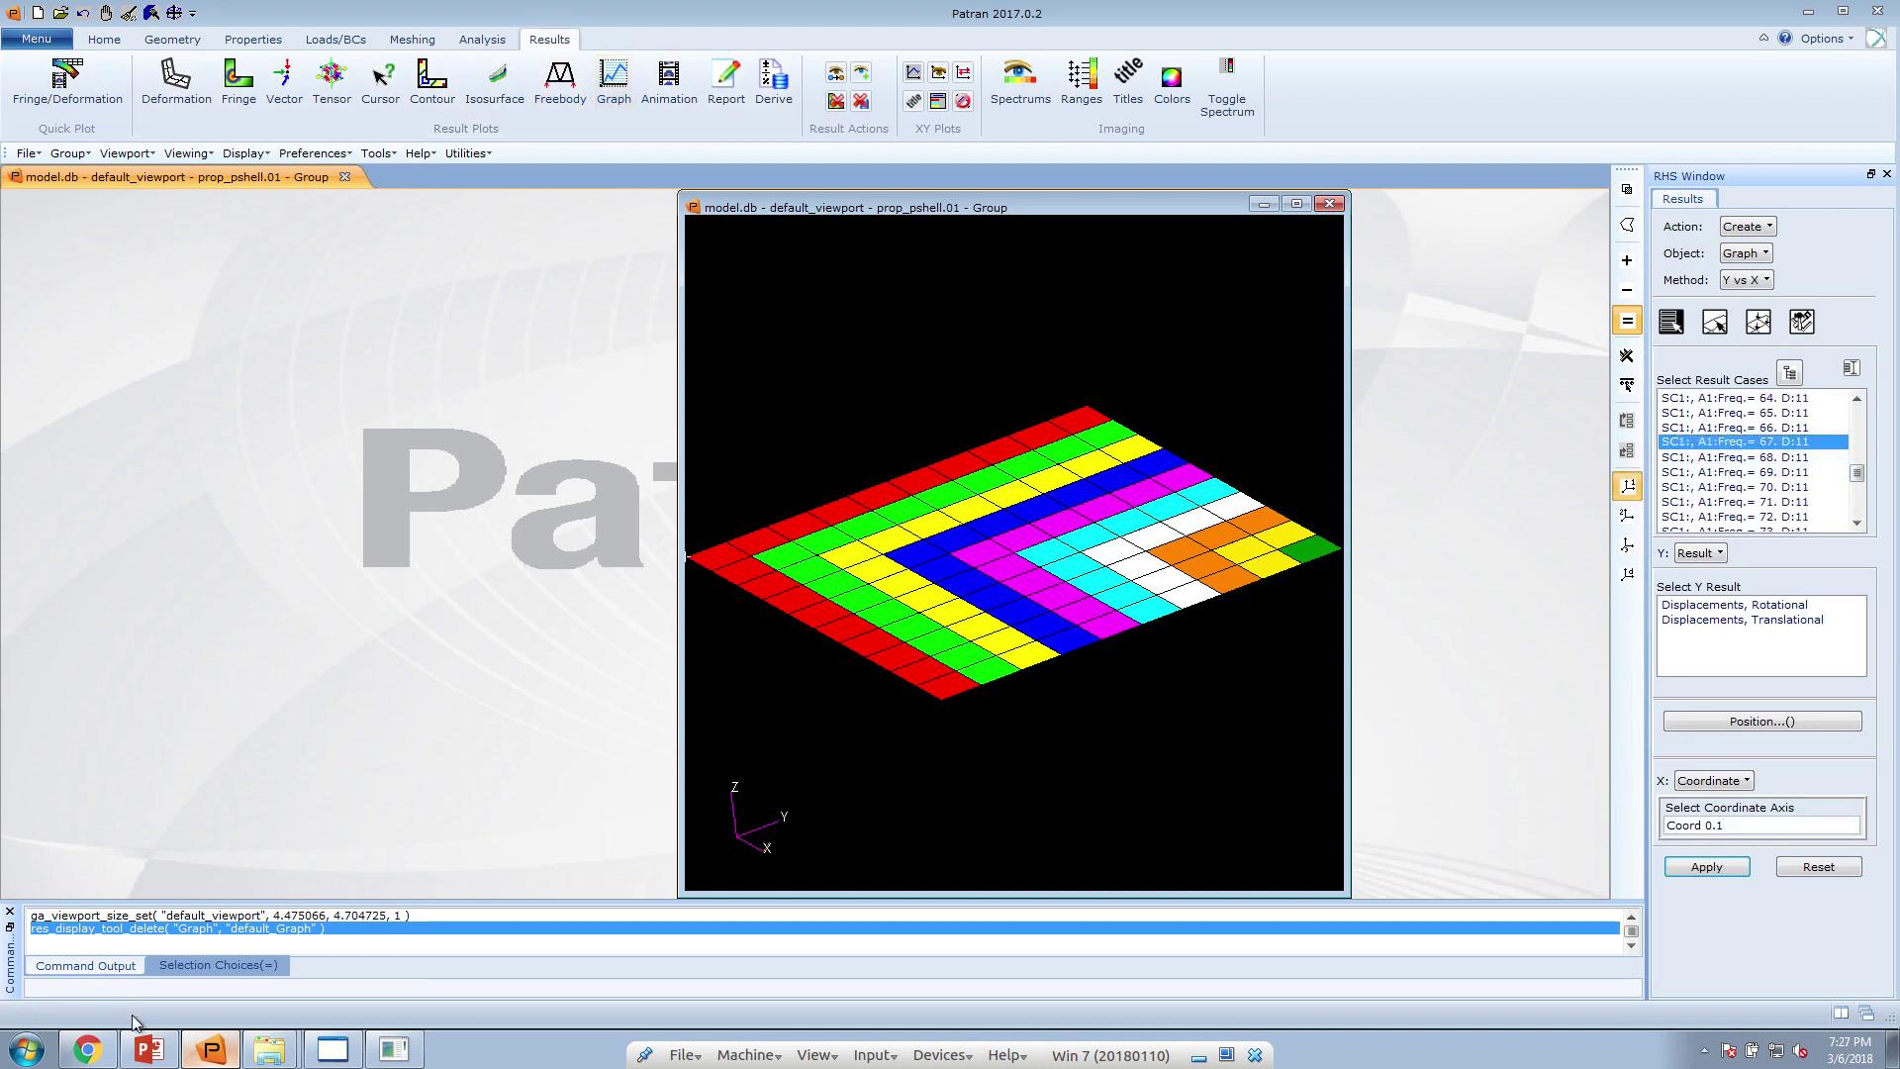
Switch to the optimization results in Chrome, inspect the objective plot's final and initial design cycles, and return to Patran
{"action": "left_click", "coordinate": [87, 1049]}
{"action": "scroll", "coordinate": [391, 611], "scroll_direction": "up", "scroll_amount": 2}
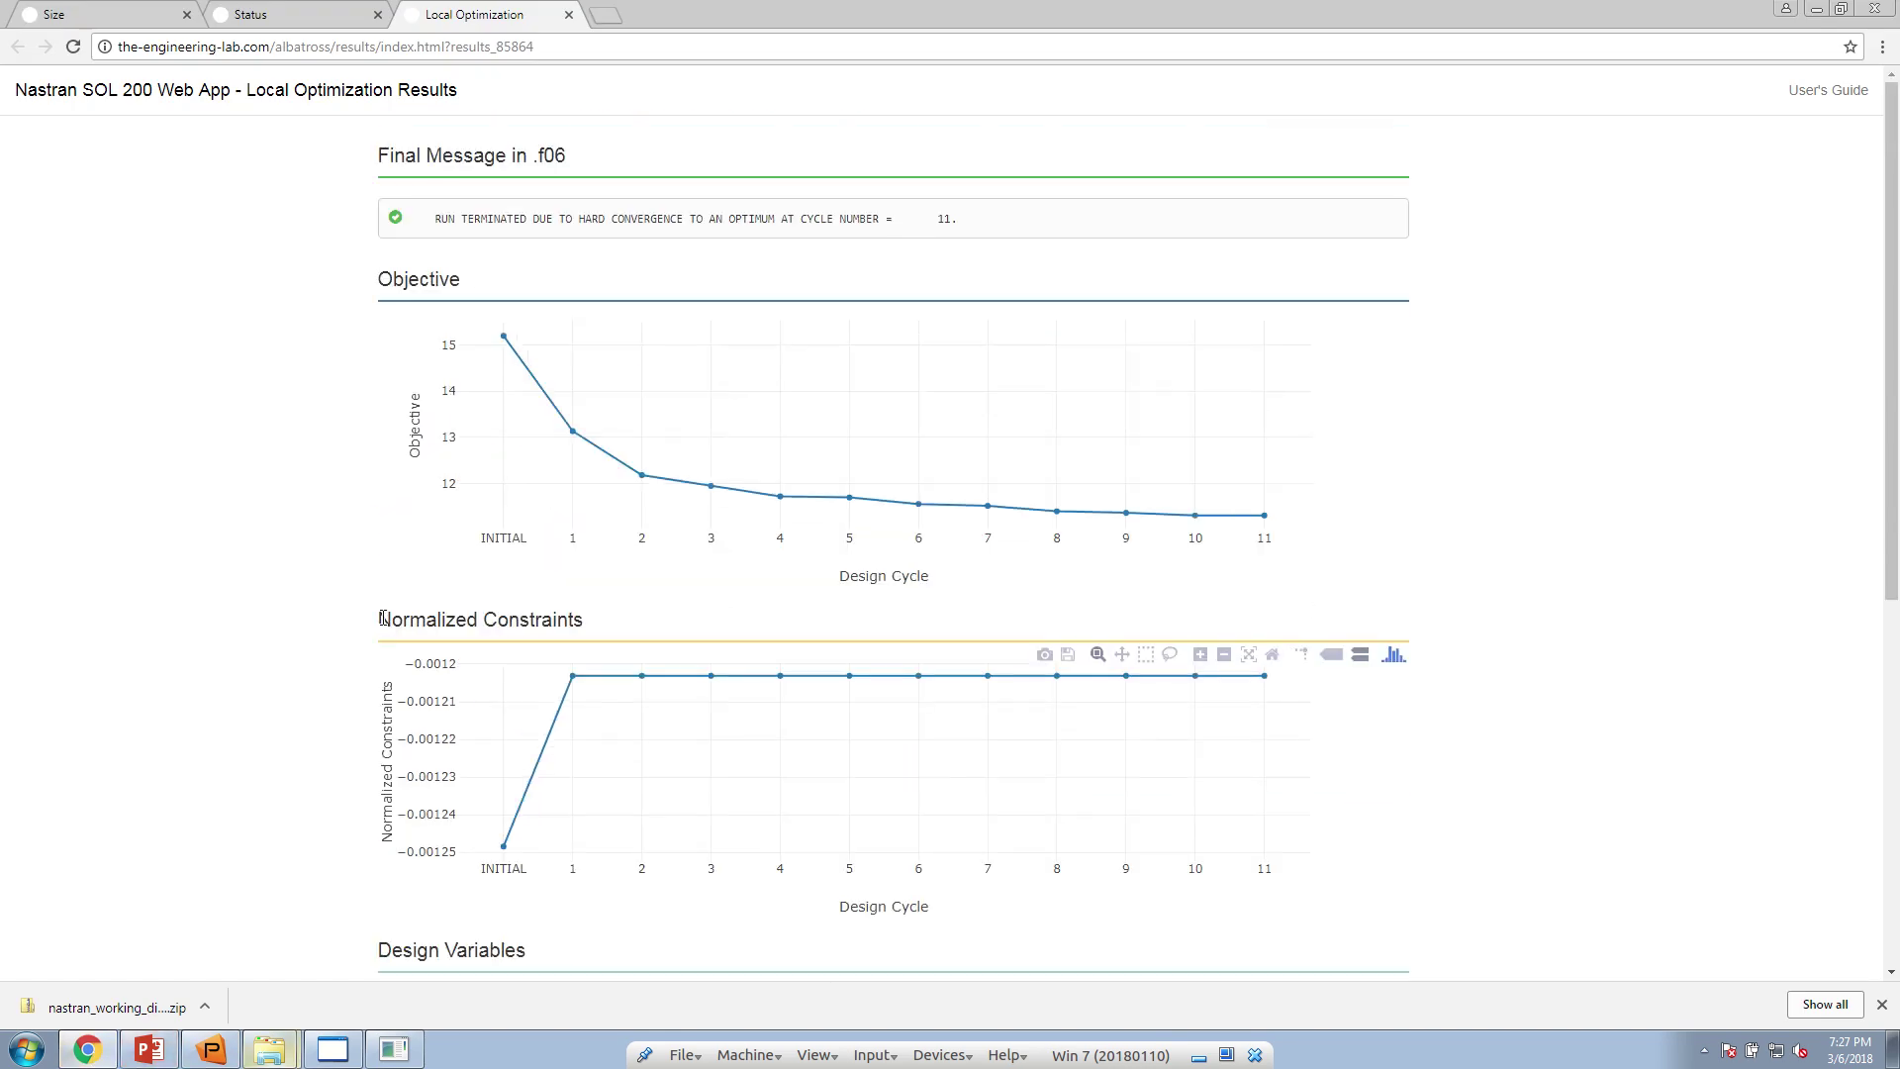
{"action": "mouse_move", "coordinate": [1270, 514]}
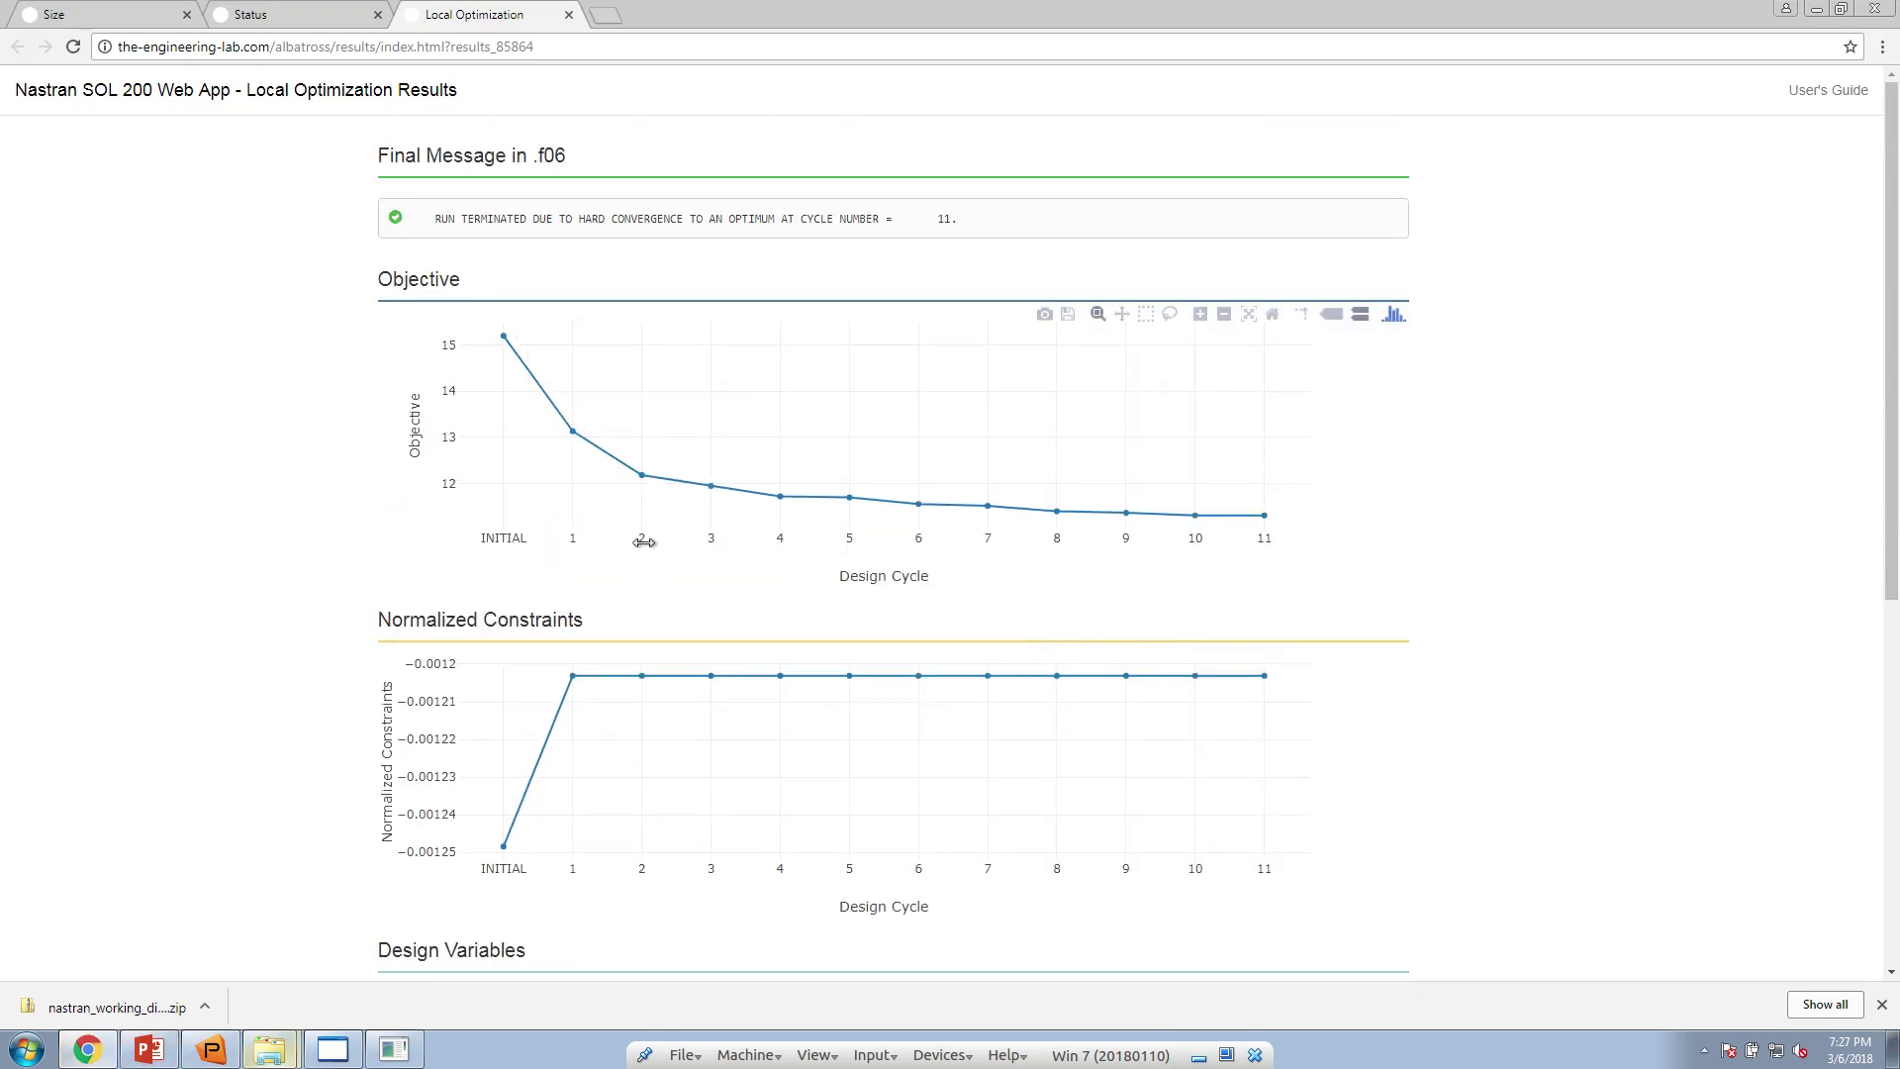
{"action": "mouse_move", "coordinate": [492, 507]}
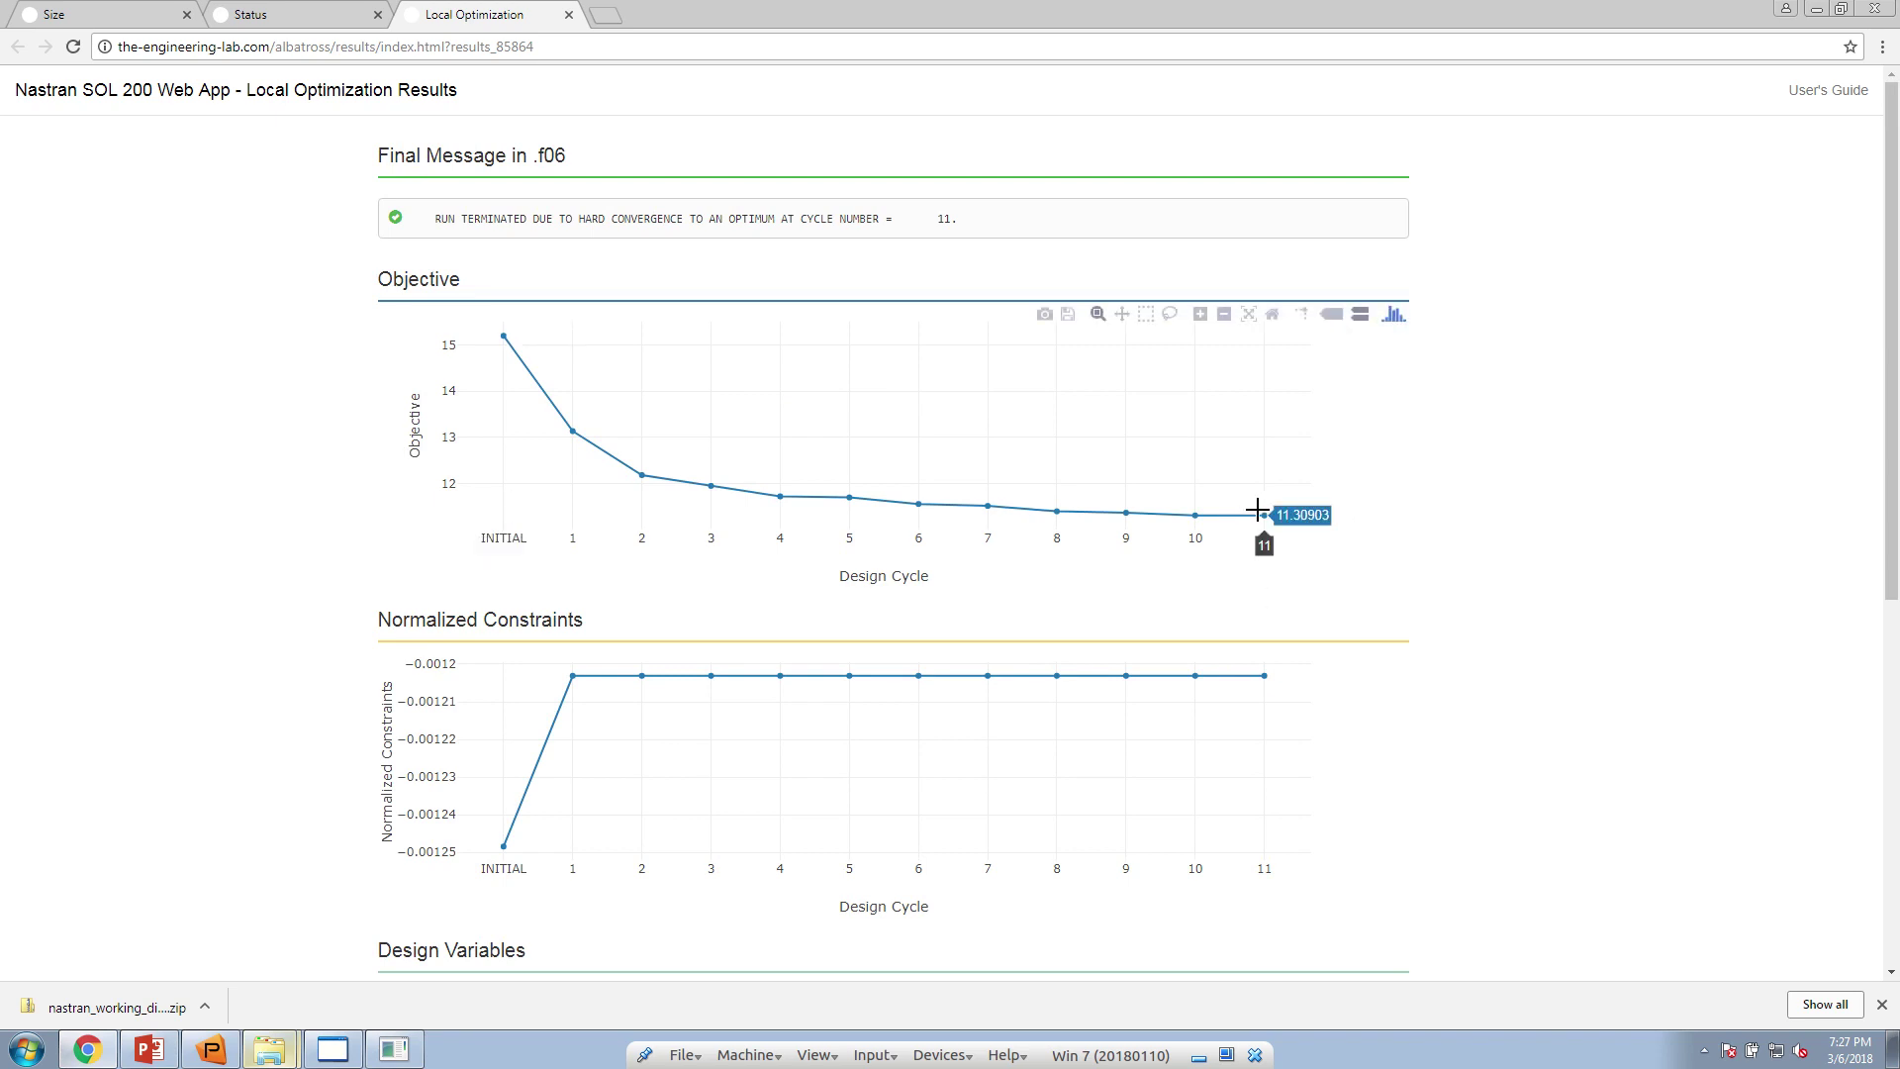
{"action": "left_click", "coordinate": [1815, 9]}
Select all D:0 result cases from frequency 20 to 199, with Displacements, Translational magnitude as the Y result
{"action": "left_click", "coordinate": [1791, 374]}
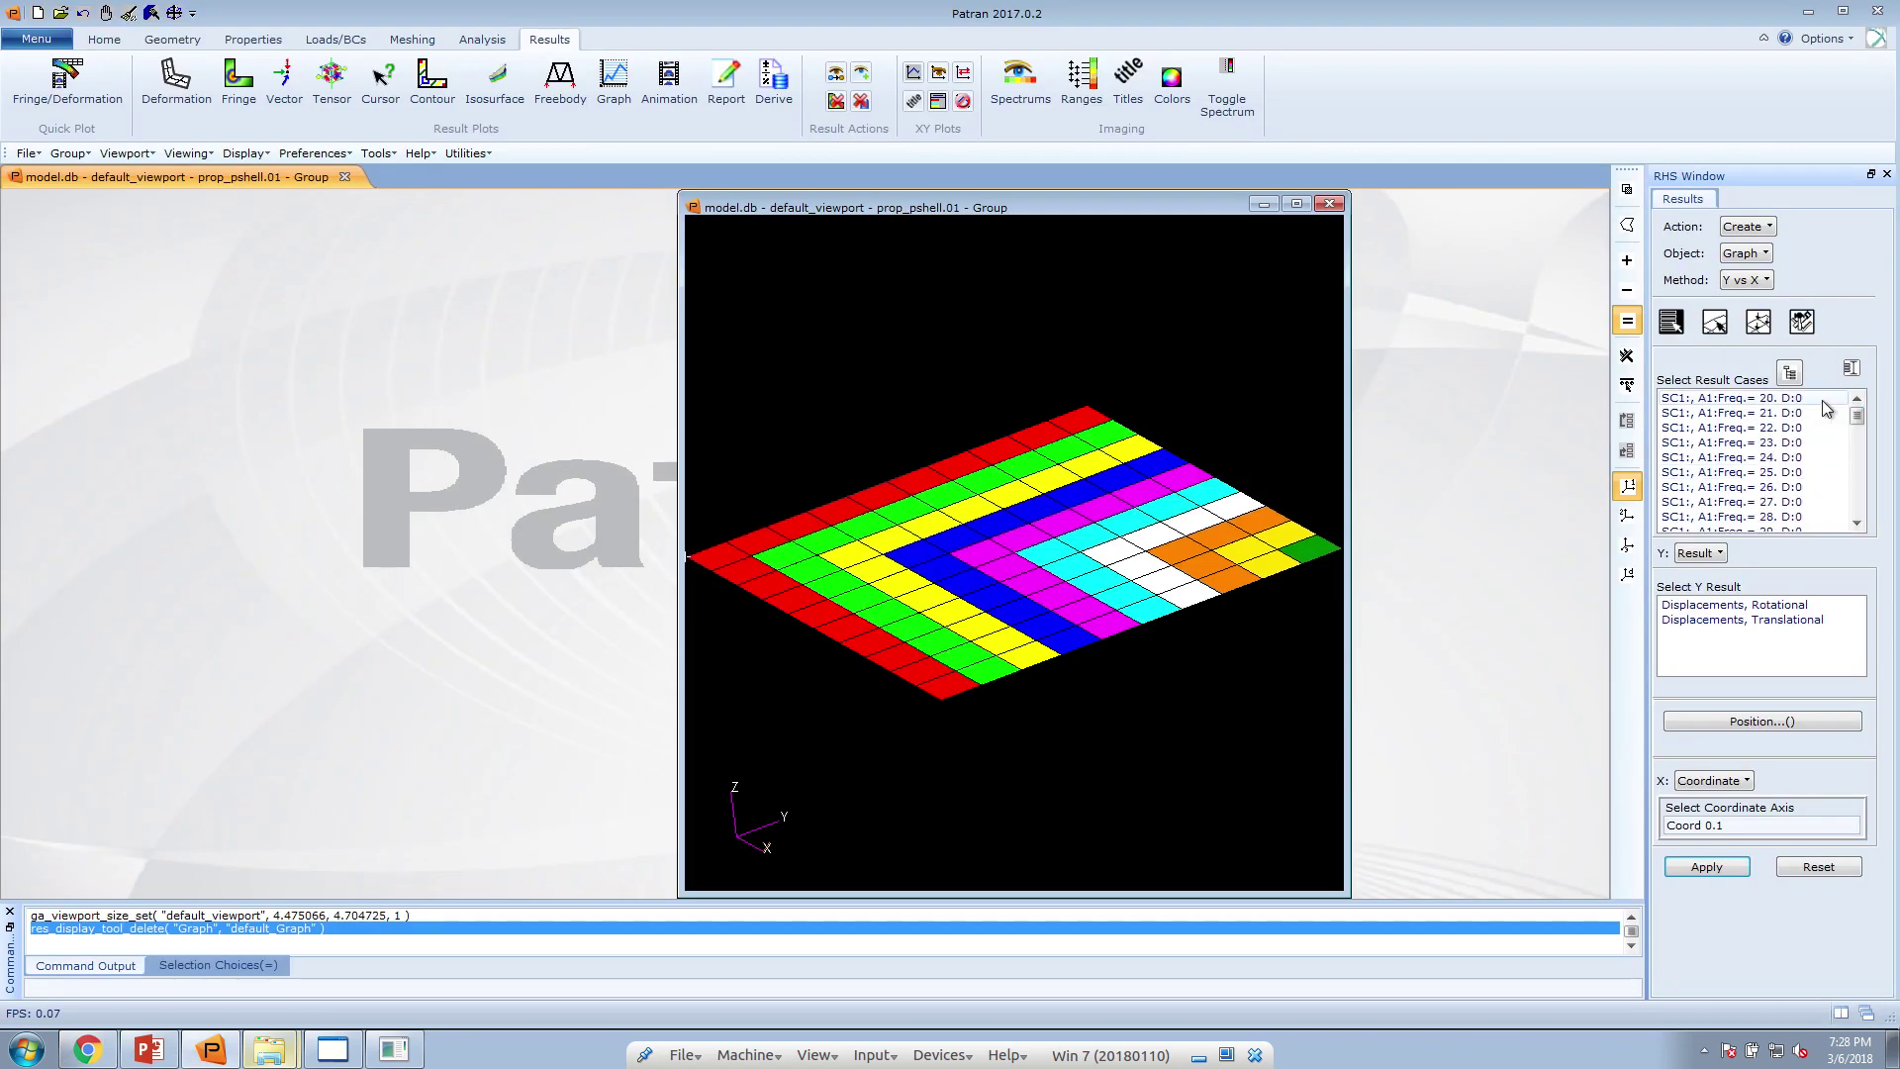
{"action": "left_click_drag", "start_coordinate": [1857, 416], "coordinate": [1860, 490]}
{"action": "left_click_drag", "start_coordinate": [1741, 397], "coordinate": [1859, 460]}
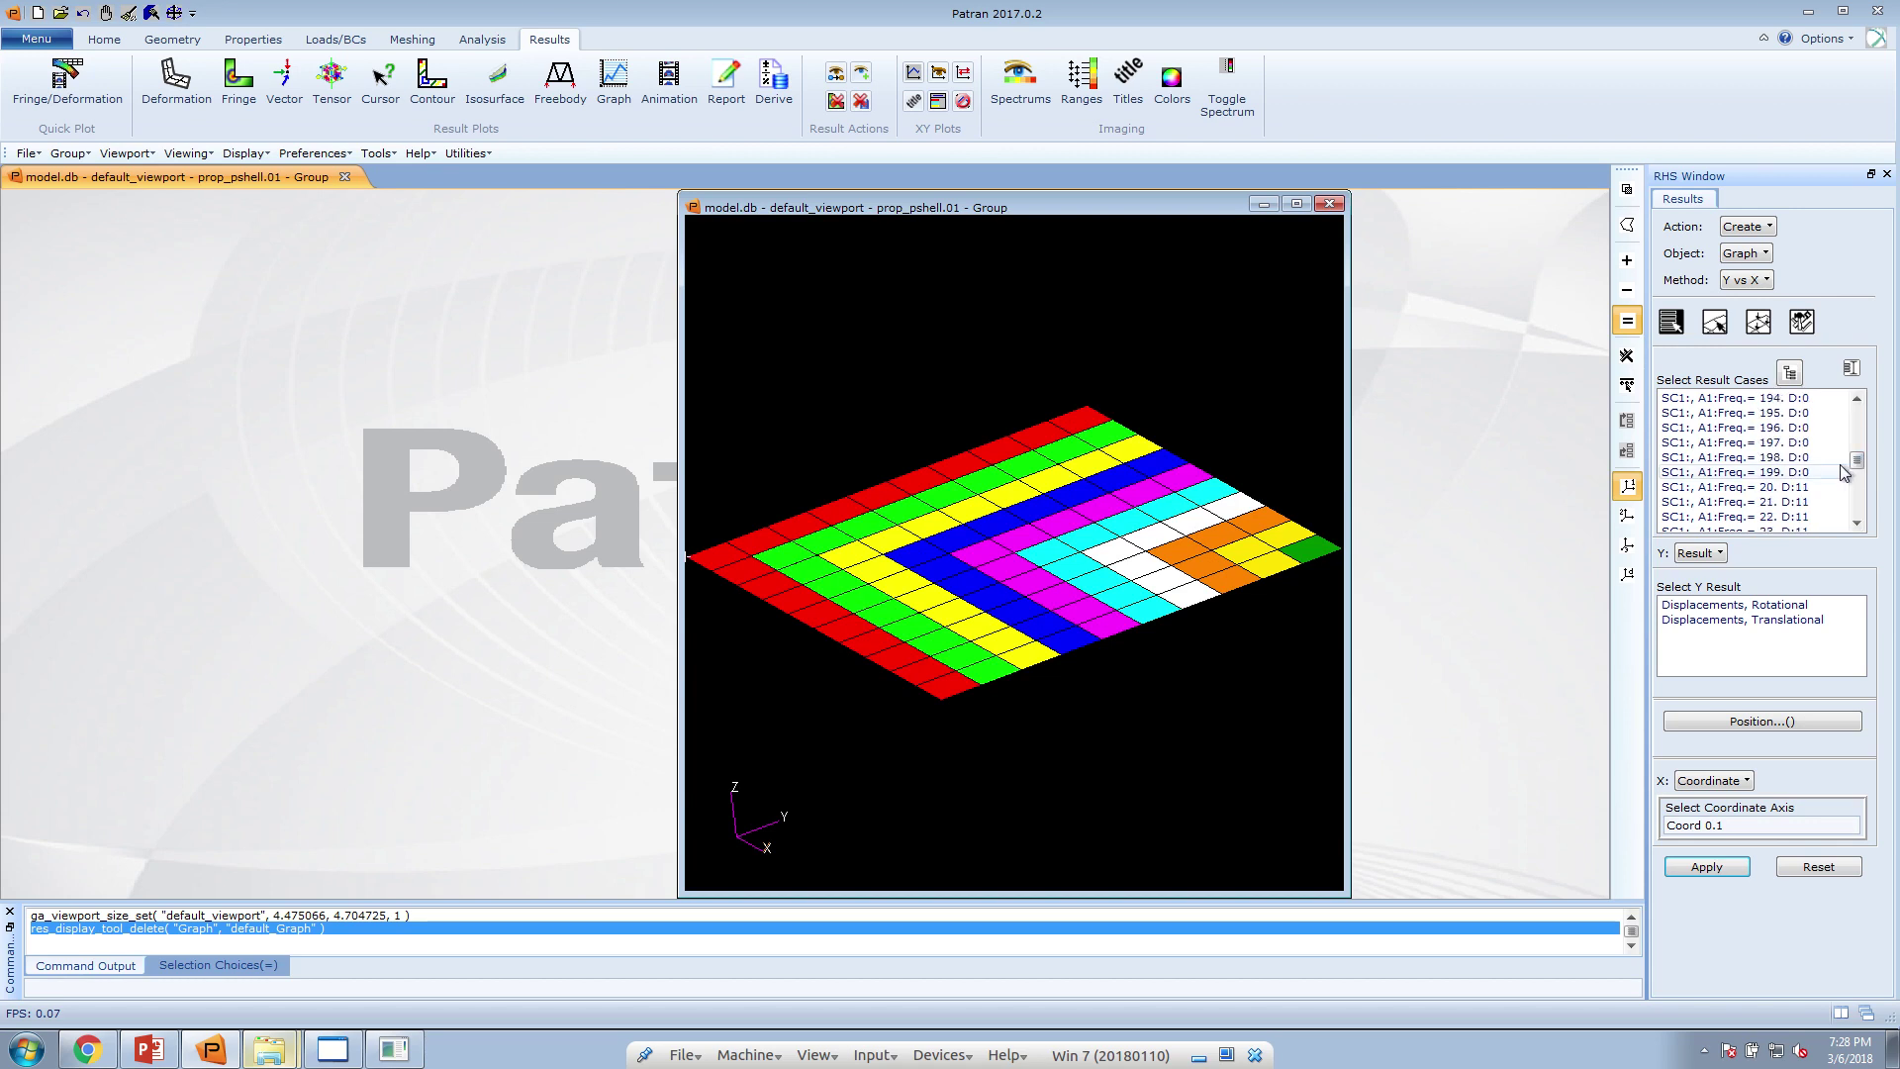
{"action": "left_click", "coordinate": [1840, 470]}
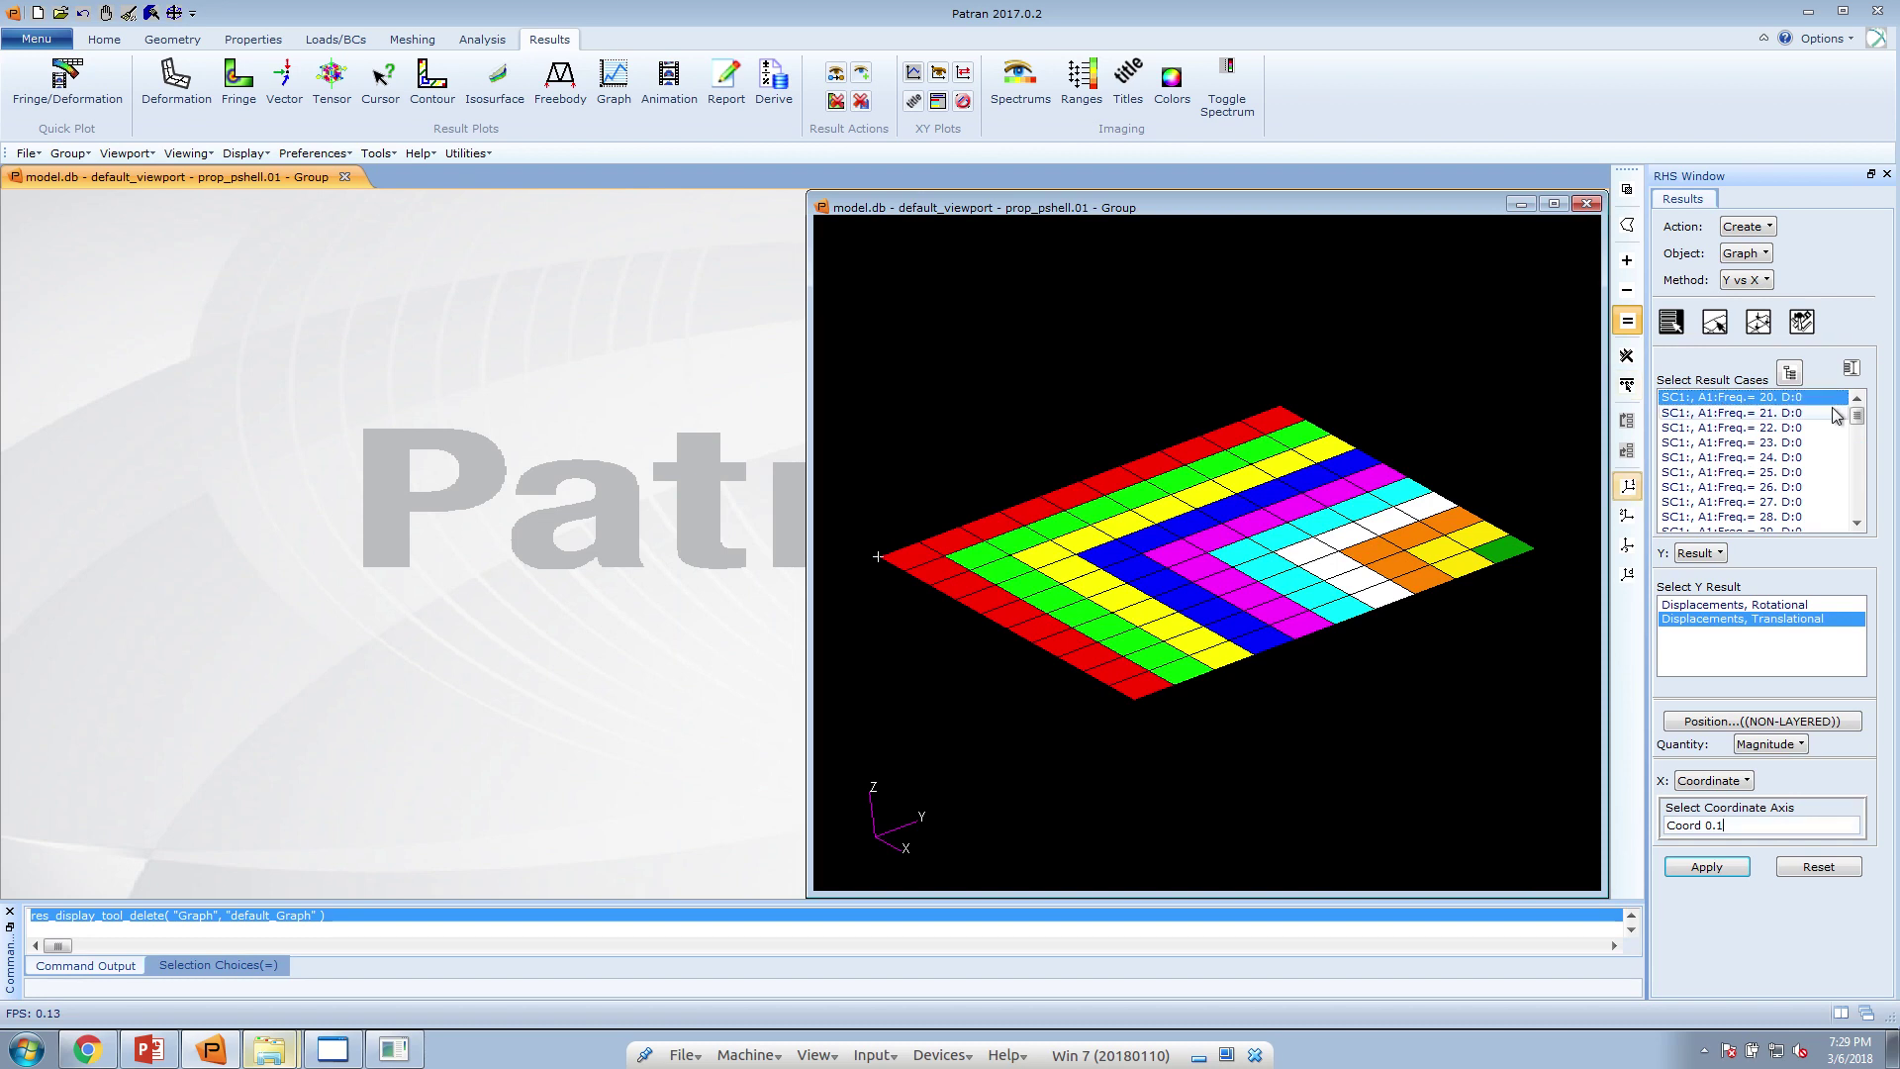
{"action": "mouse_move", "coordinate": [1856, 416]}
{"action": "left_mouse_down"}
{"action": "mouse_move", "coordinate": [1857, 448]}
{"action": "mouse_move", "coordinate": [1856, 416]}
{"action": "left_mouse_up"}
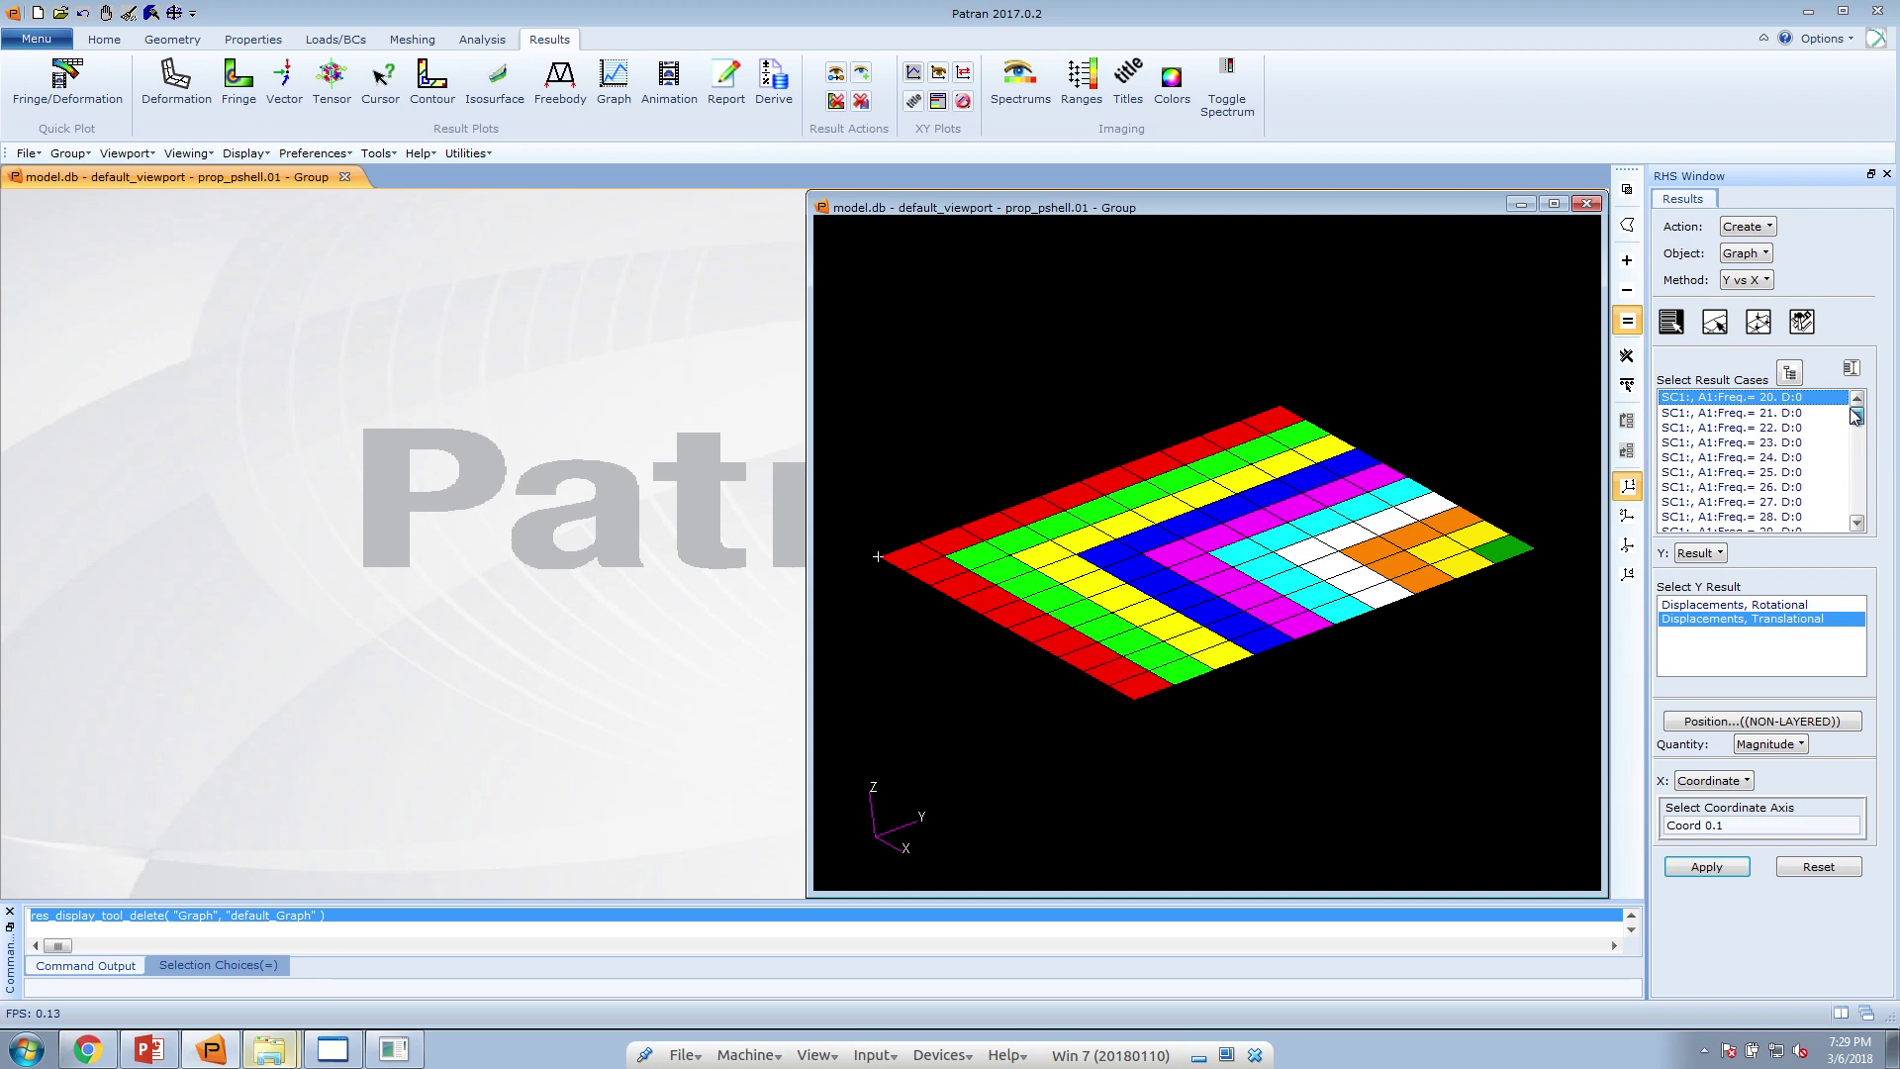
{"action": "left_click_drag", "start_coordinate": [1856, 415], "coordinate": [1857, 460]}
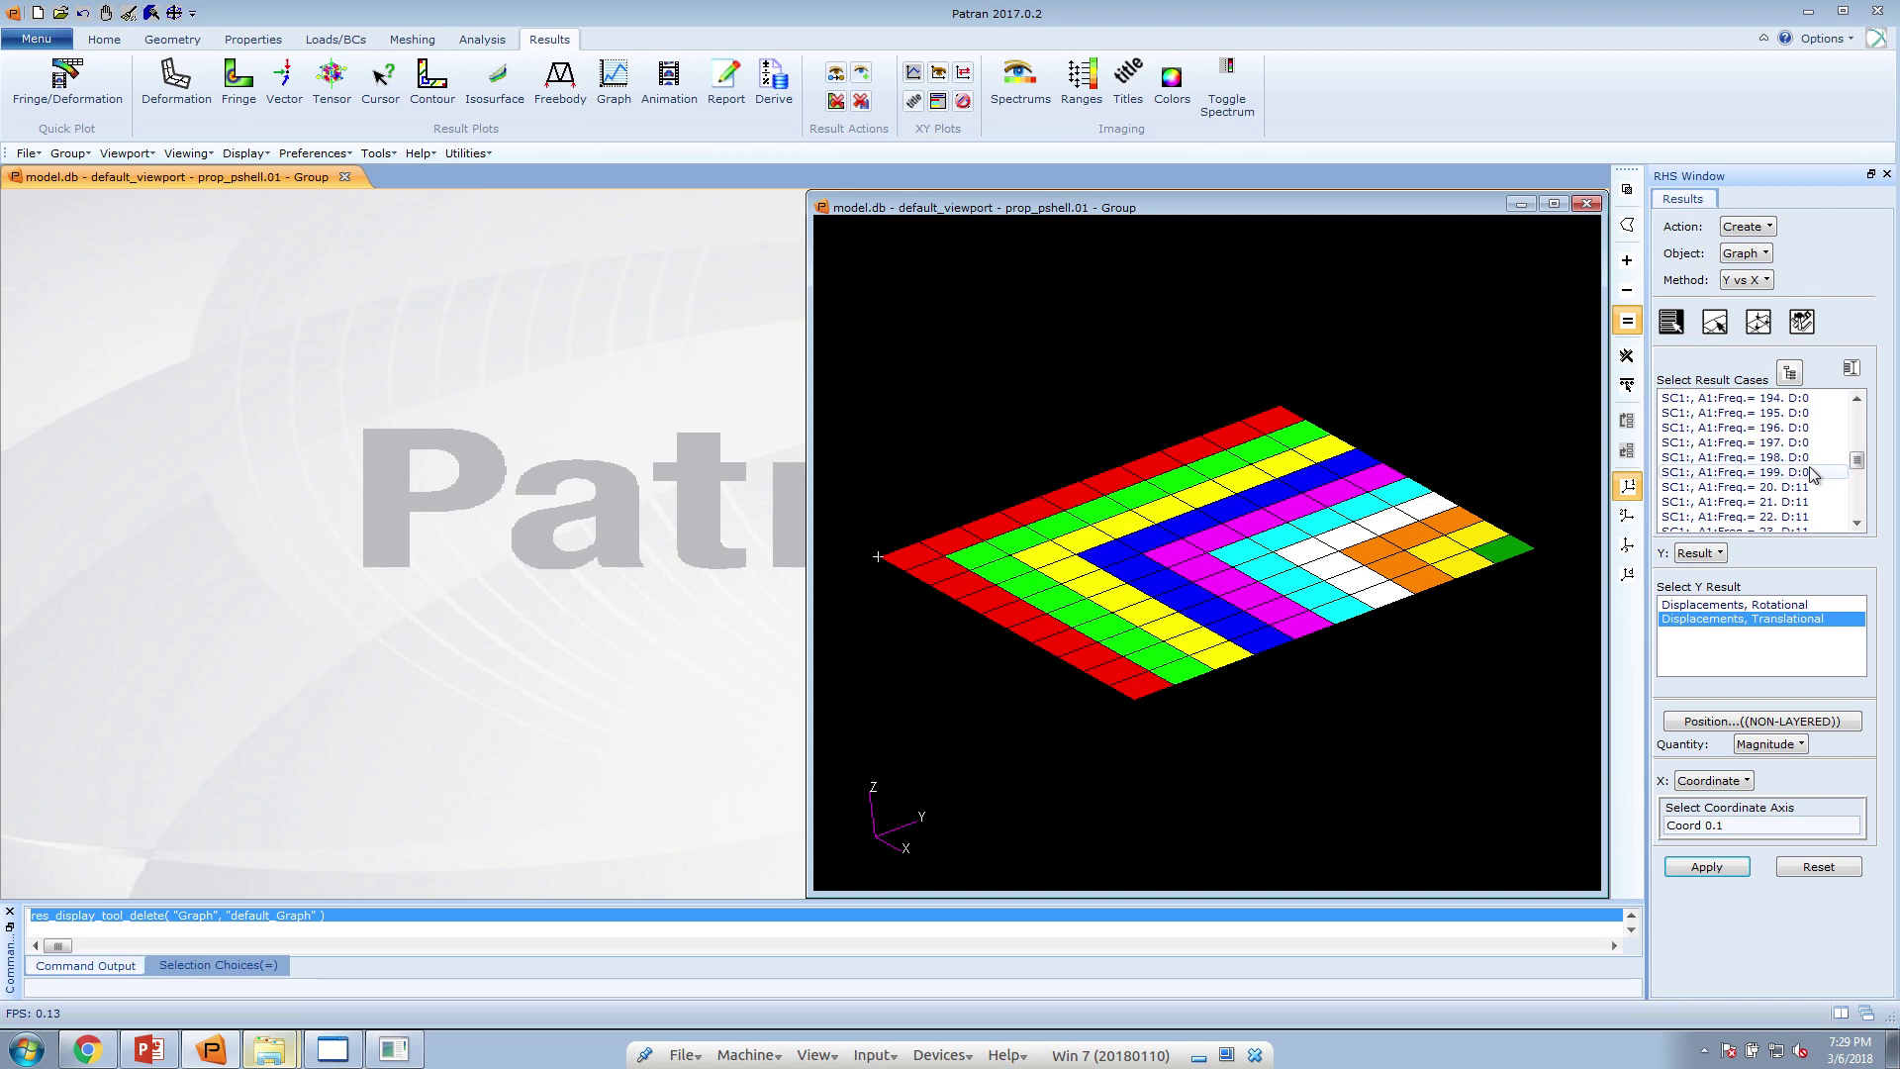
{"action": "left_click", "coordinate": [1812, 475], "text": "shift"}
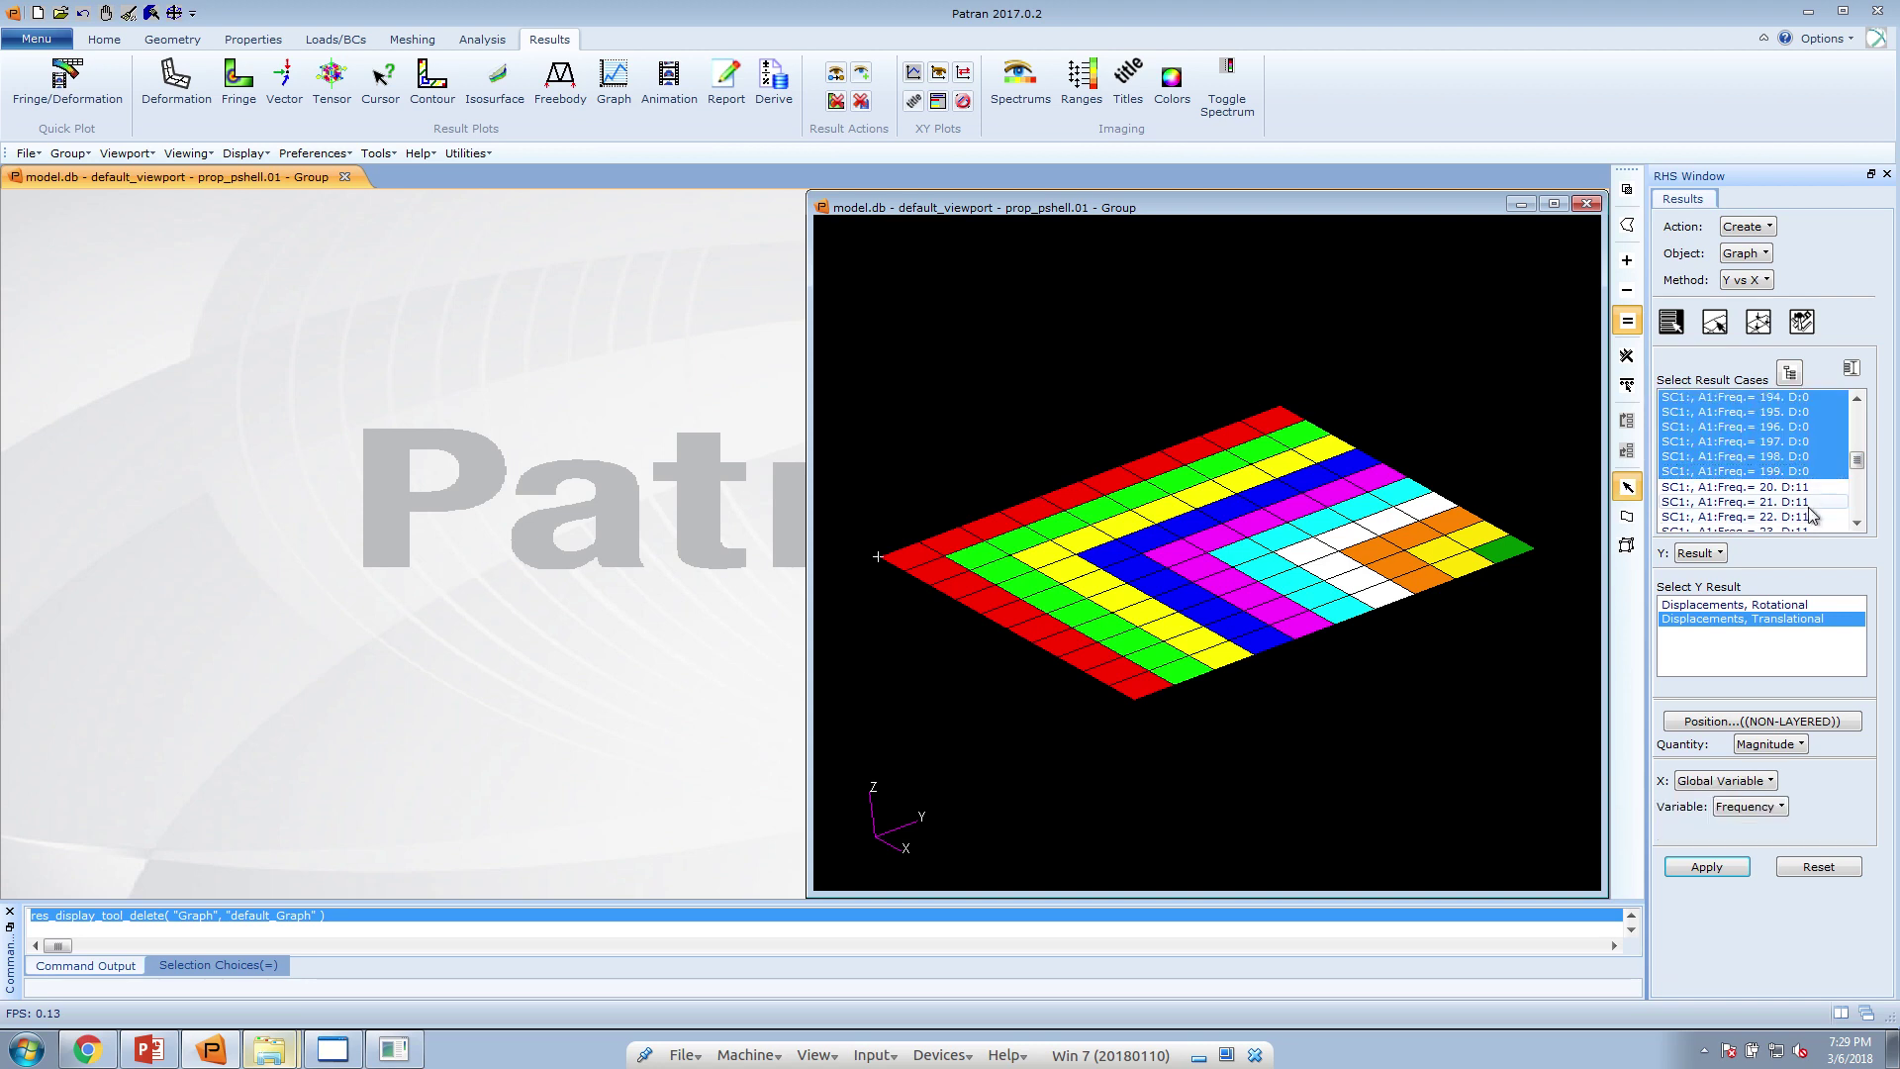
Plot the displacement curve against Frequency in XY window 3 with curve appending on, and tile the graph beside the model
{"action": "left_click", "coordinate": [1763, 324]}
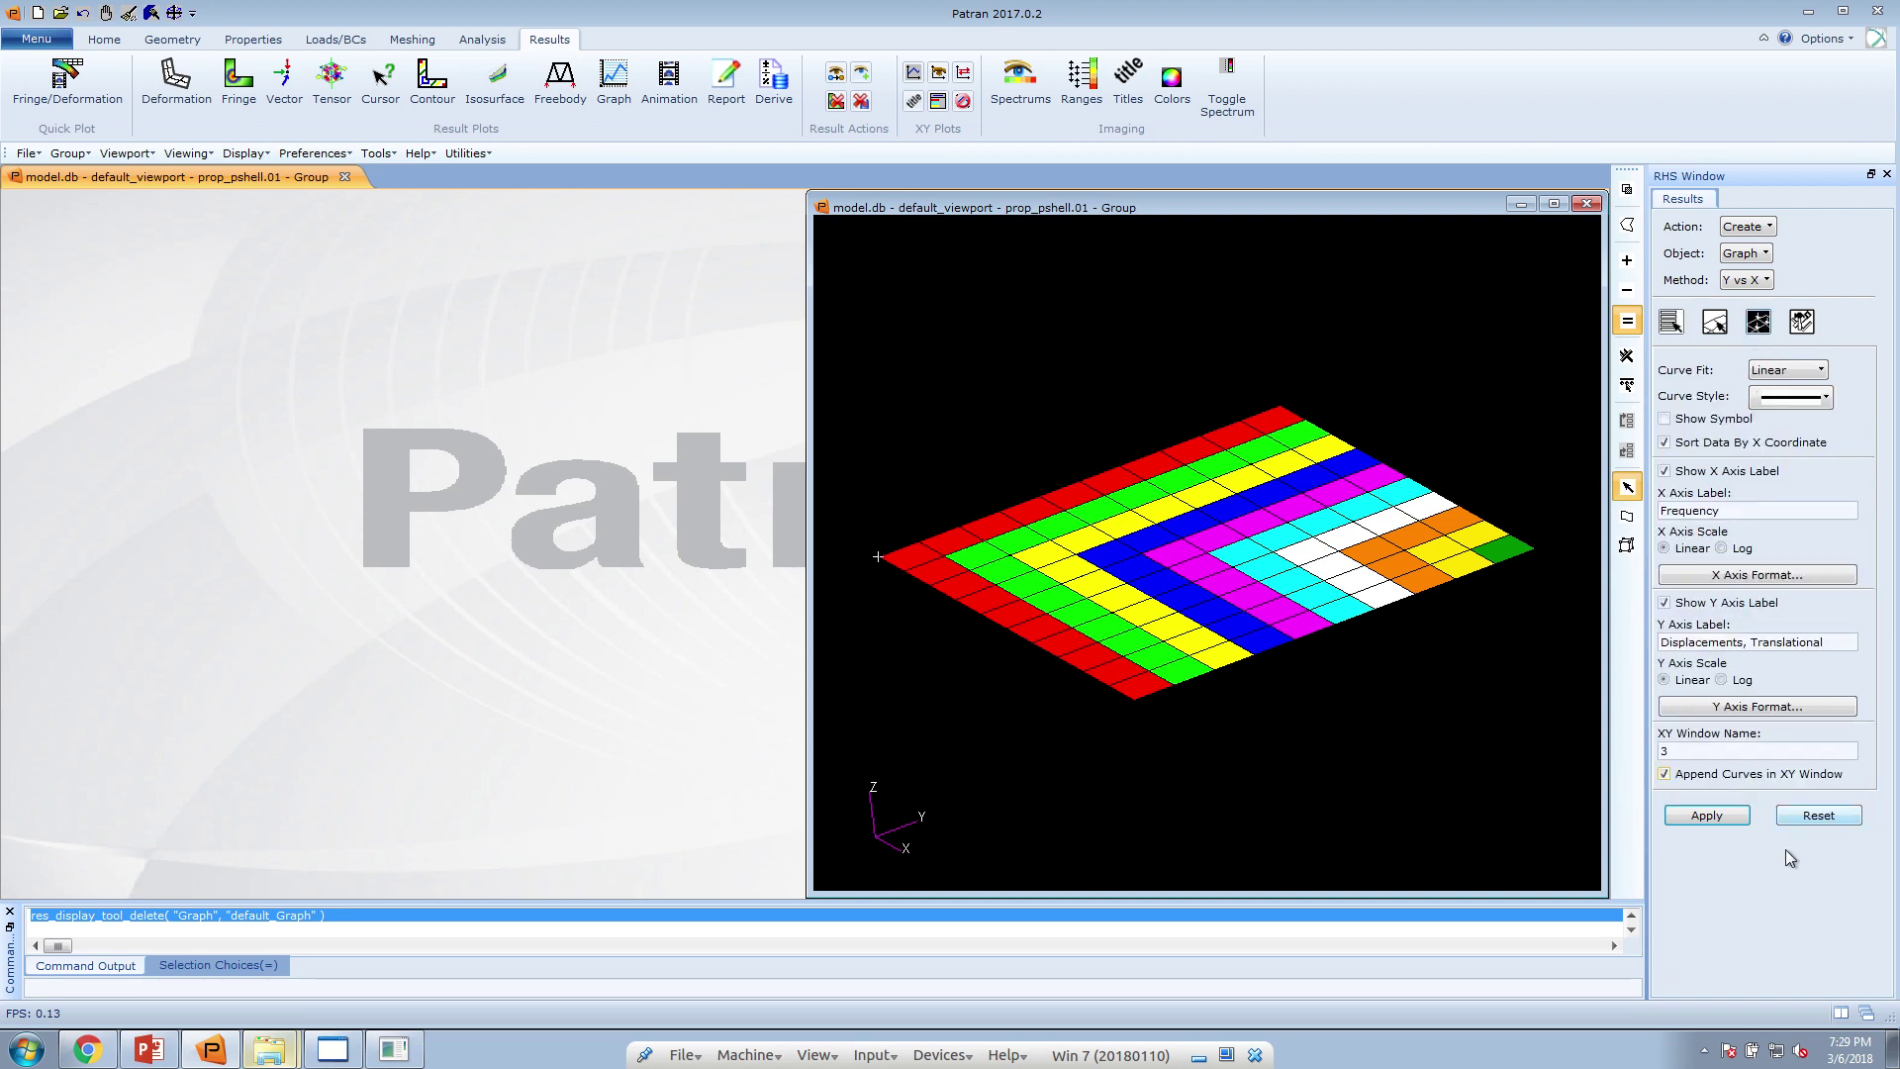
{"action": "left_click", "coordinate": [1704, 816]}
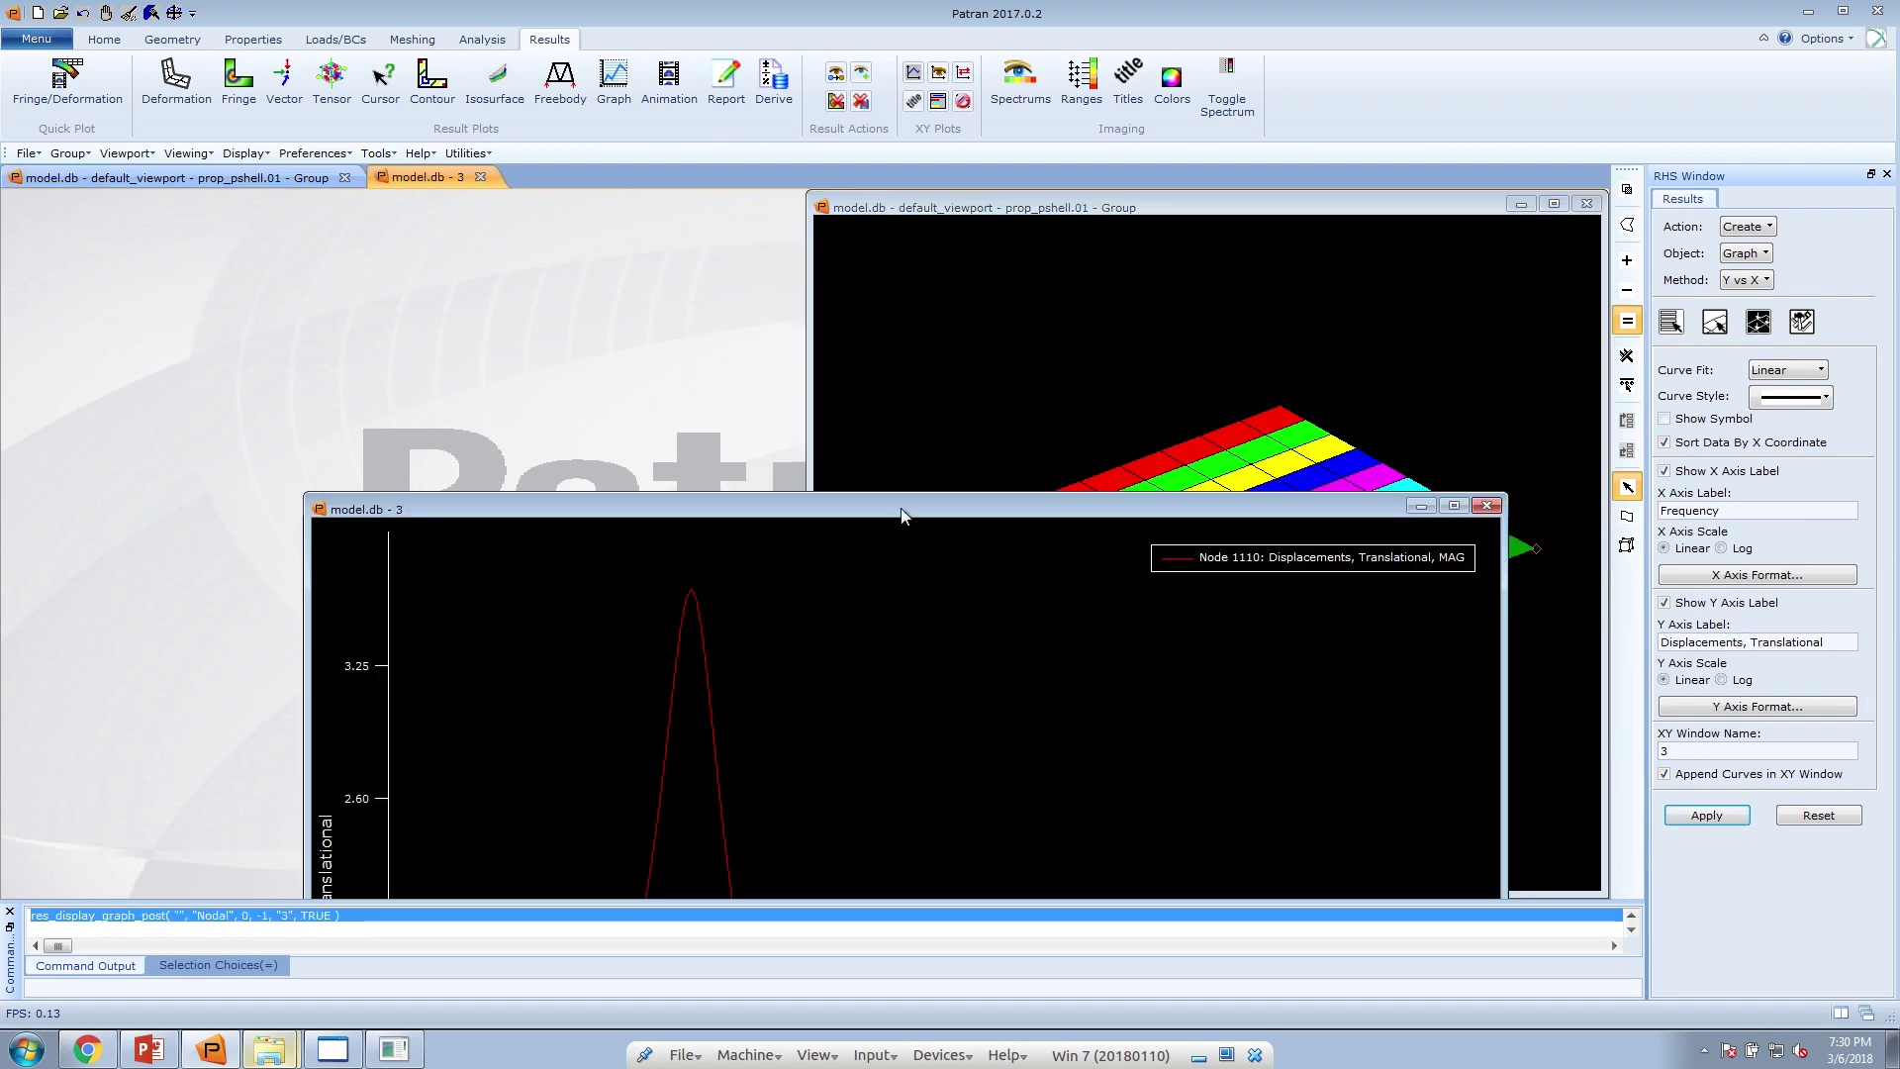
{"action": "left_click", "coordinate": [104, 38]}
{"action": "left_click", "coordinate": [256, 101]}
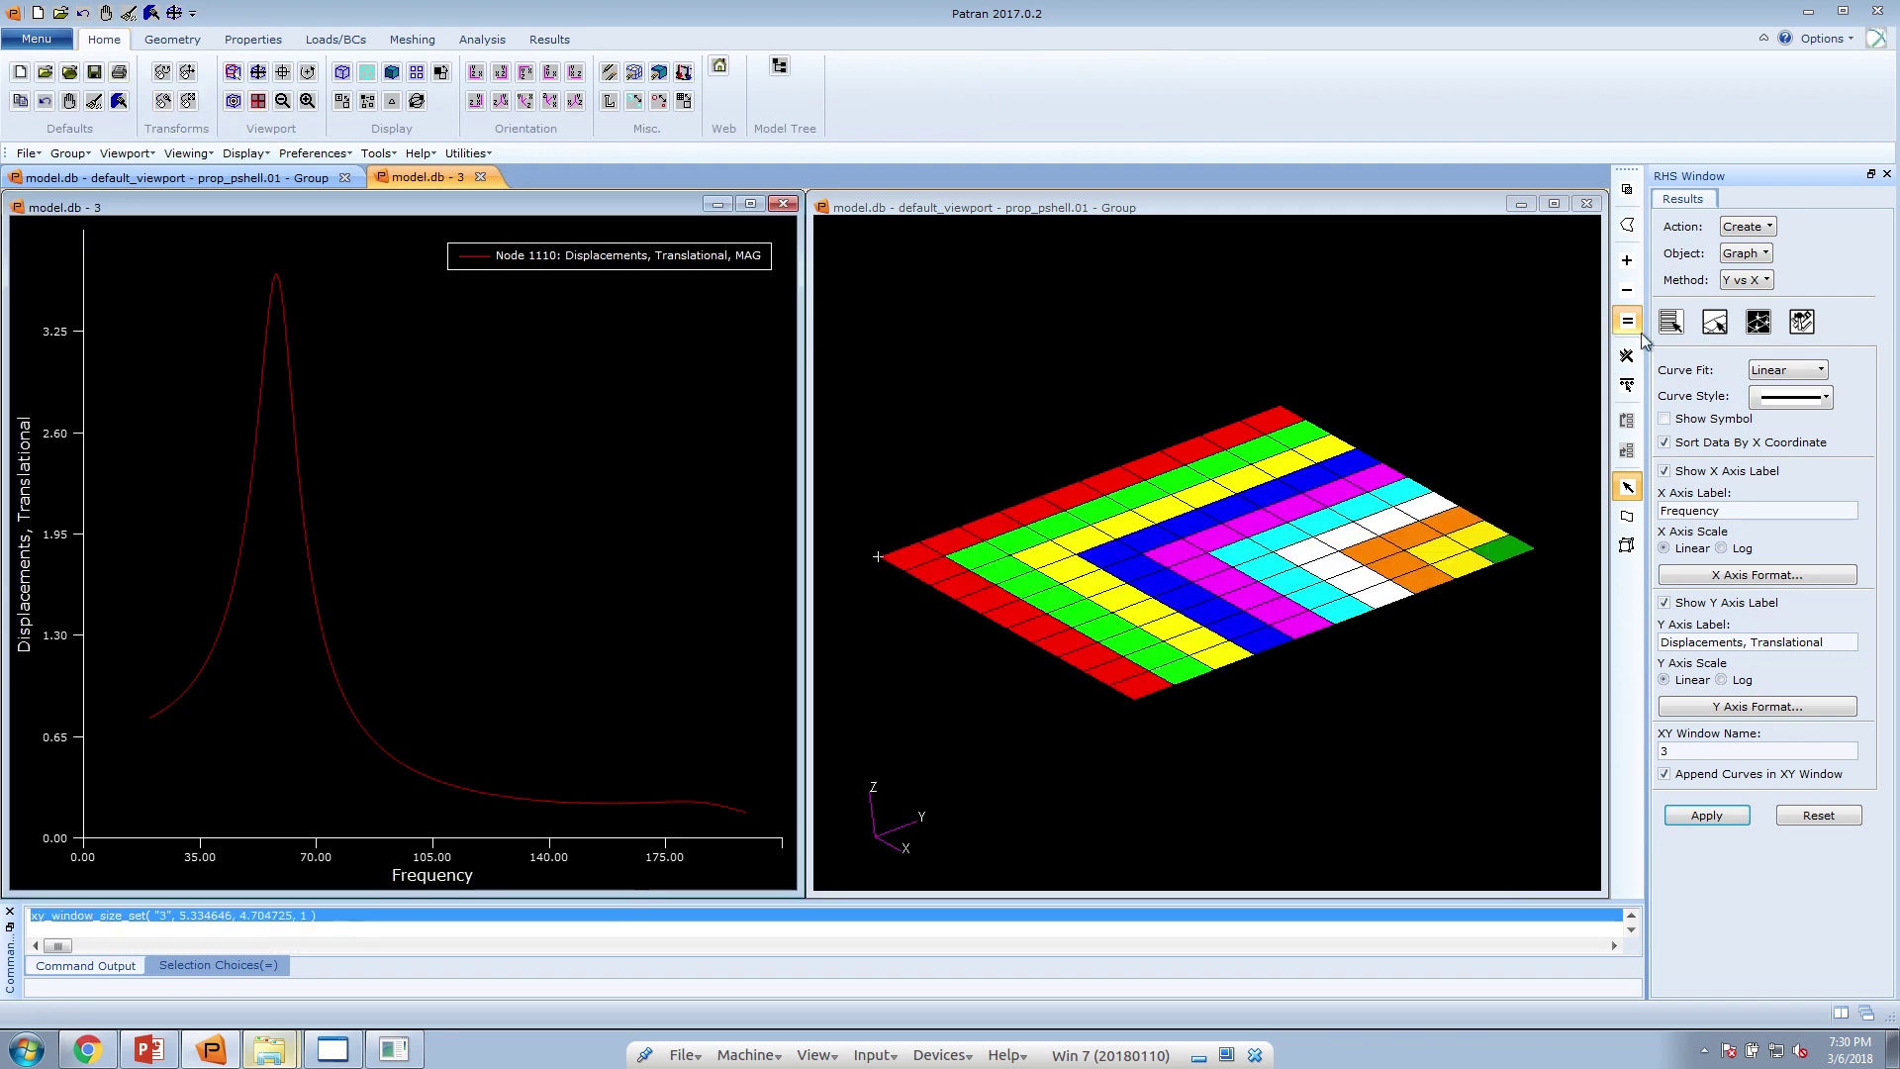
Change the graph's result cases to all D:11 cases, from frequency 20 to 199
{"action": "left_click", "coordinate": [1671, 322]}
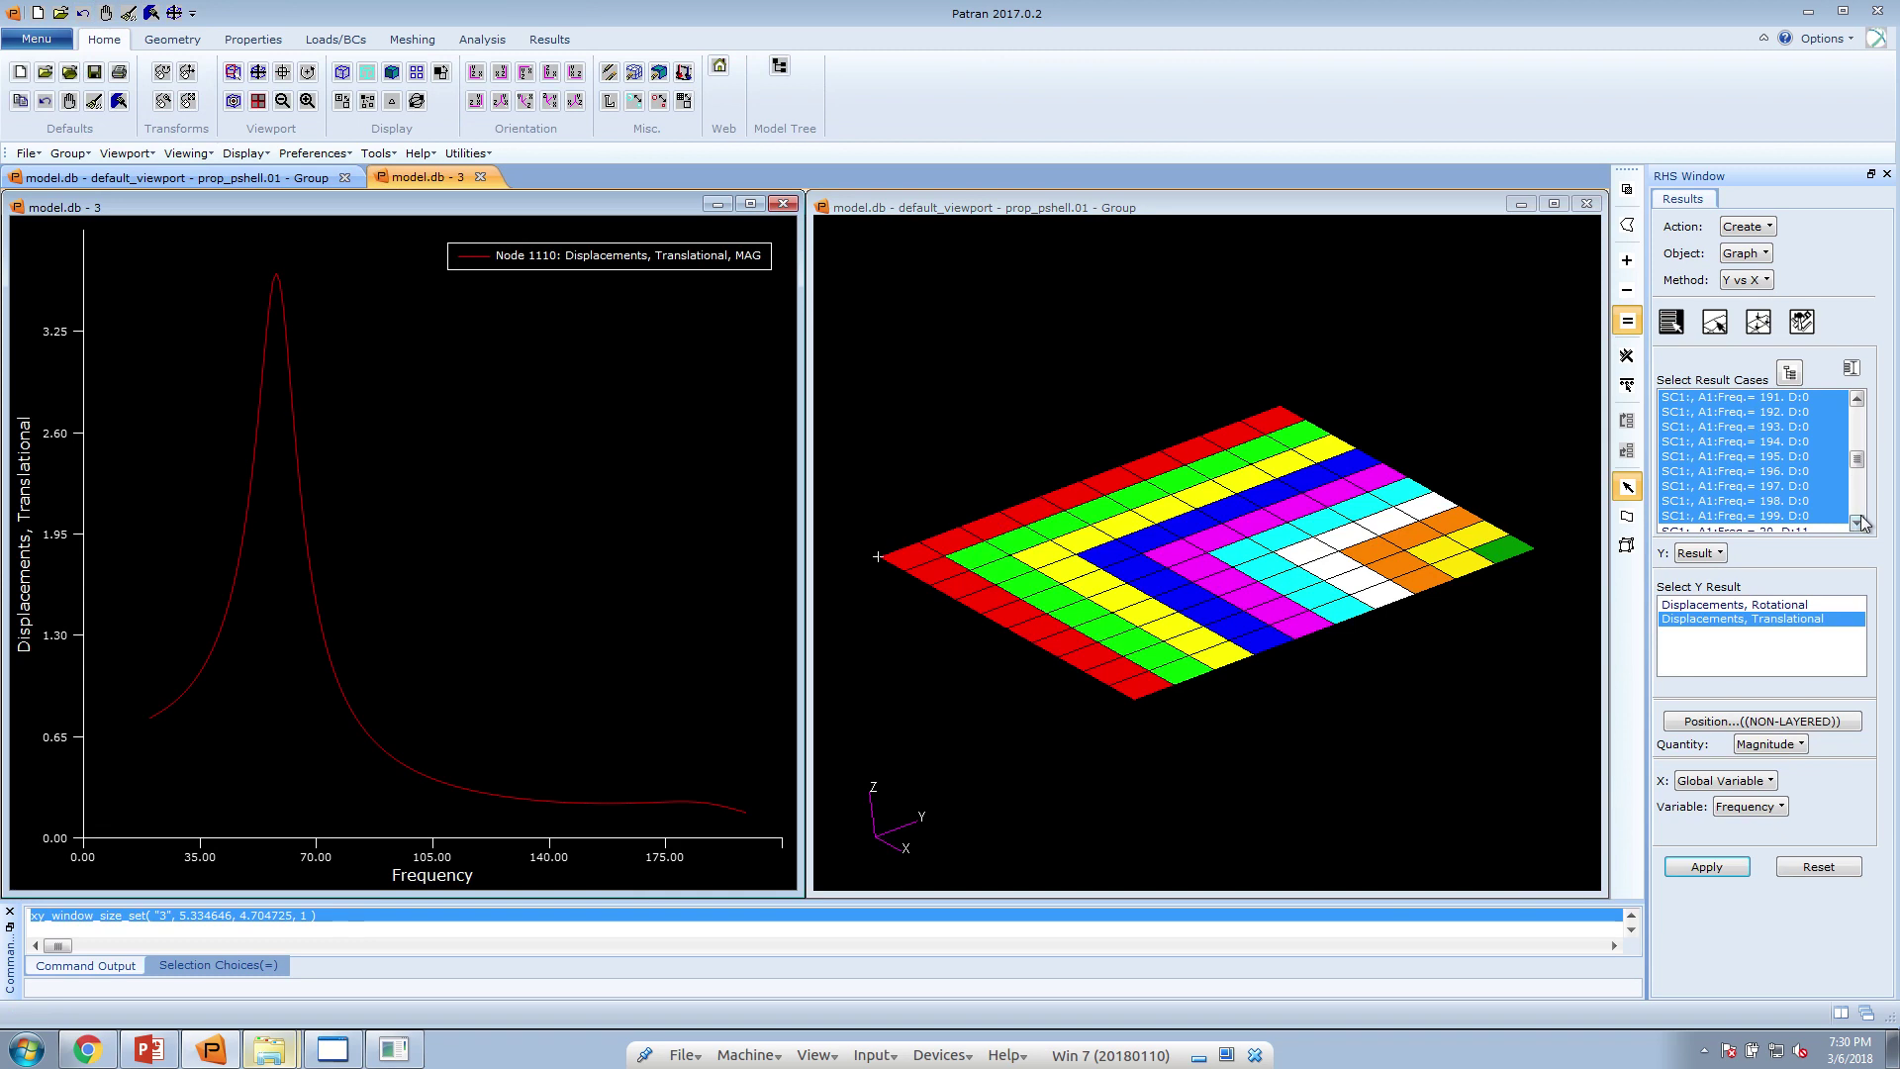
{"action": "key", "text": "Down"}
{"action": "left_click_drag", "start_coordinate": [1858, 465], "coordinate": [1828, 525]}
{"action": "left_click", "coordinate": [1825, 518], "text": "shift"}
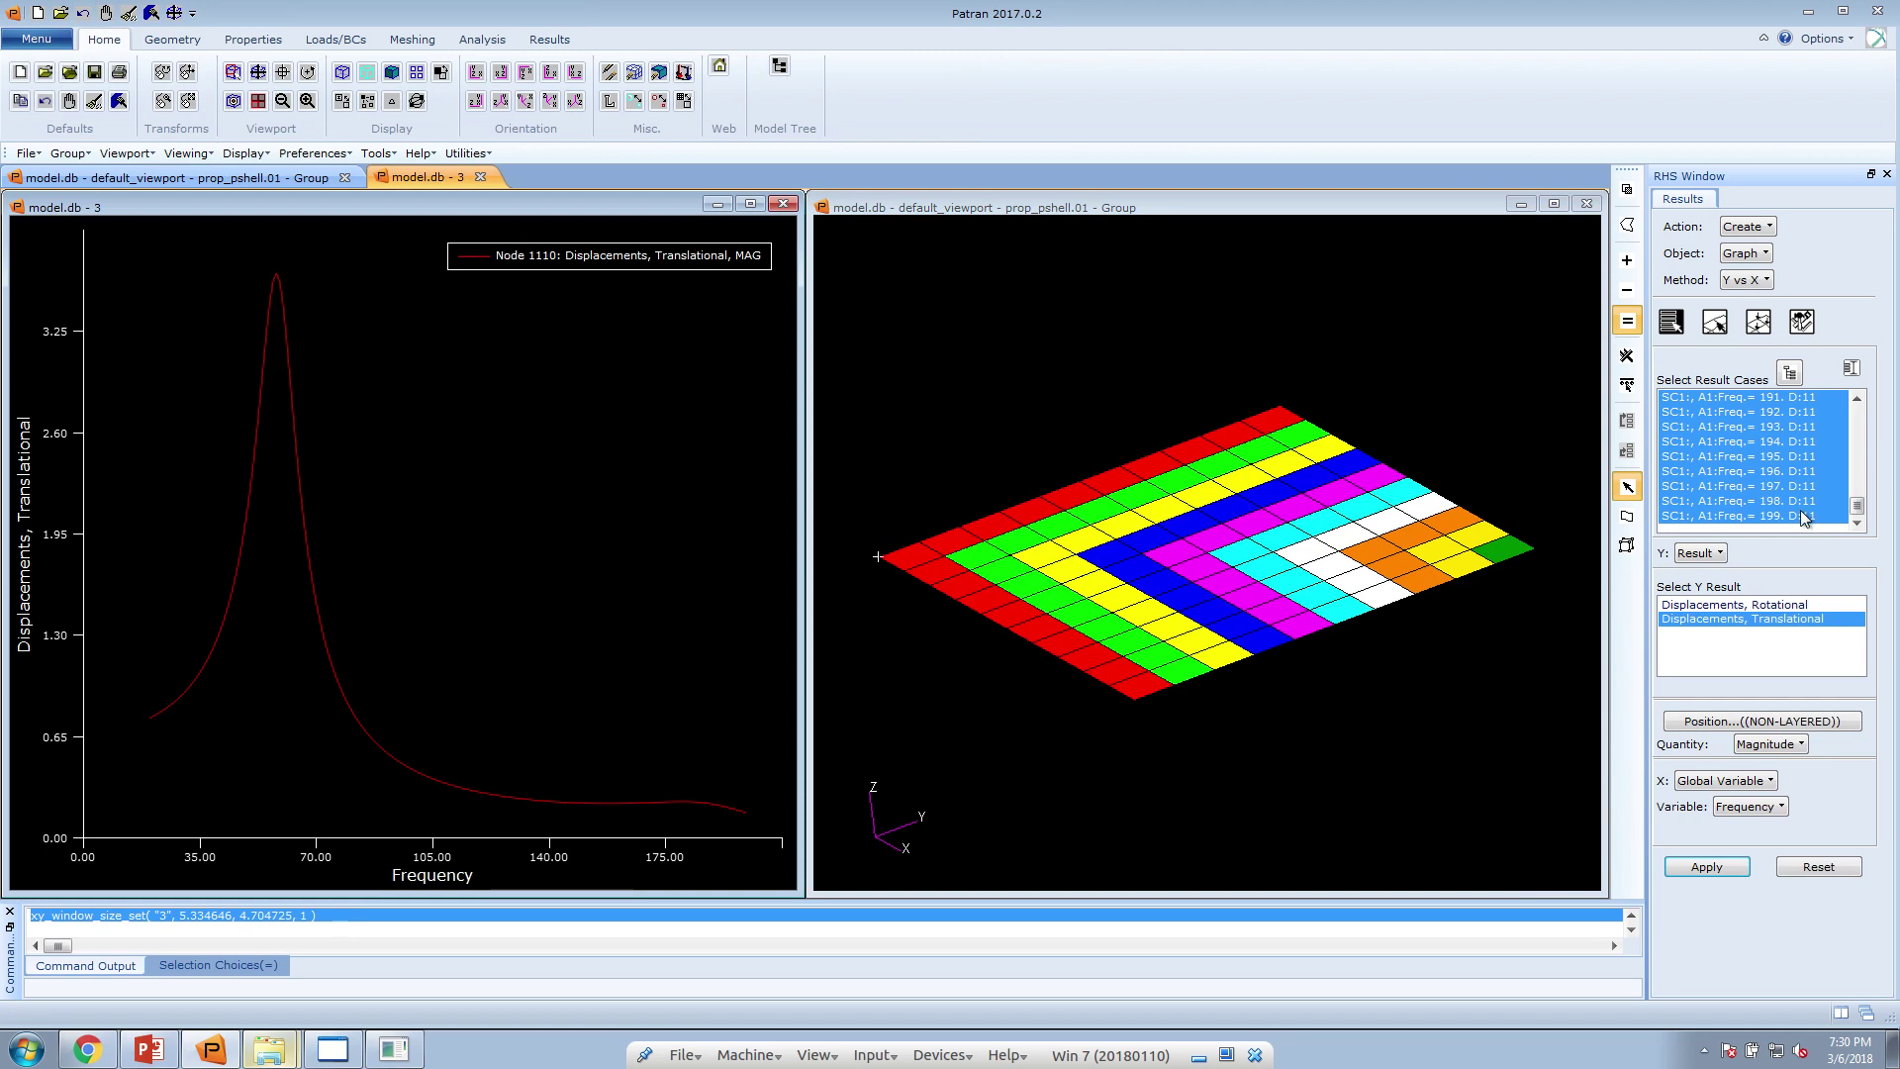
Set the curve style to dashed and plot the D:11 displacement curve appended to XY window 3
{"action": "left_click", "coordinate": [1754, 328]}
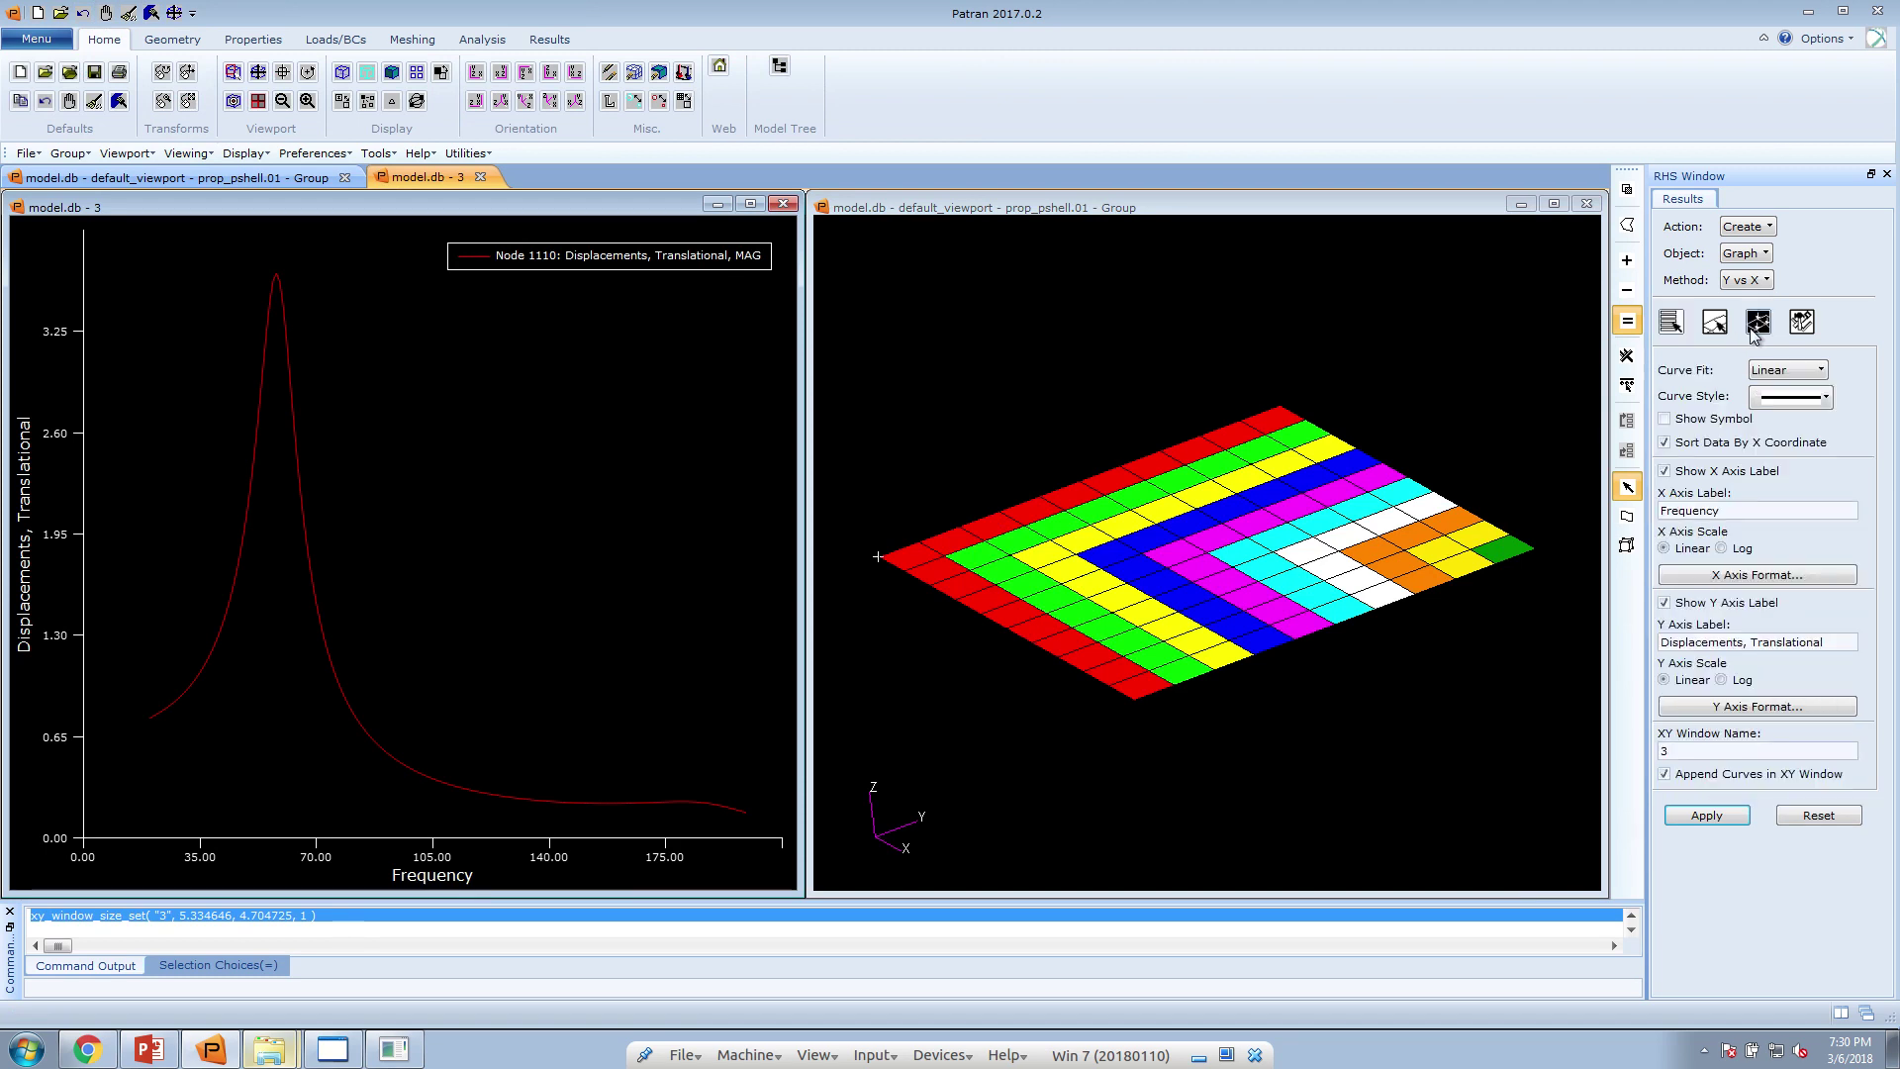
{"action": "left_click", "coordinate": [1792, 398]}
{"action": "left_click", "coordinate": [1791, 451]}
{"action": "left_click", "coordinate": [1672, 778]}
{"action": "left_click", "coordinate": [1666, 777]}
{"action": "left_click", "coordinate": [1674, 823]}
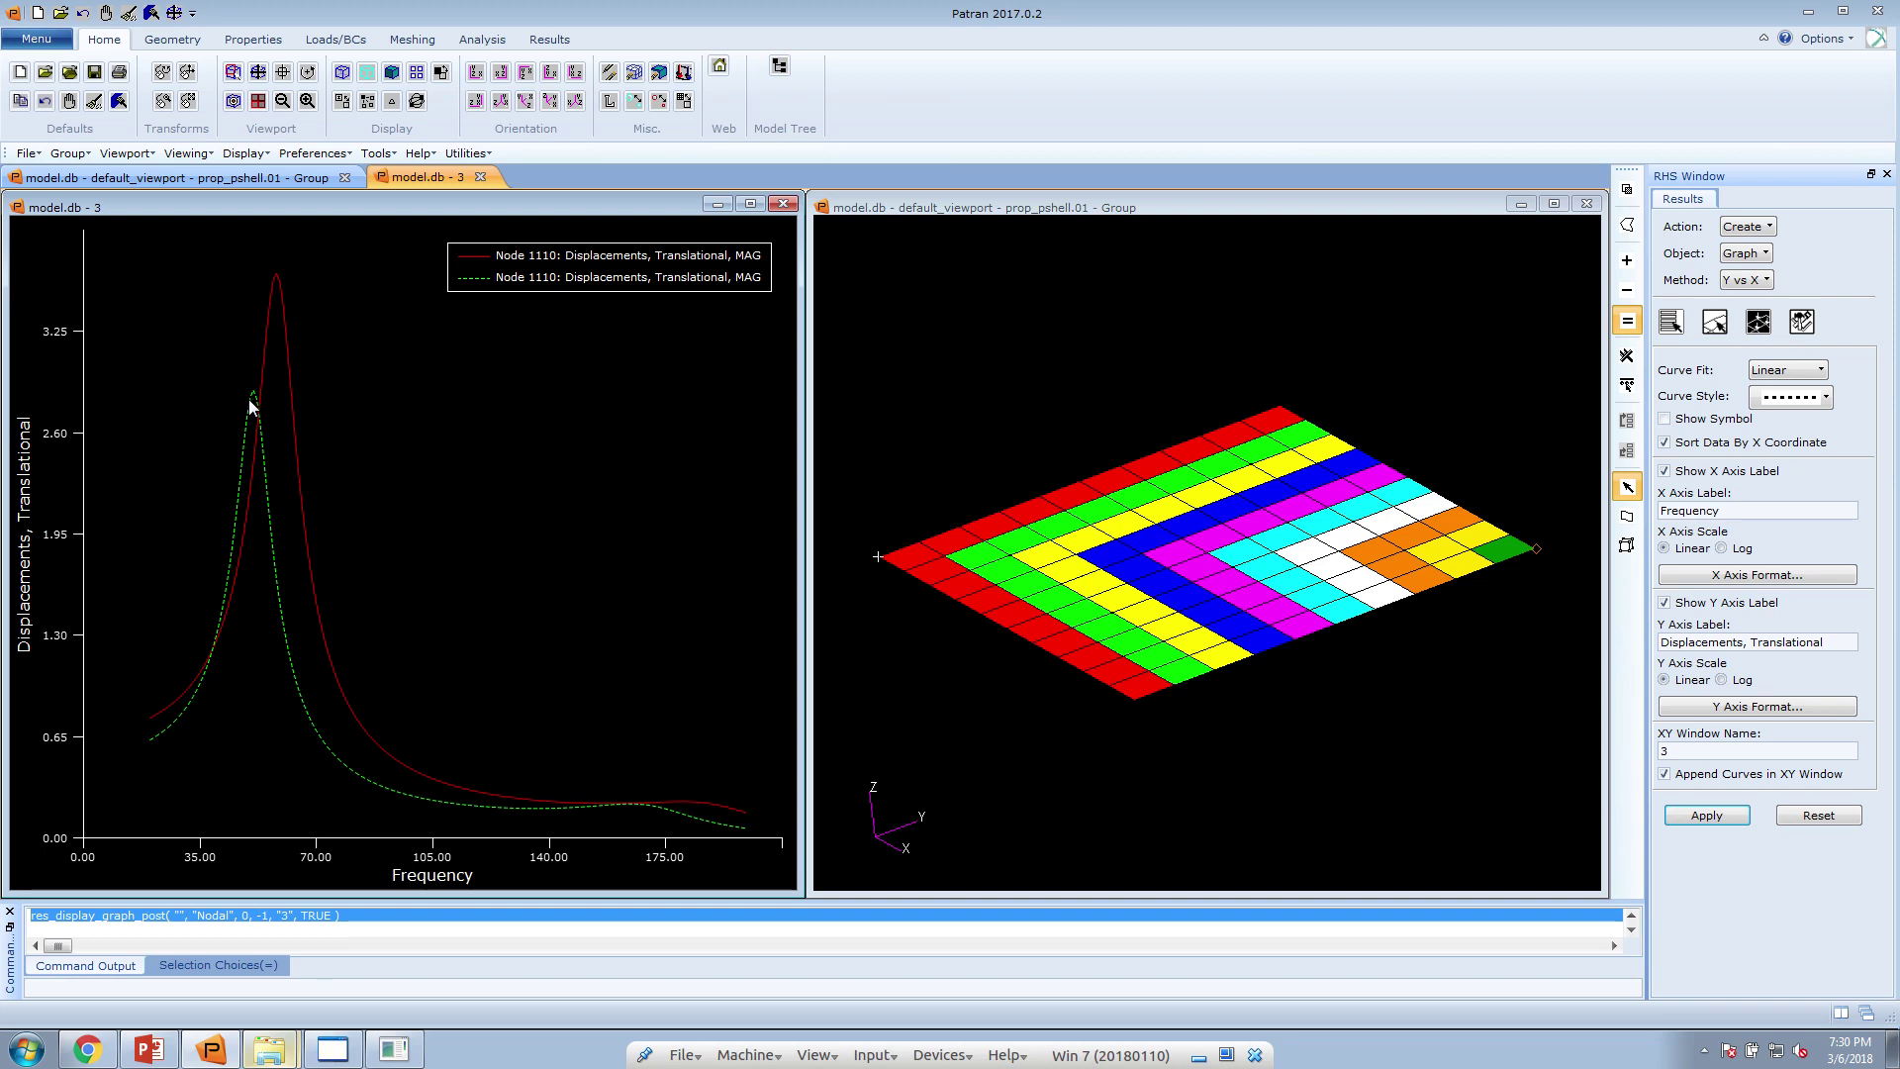
Switch to the PowerPoint lecture notes to view the Optimization Problem Statement slides, and return to the optimization results in Chrome
{"action": "left_click", "coordinate": [149, 1049]}
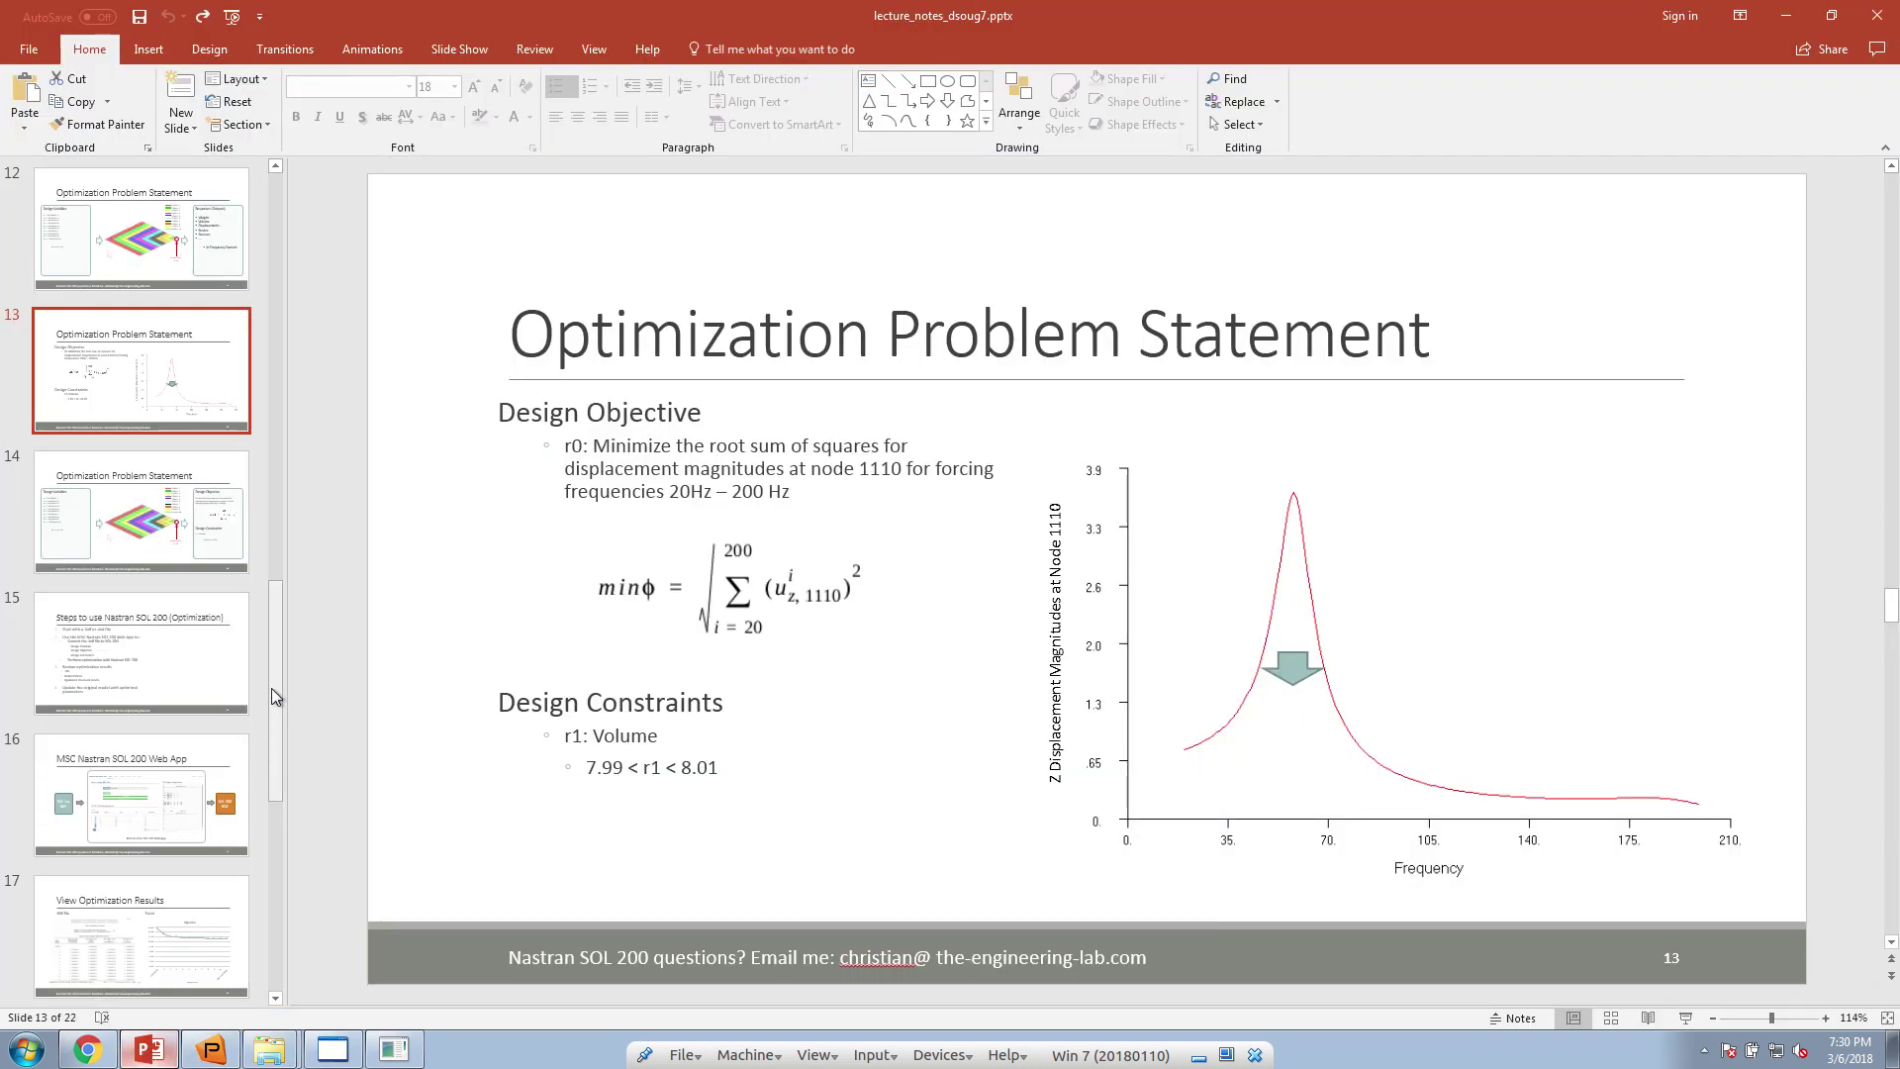
{"action": "left_click_drag", "start_coordinate": [273, 693], "coordinate": [287, 791]}
{"action": "left_click", "coordinate": [87, 1049]}
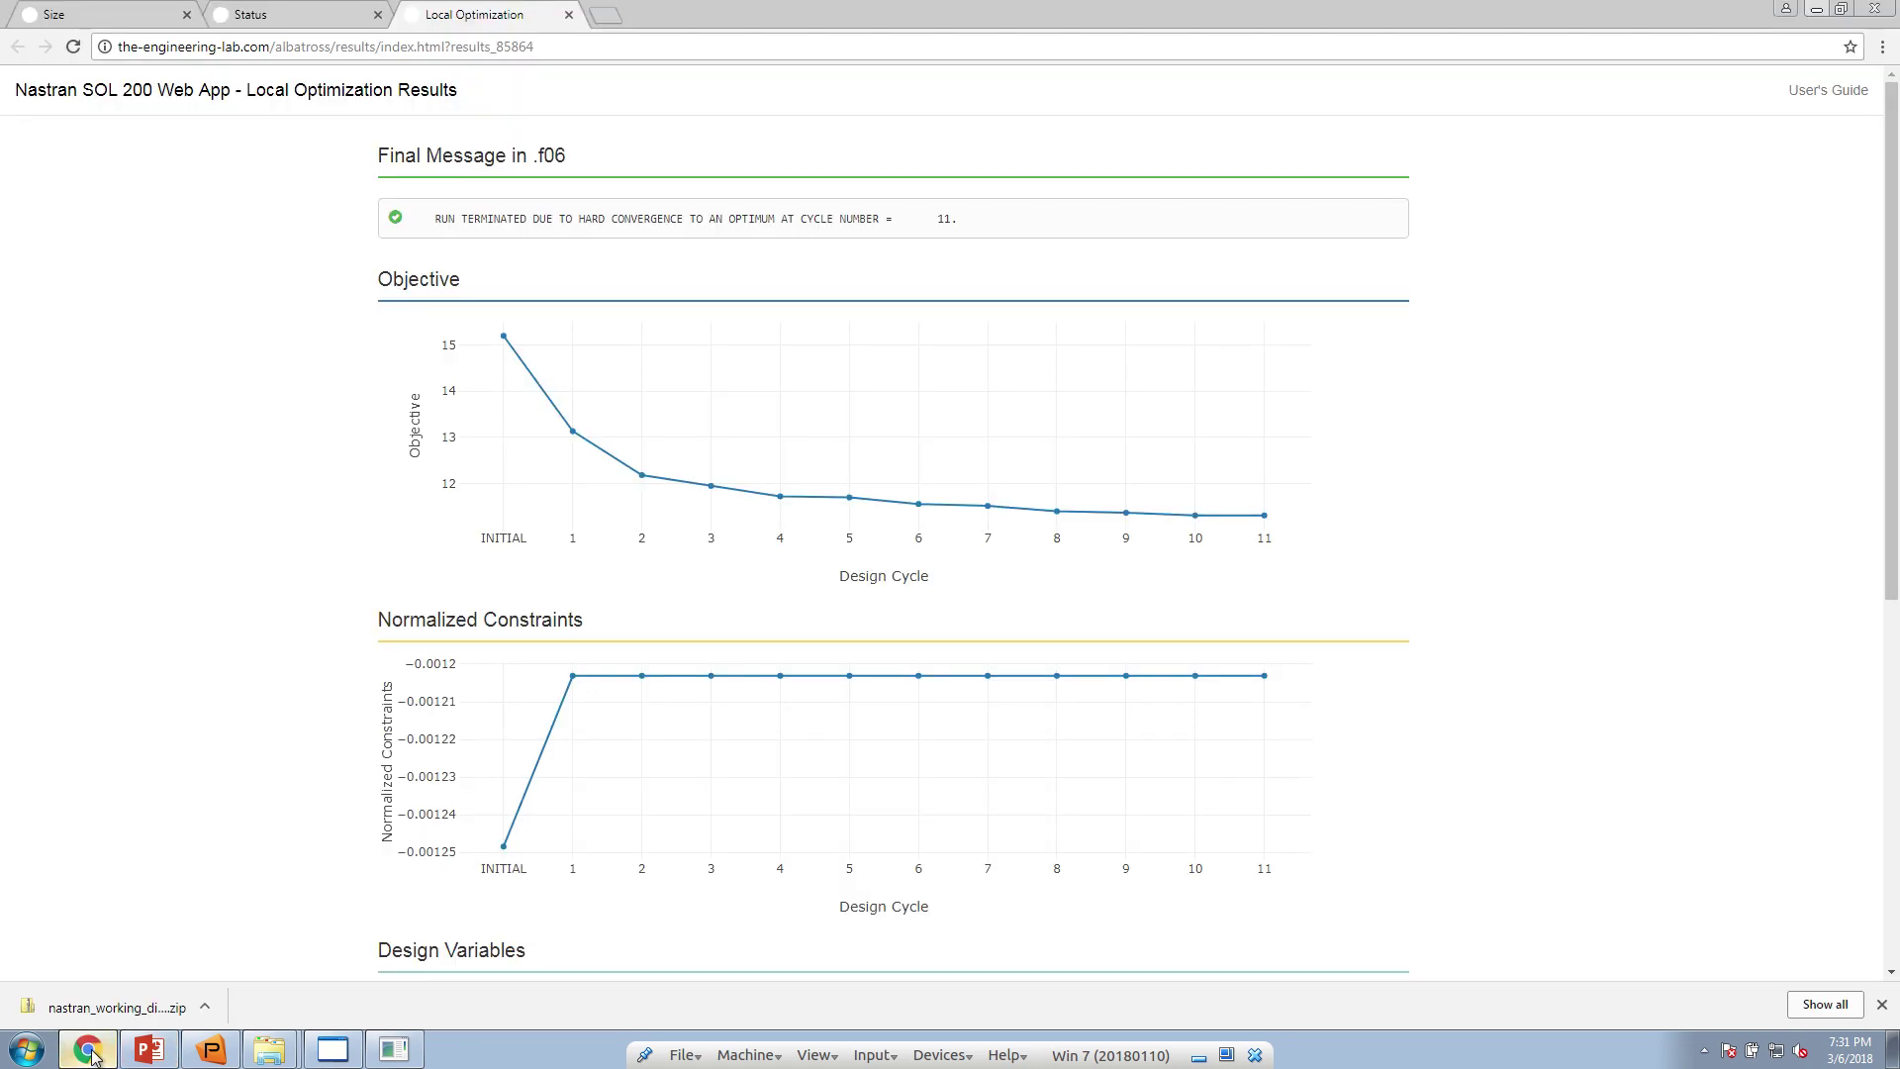
Close the downloads bar and inspect the Normalized Constraints plot at the initial design cycle
{"action": "left_click", "coordinate": [1881, 1004]}
{"action": "scroll", "coordinate": [1694, 915], "scroll_direction": "down", "scroll_amount": 2}
{"action": "mouse_move", "coordinate": [509, 648]}
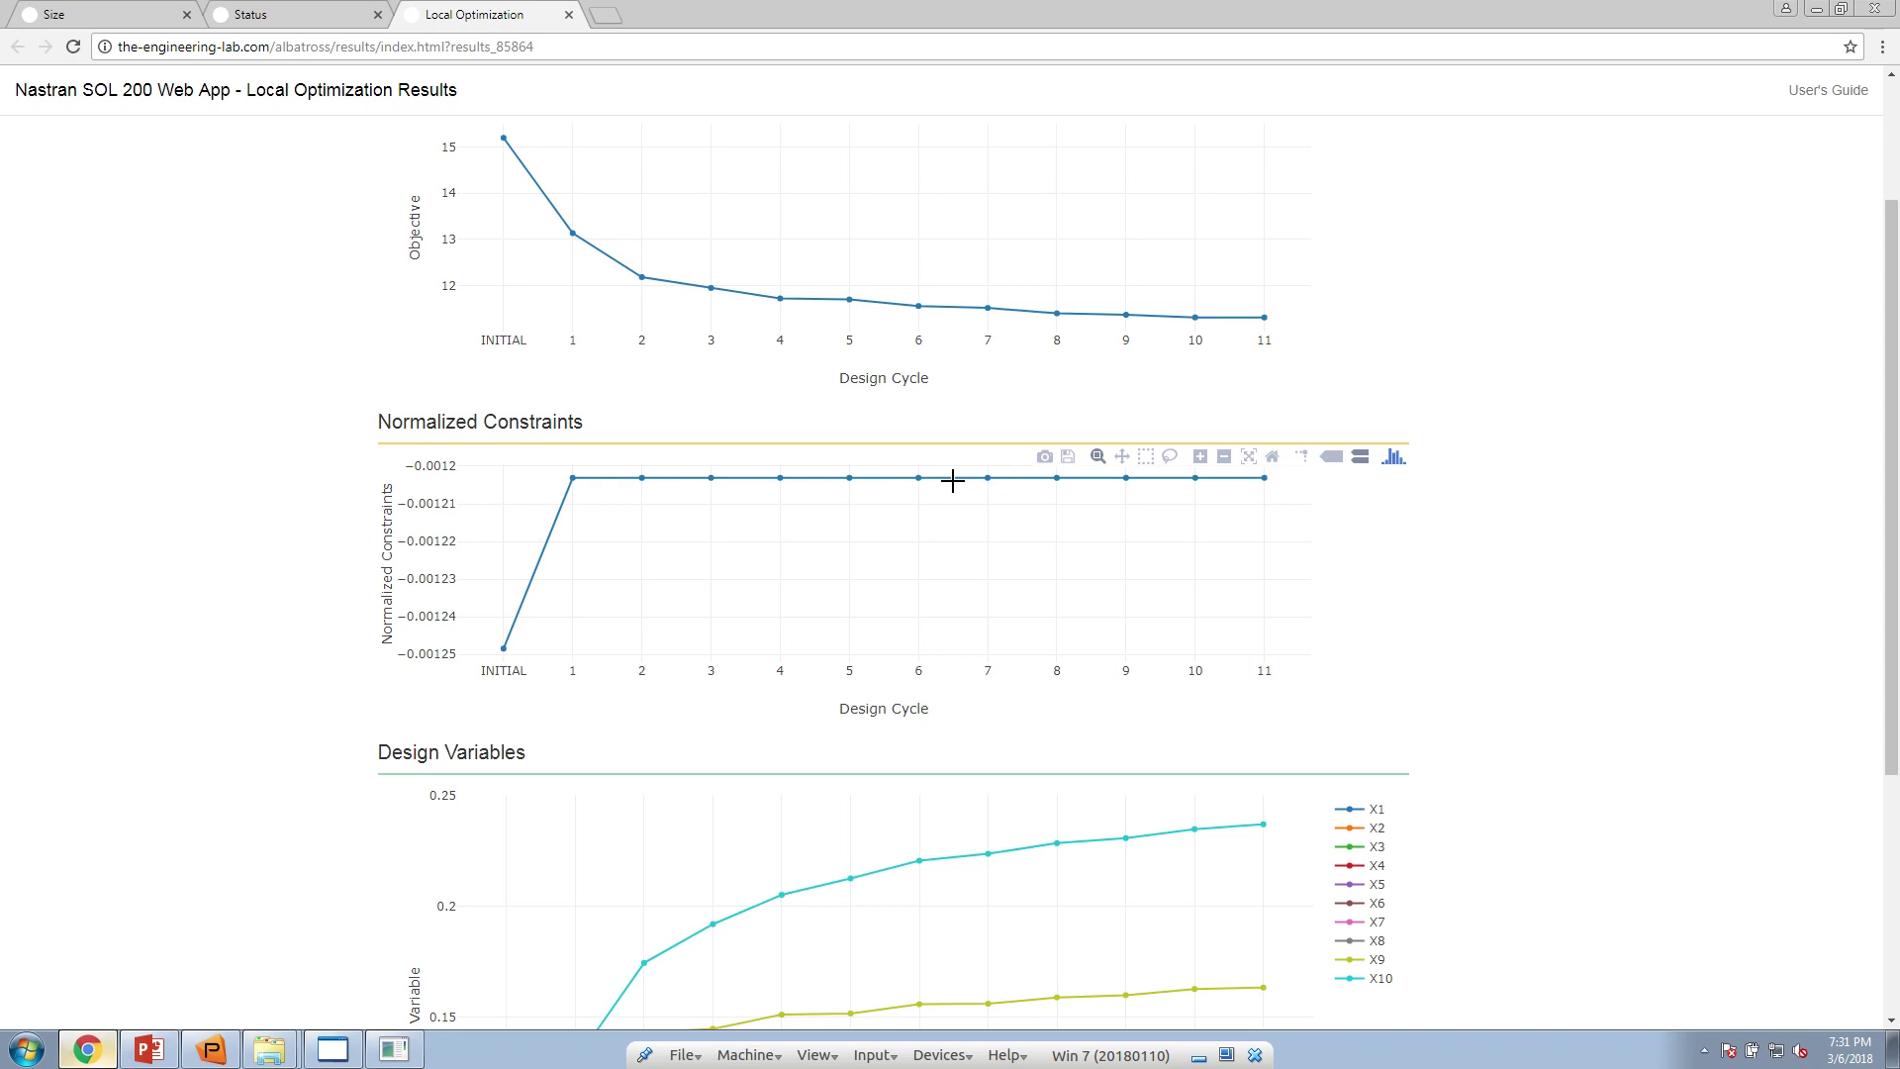
{"action": "triple_click", "coordinate": [423, 427]}
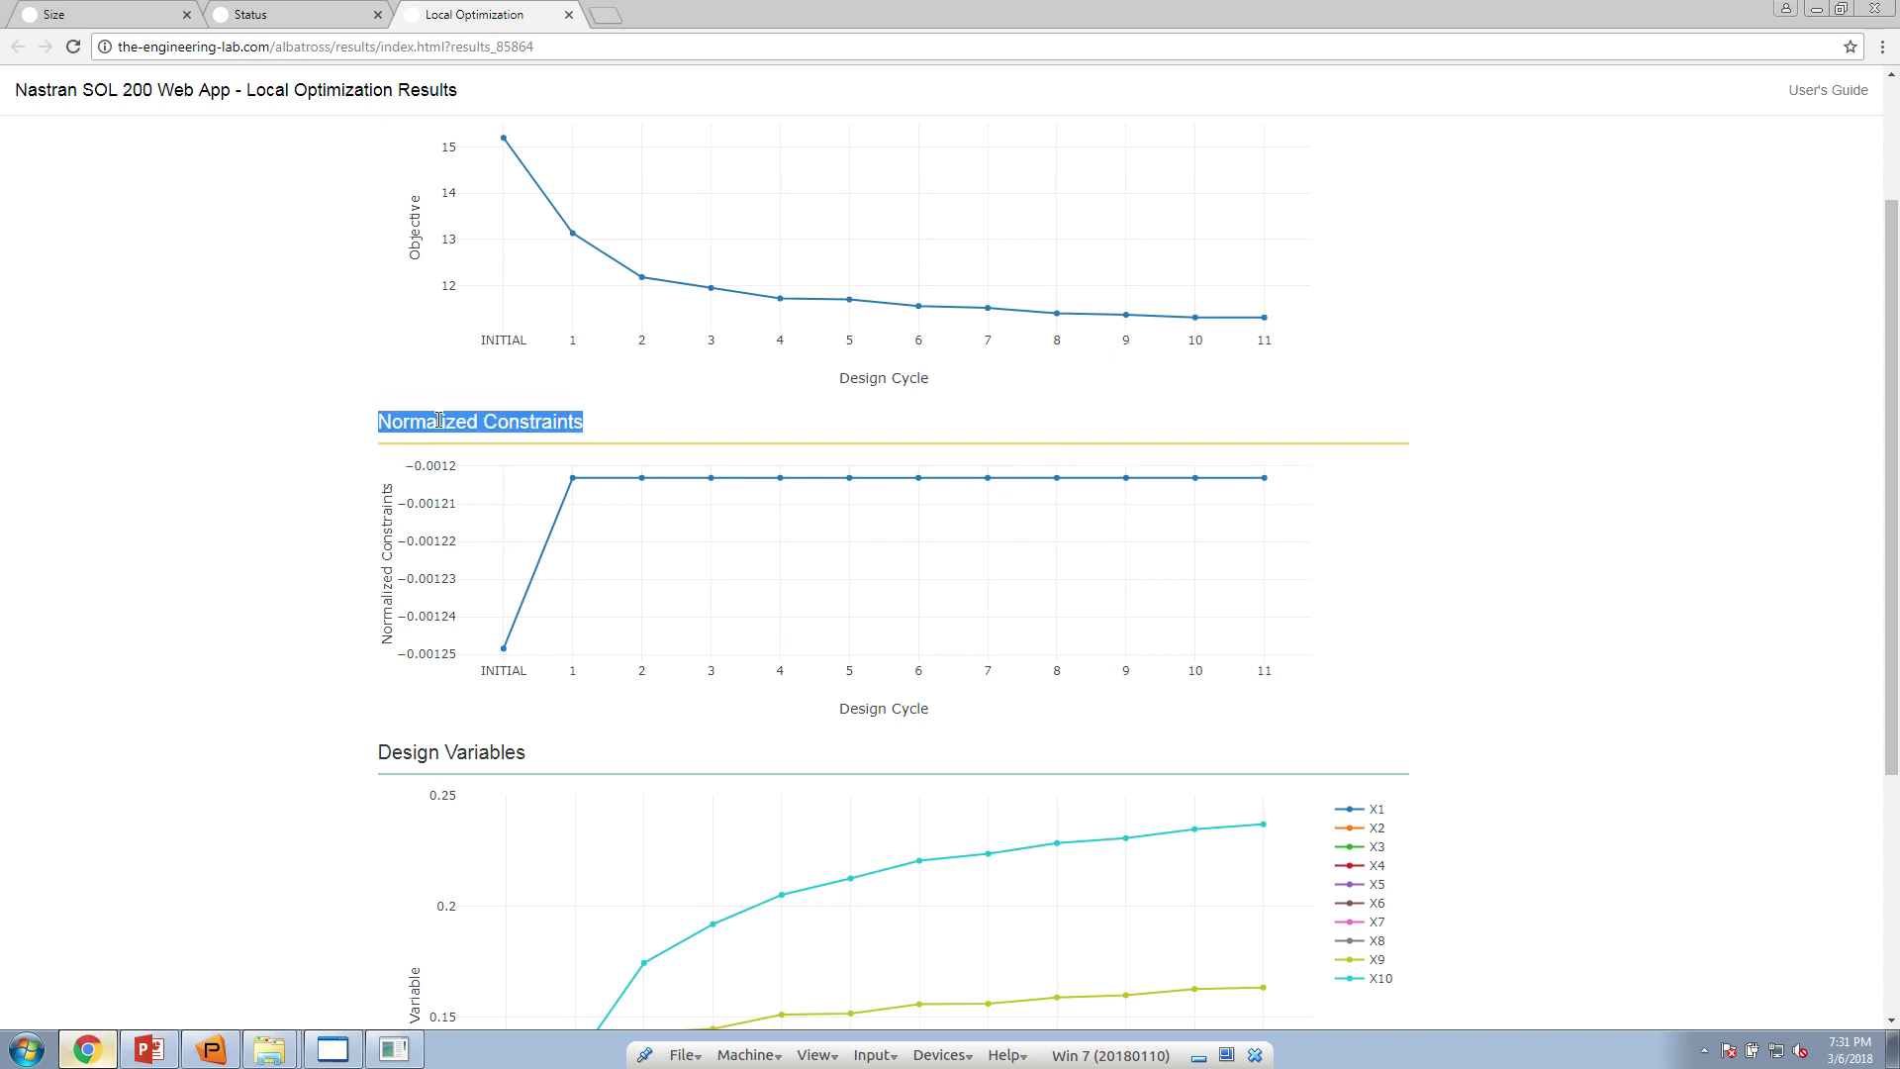
{"action": "mouse_move", "coordinate": [500, 544]}
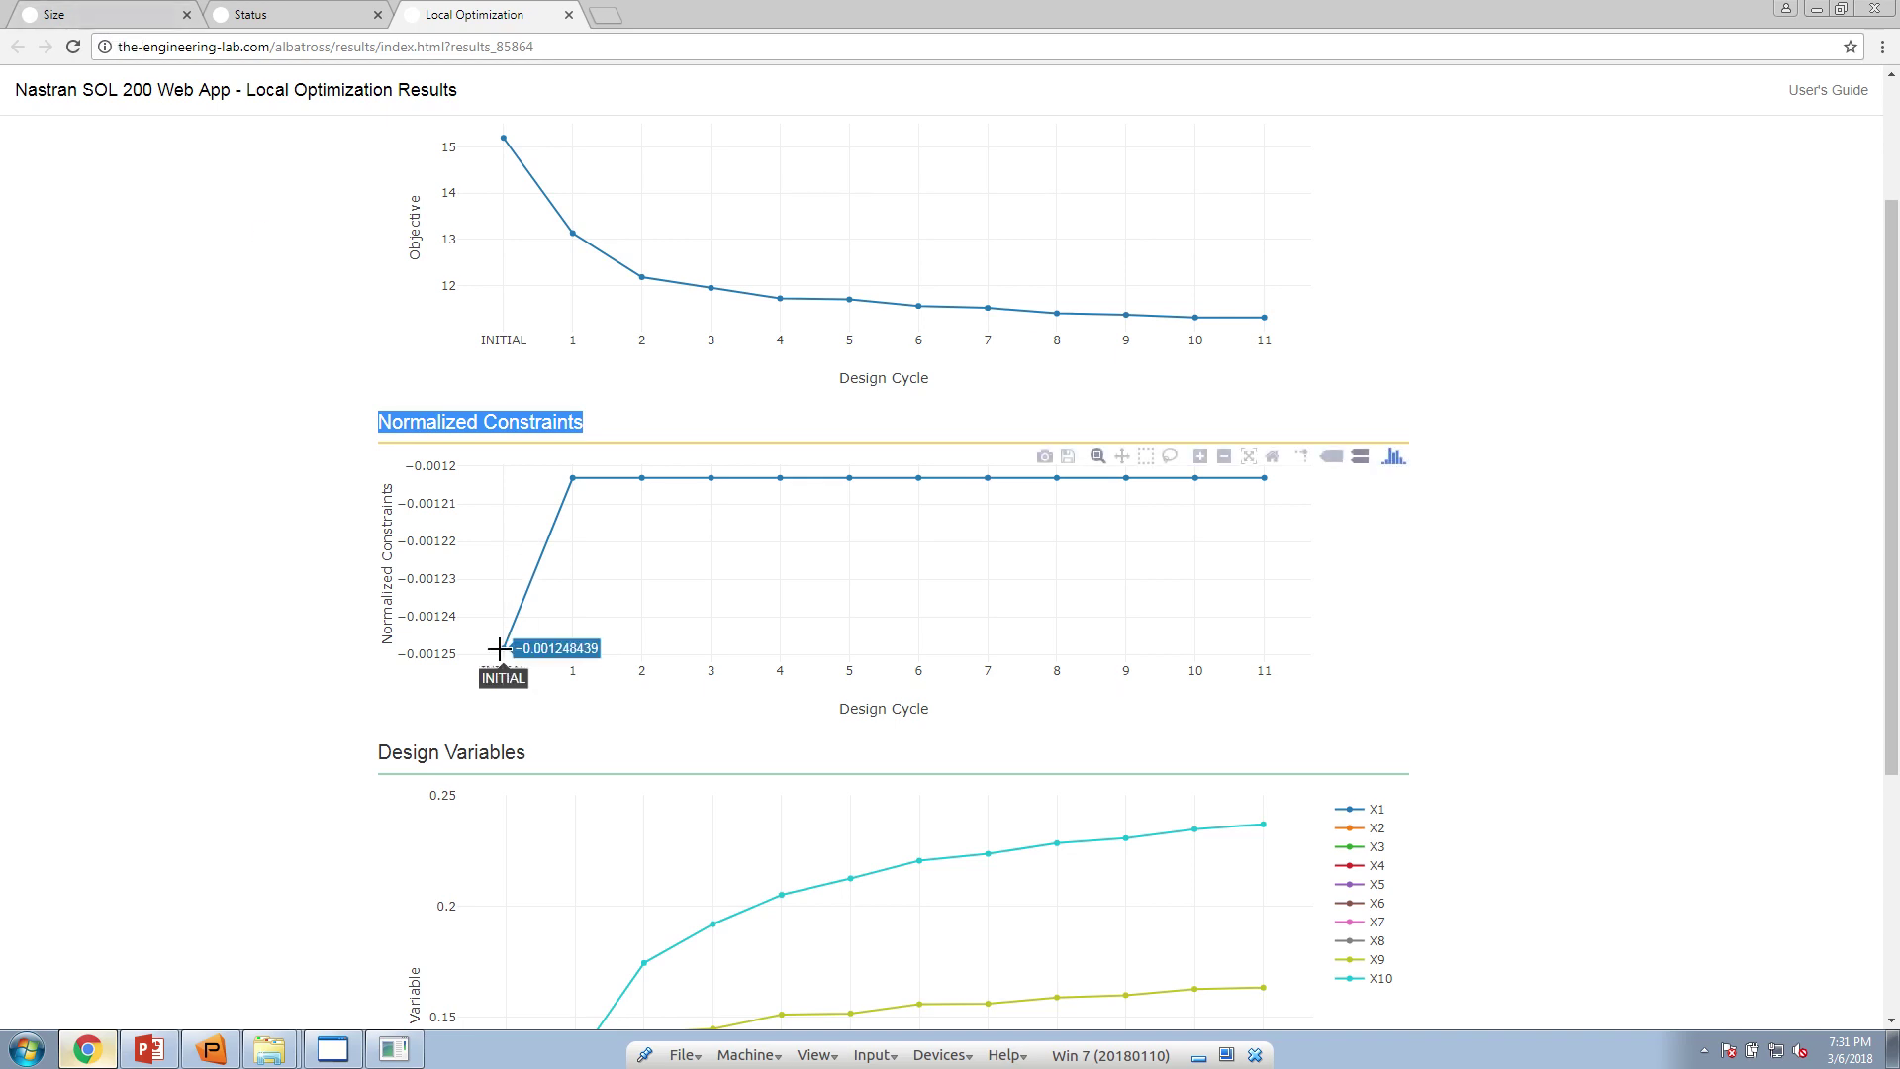
Open the Responses (.f06) results app from the Size app and upload model.f06 to it
{"action": "left_click", "coordinate": [61, 14]}
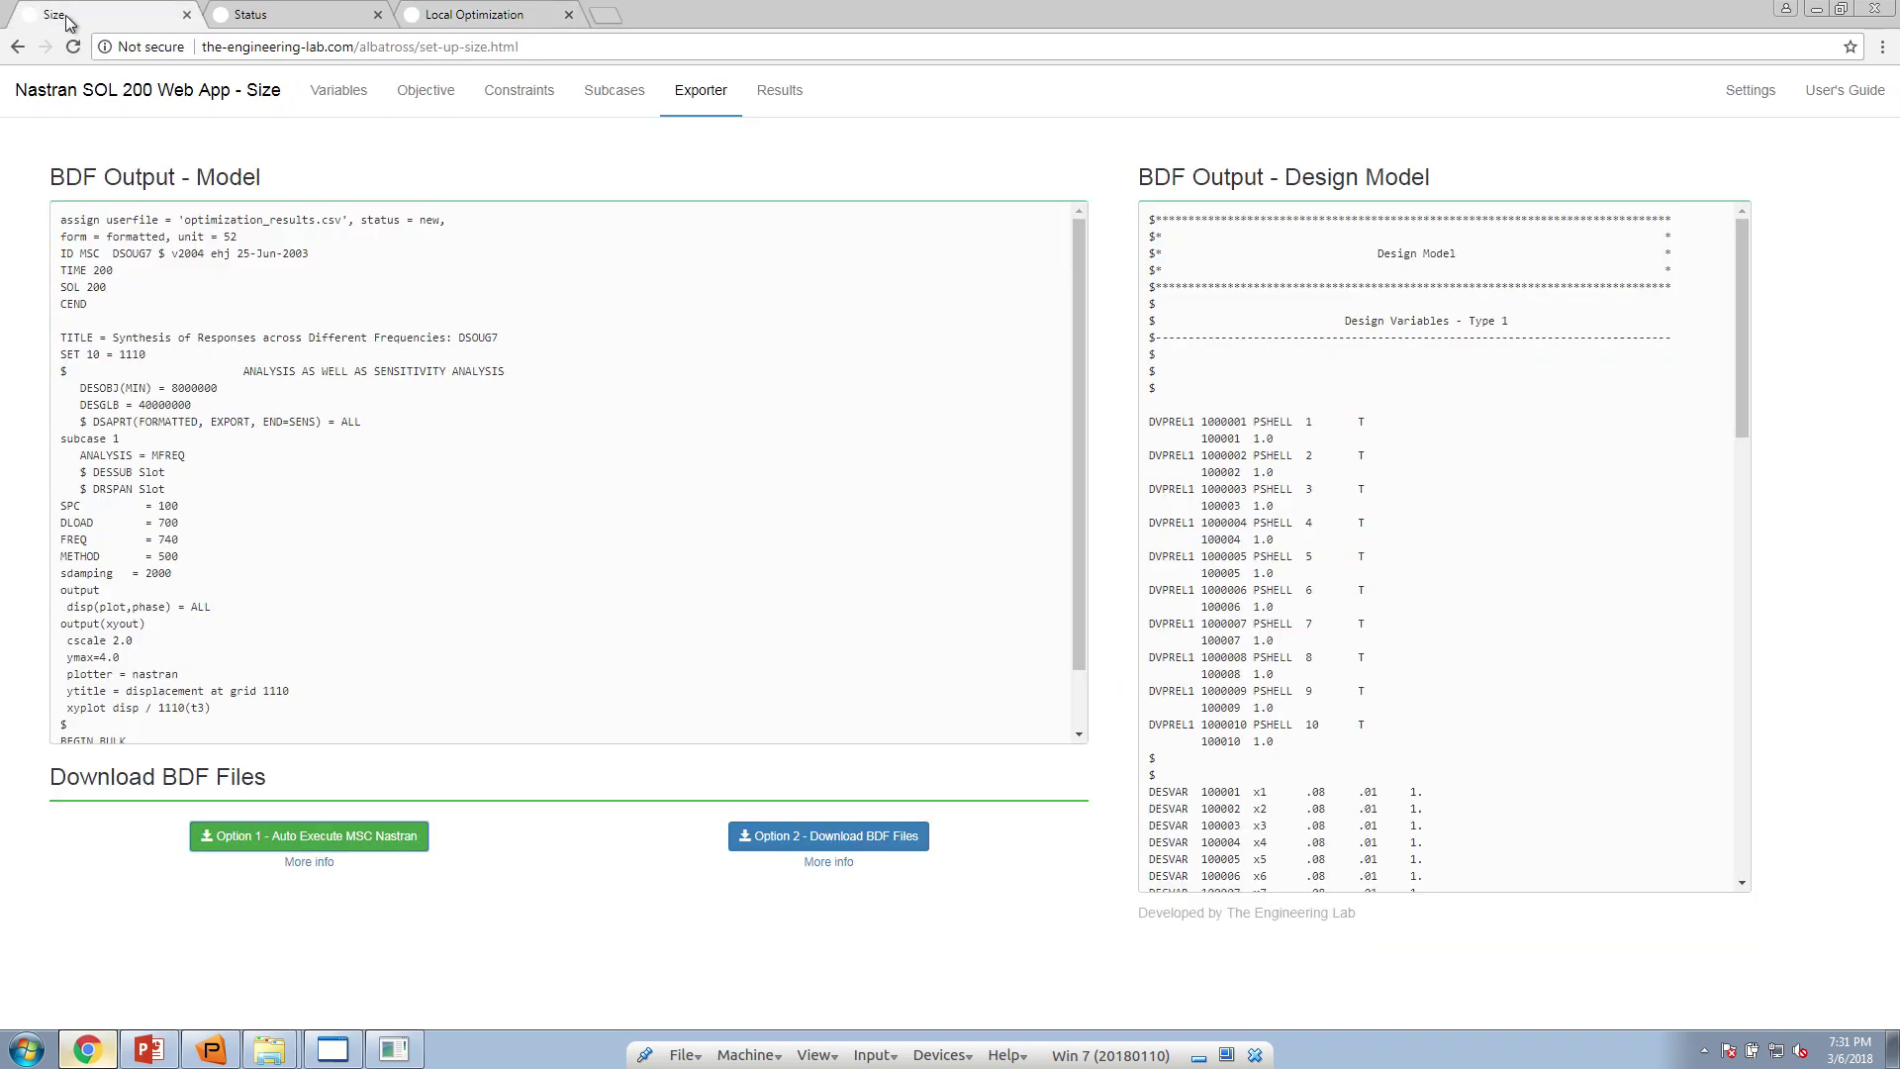
{"action": "left_click", "coordinate": [774, 102]}
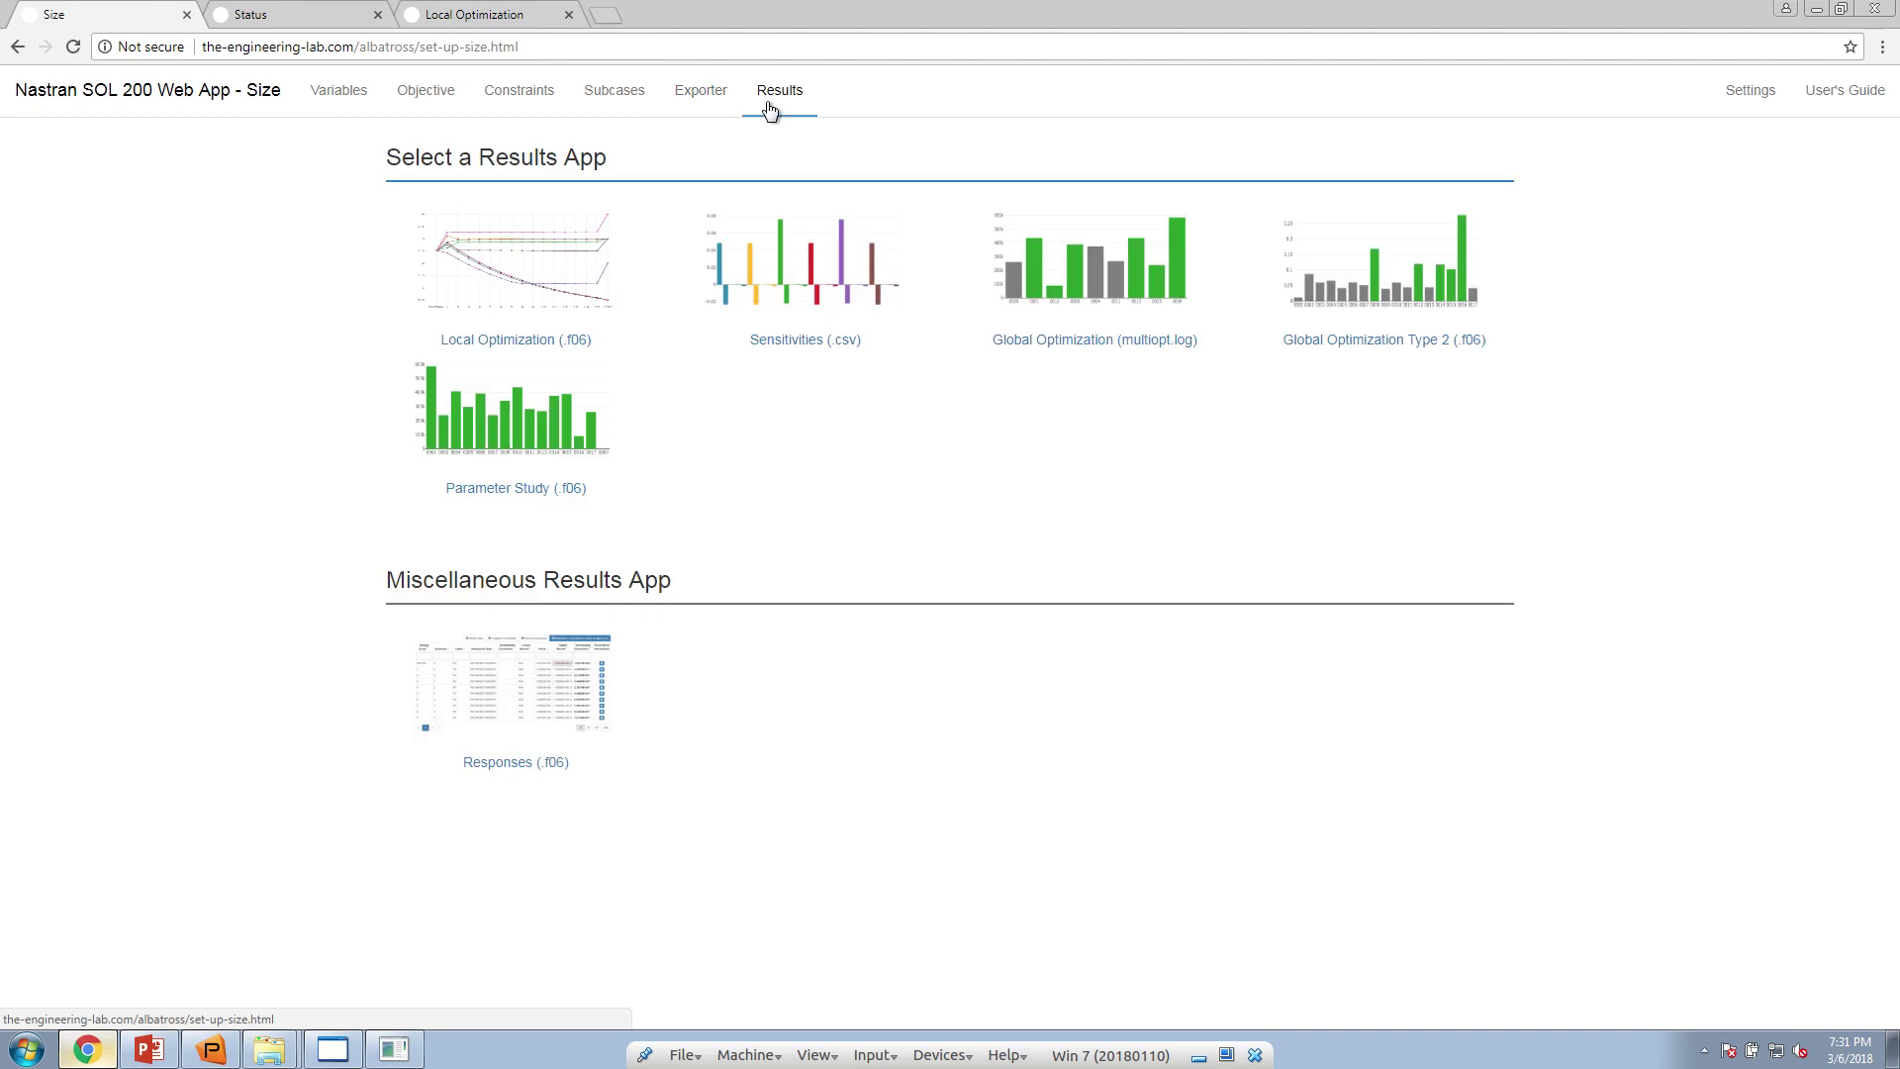
{"action": "left_click", "coordinate": [510, 762]}
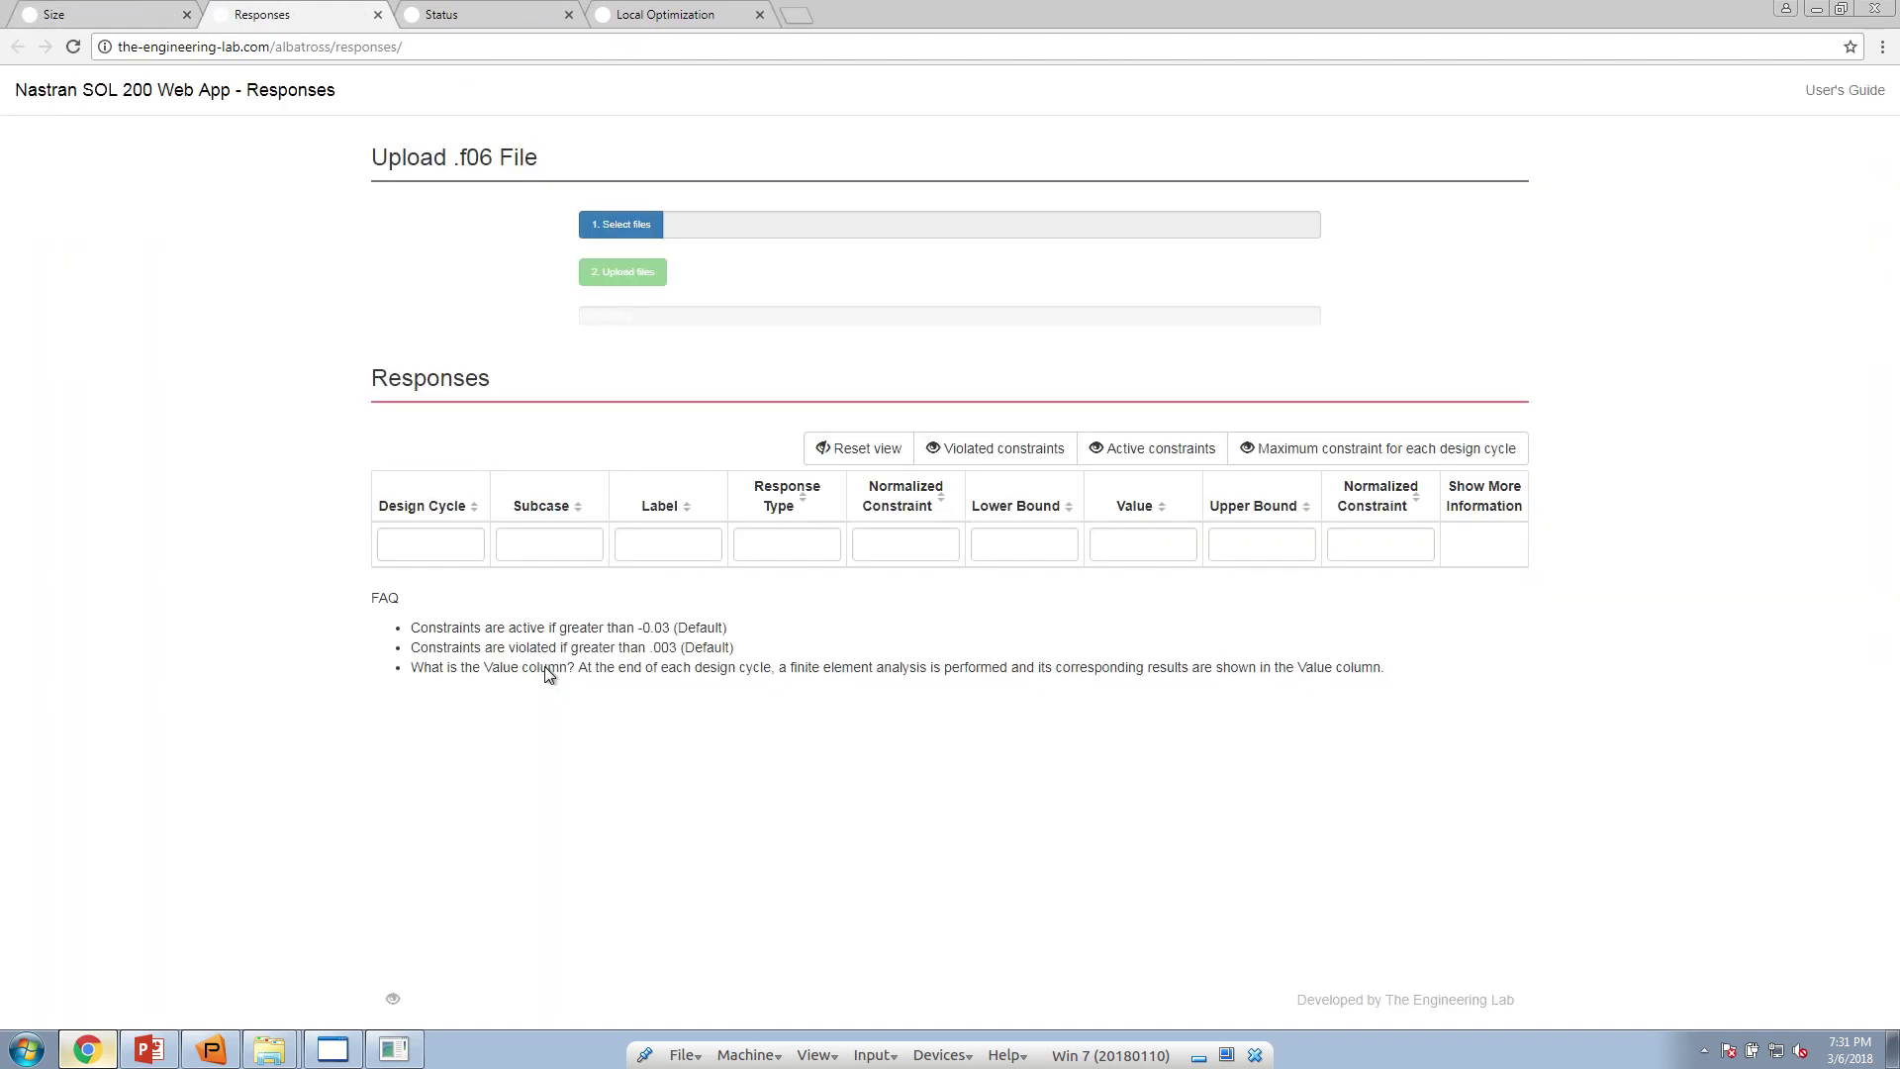
{"action": "left_click", "coordinate": [613, 229]}
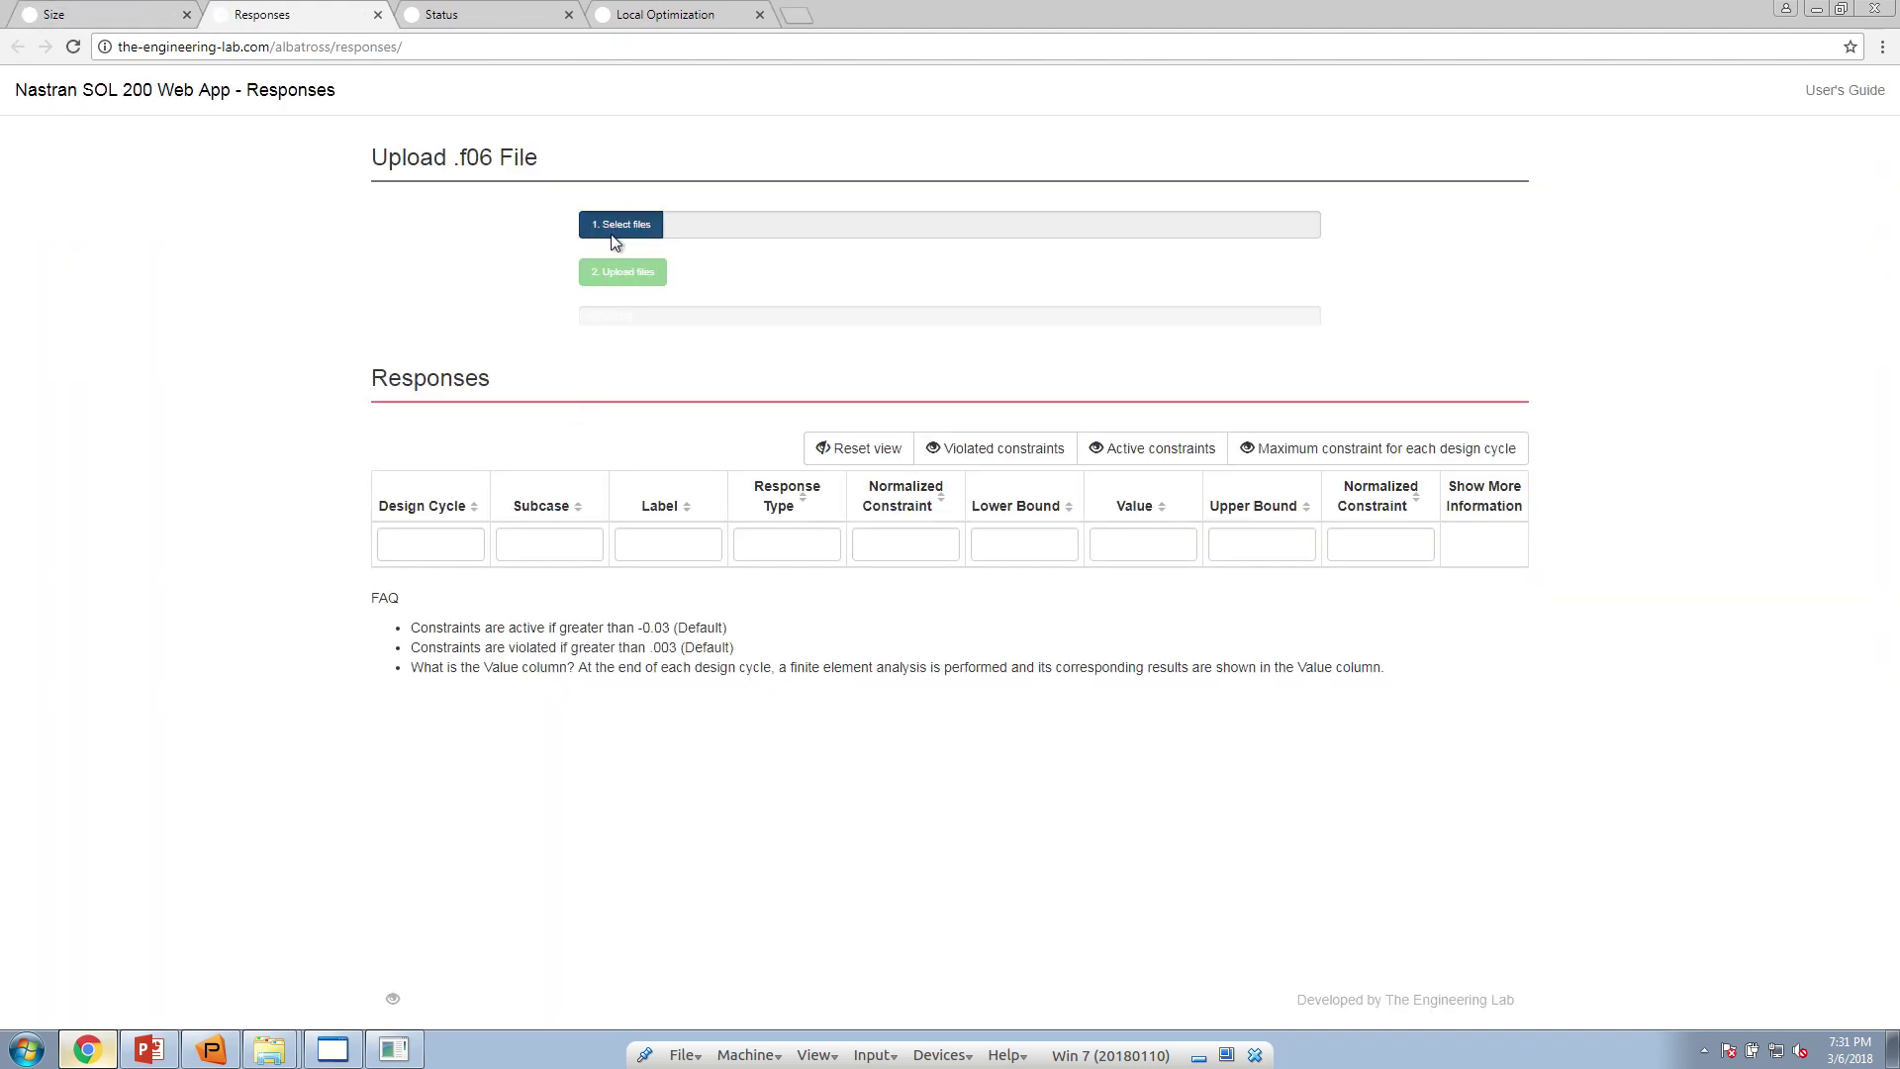
{"action": "left_click", "coordinate": [99, 156]}
{"action": "double_click", "coordinate": [235, 144]}
{"action": "double_click", "coordinate": [237, 156]}
{"action": "left_click", "coordinate": [608, 272]}
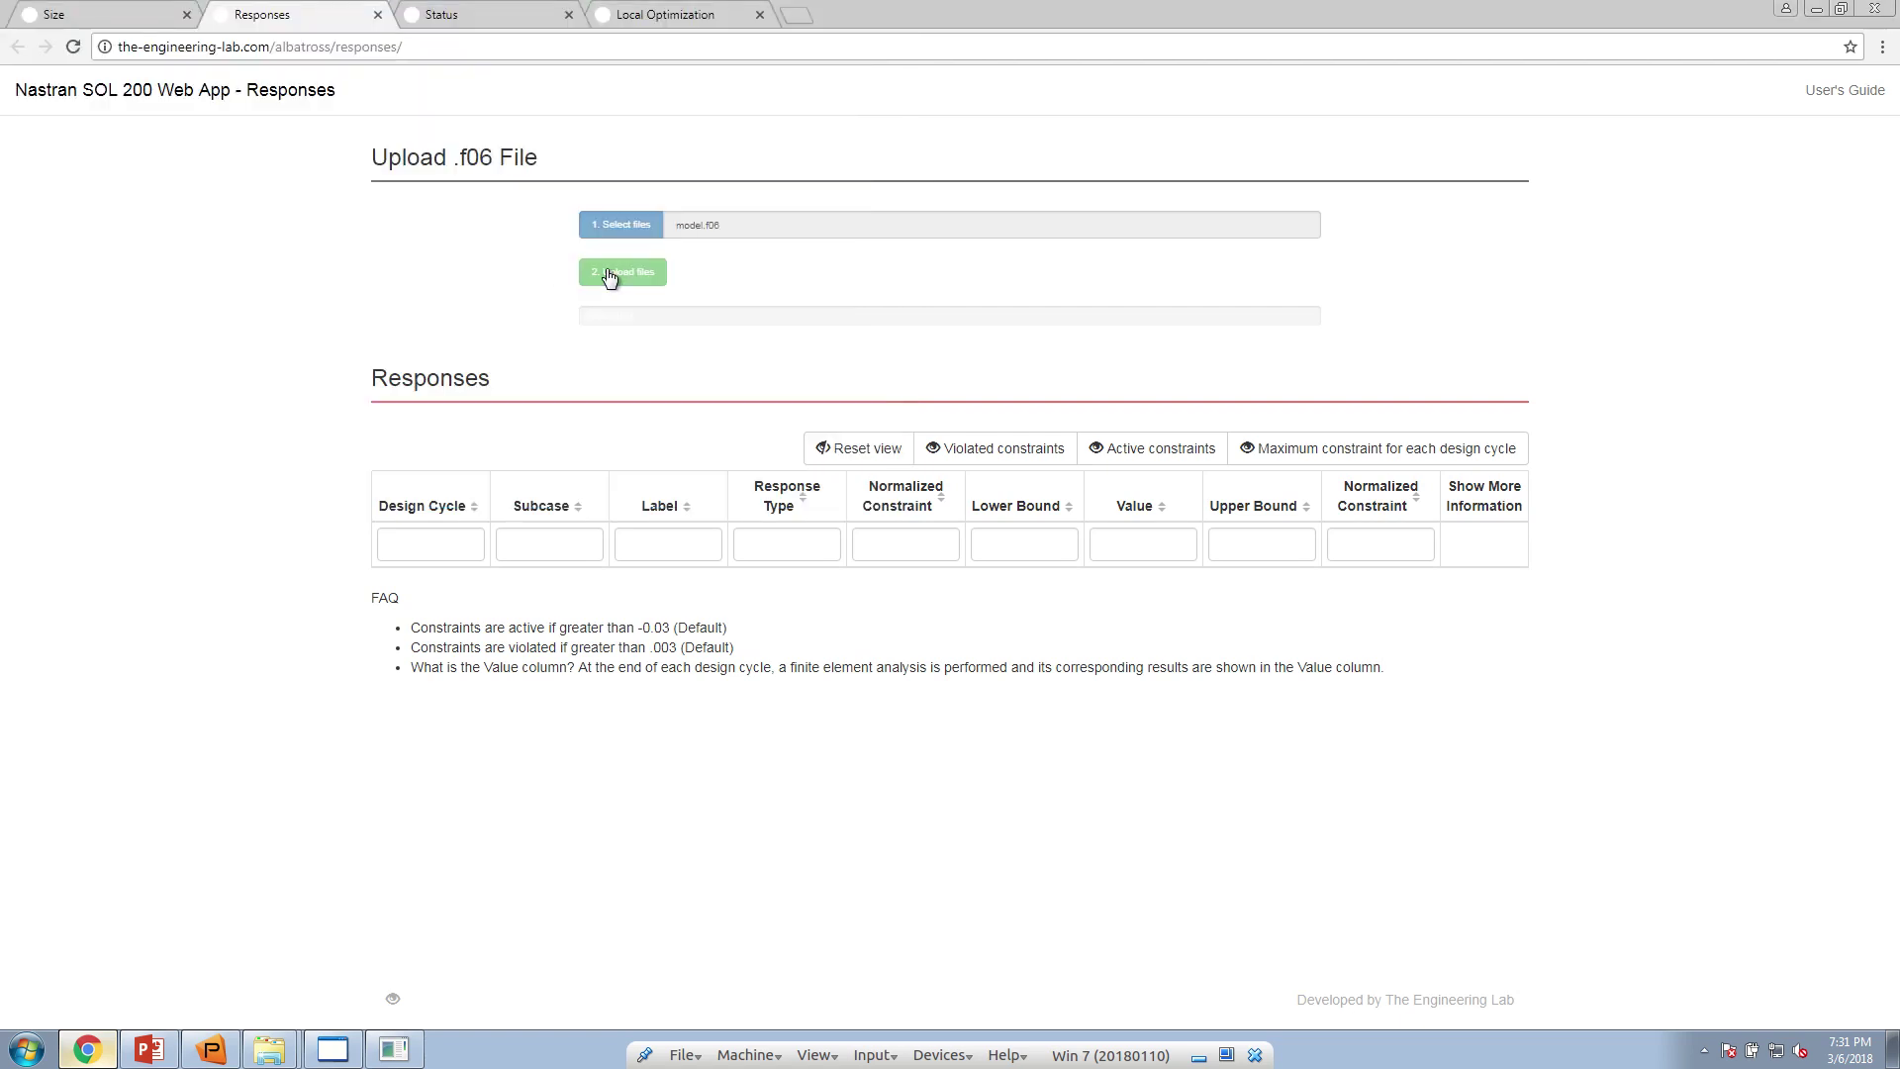
Detach the Local Optimization results into a separate window and place it beside the Responses window, widened to show the full plots
{"action": "left_click_drag", "start_coordinate": [869, 20], "coordinate": [0, 378]}
{"action": "left_click_drag", "start_coordinate": [670, 30], "coordinate": [453, 186]}
{"action": "left_click_drag", "start_coordinate": [1124, 180], "coordinate": [1894, 184]}
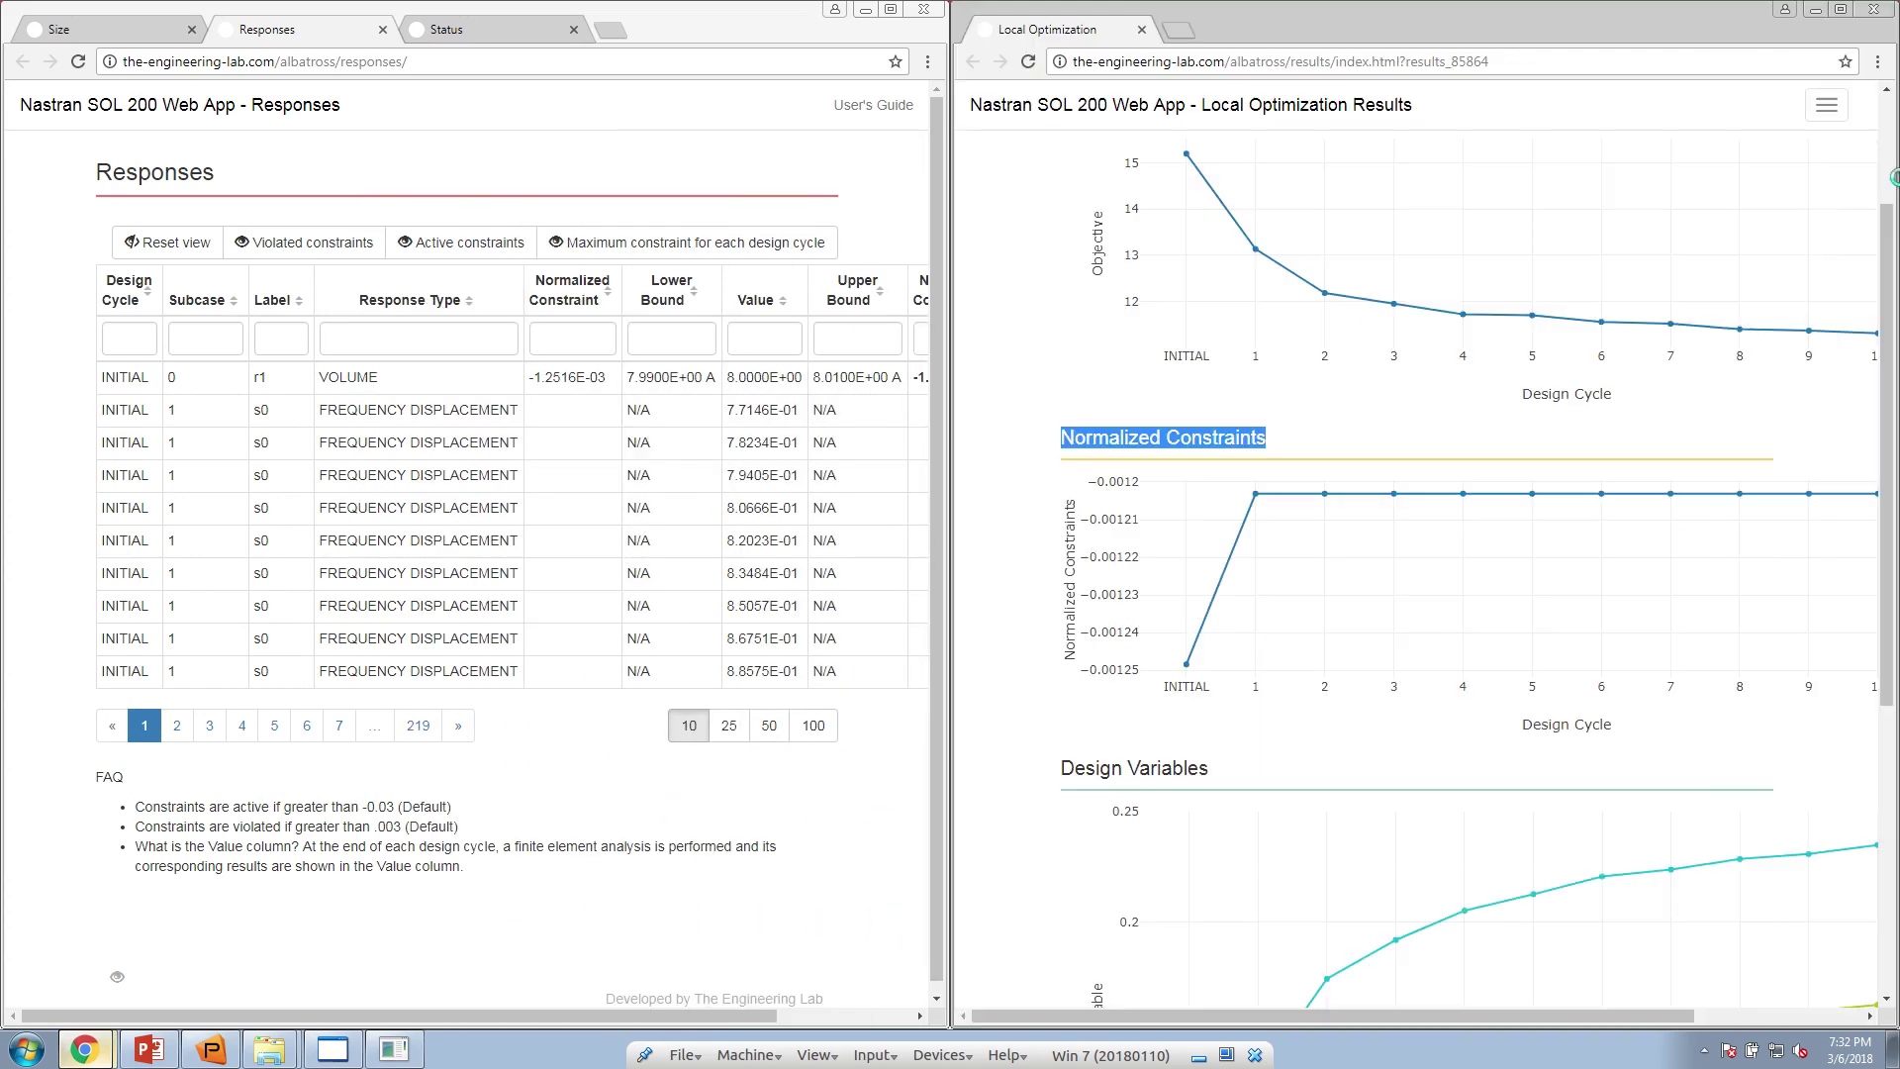
{"action": "left_click", "coordinate": [964, 673]}
{"action": "left_click_drag", "start_coordinate": [953, 664], "coordinate": [733, 665]}
{"action": "mouse_move", "coordinate": [968, 664]}
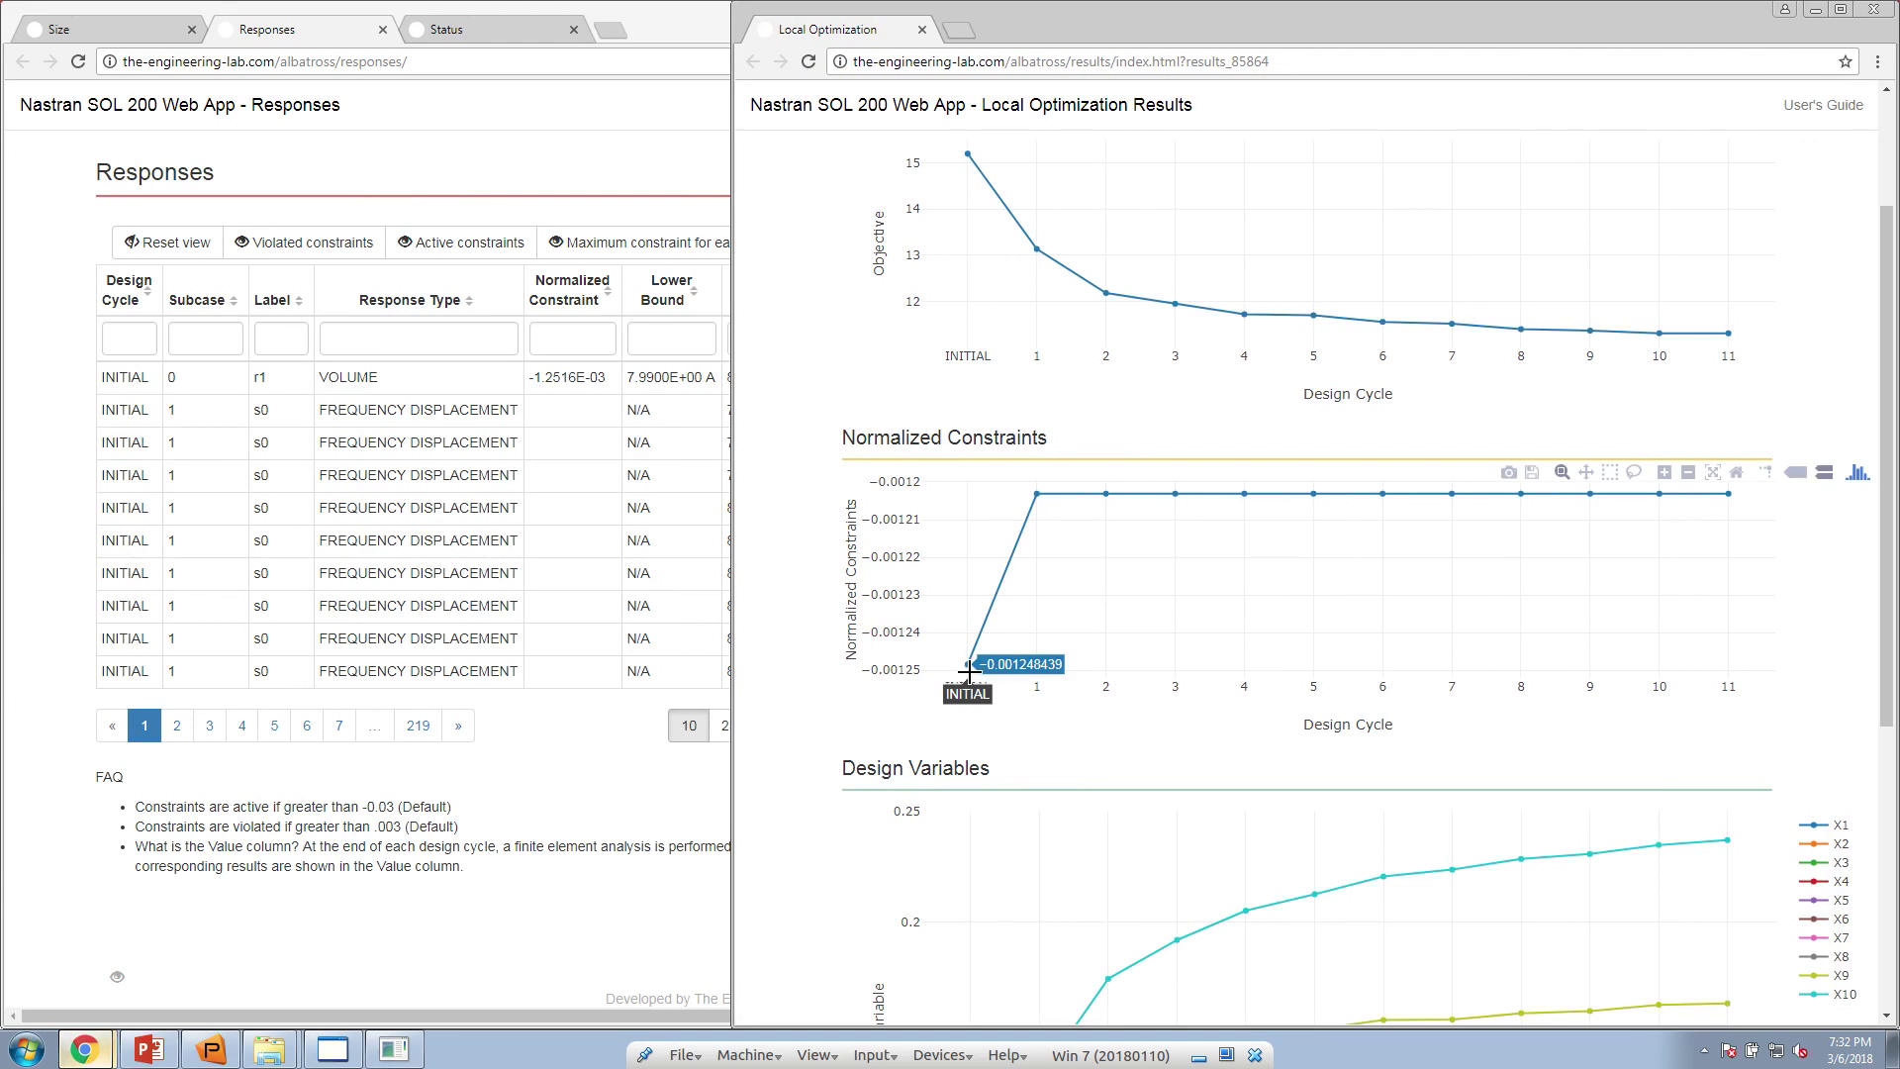
Bring the Responses window forward and widen it until all columns of the responses table fit
{"action": "left_click", "coordinate": [228, 950]}
{"action": "left_click_drag", "start_coordinate": [282, 1015], "coordinate": [388, 1018]}
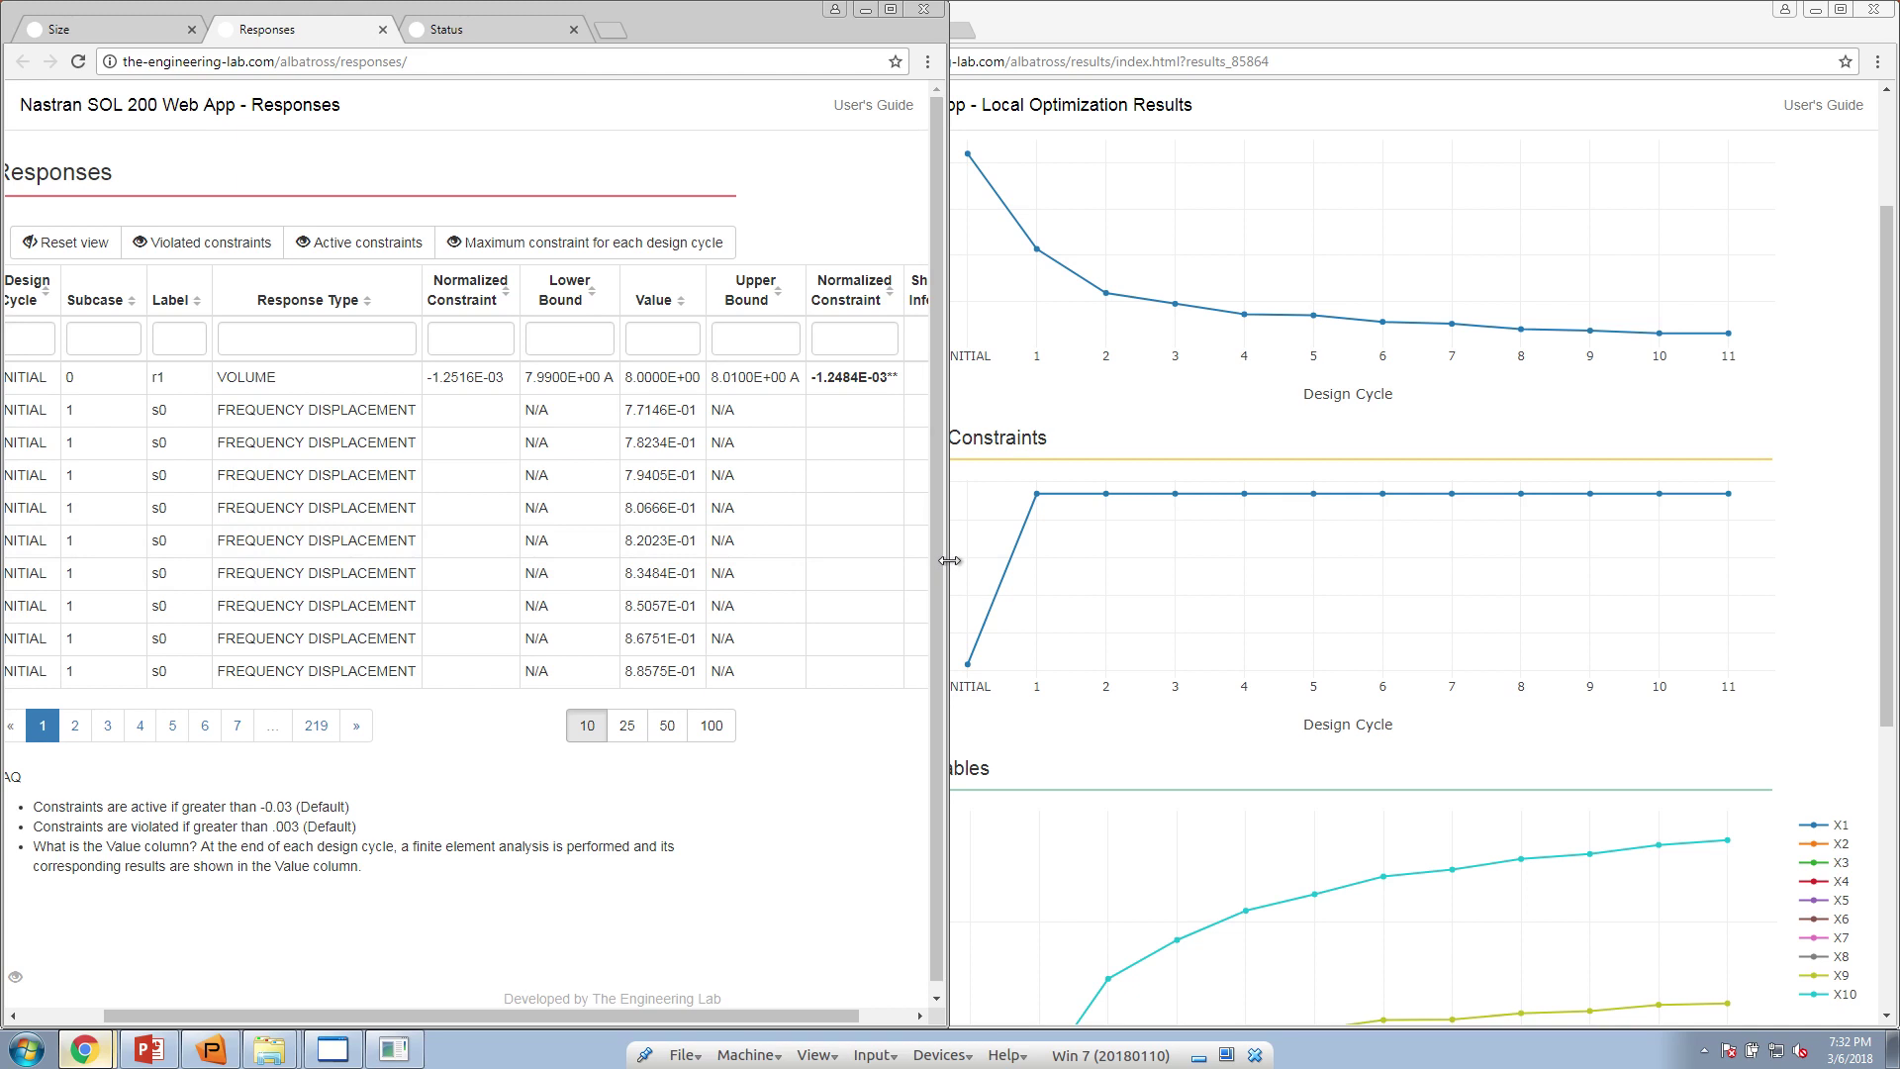
{"action": "left_click_drag", "start_coordinate": [947, 561], "coordinate": [1343, 561]}
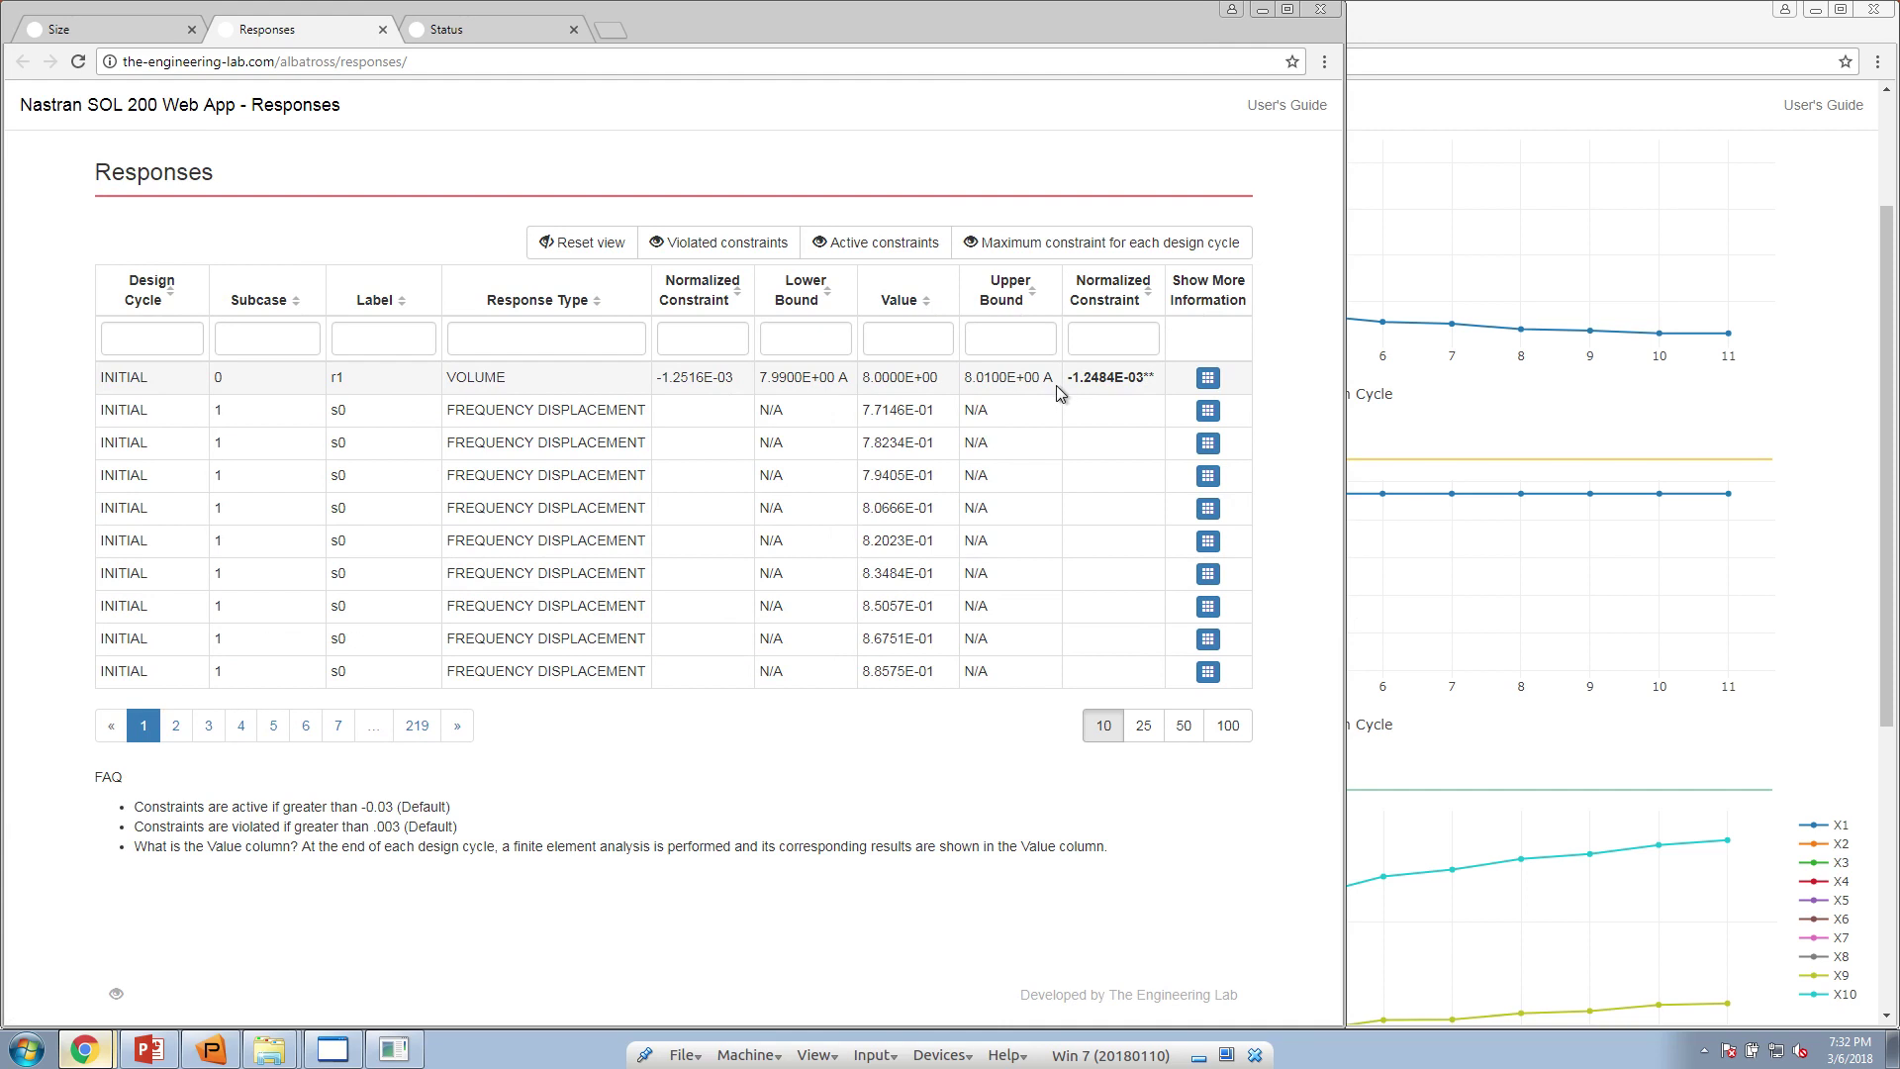
Limit the responses table to the maximum constraint for each design cycle and show 25 rows per page
{"action": "double_click", "coordinate": [486, 375]}
{"action": "left_click", "coordinate": [522, 400]}
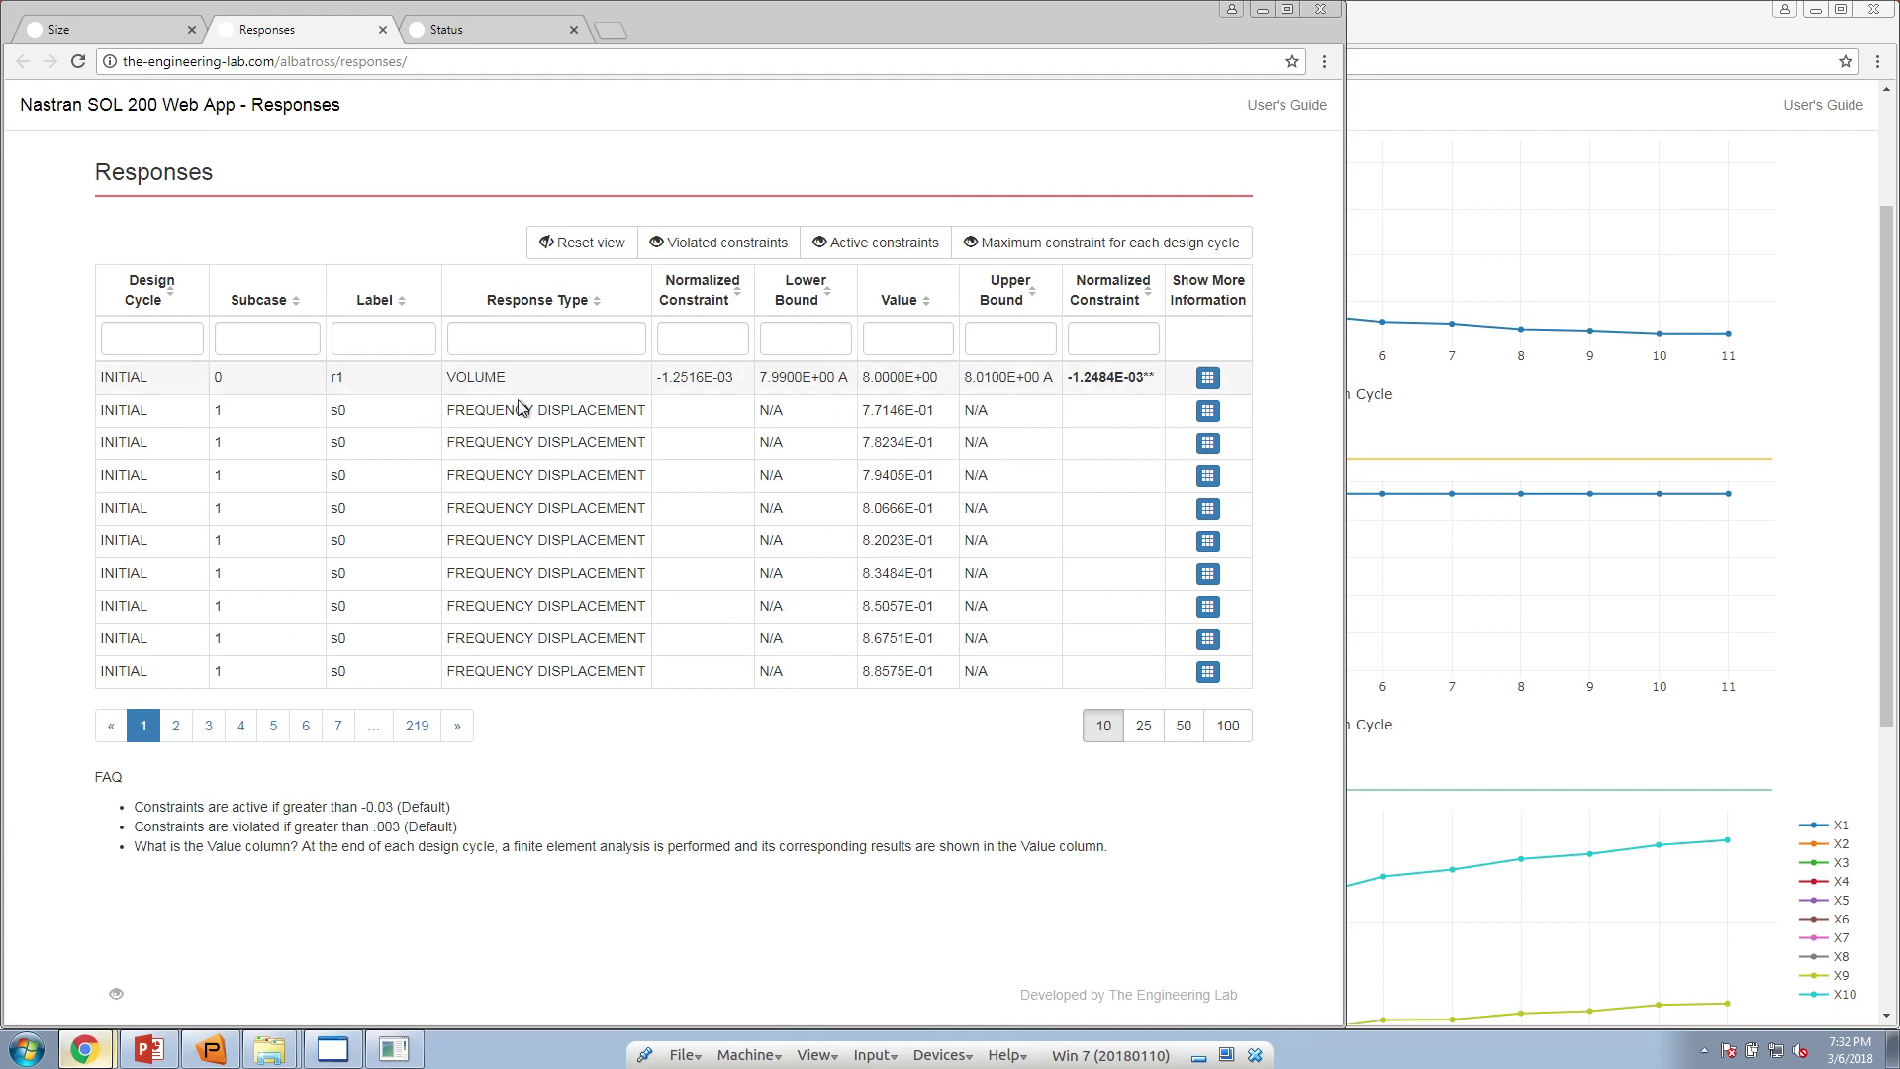
{"action": "left_click", "coordinate": [1054, 246]}
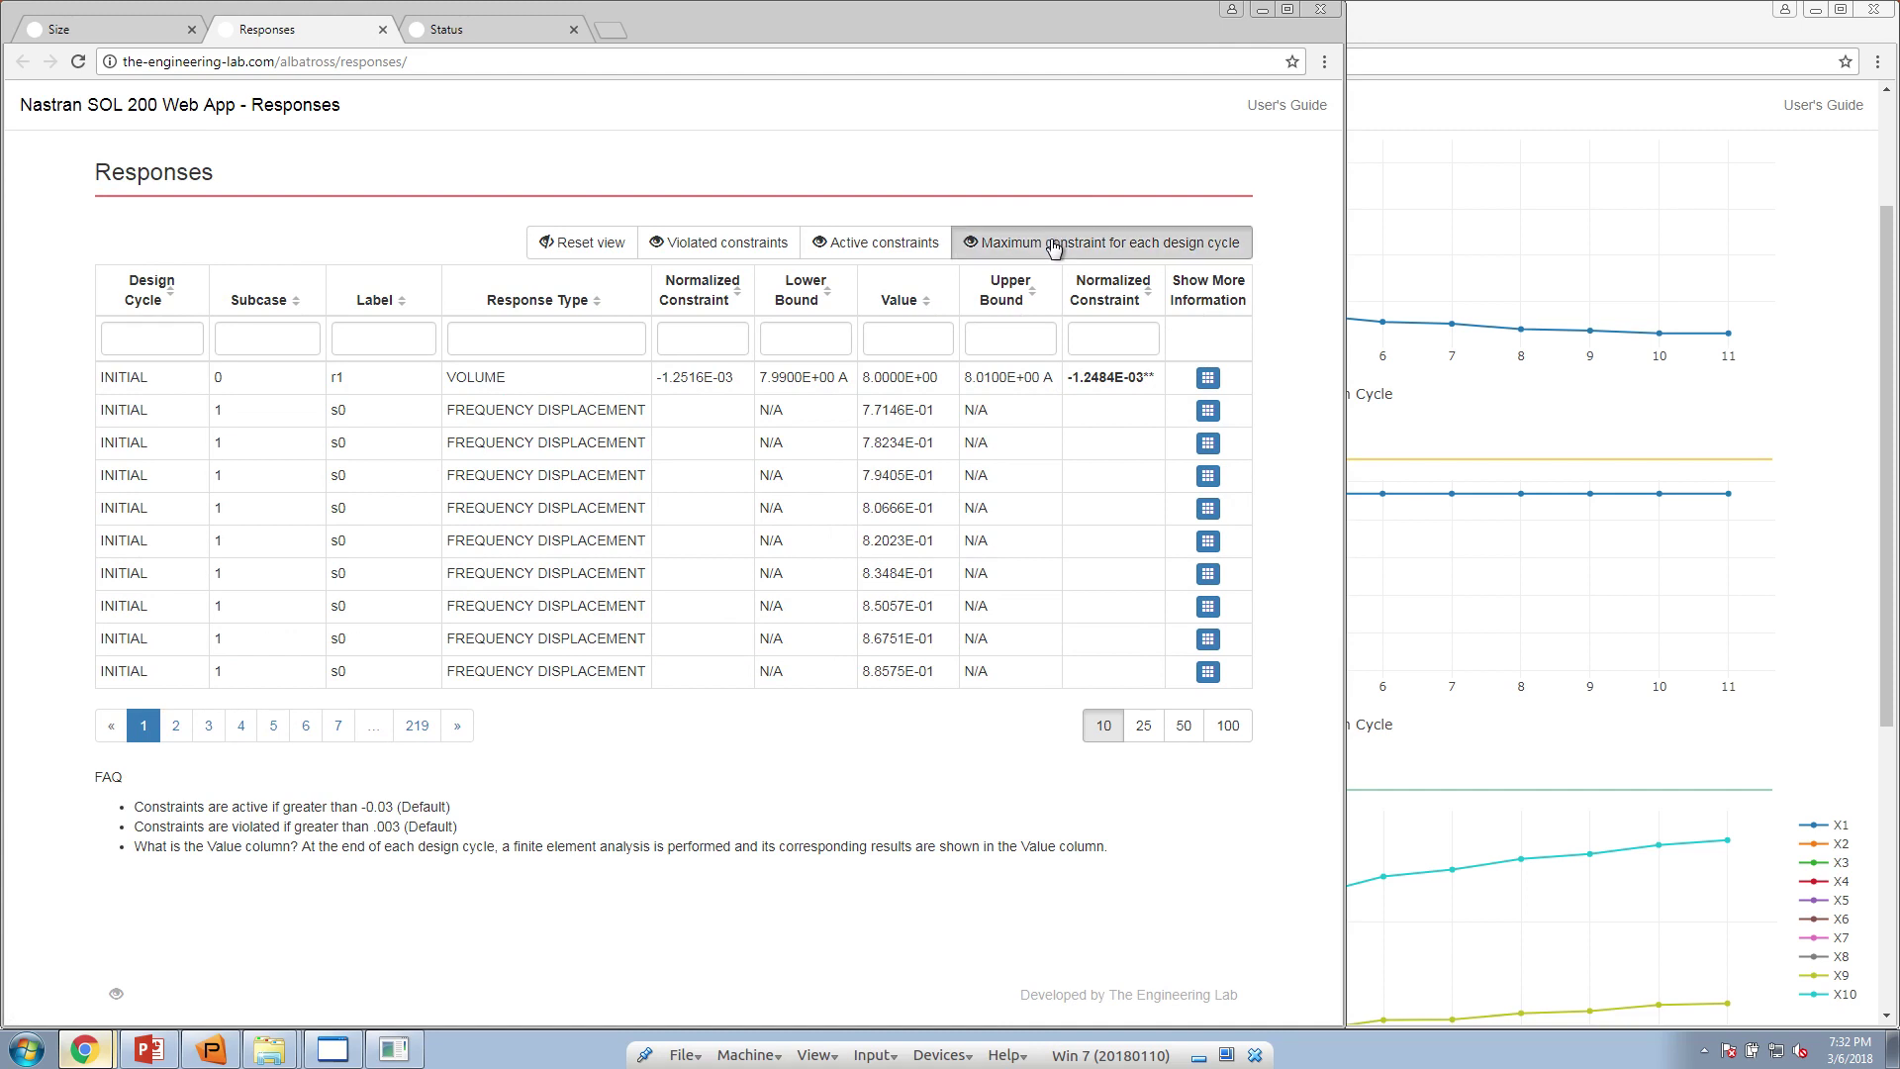
{"action": "left_click", "coordinate": [1153, 728]}
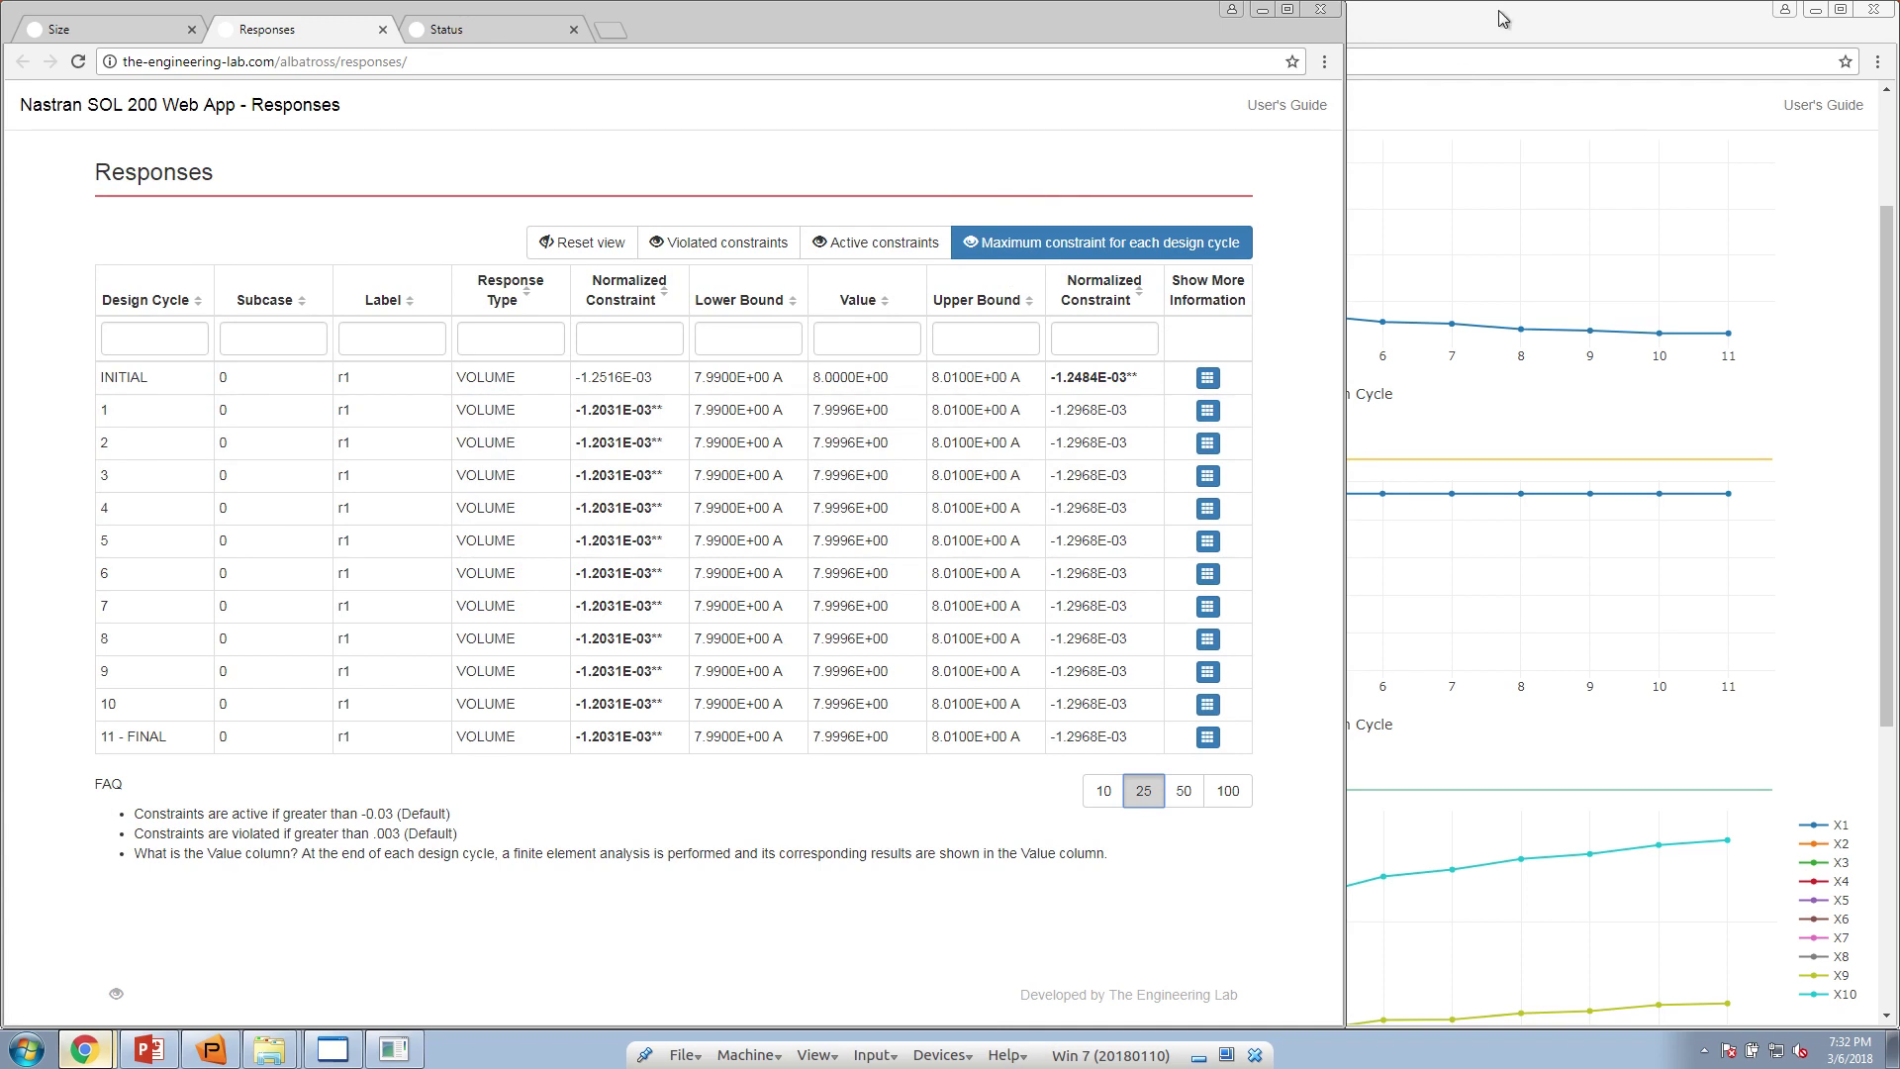
Rearrange the Responses and Local Optimization windows so the constraint table and the plots are readable side by side
{"action": "left_click", "coordinate": [1459, 62]}
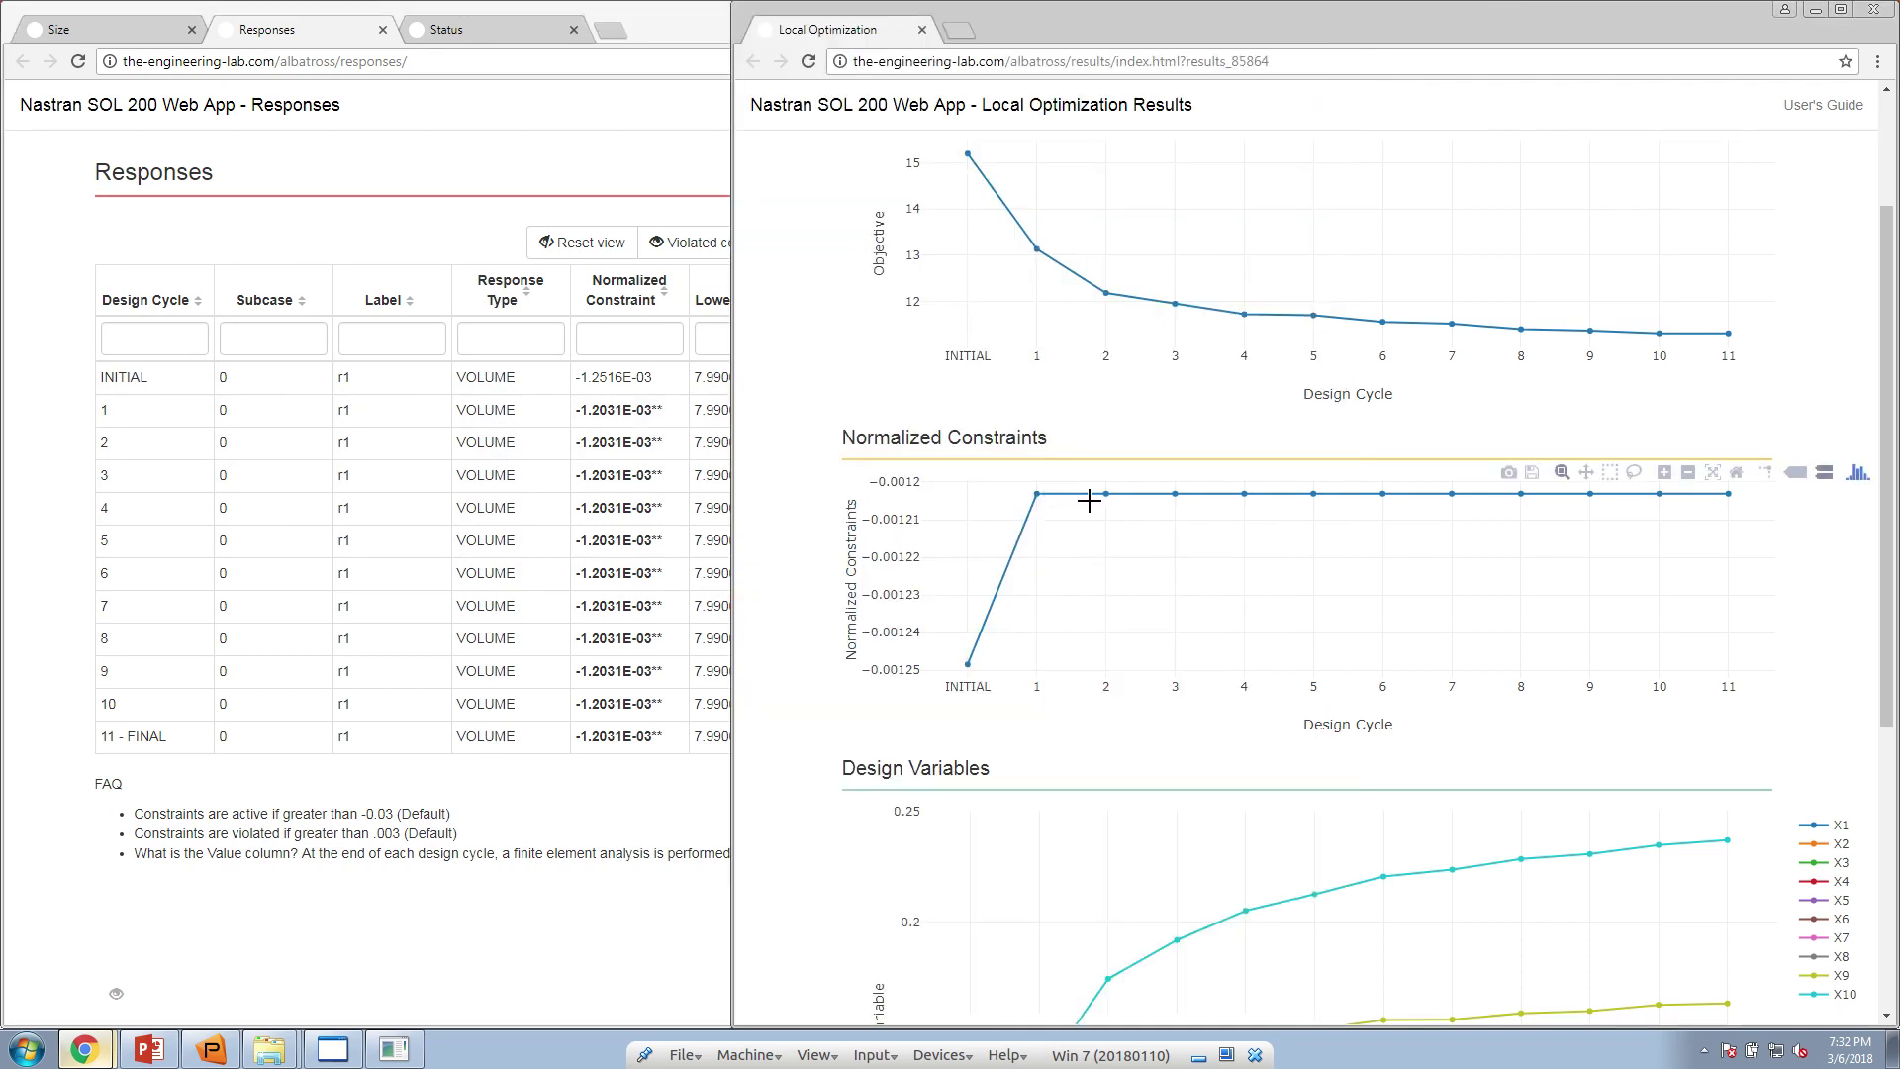
{"action": "left_click_drag", "start_coordinate": [711, 39], "coordinate": [420, 84]}
{"action": "left_click", "coordinate": [937, 12]}
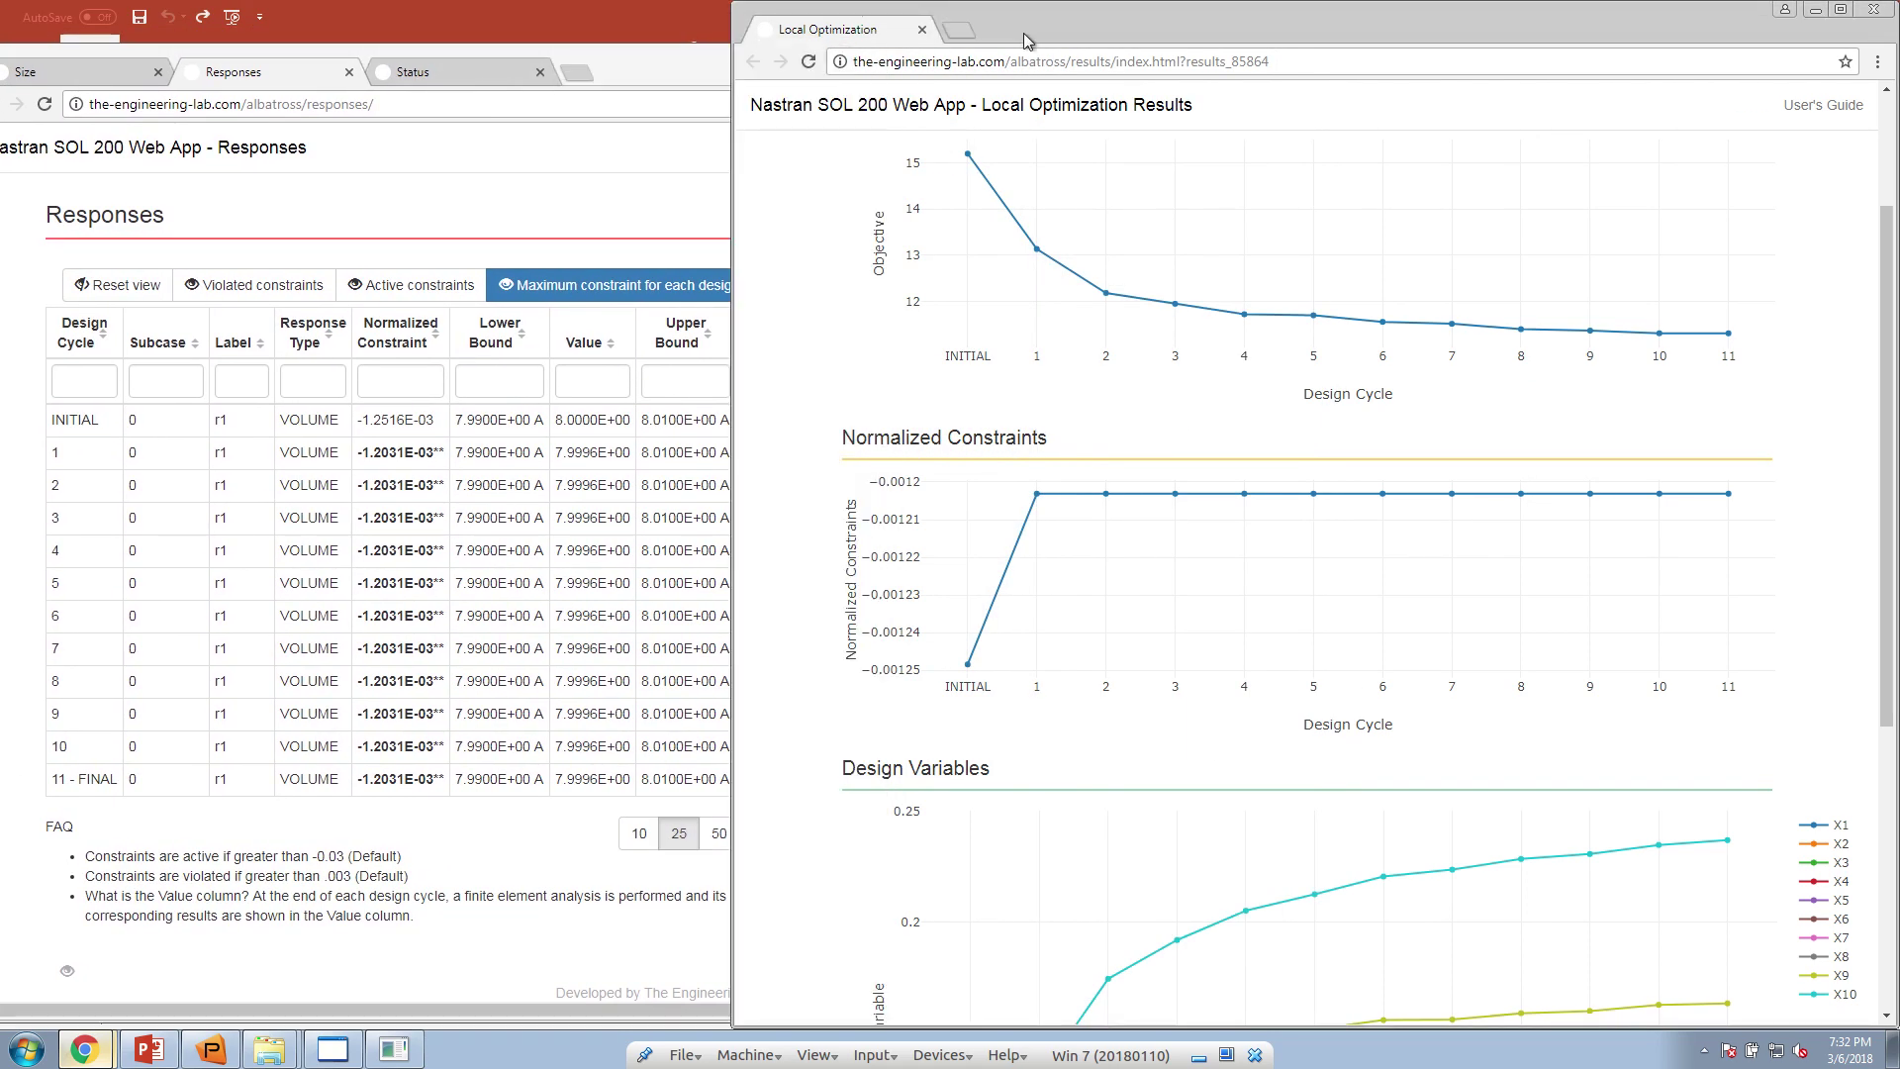
{"action": "left_click_drag", "start_coordinate": [1029, 39], "coordinate": [1174, 40]}
Compare the r1 normalized constraint values for the initial and following design cycles in the table with the Normalized Constraints plot
{"action": "mouse_move", "coordinate": [1107, 663]}
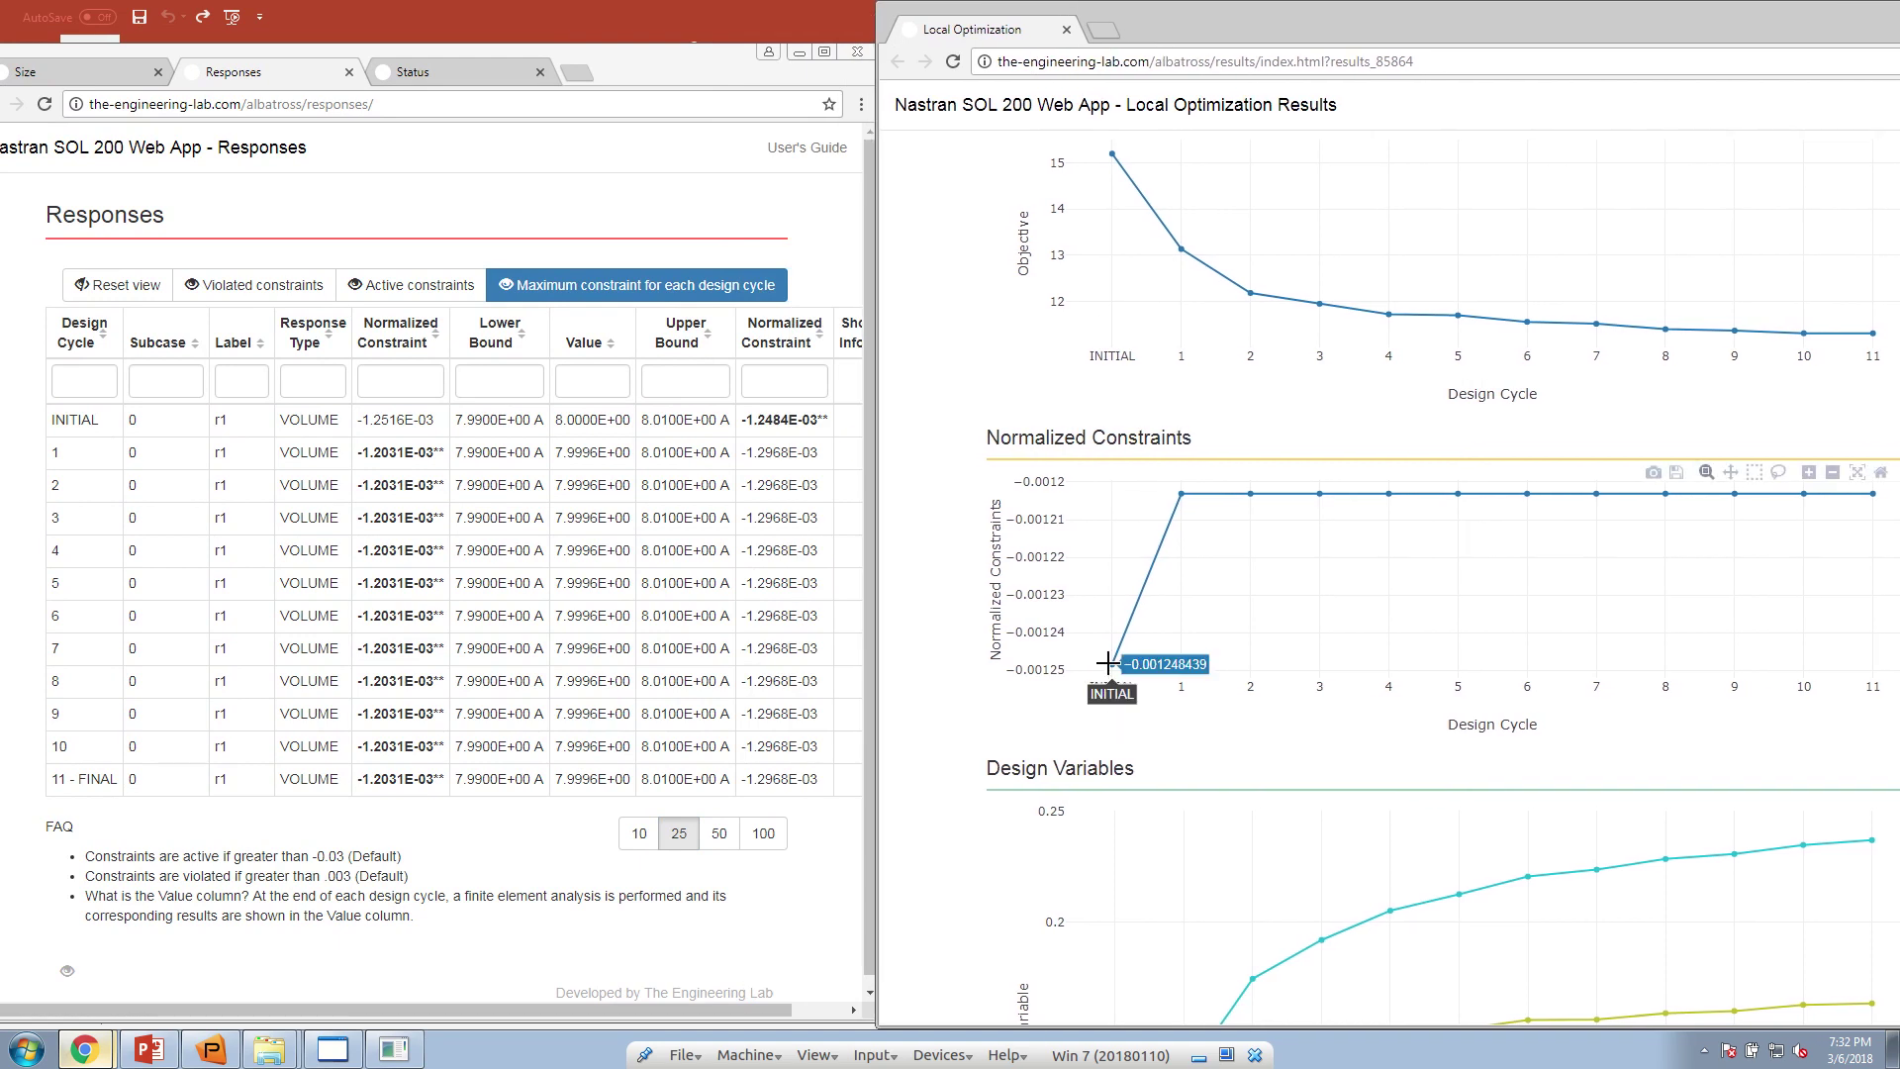
{"action": "left_click", "coordinate": [775, 423]}
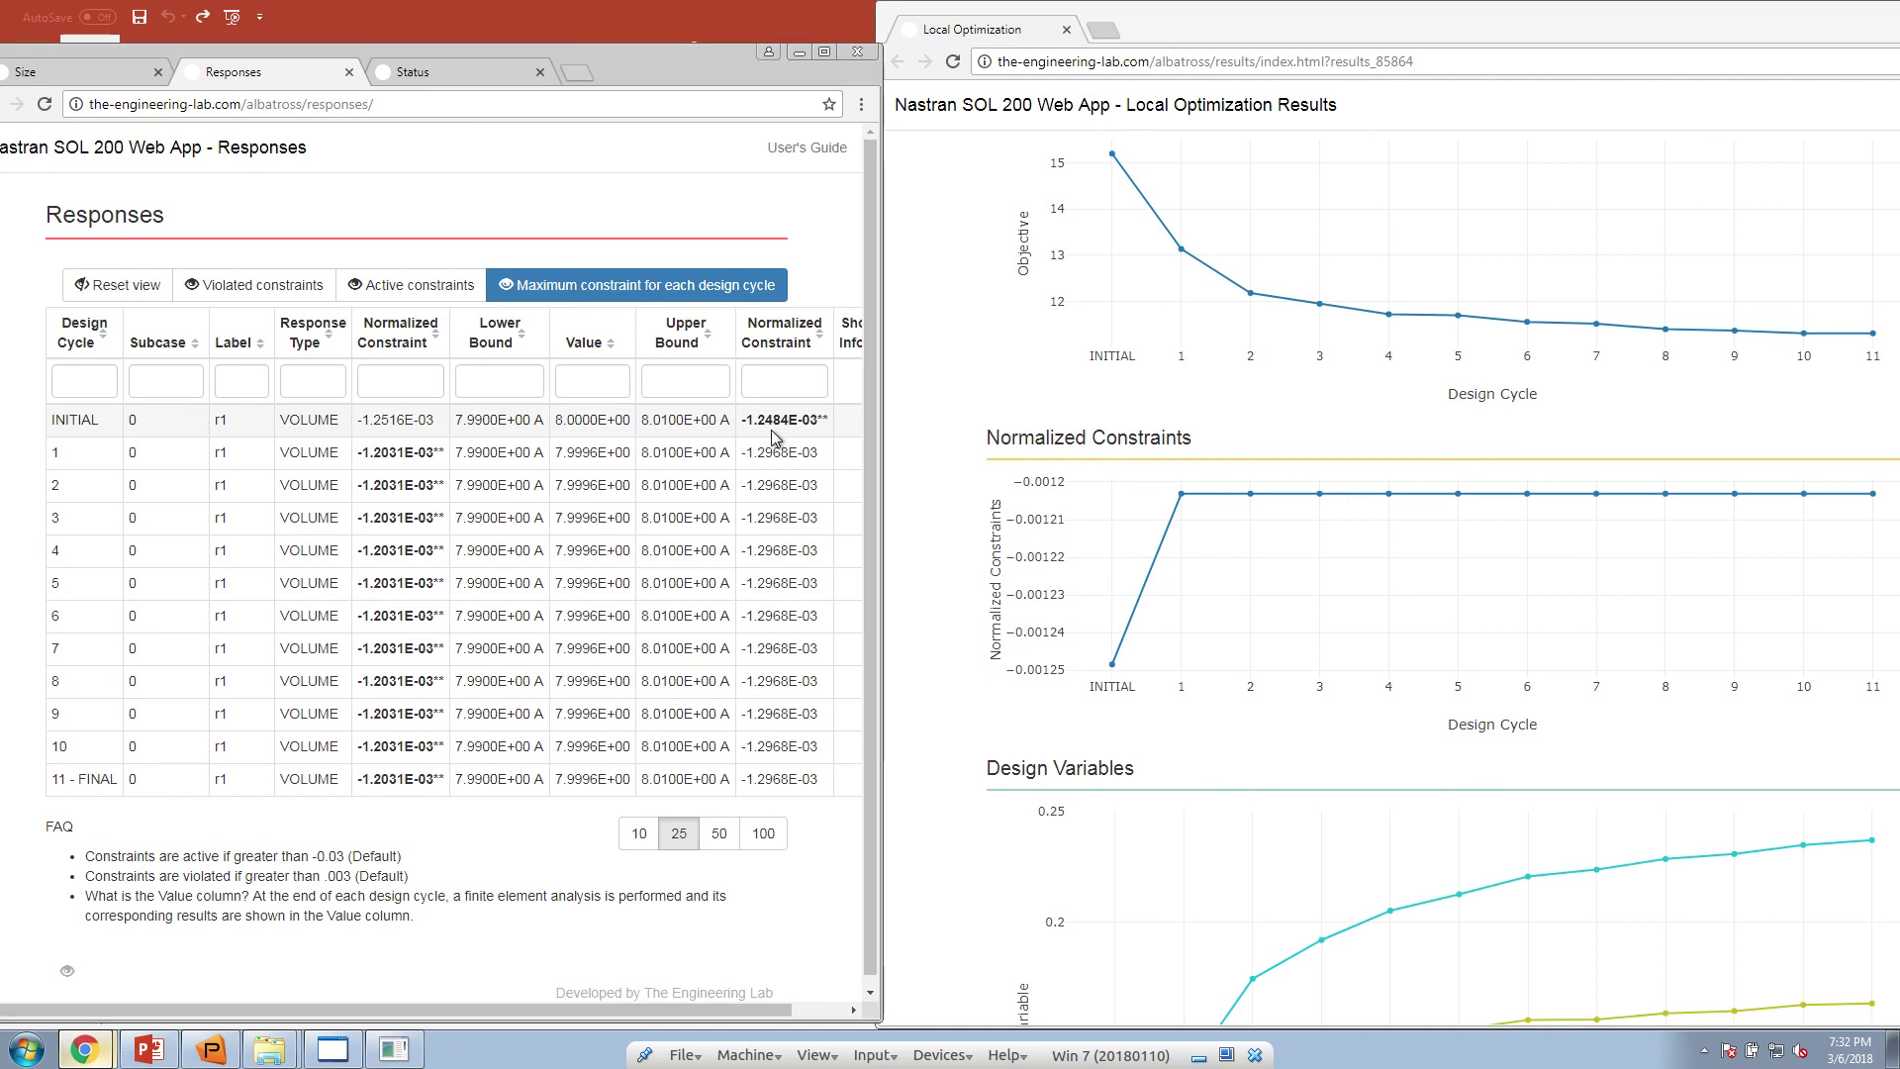
{"action": "left_click_drag", "start_coordinate": [75, 421], "coordinate": [831, 423]}
{"action": "left_click", "coordinate": [445, 472]}
{"action": "triple_click", "coordinate": [394, 455]}
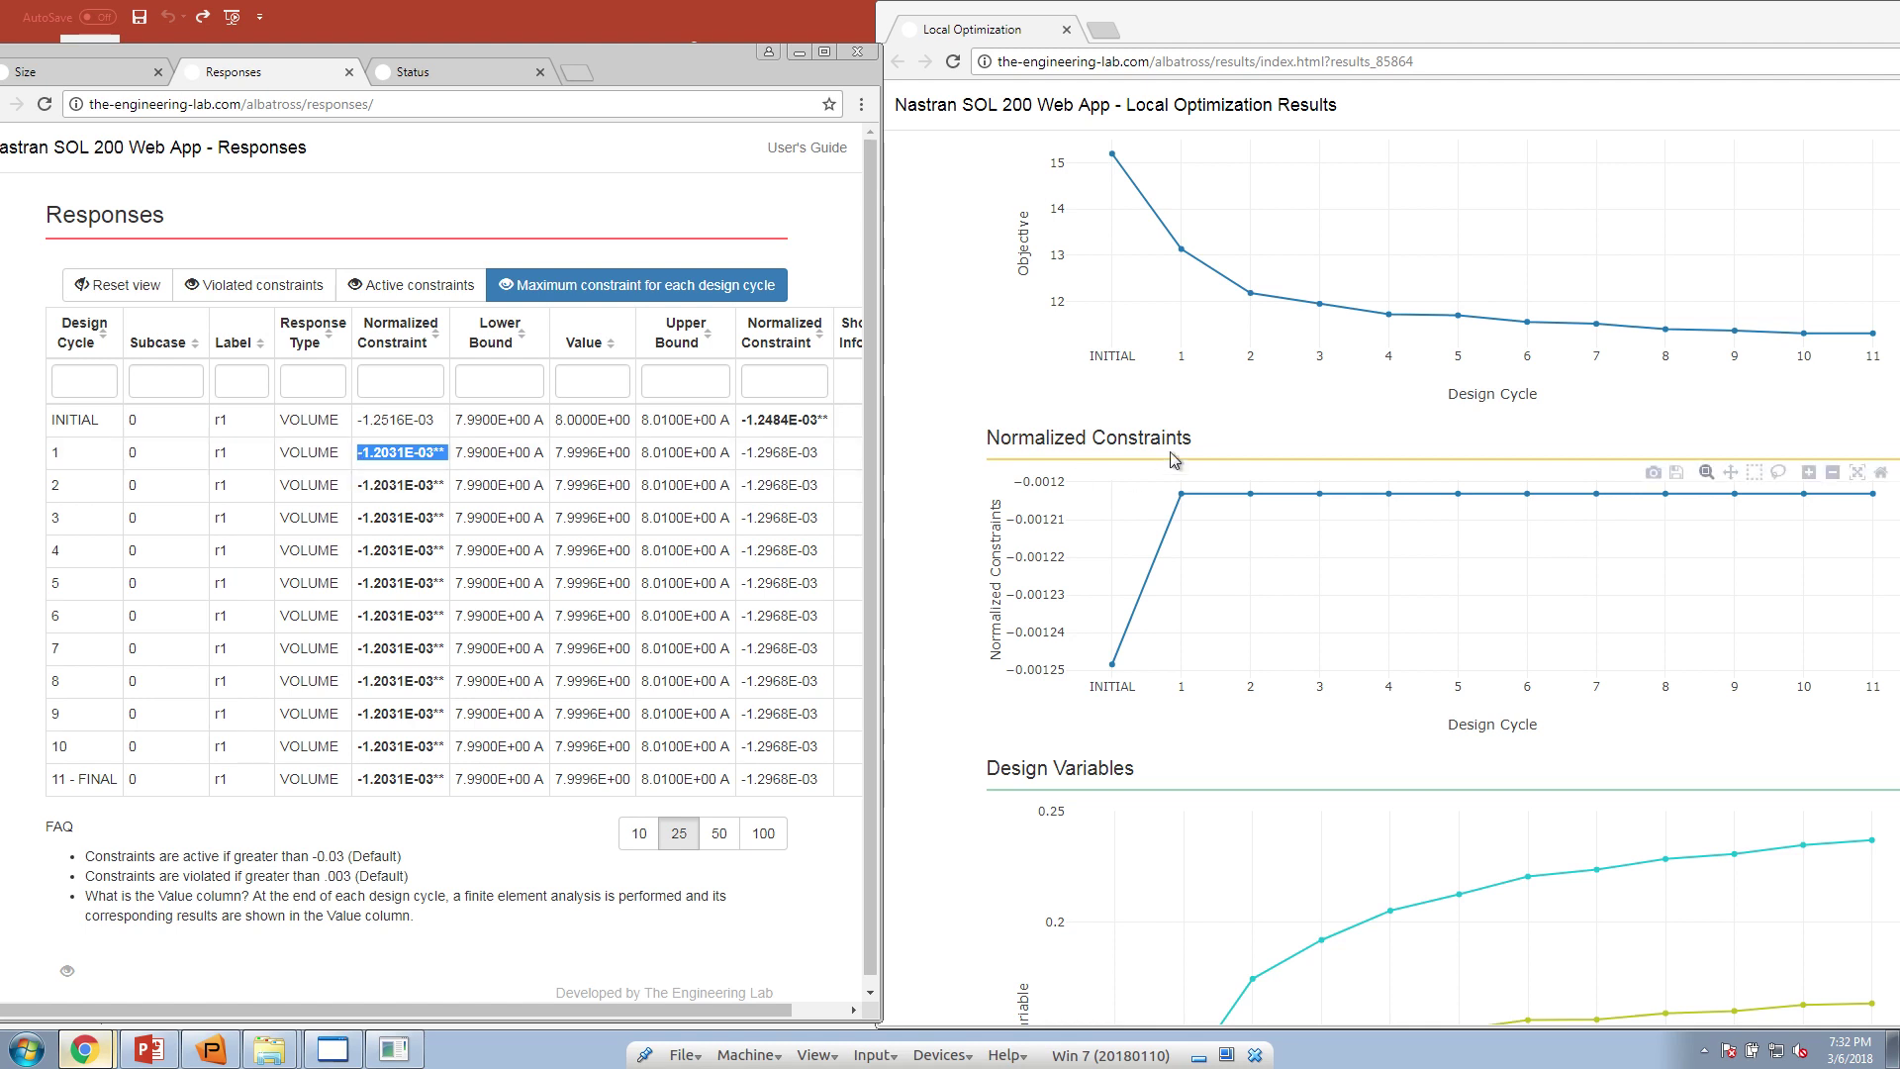
{"action": "left_click", "coordinate": [1183, 482]}
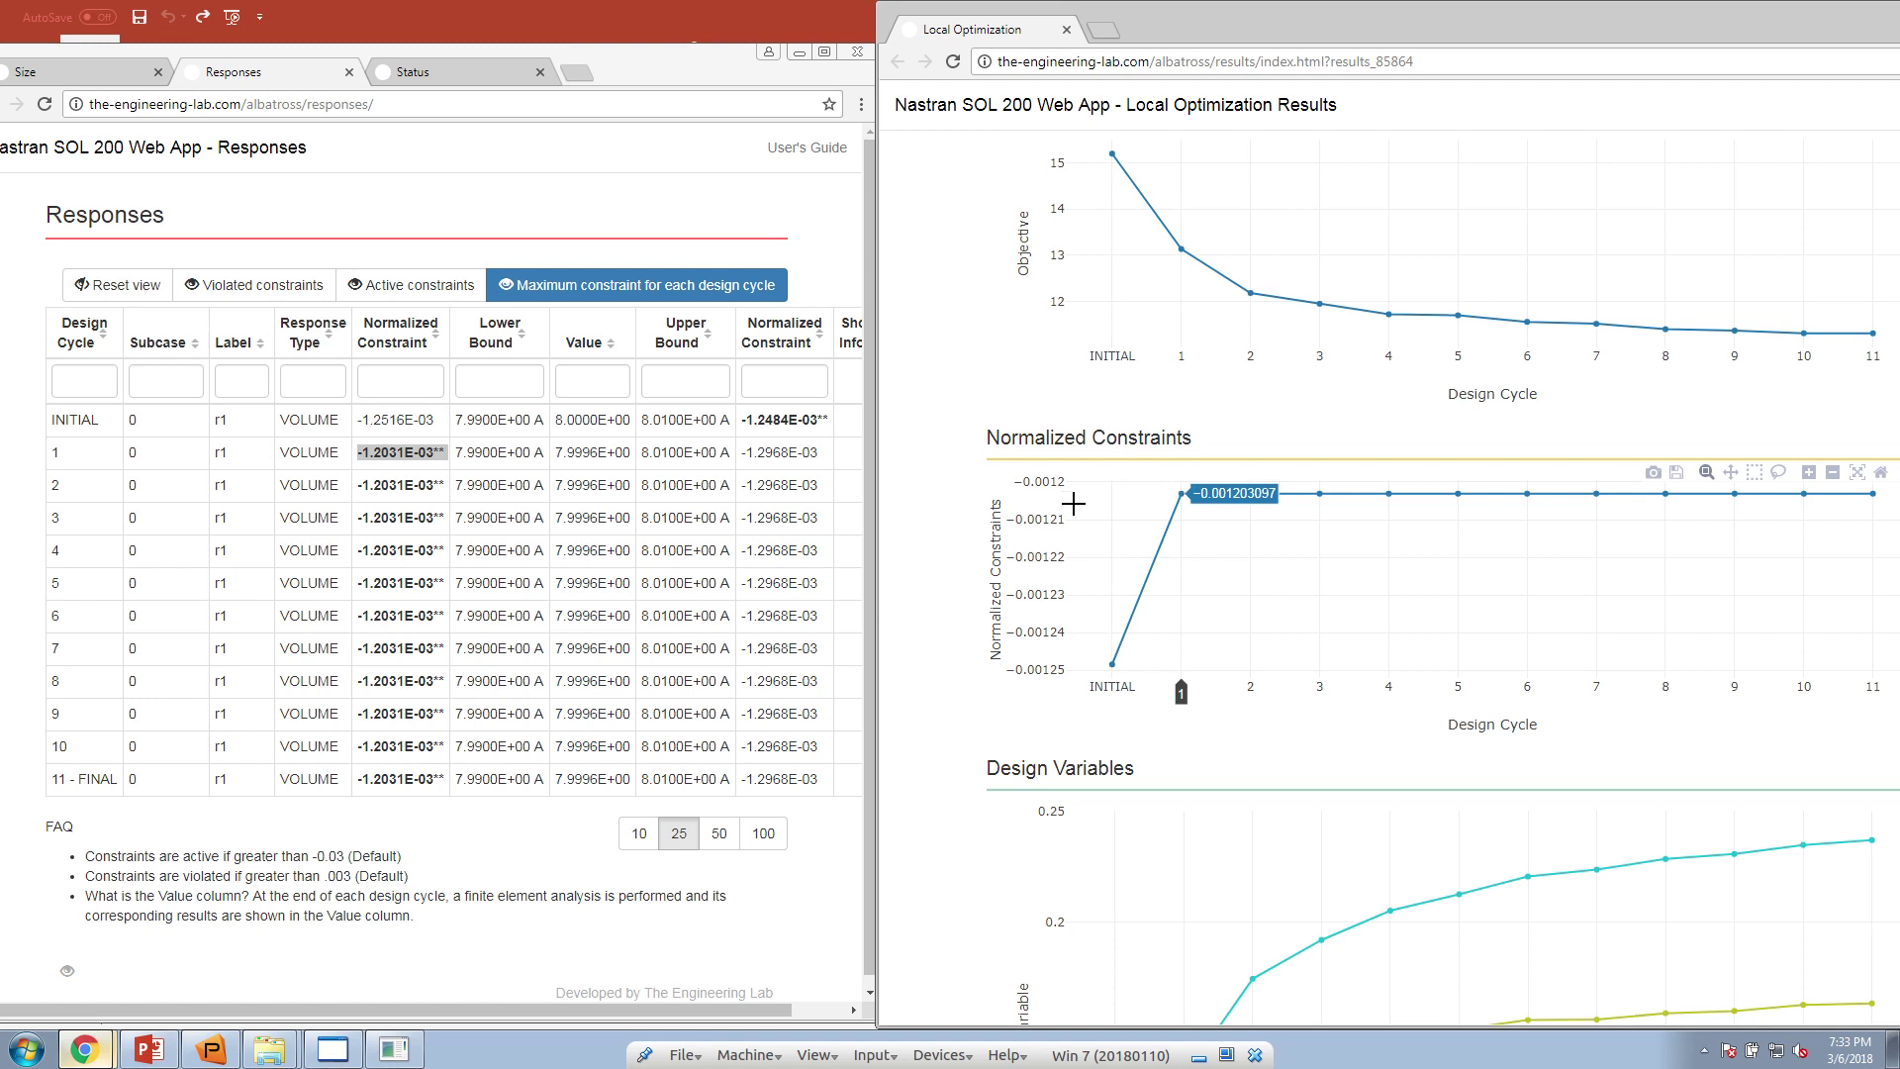
{"action": "double_click", "coordinate": [222, 485]}
{"action": "double_click", "coordinate": [222, 517]}
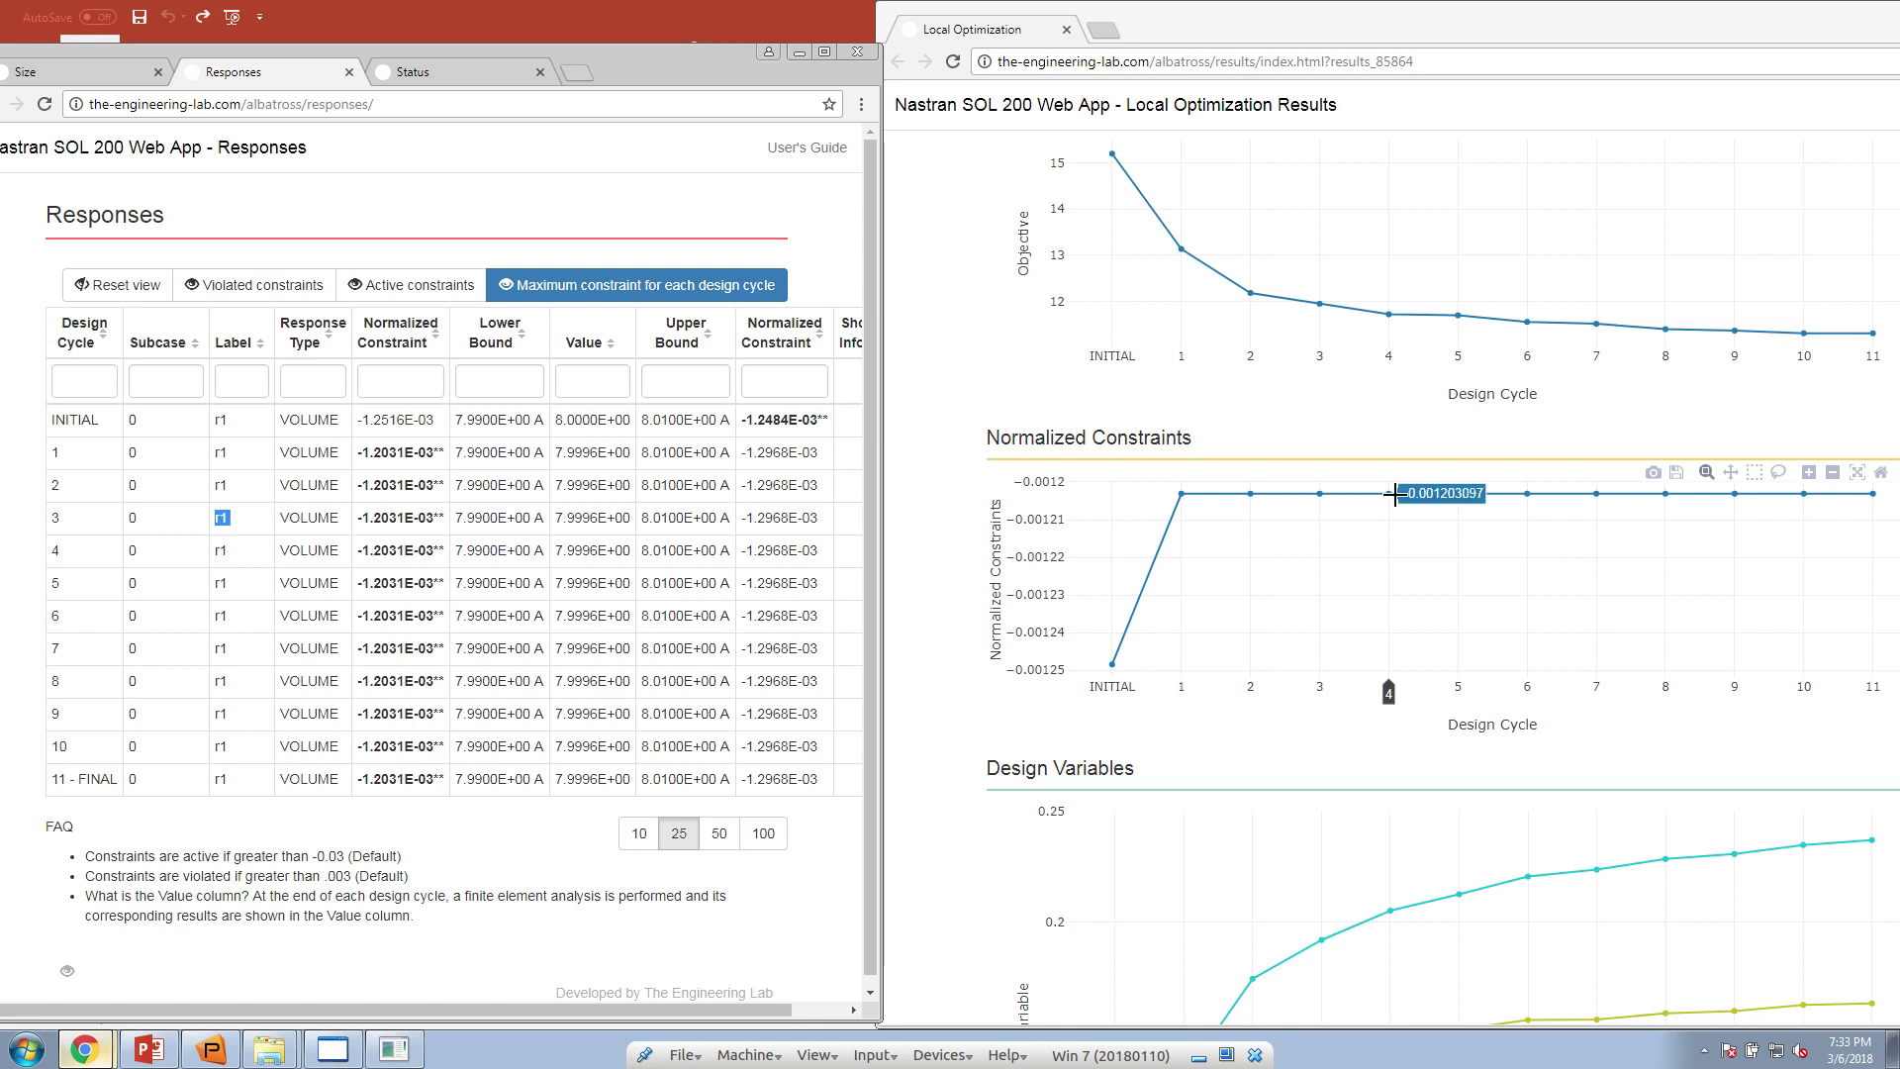
Check the r1 volume in the Value column for the initial and first design cycles against its lower and upper bounds
{"action": "left_click", "coordinate": [585, 379]}
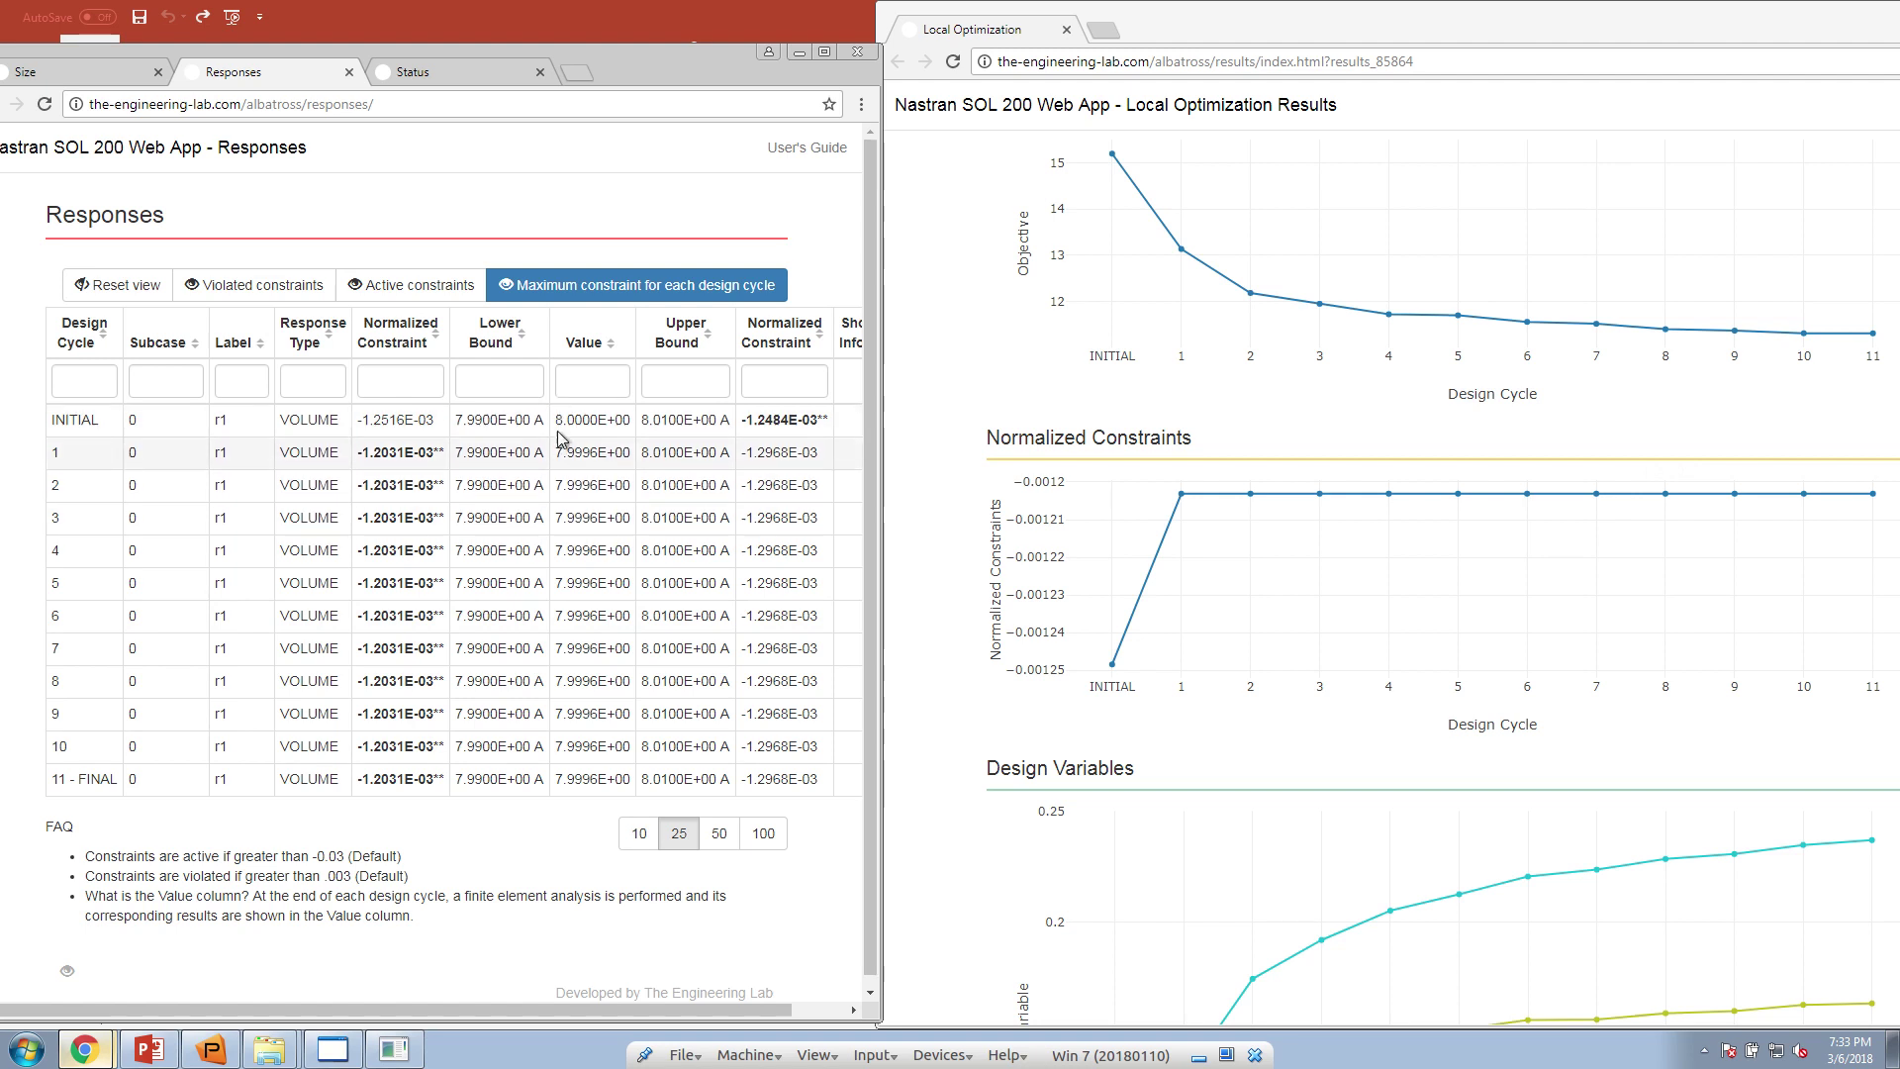
{"action": "left_click_drag", "start_coordinate": [556, 420], "coordinate": [591, 455]}
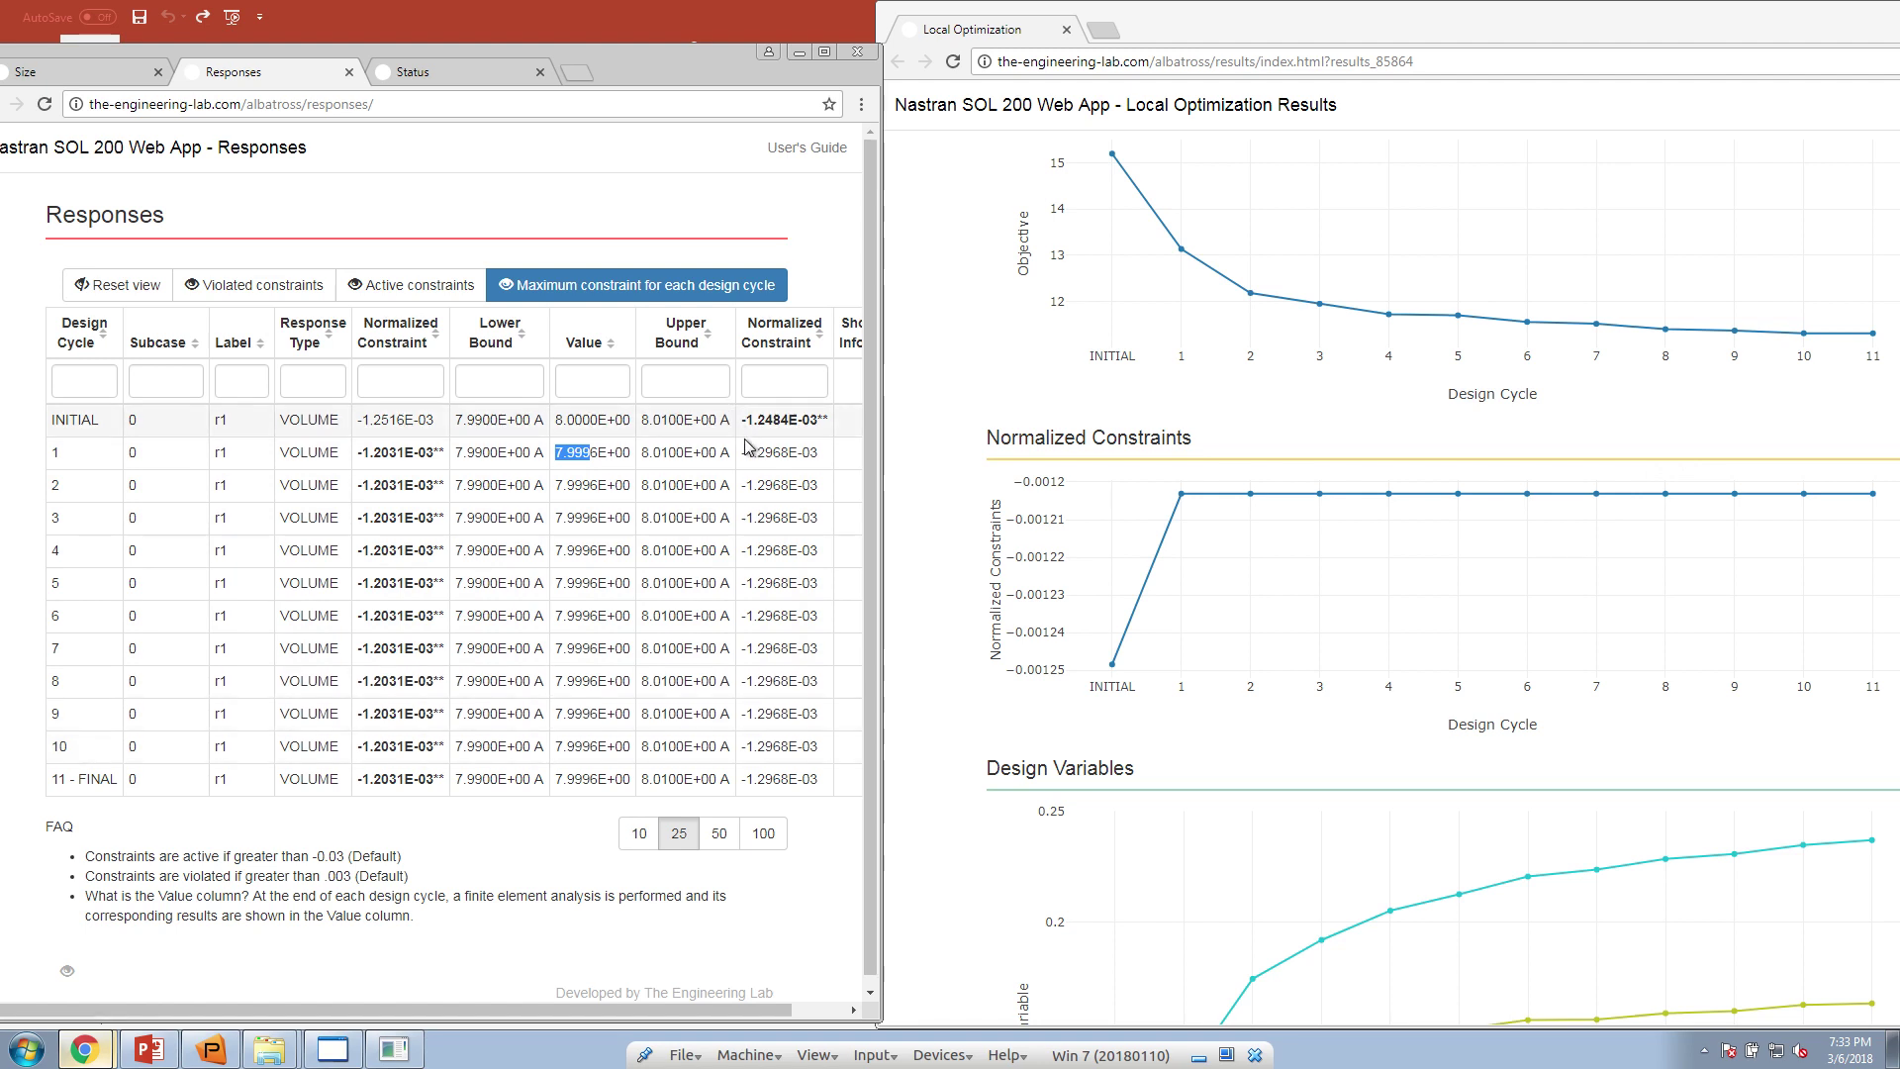
{"action": "left_click", "coordinate": [696, 454]}
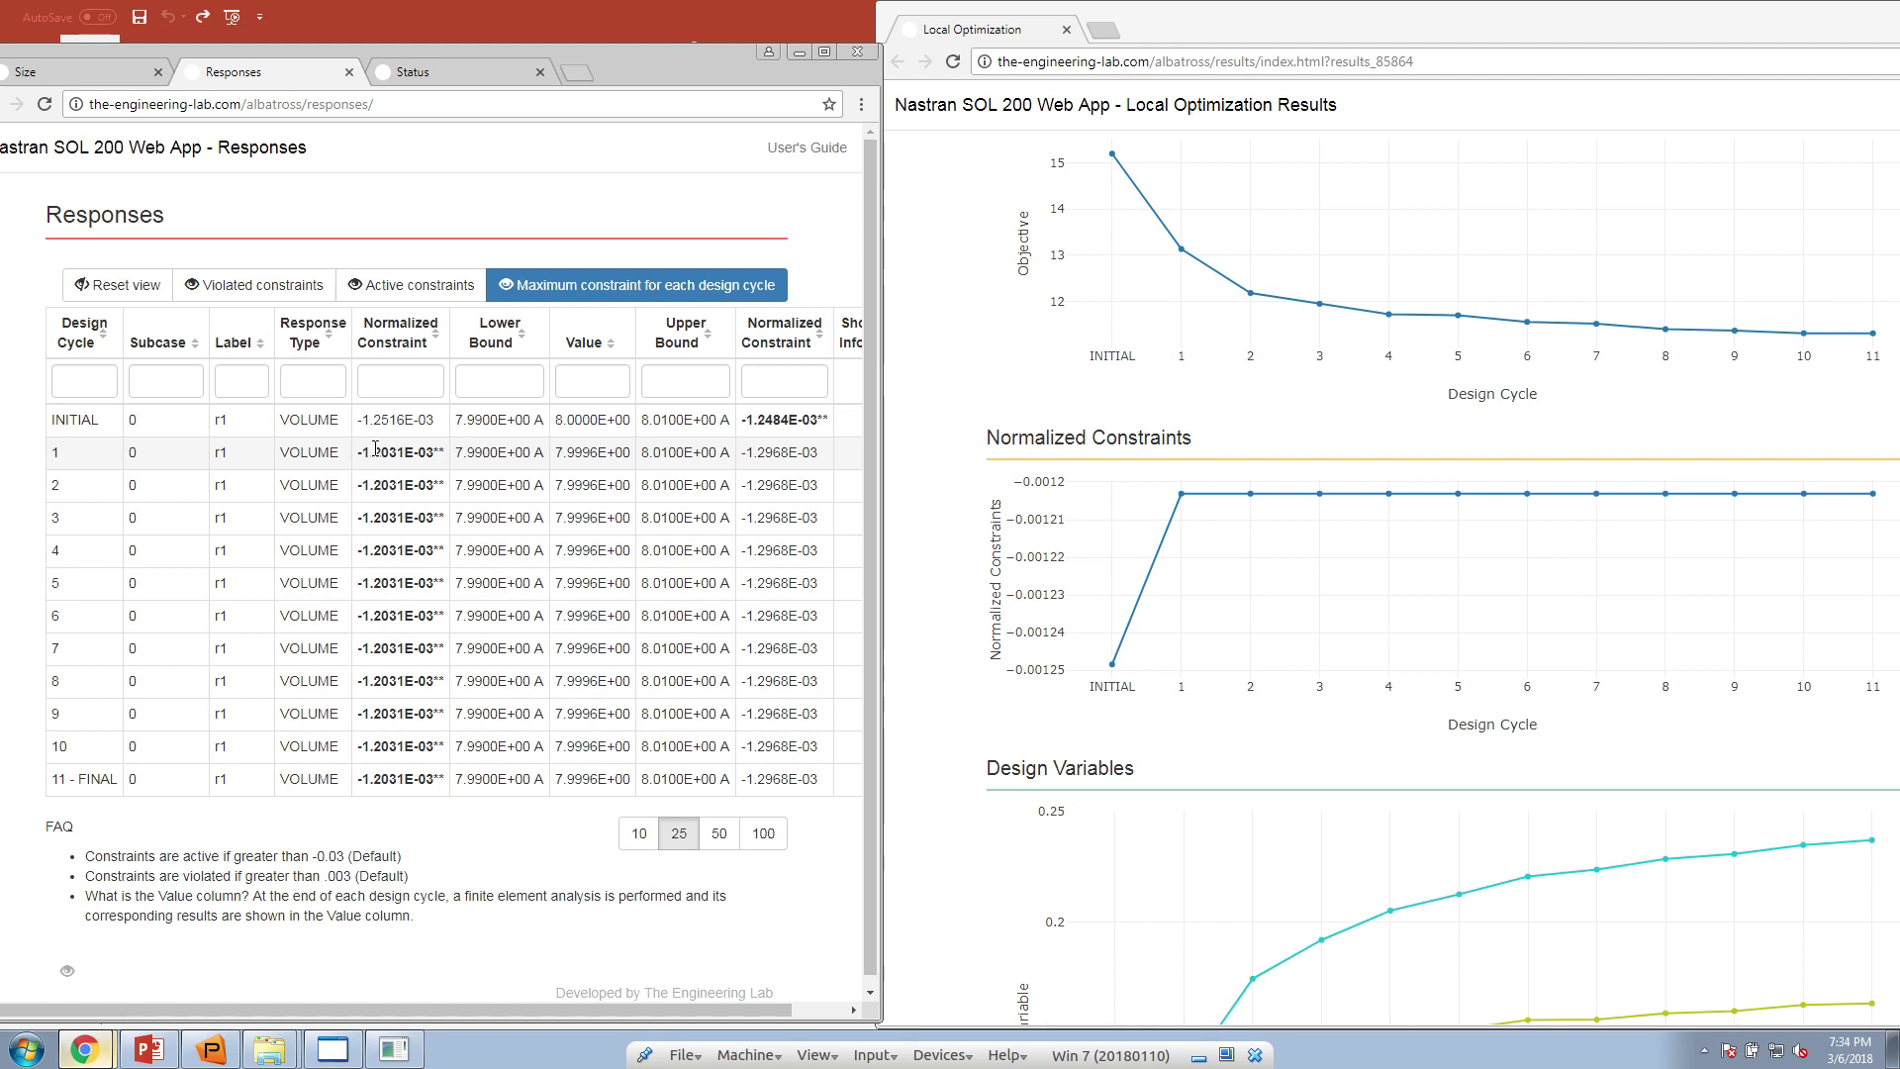
Turn off the maximum-constraint view and filter the responses table by the label s0
{"action": "left_click", "coordinate": [528, 287]}
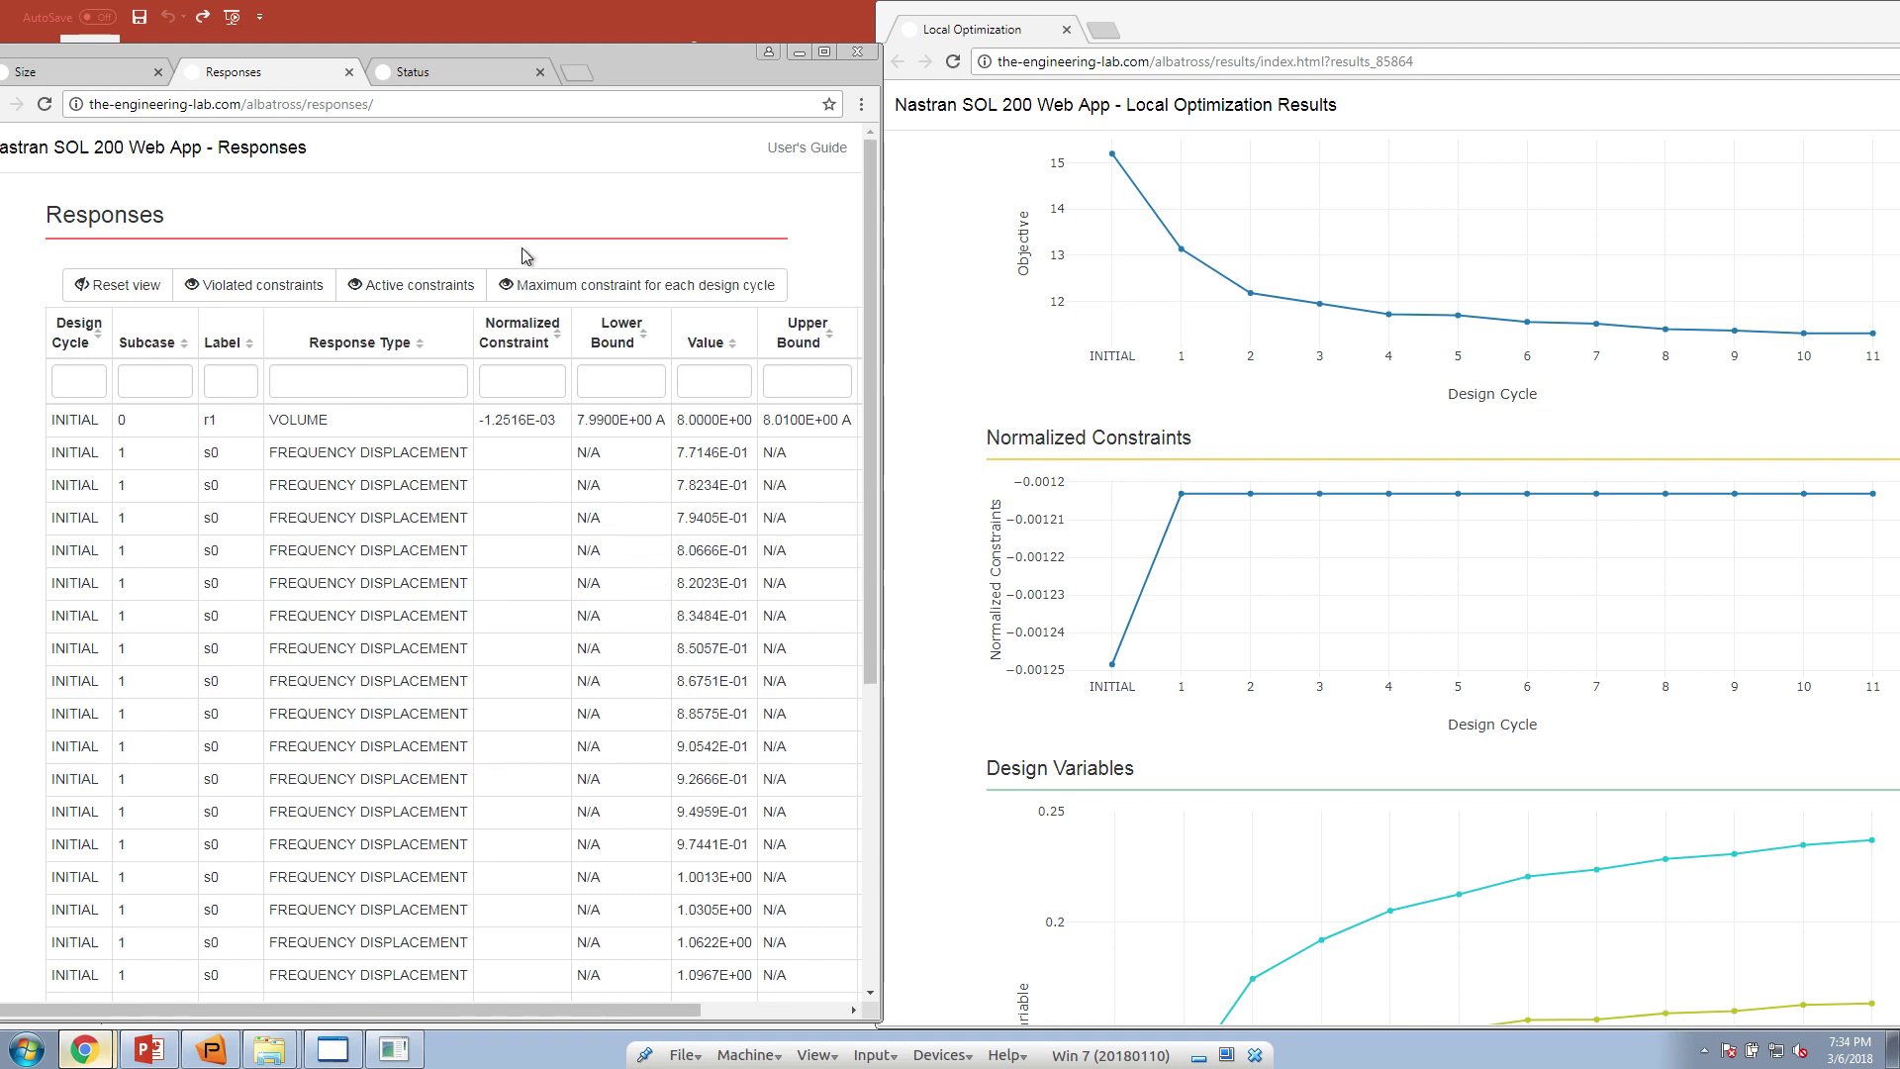
{"action": "left_click", "coordinate": [230, 373]}
{"action": "type", "text": "s0"}
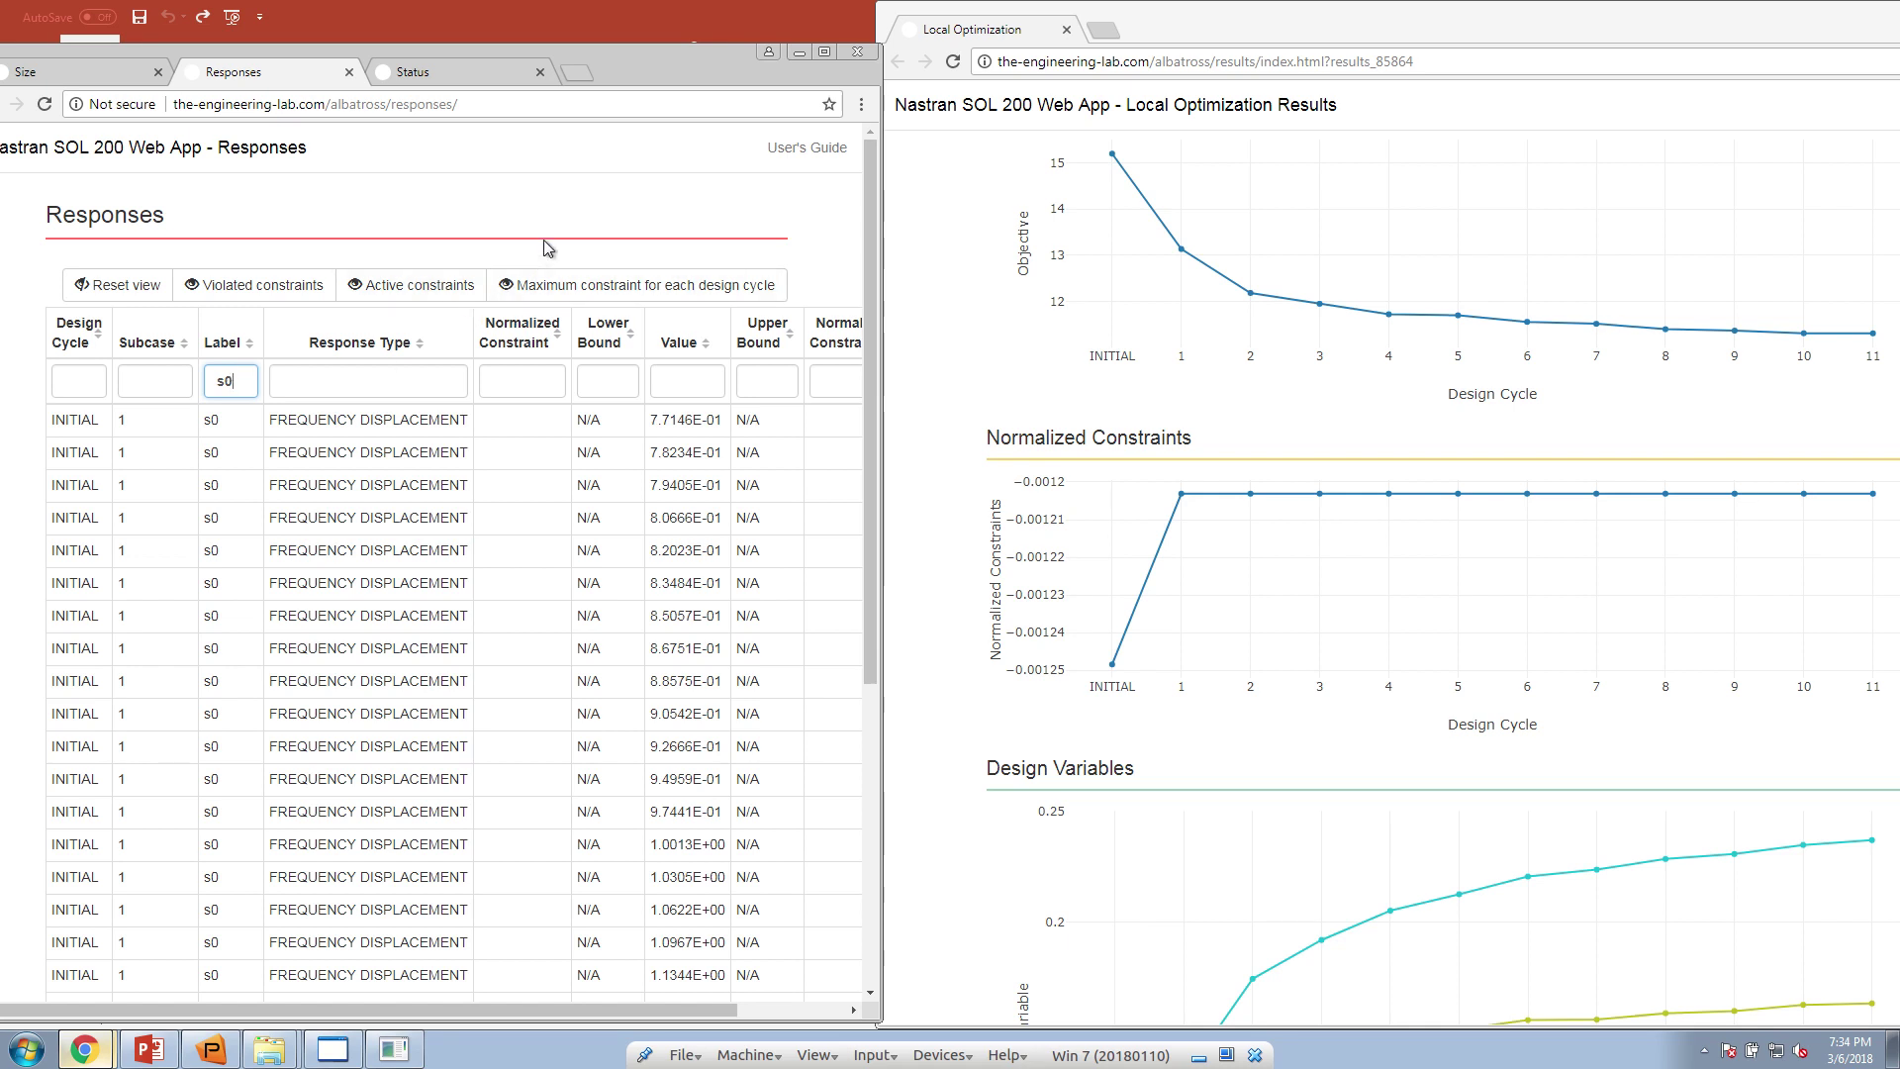
Widen the window and open the Size app's objective definition to review the S0 response settings
{"action": "left_click_drag", "start_coordinate": [880, 313], "coordinate": [1228, 324]}
{"action": "left_click", "coordinate": [103, 79]}
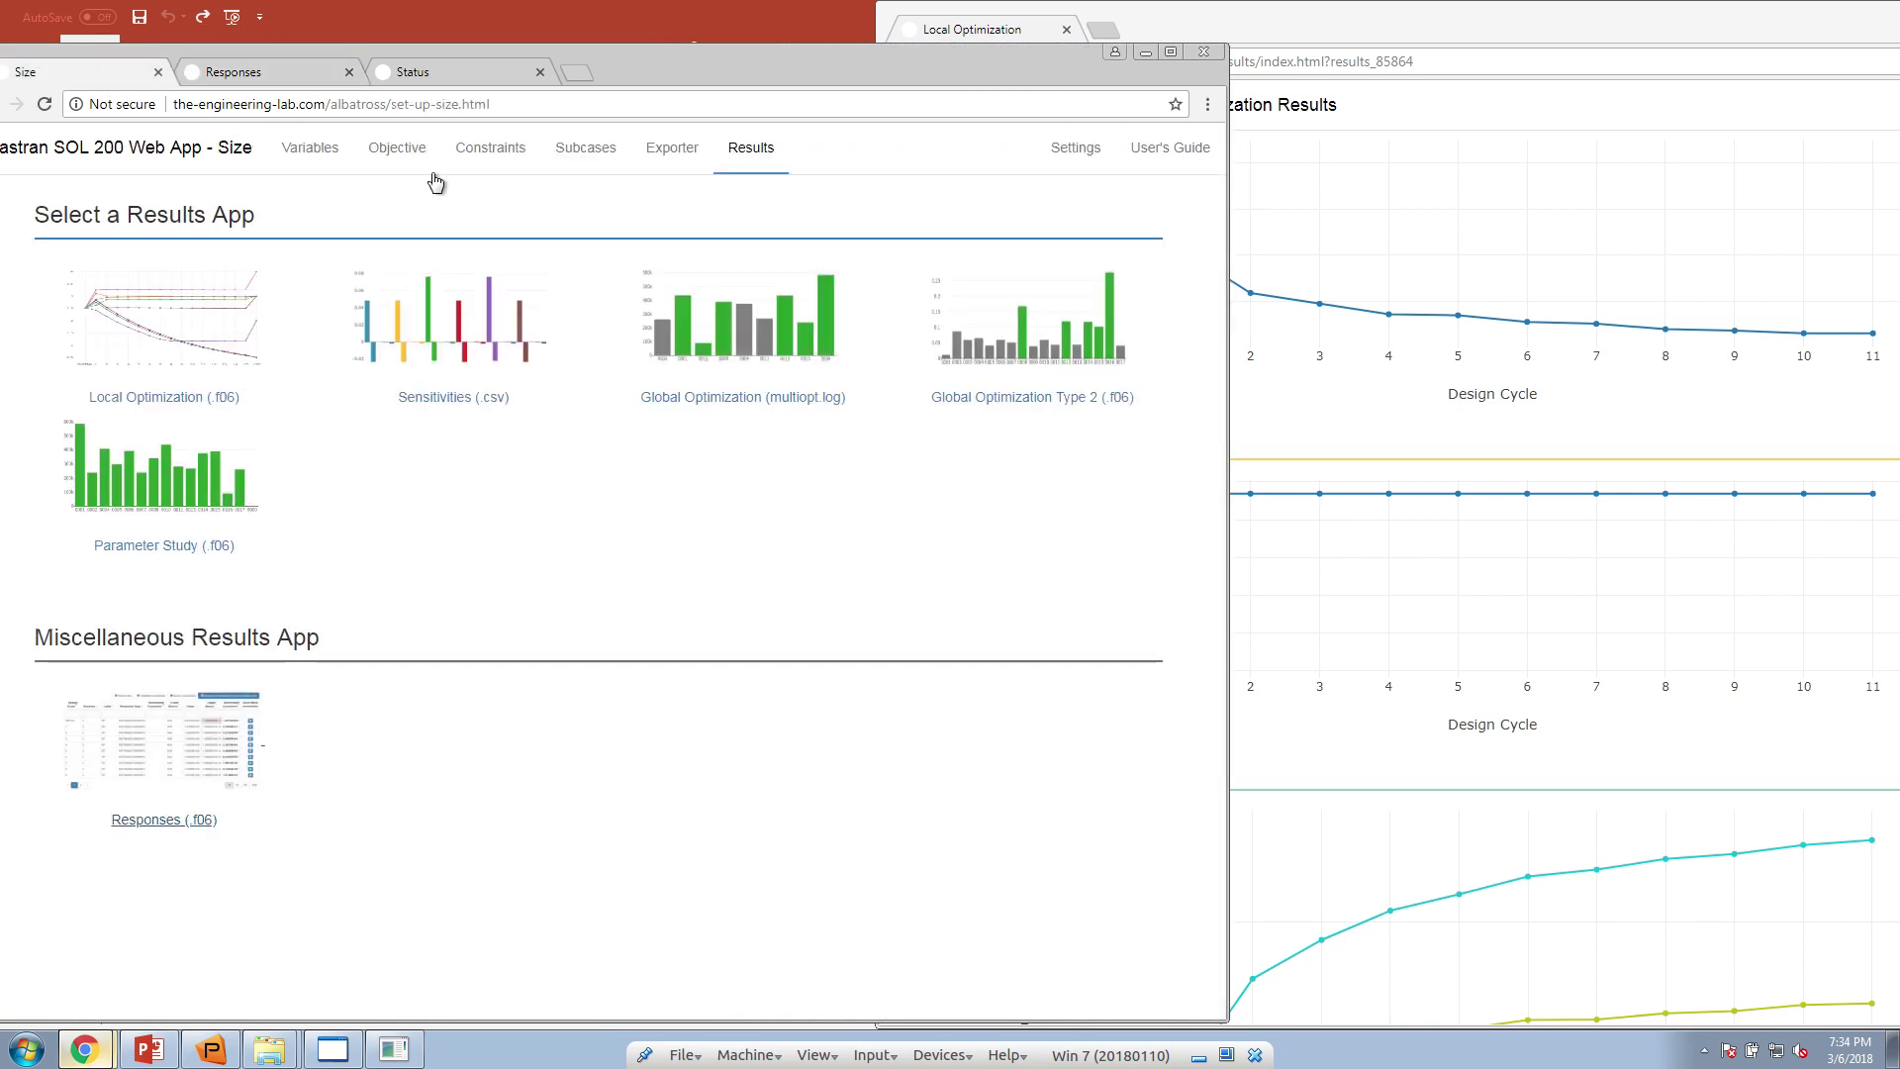
{"action": "left_click", "coordinate": [396, 149]}
{"action": "scroll", "coordinate": [297, 811], "scroll_direction": "down", "scroll_amount": 1}
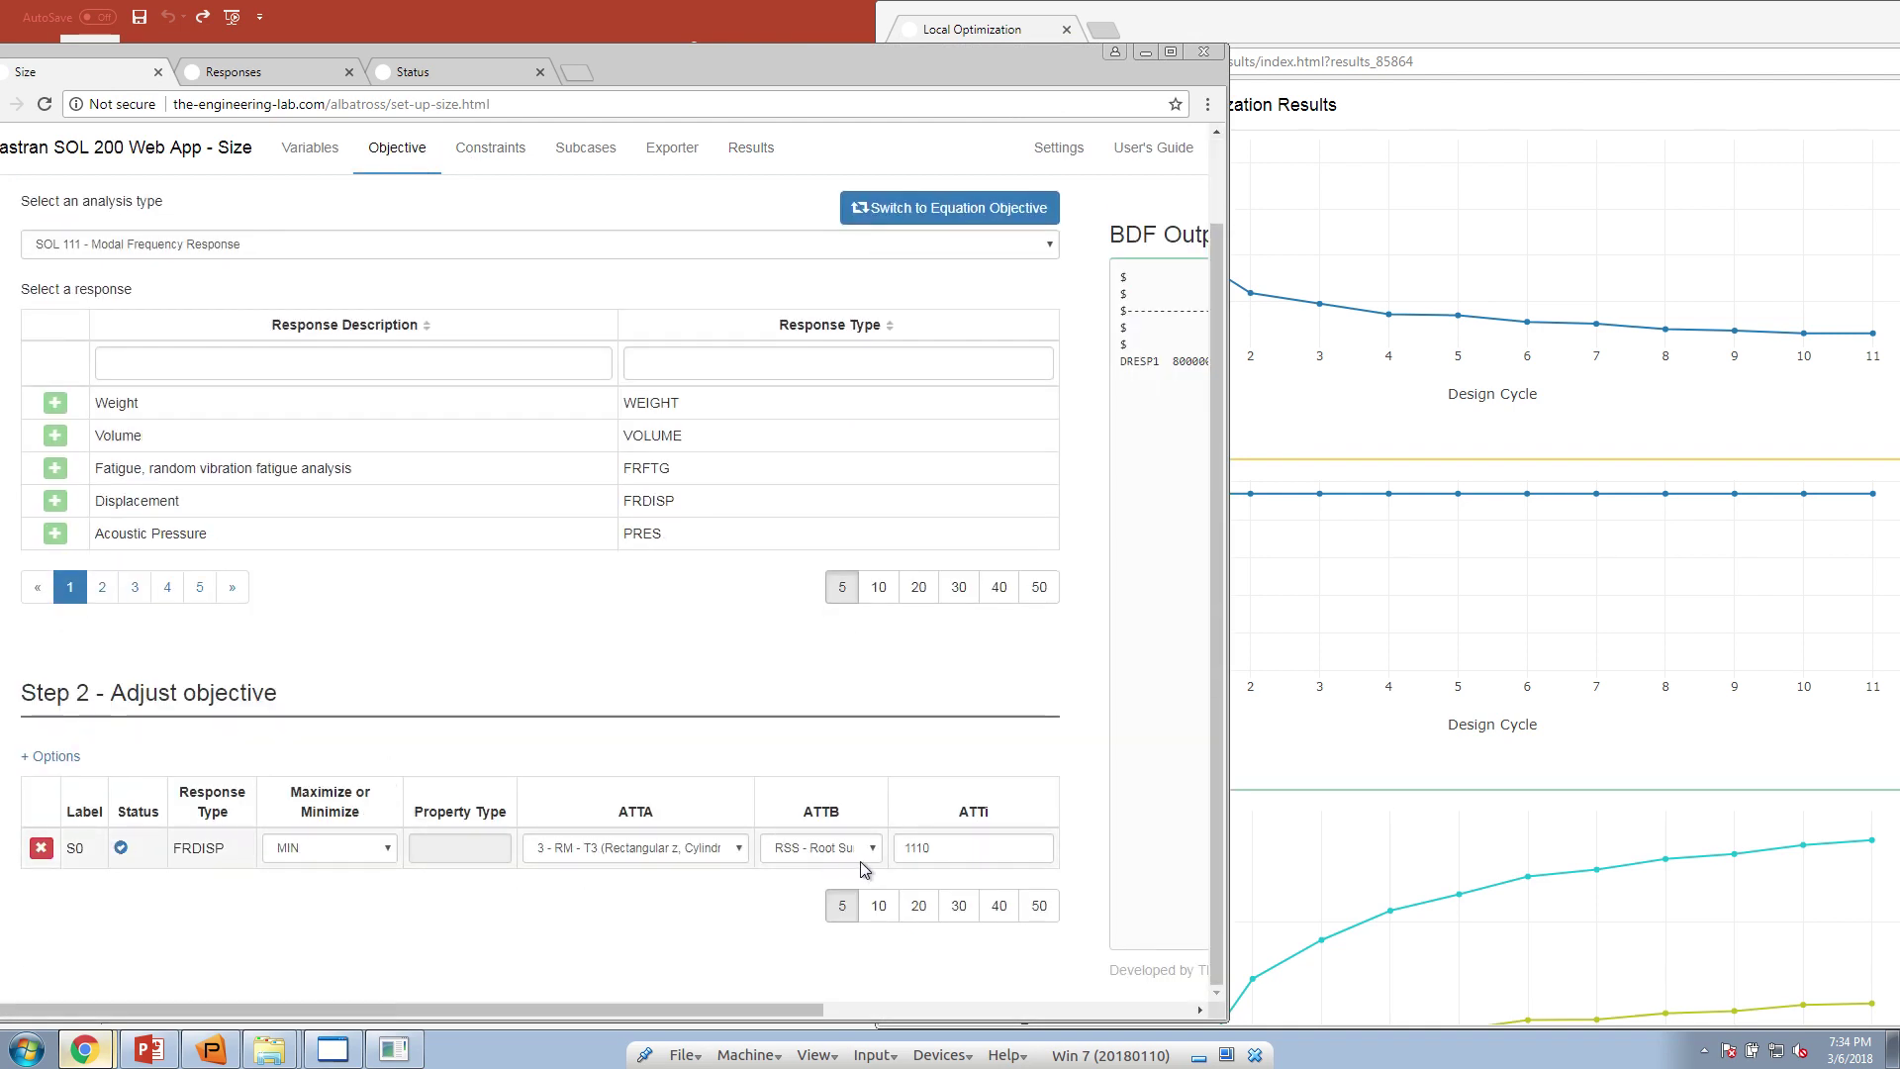
Return to the Responses page, show more information for the s0 responses, and review their grid, component and frequency entries
{"action": "key", "text": "ctrl+Tab"}
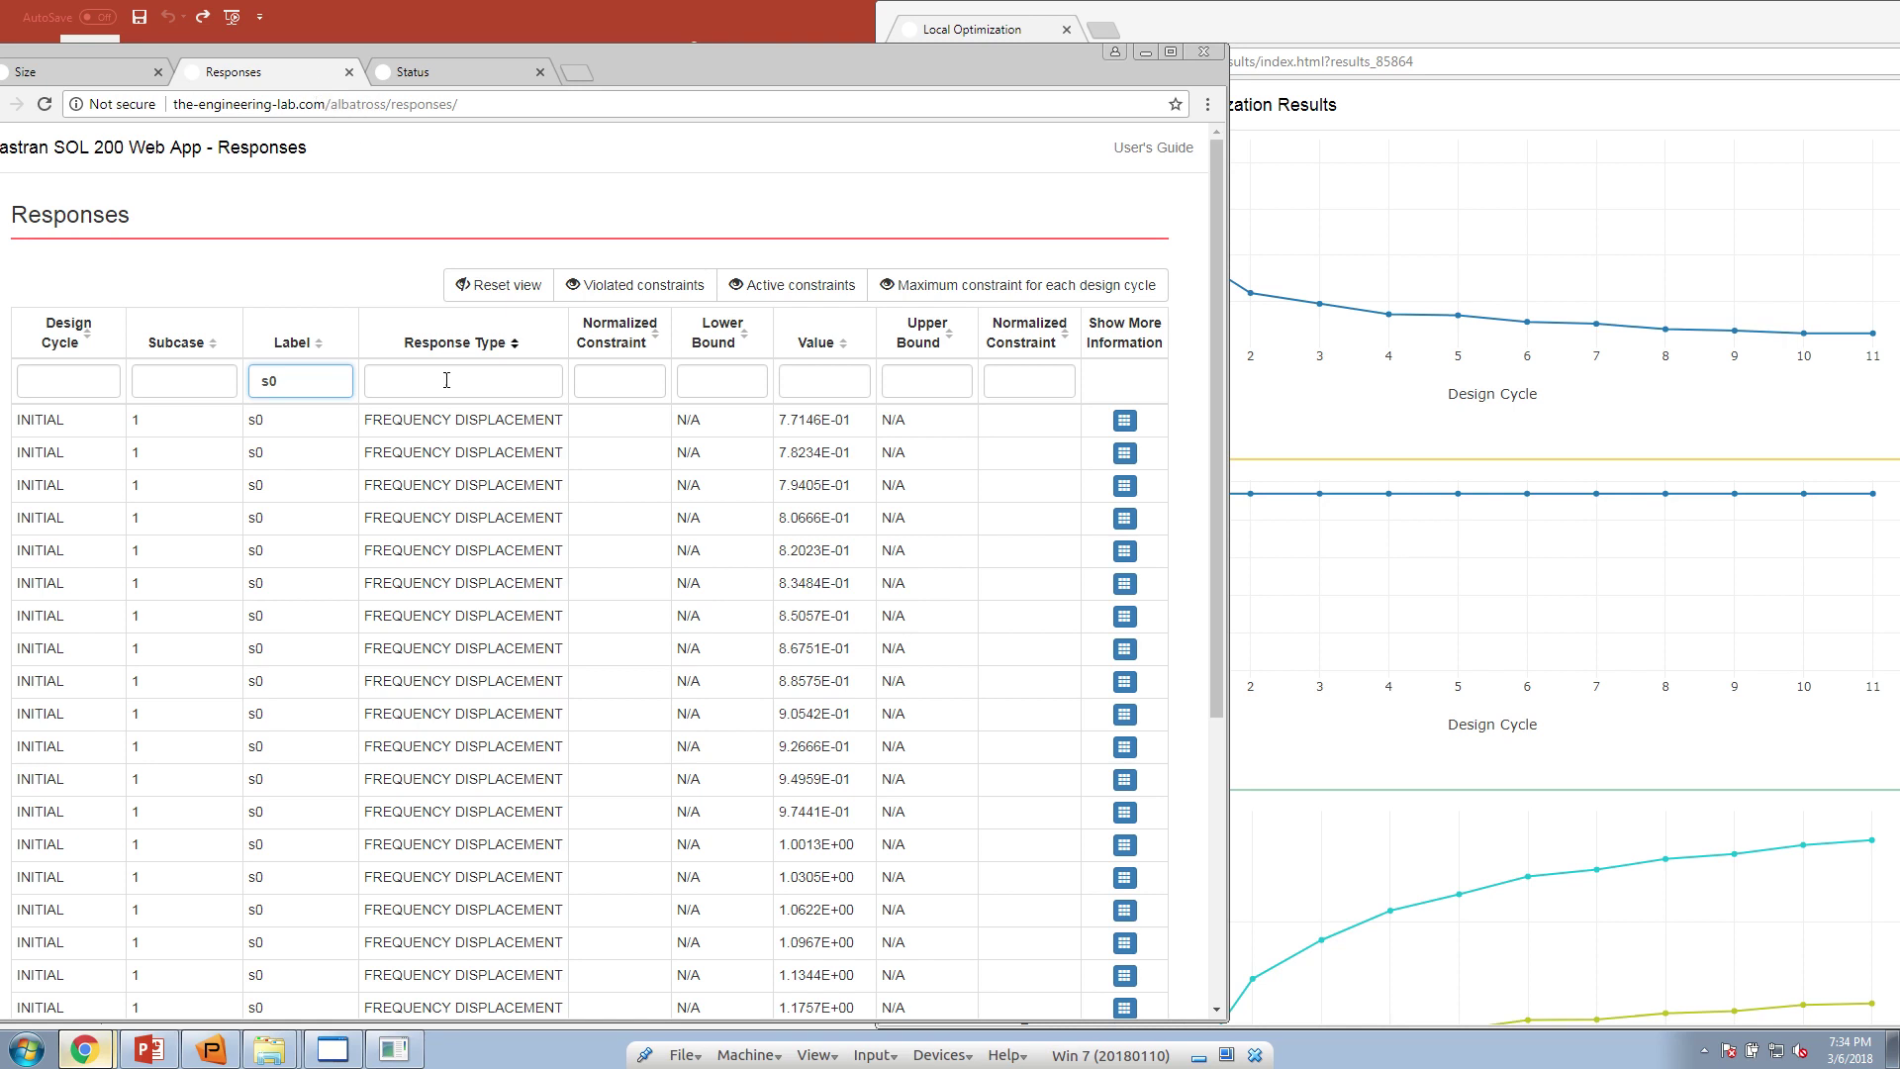
{"action": "left_click", "coordinate": [1124, 421]}
{"action": "left_click_drag", "start_coordinate": [1229, 445], "coordinate": [1546, 466]}
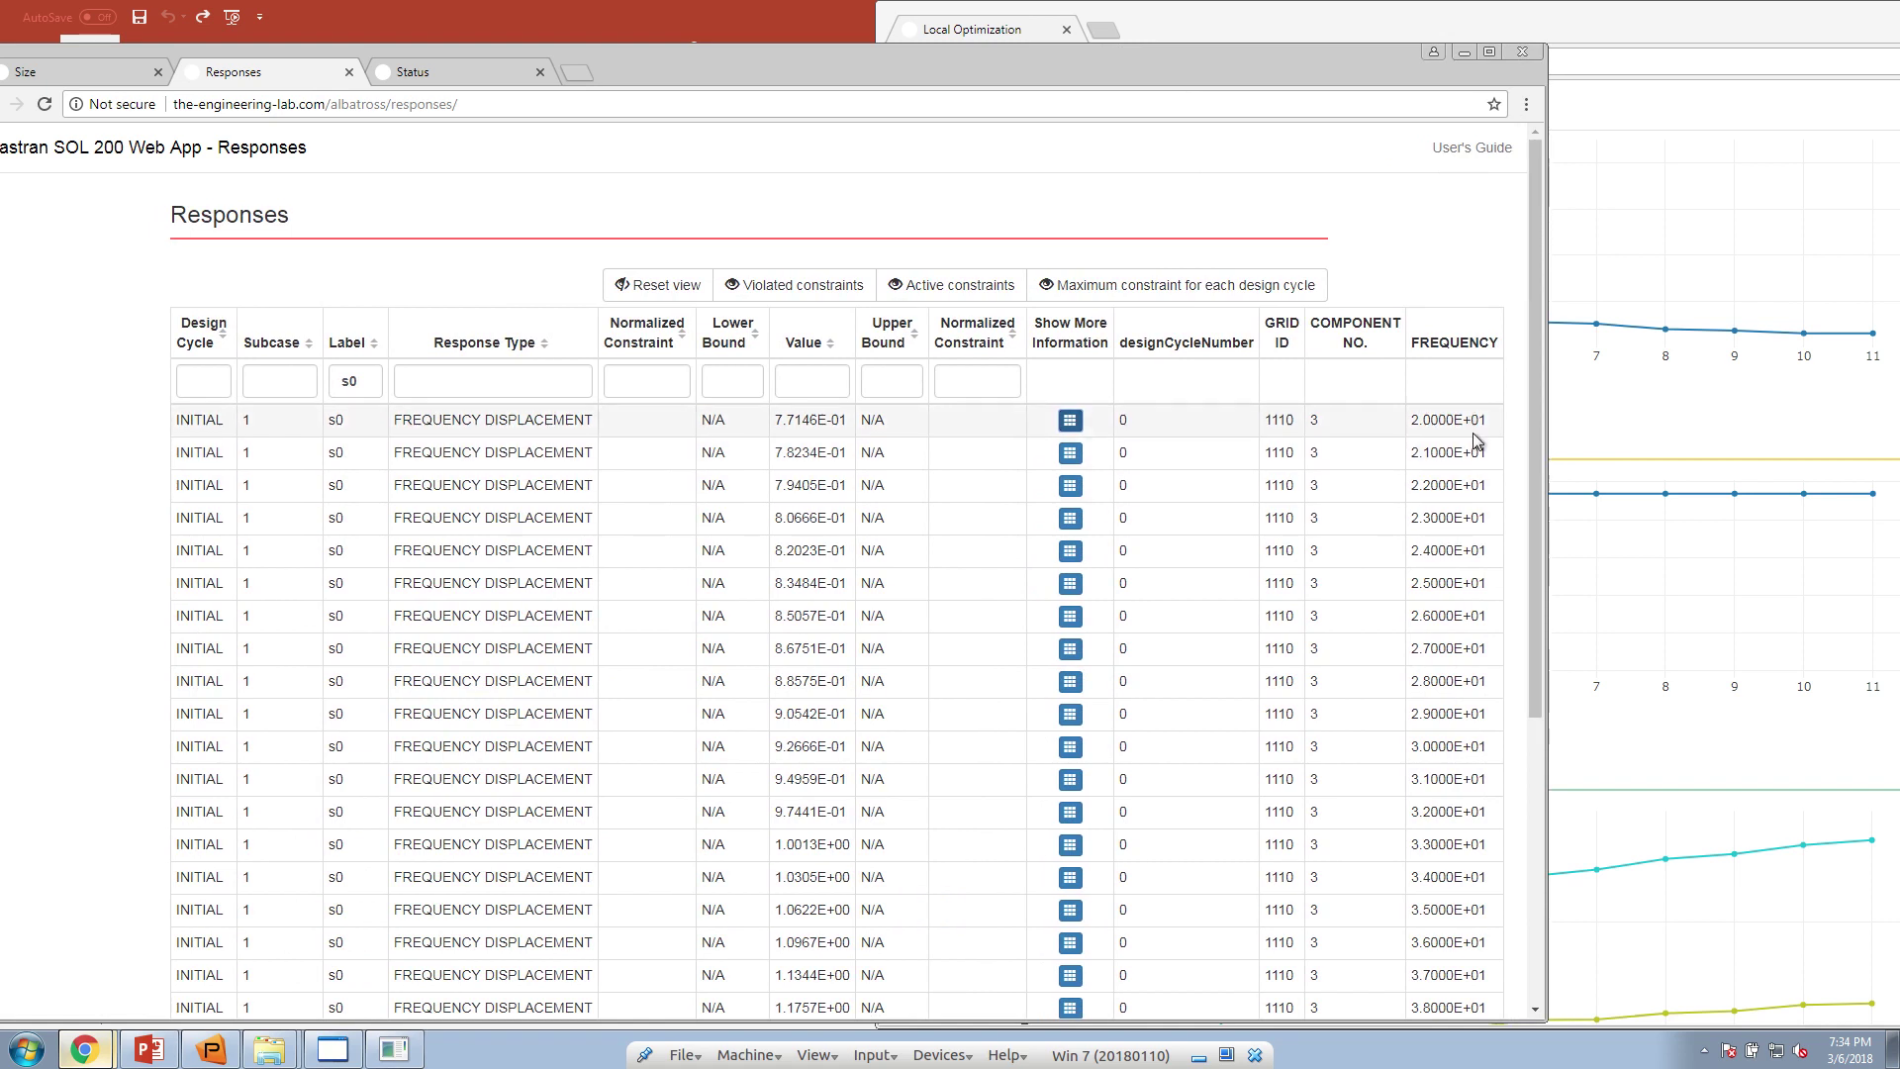
{"action": "scroll", "coordinate": [1470, 505], "scroll_direction": "down", "scroll_amount": 5}
{"action": "scroll", "coordinate": [1465, 524], "scroll_direction": "up", "scroll_amount": 5}
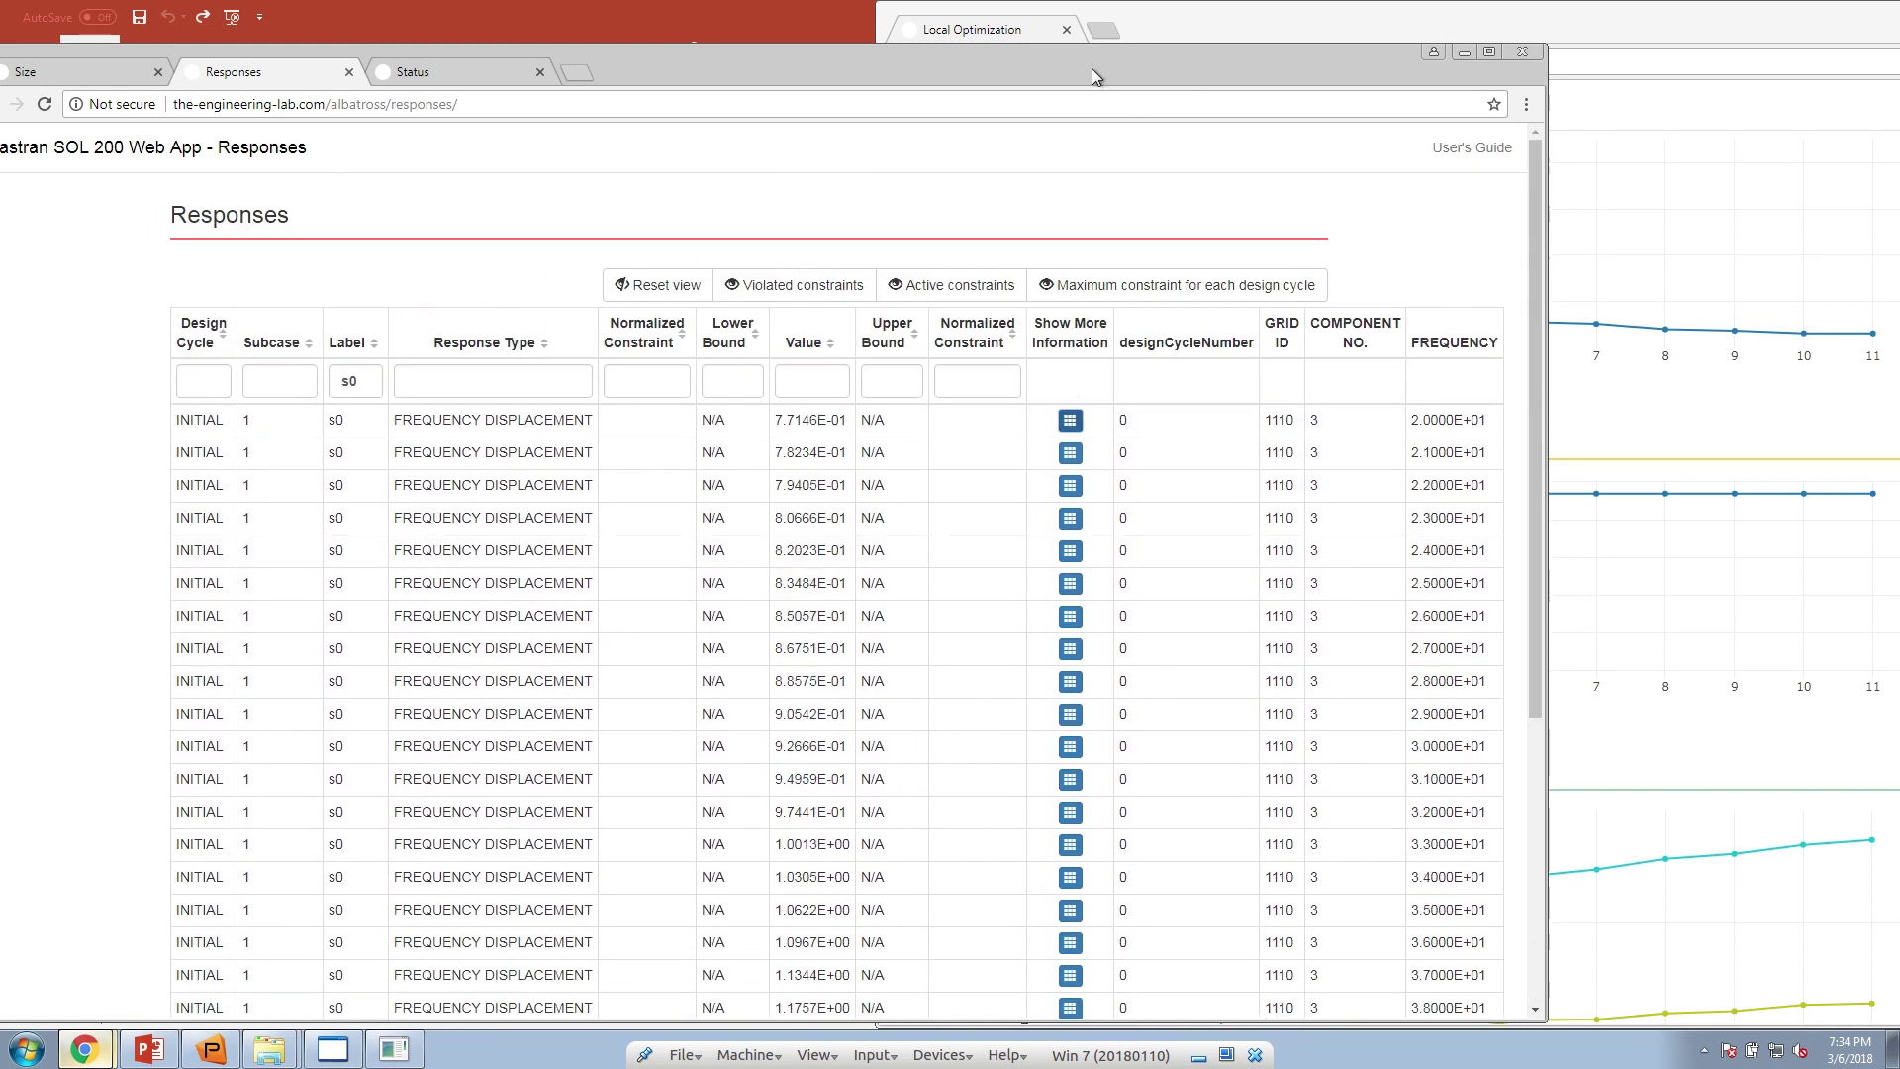
{"action": "scroll", "coordinate": [651, 543], "scroll_direction": "down", "scroll_amount": 5}
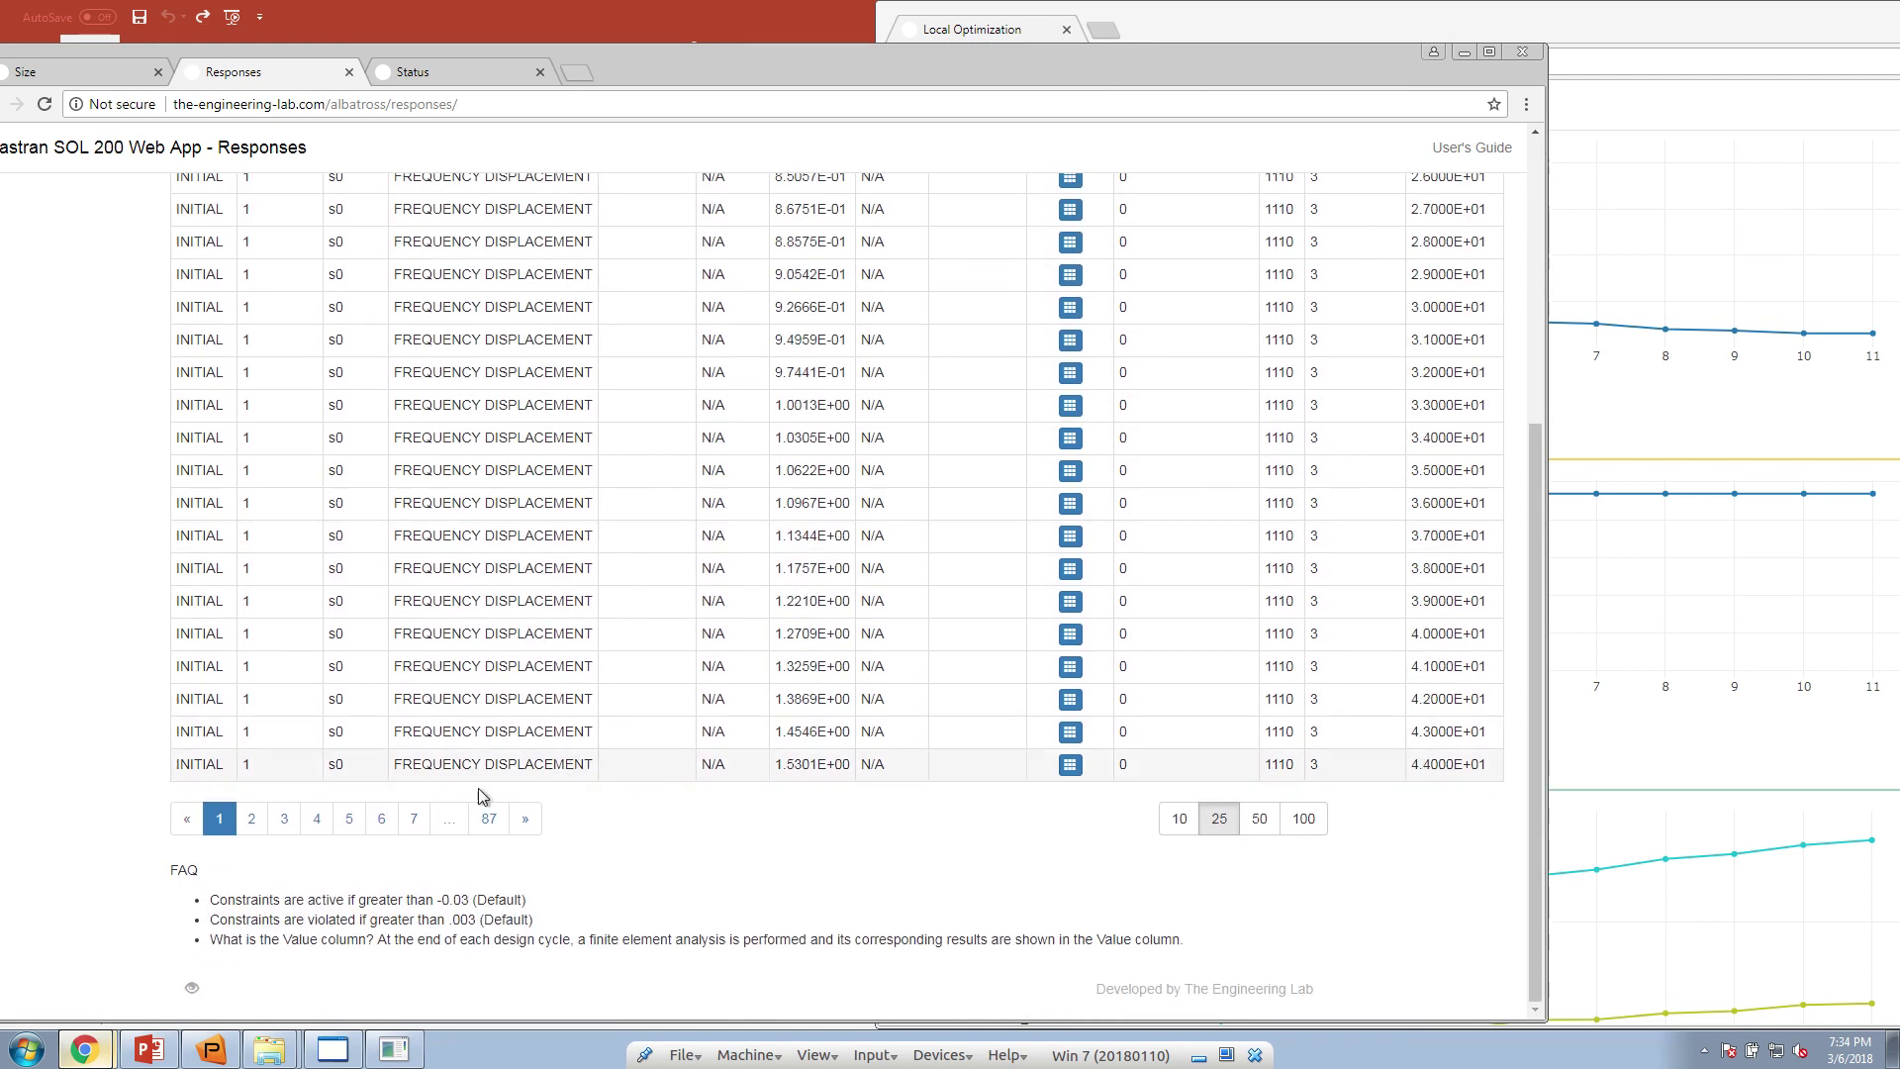
{"action": "left_click", "coordinate": [252, 817]}
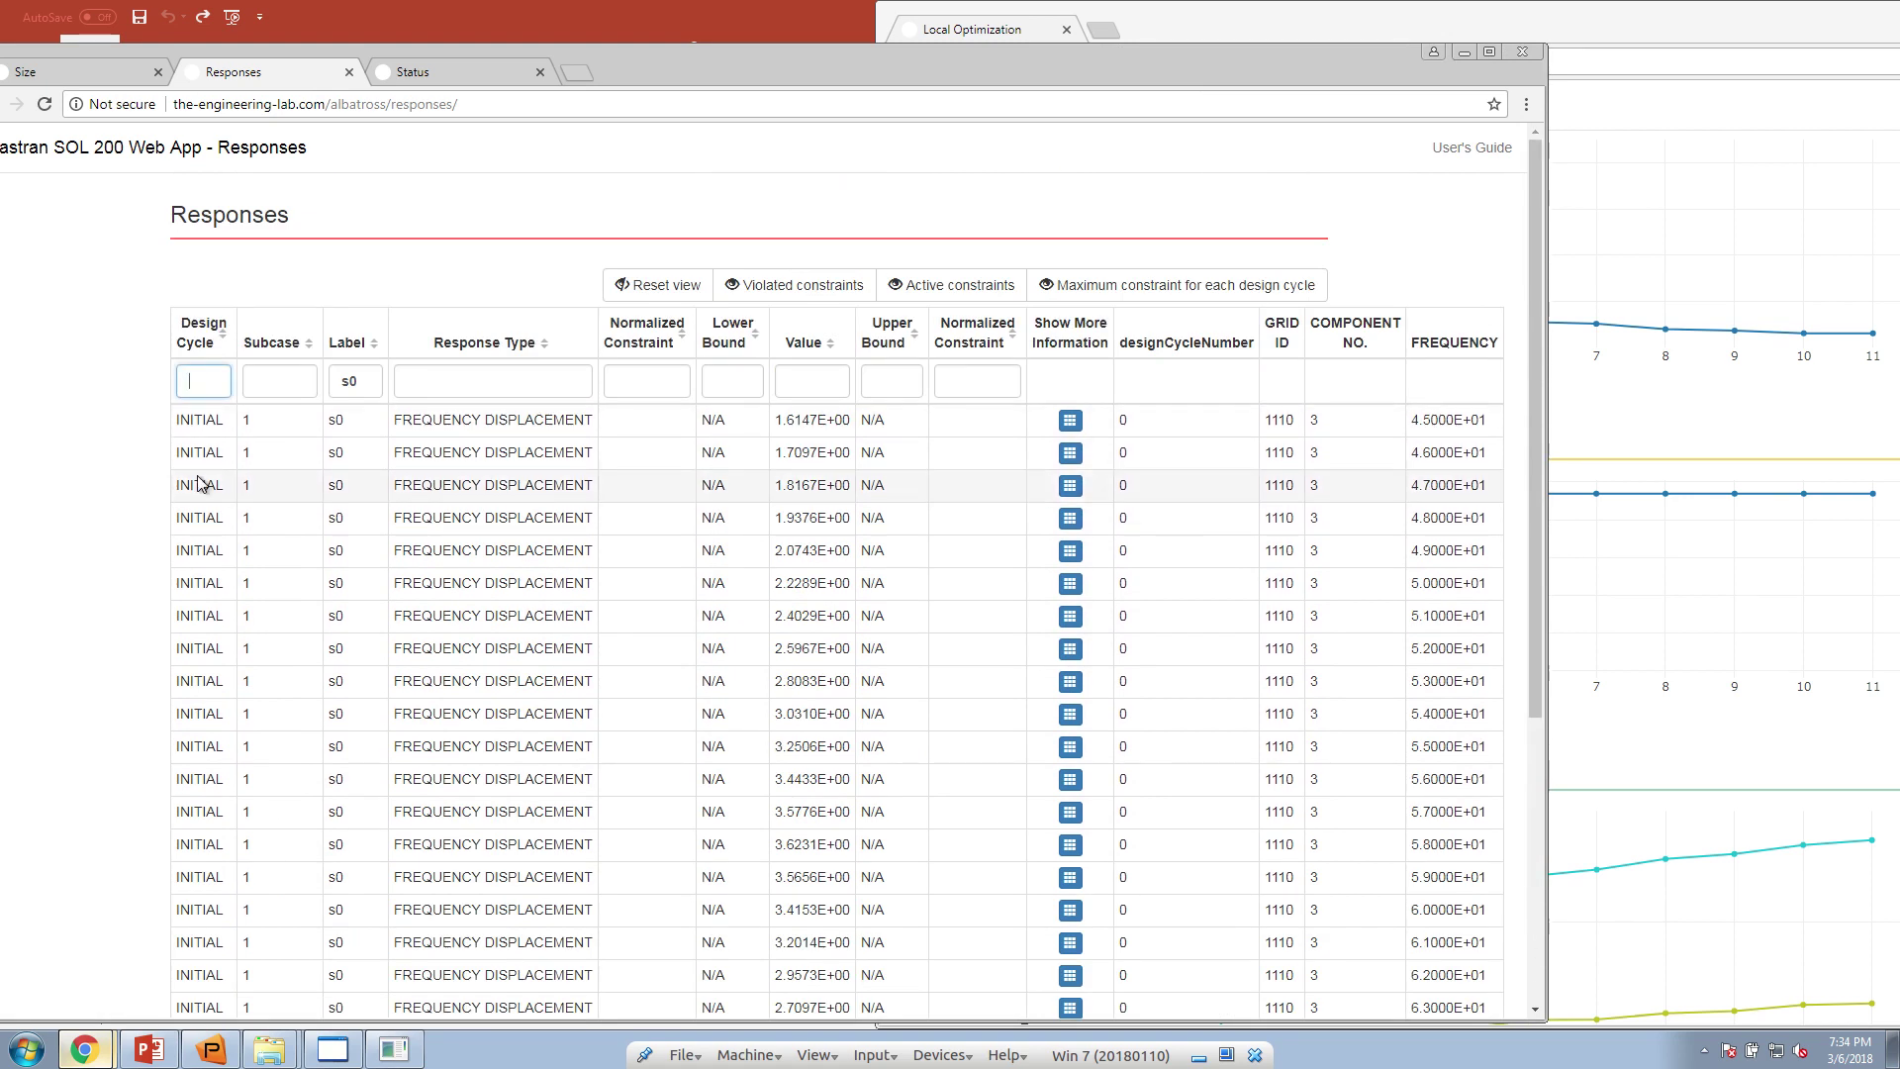
Filter the s0 responses by design cycle initial and review the list through its last page
{"action": "type", "text": "initial"}
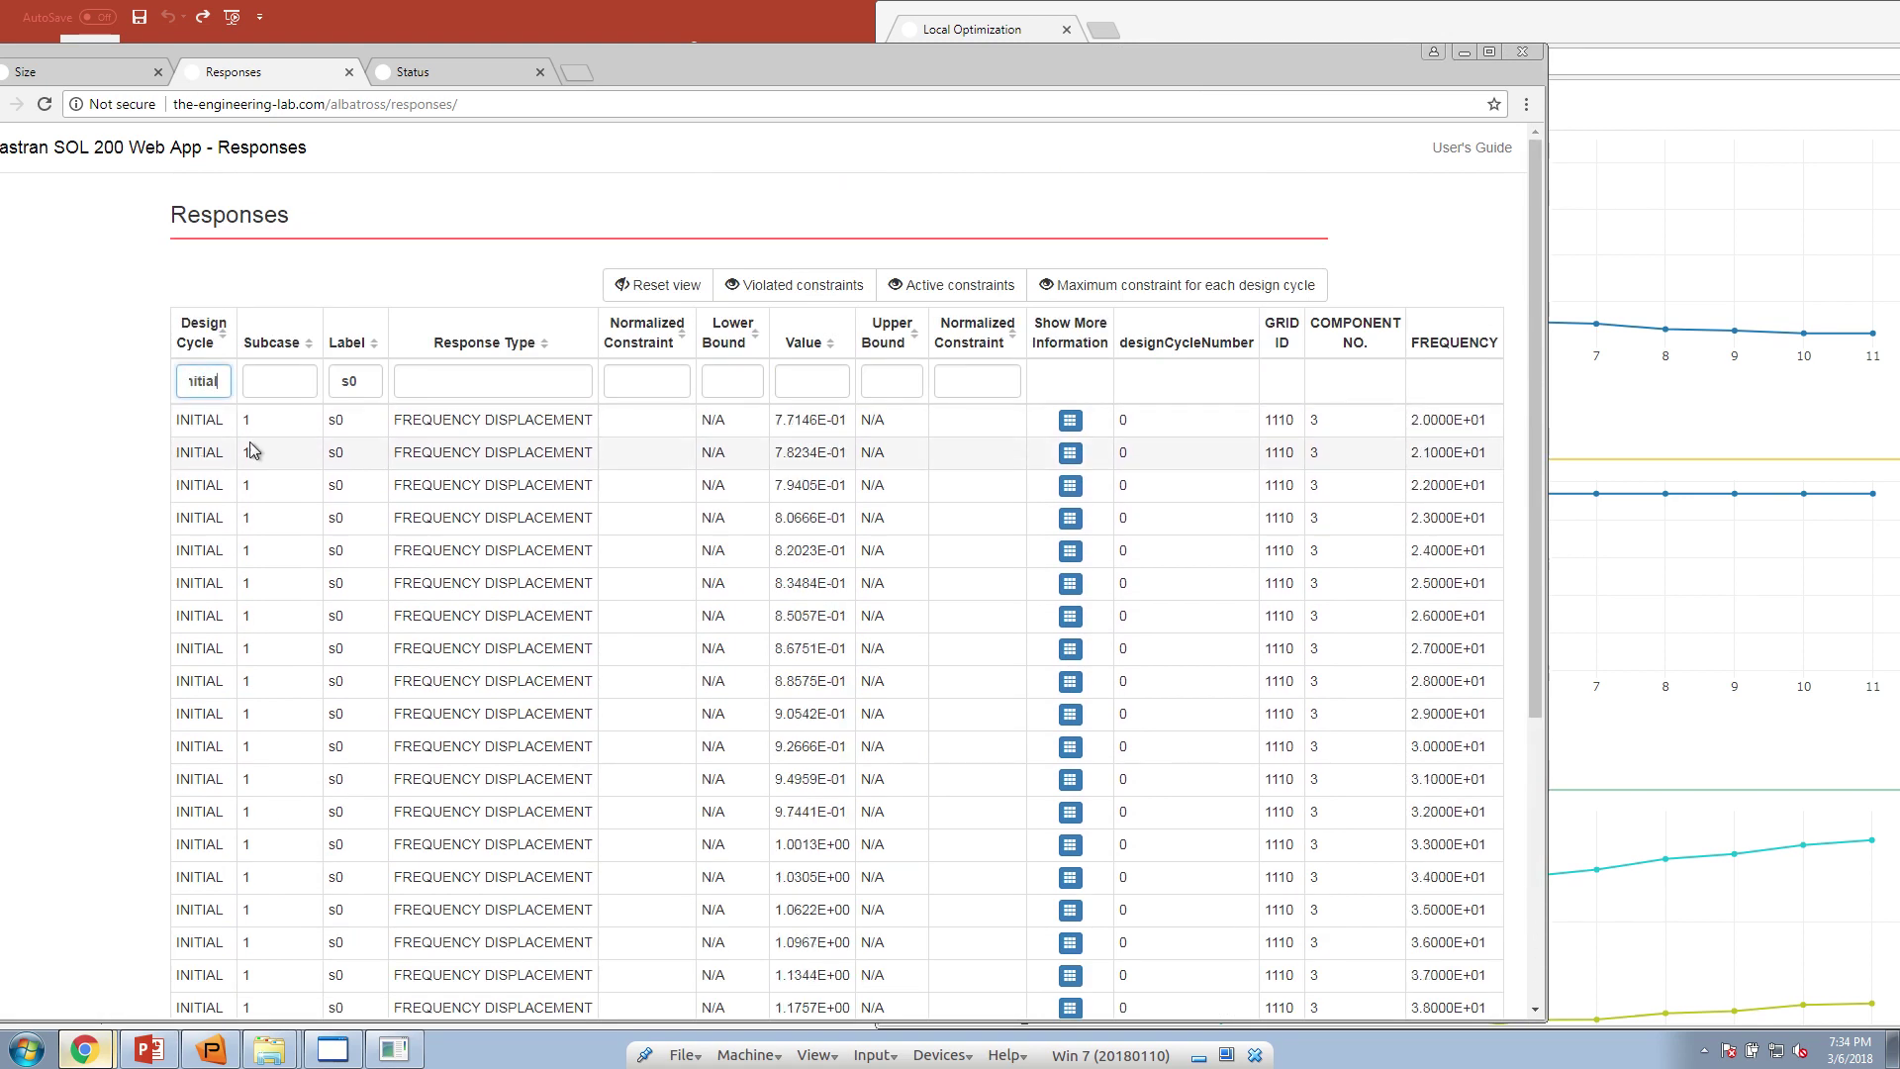
{"action": "scroll", "coordinate": [788, 480], "scroll_direction": "down", "scroll_amount": 4}
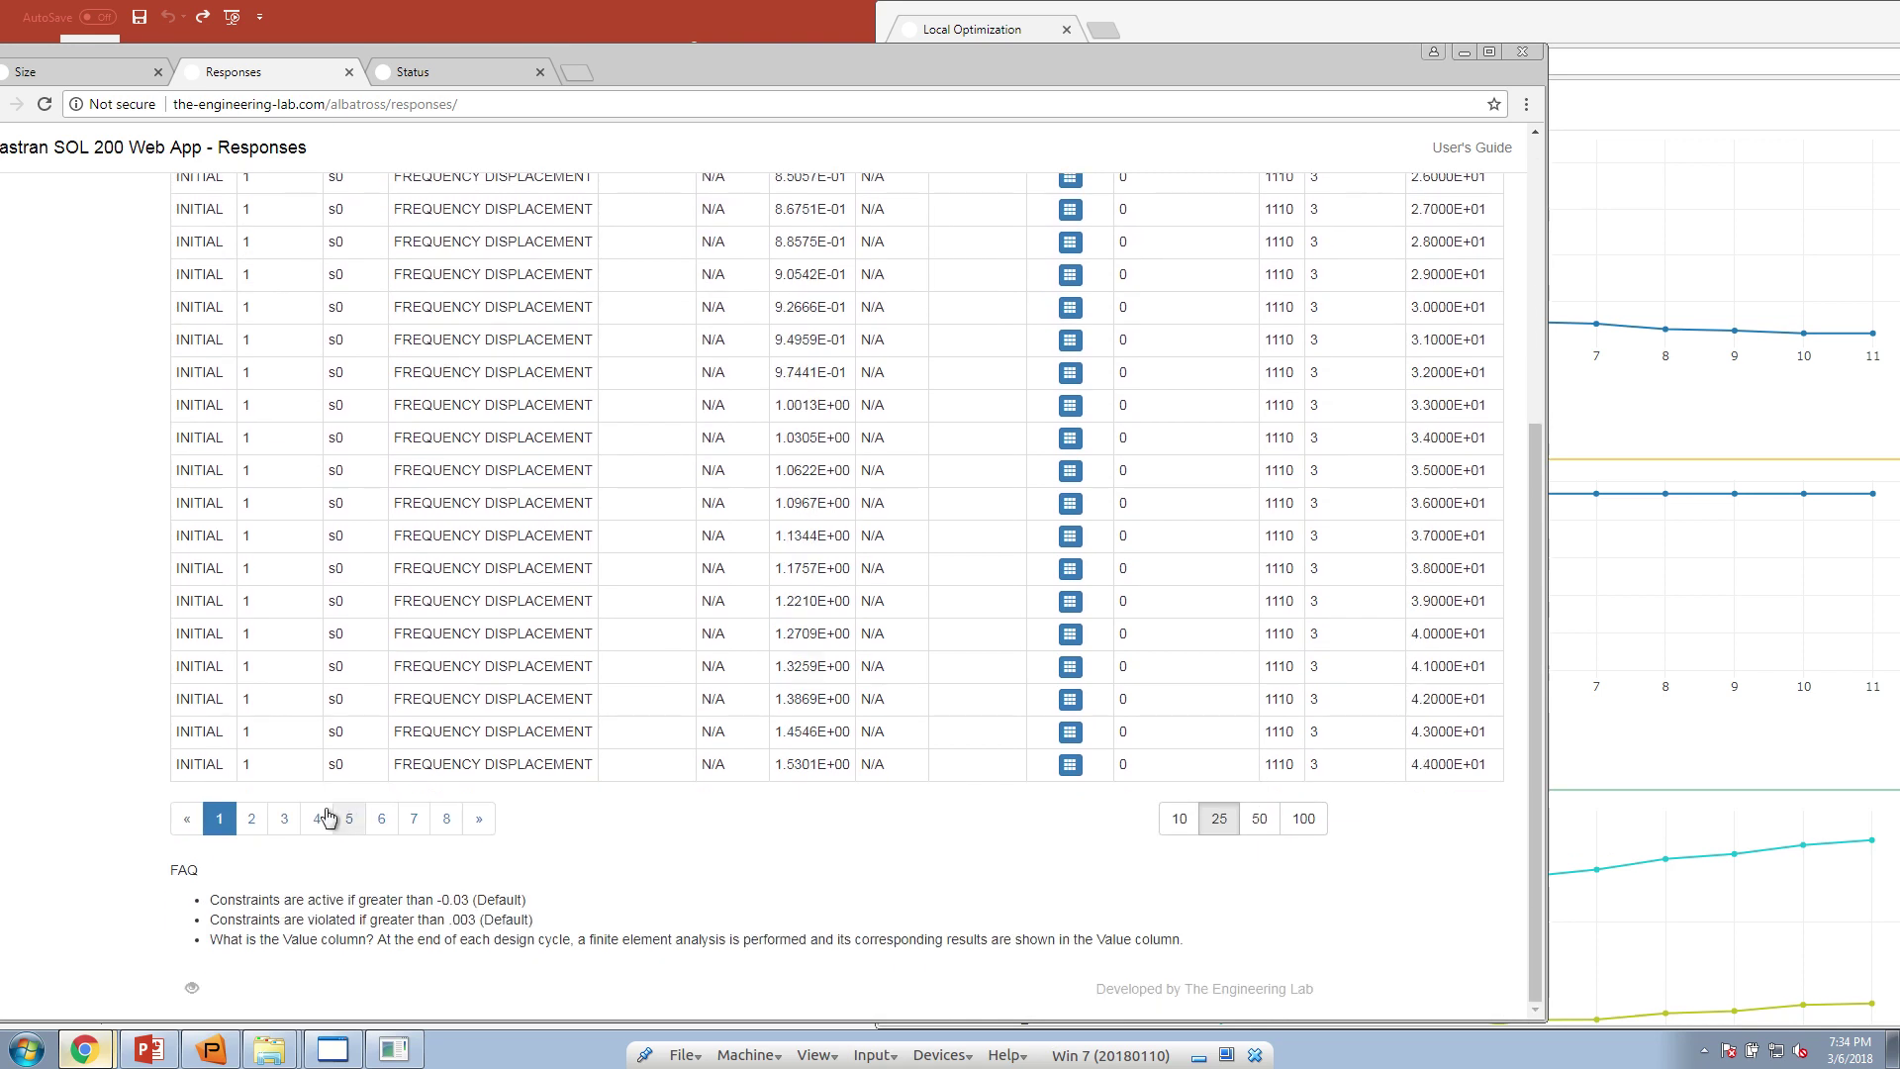
{"action": "left_click", "coordinate": [253, 820]}
{"action": "left_click", "coordinate": [443, 829]}
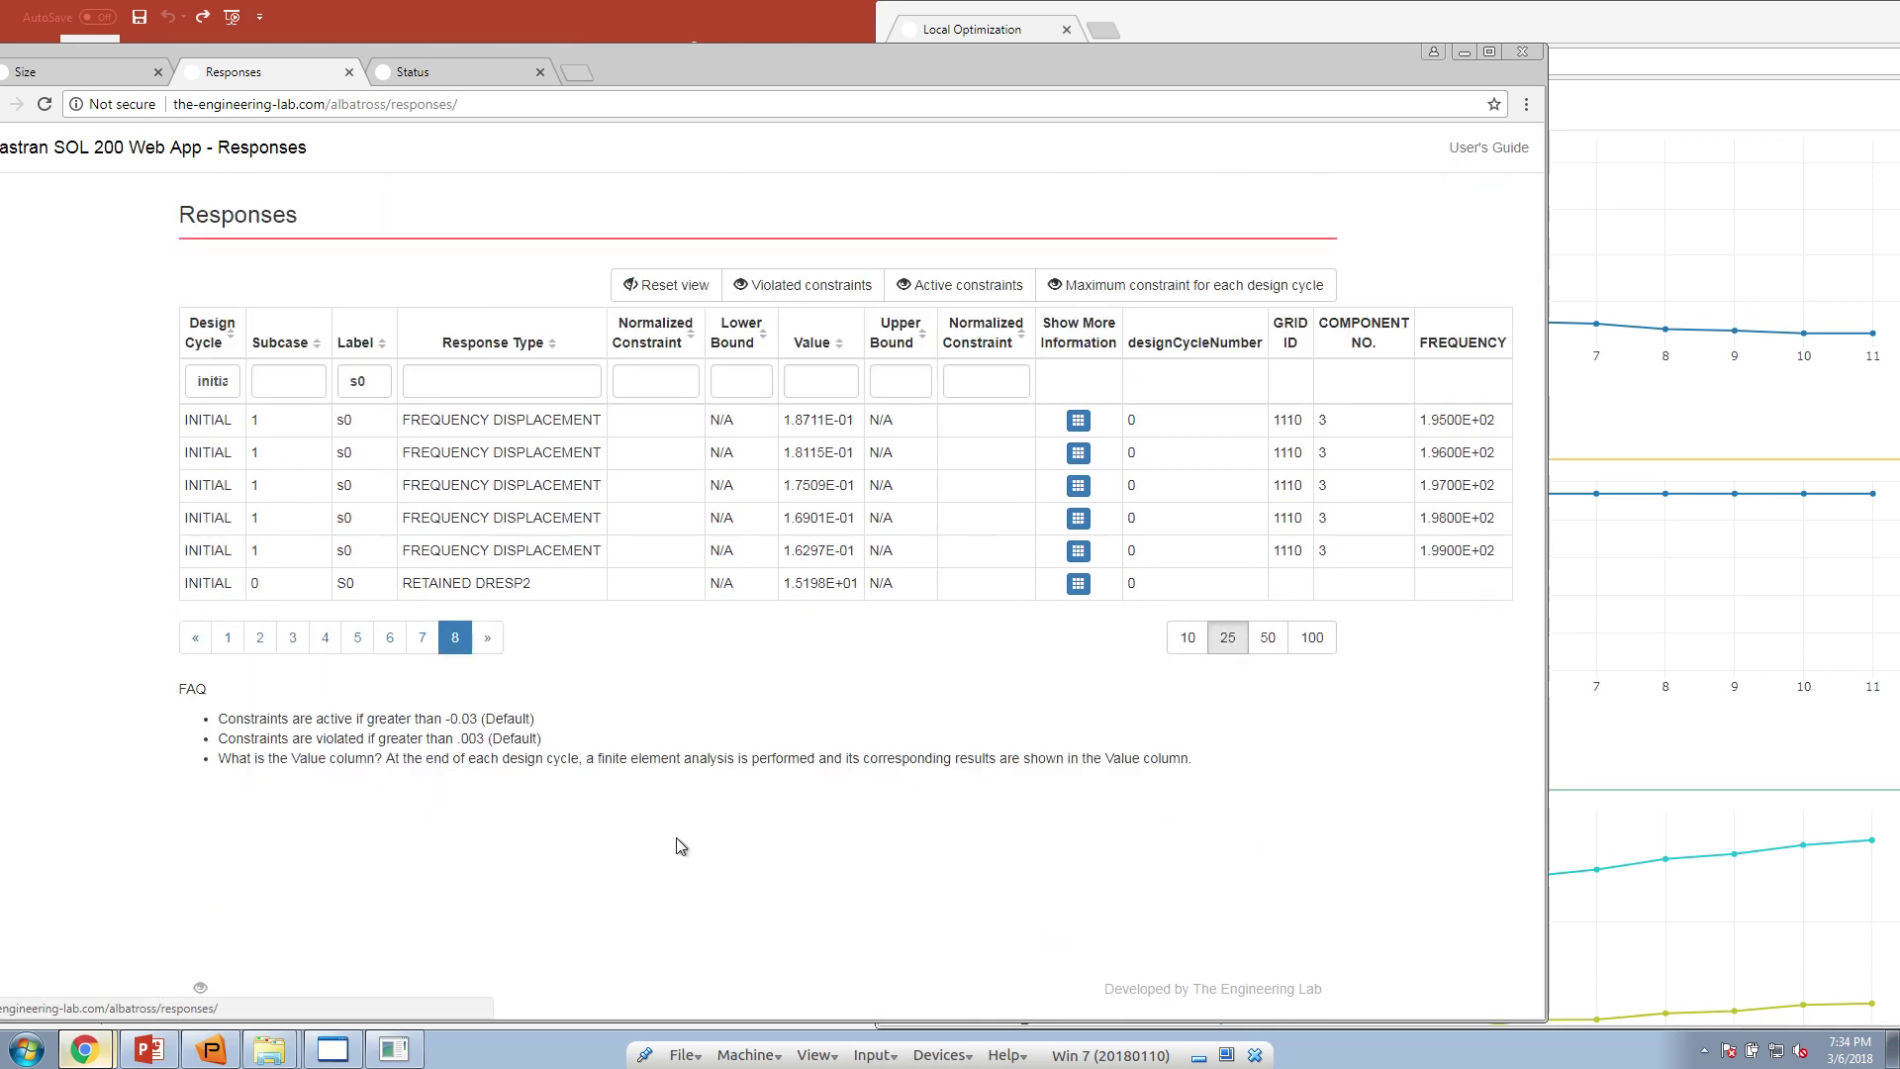
{"action": "left_click", "coordinate": [228, 637]}
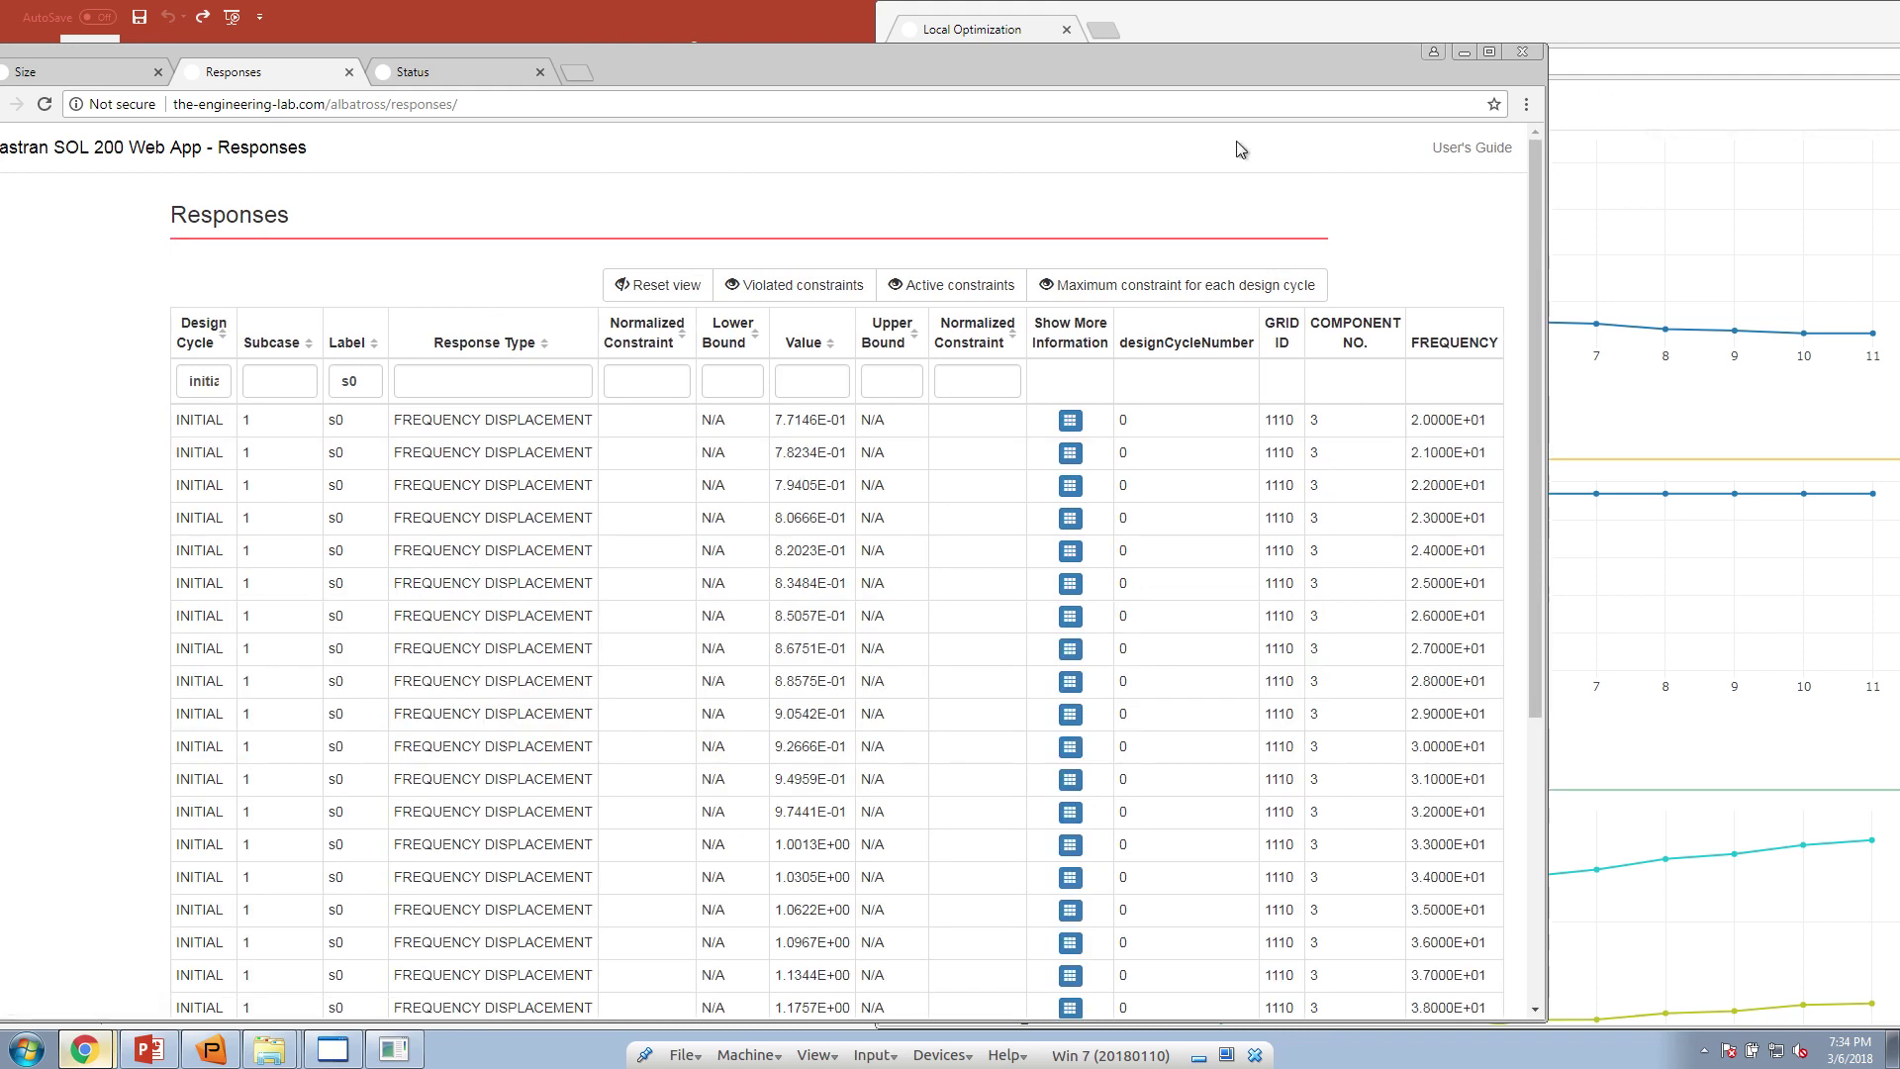
Switch to PowerPoint, present the Optimization Problem Statement slide, and annotate the displacement curve's rising side and peak area with the red pen
{"action": "left_click", "coordinate": [126, 1057]}
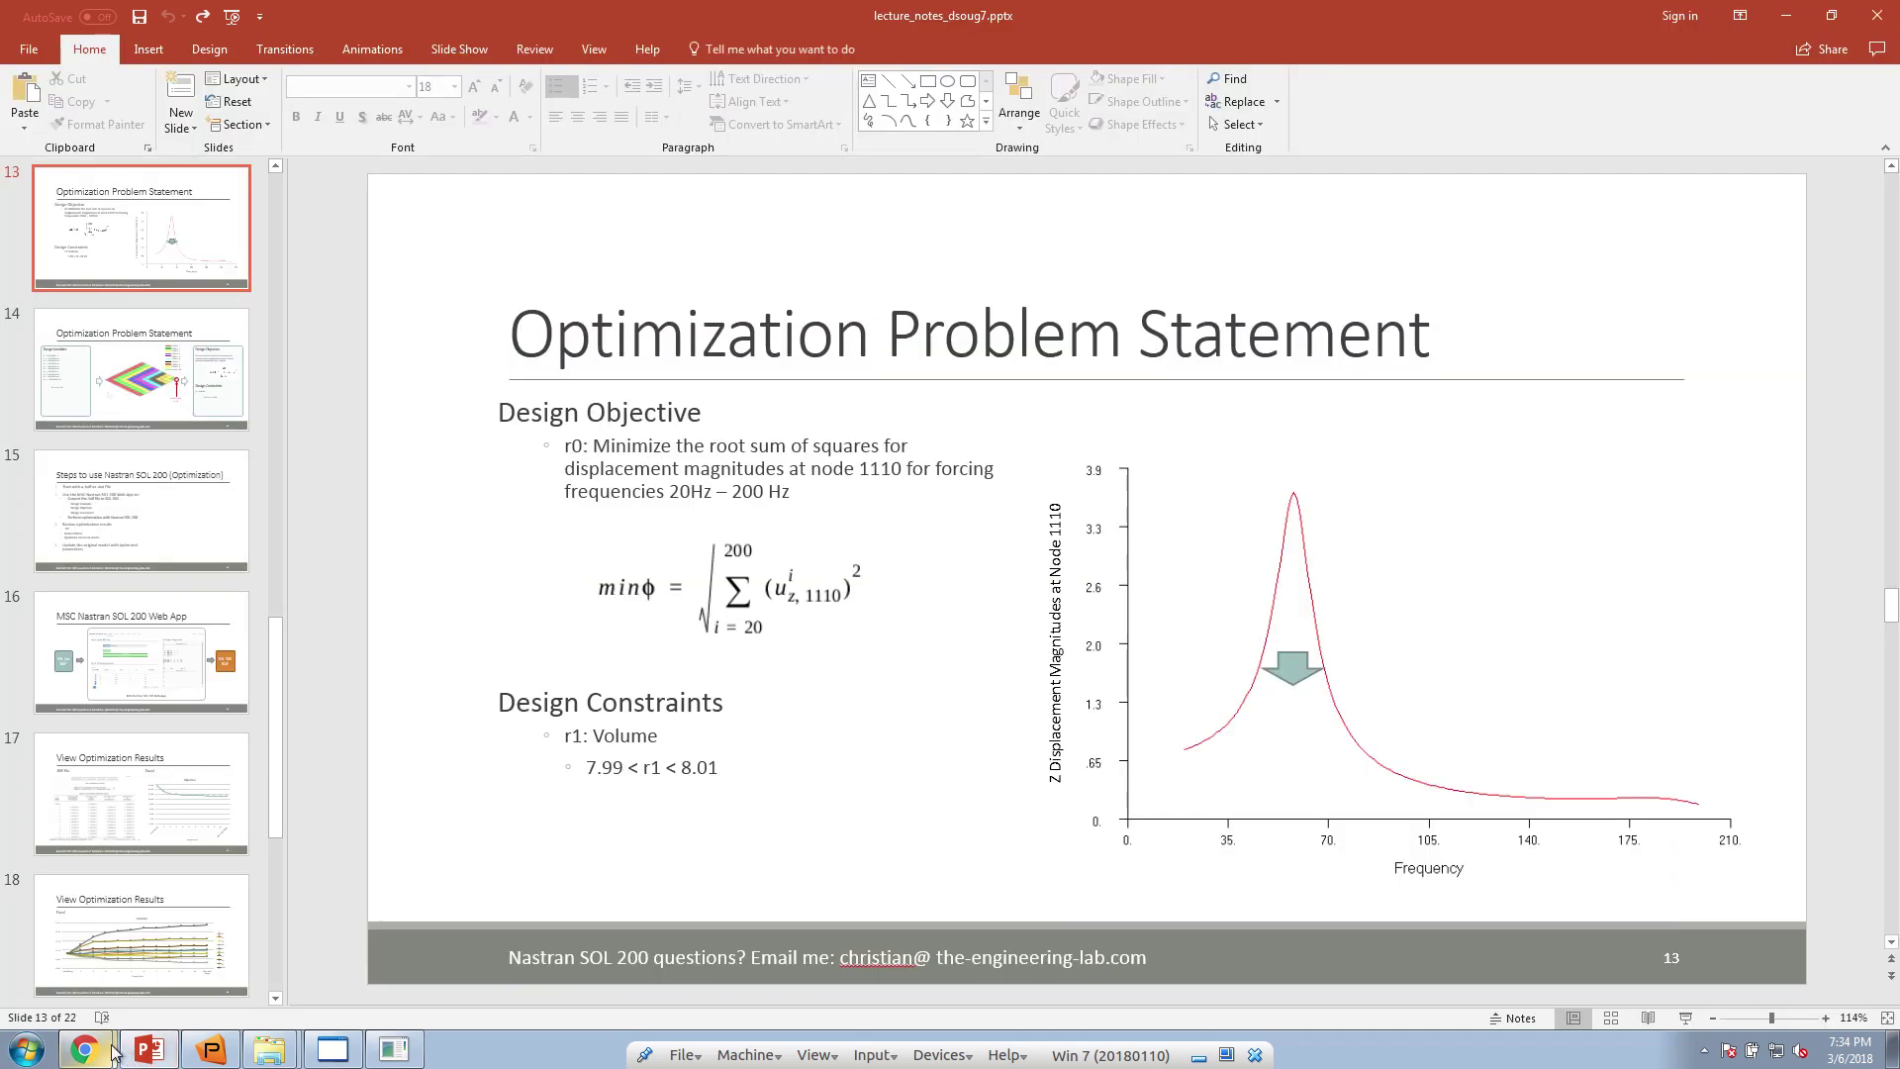
{"action": "left_click", "coordinate": [1684, 1019]}
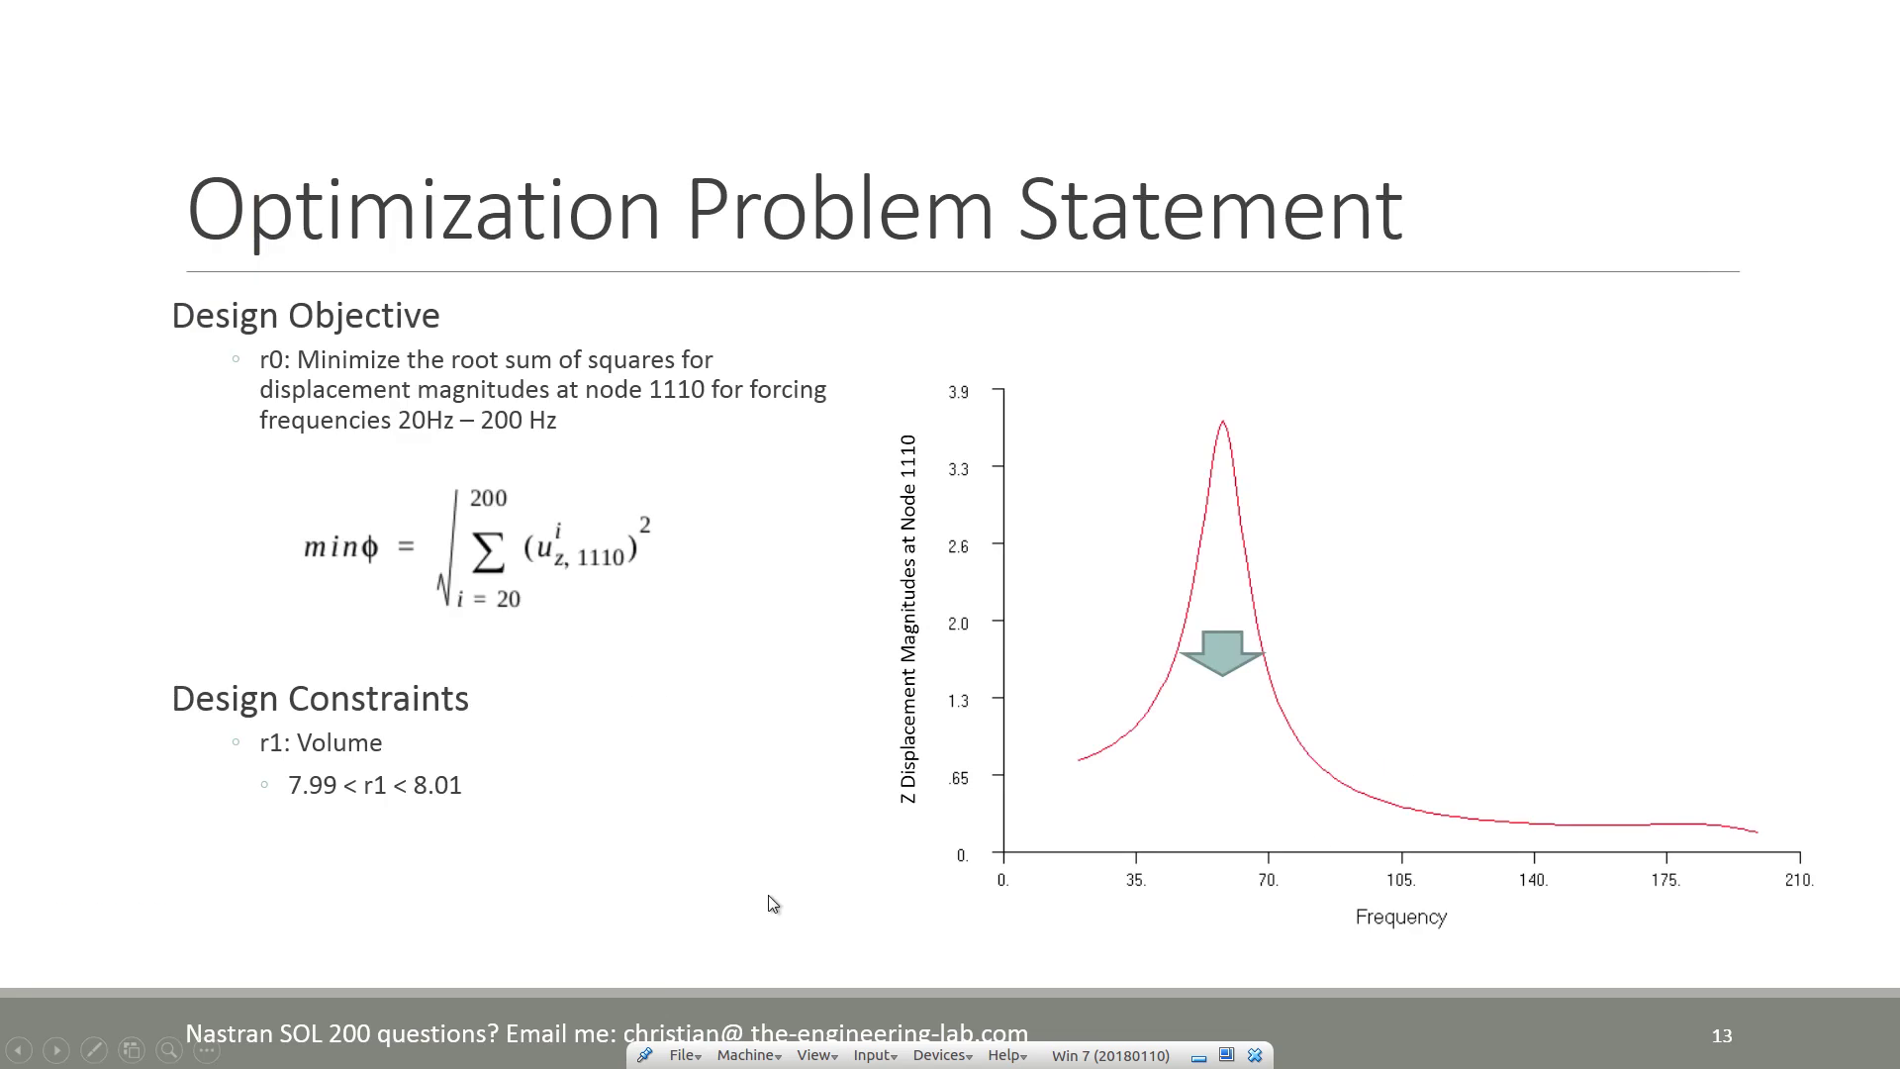
{"action": "left_click", "coordinate": [94, 1049]}
{"action": "left_click", "coordinate": [99, 898]}
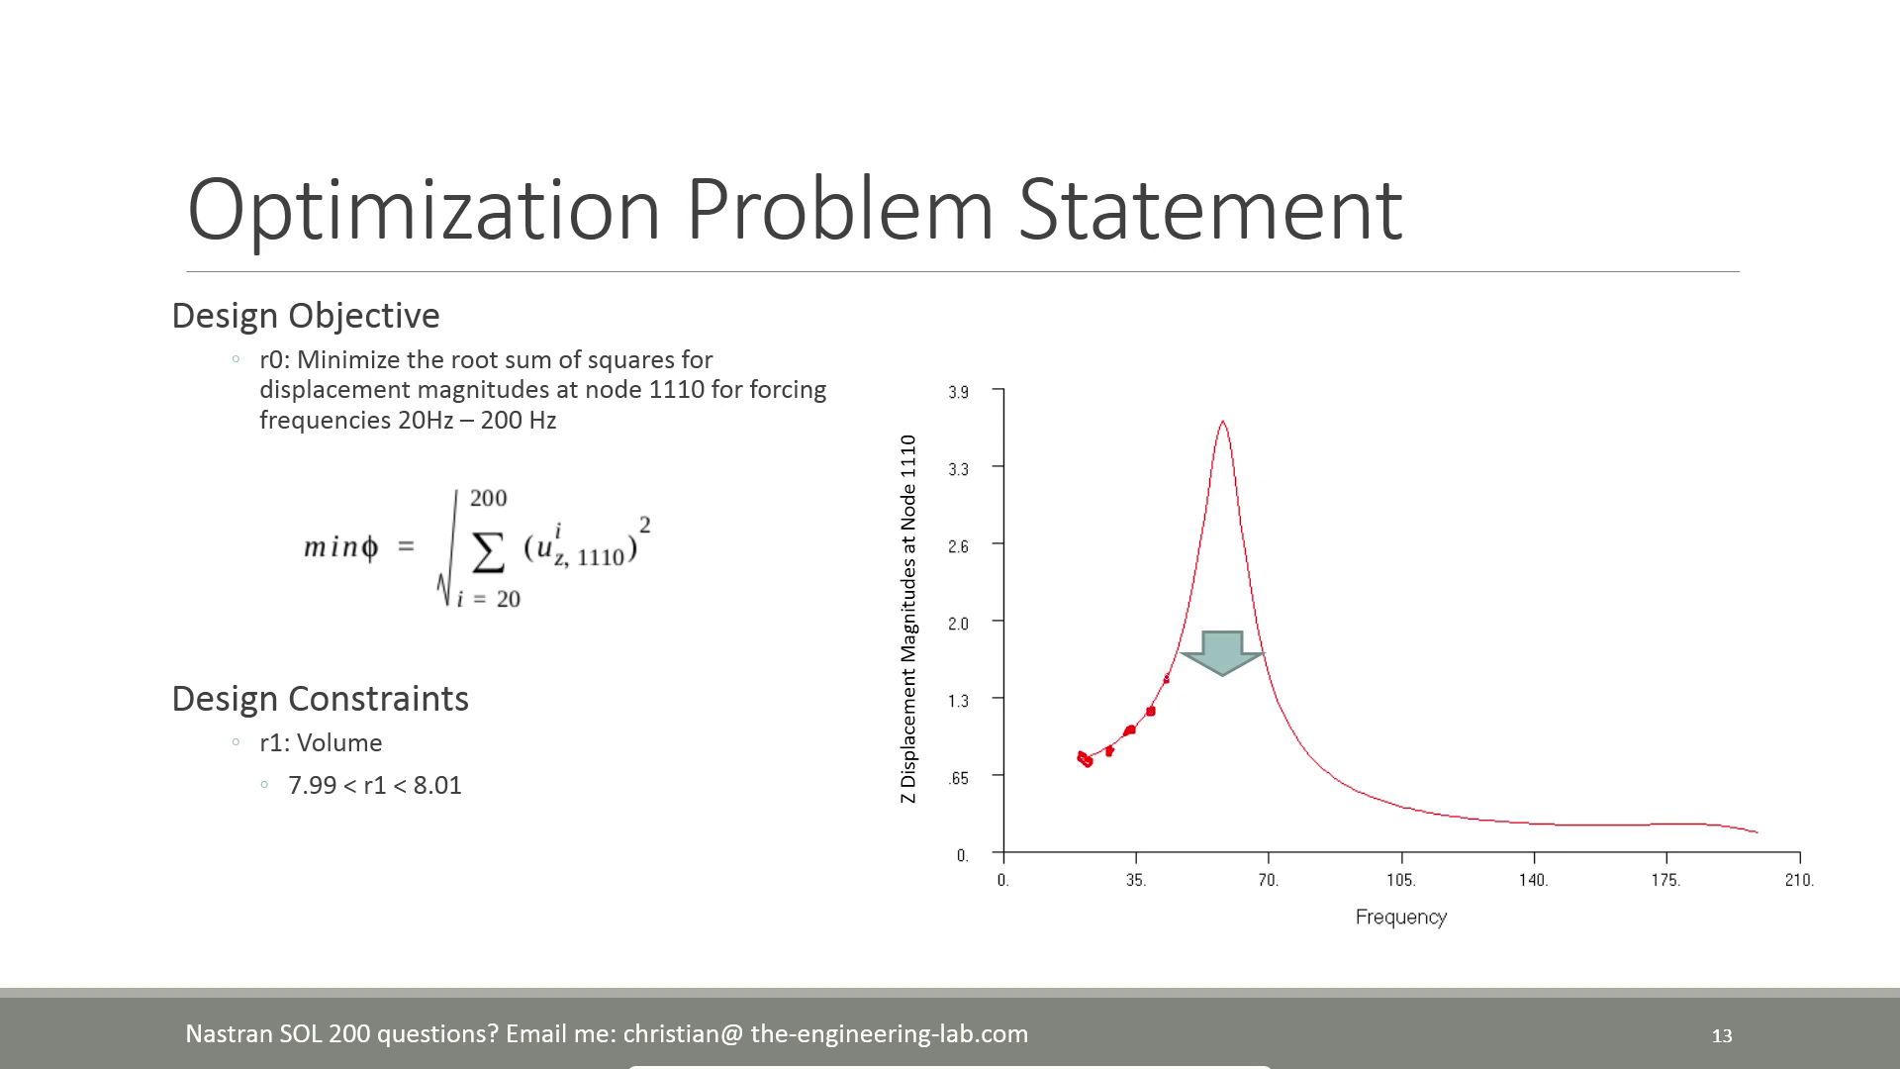
{"action": "left_click_drag", "start_coordinate": [1306, 518], "coordinate": [1320, 541]}
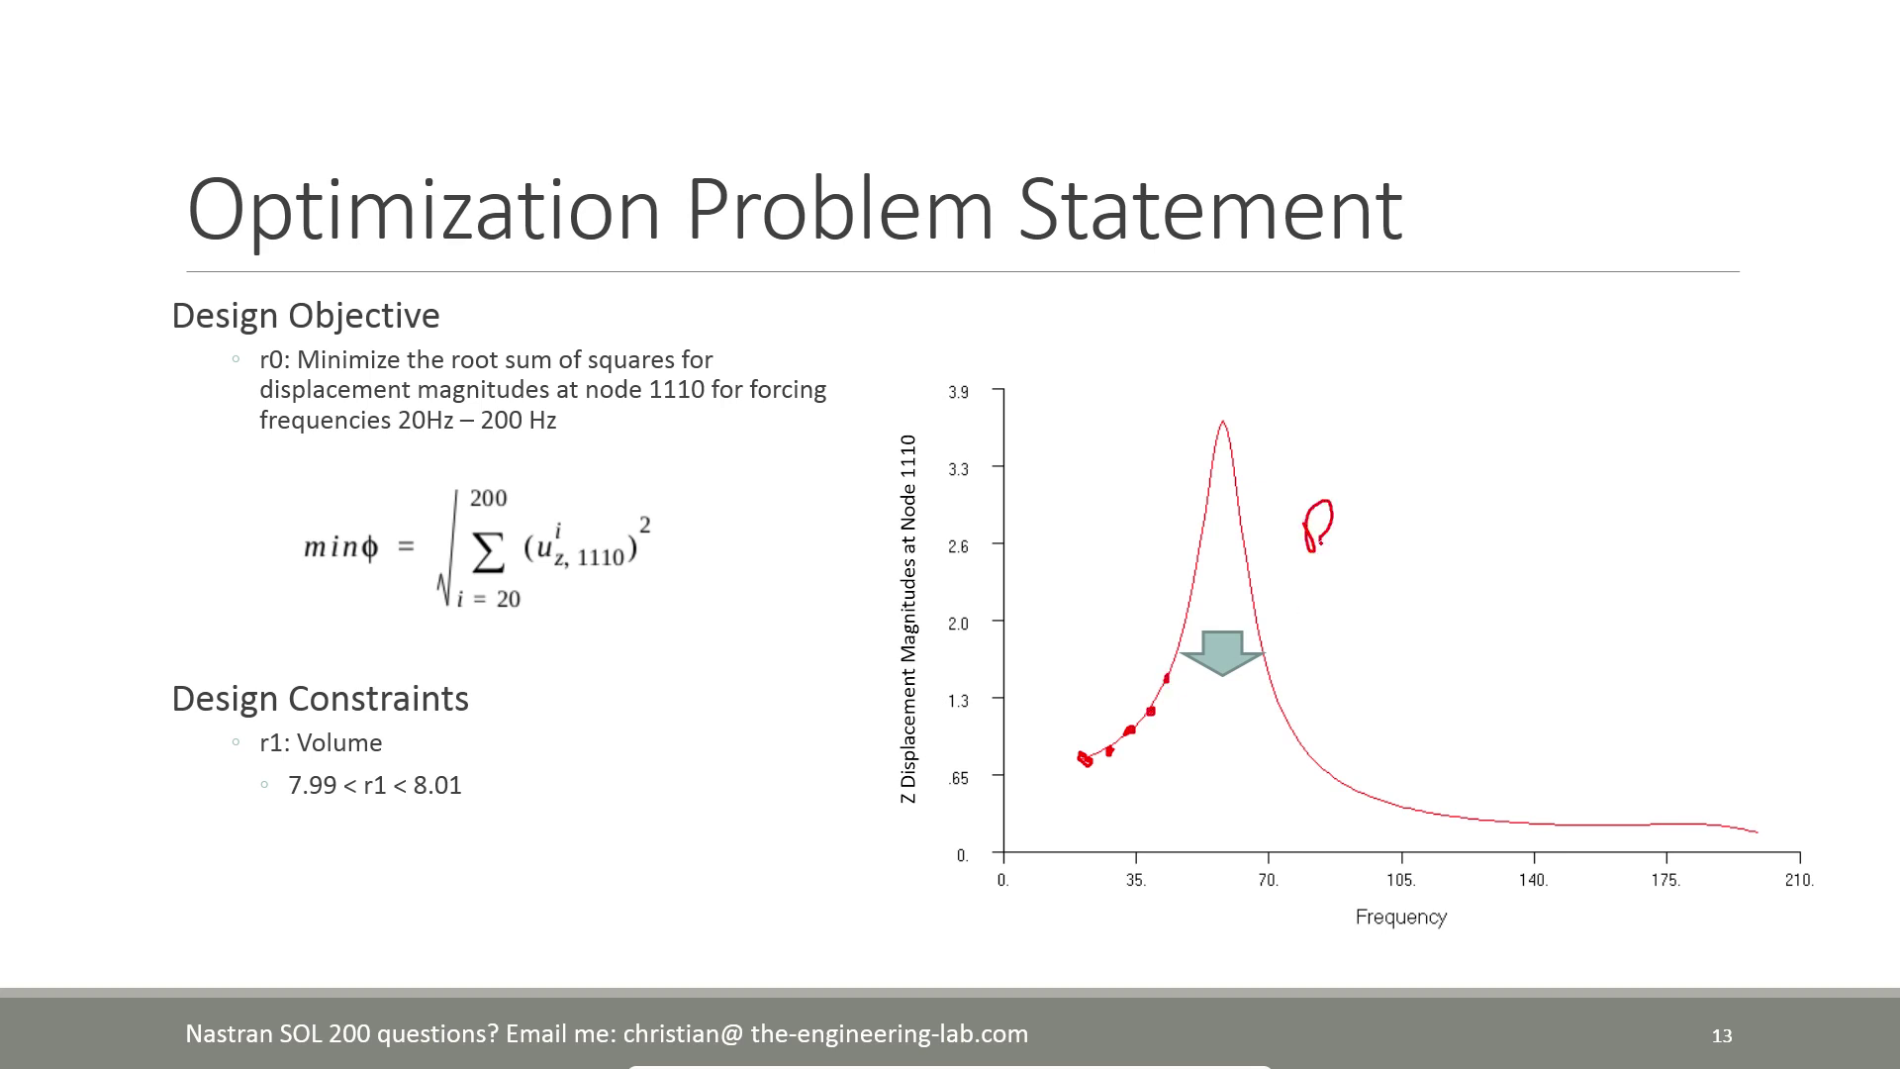
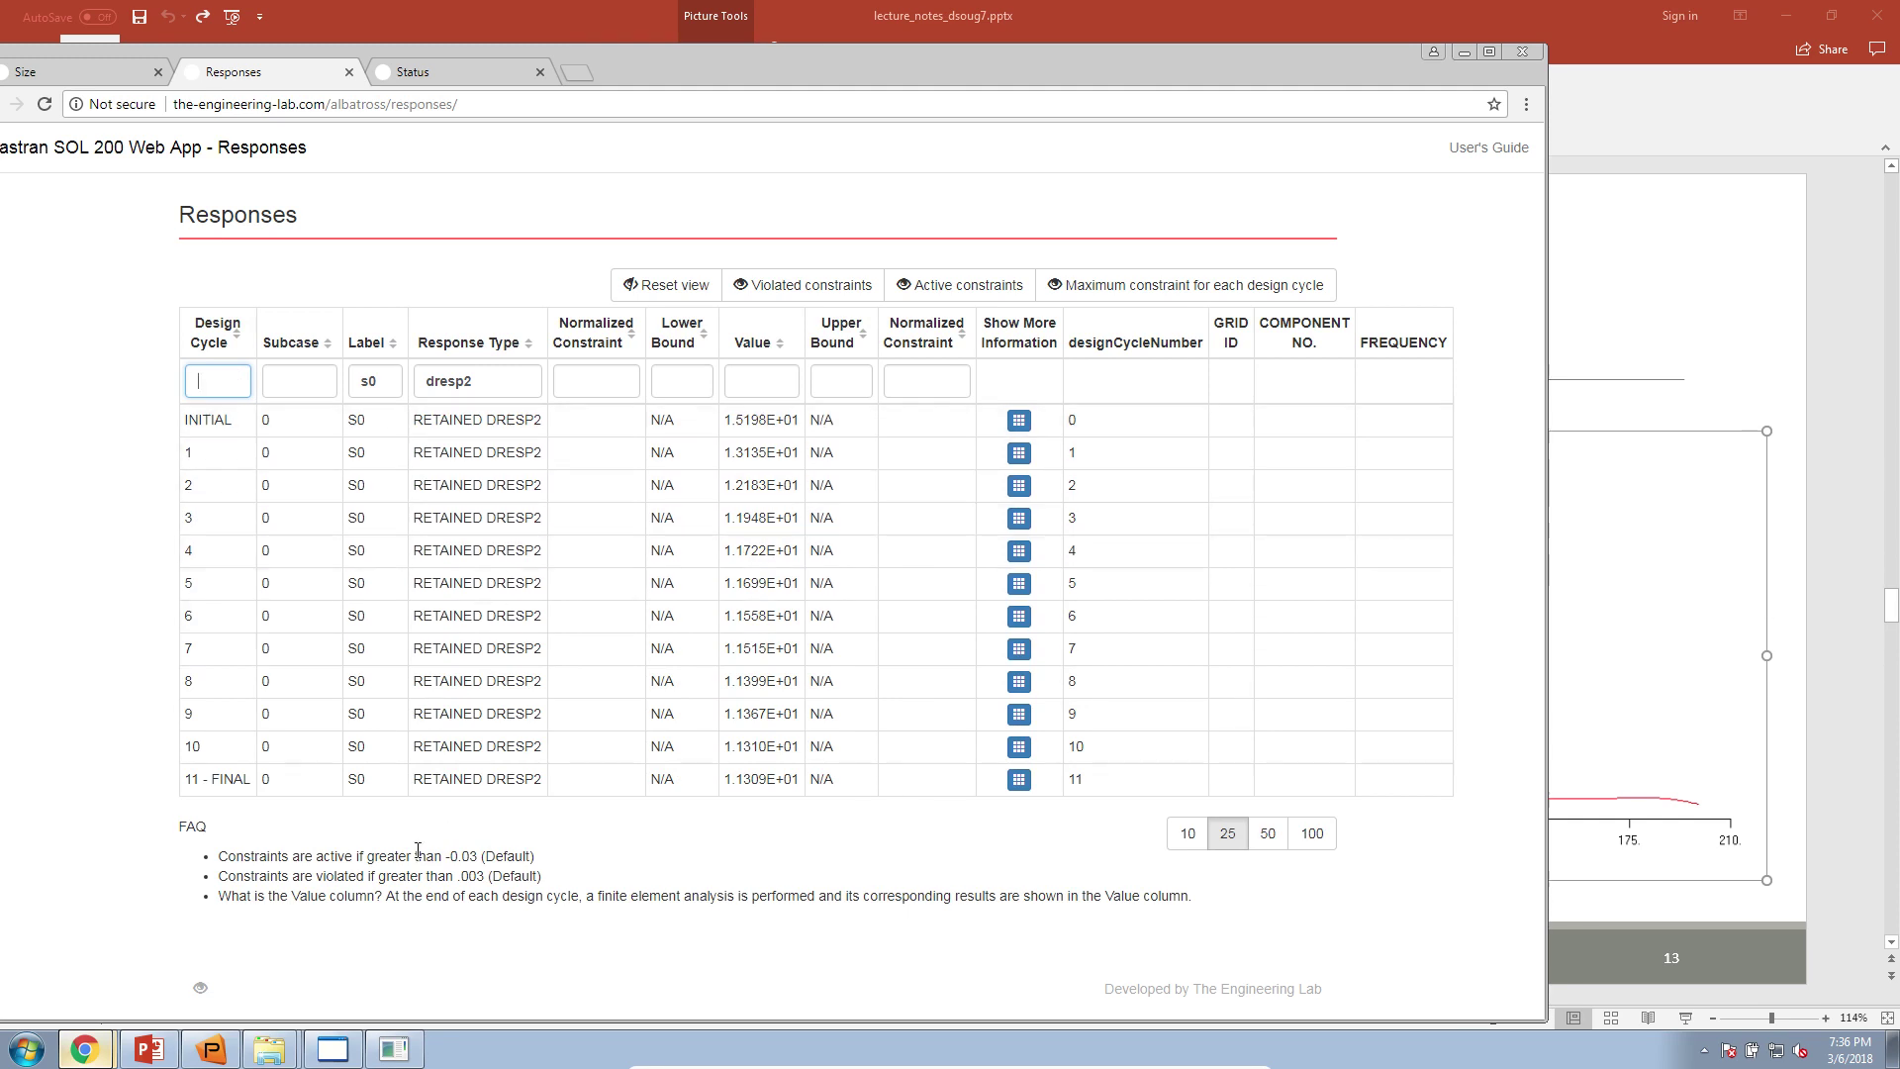
Show the extra information for the s0 dresp2 responses and compare the initial cycle's value with the Objective plot
{"action": "left_click", "coordinate": [104, 1006]}
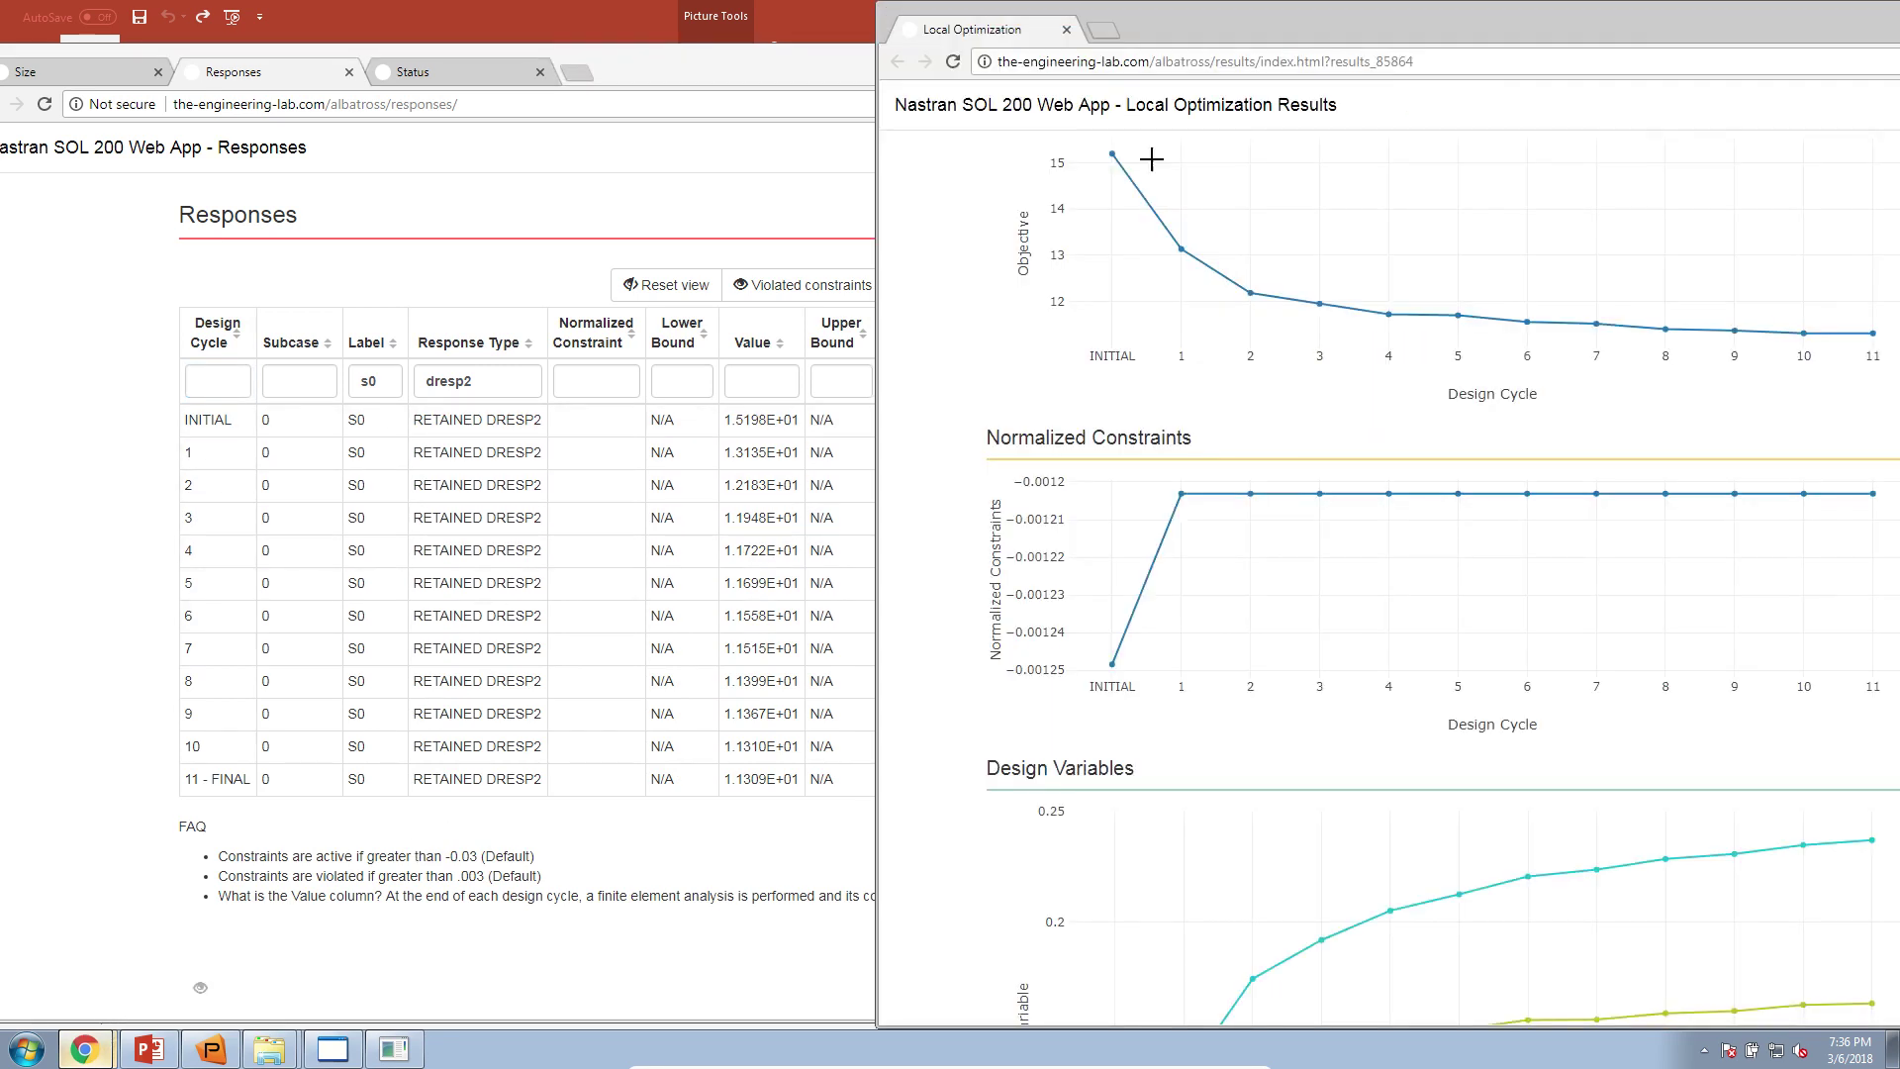
{"action": "scroll", "coordinate": [997, 335], "scroll_direction": "up", "scroll_amount": 2}
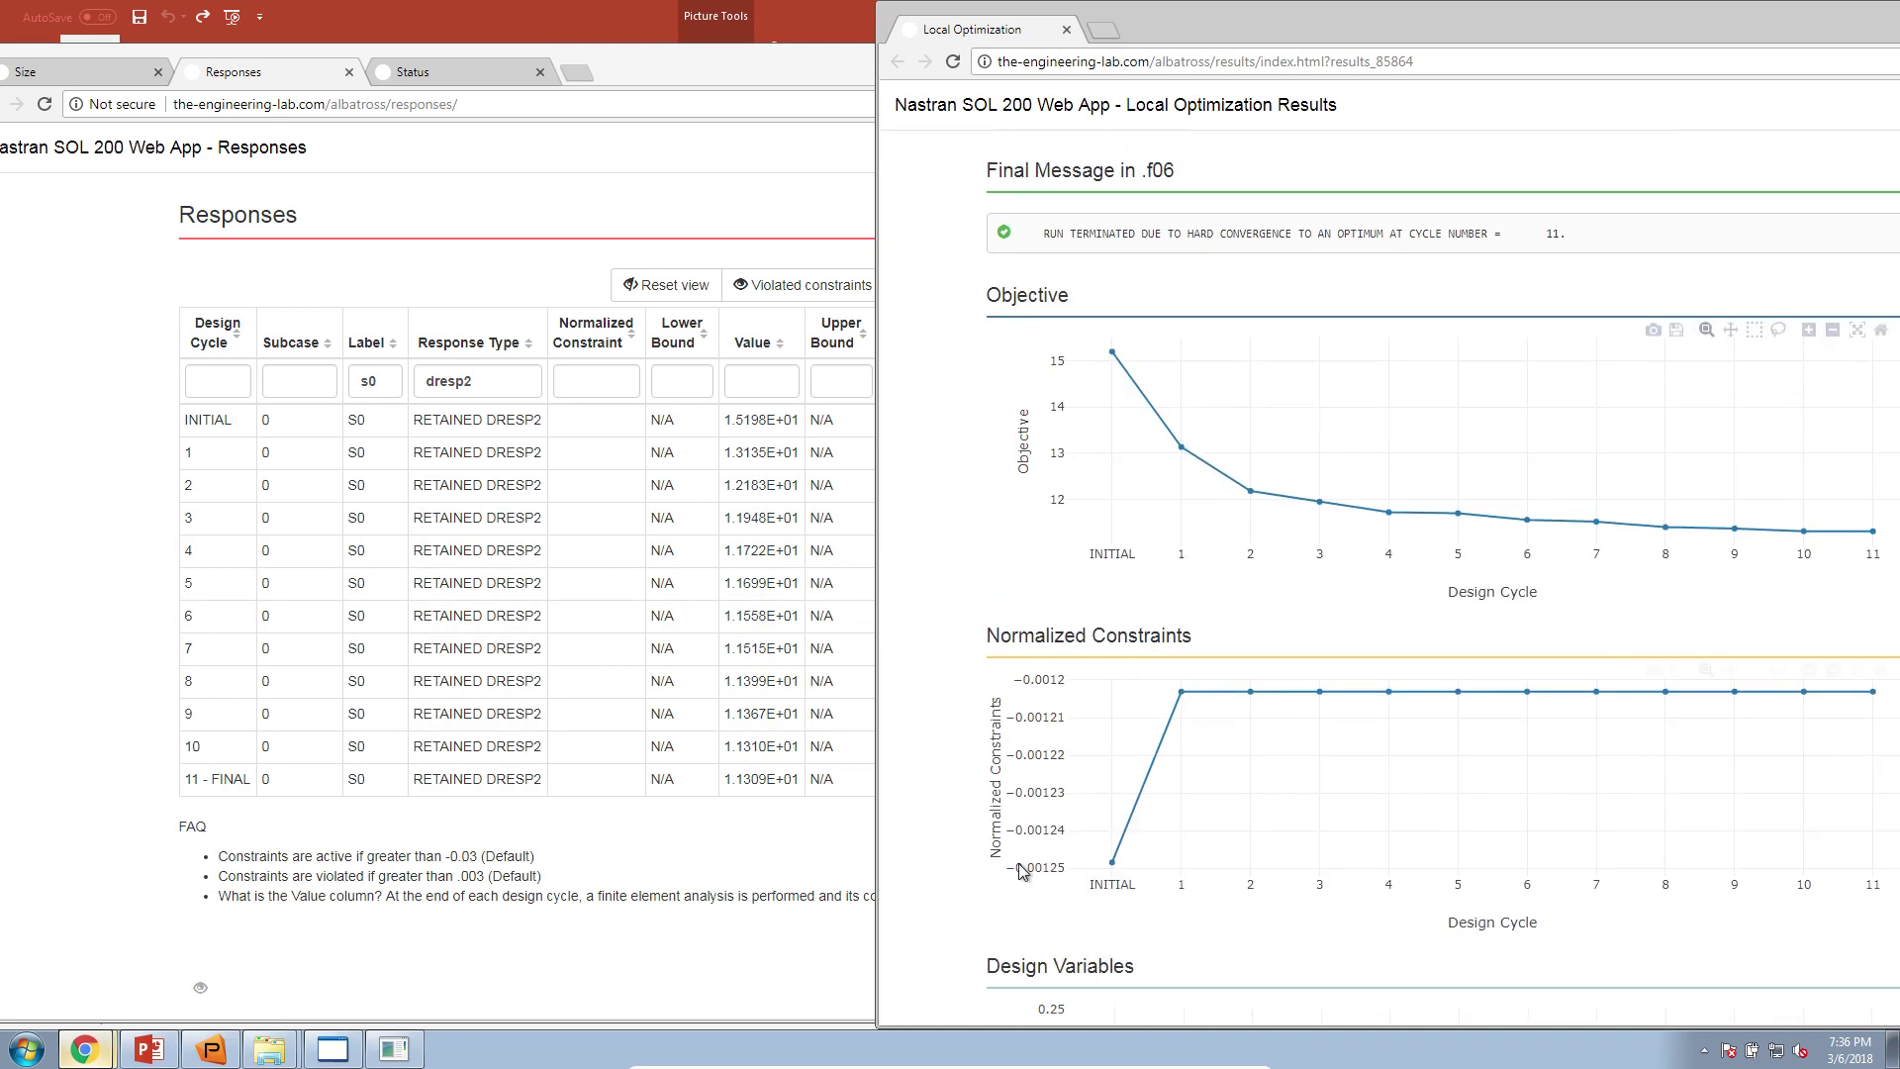
{"action": "mouse_move", "coordinate": [1104, 349]}
{"action": "left_click_drag", "start_coordinate": [816, 73], "coordinate": [639, 65]}
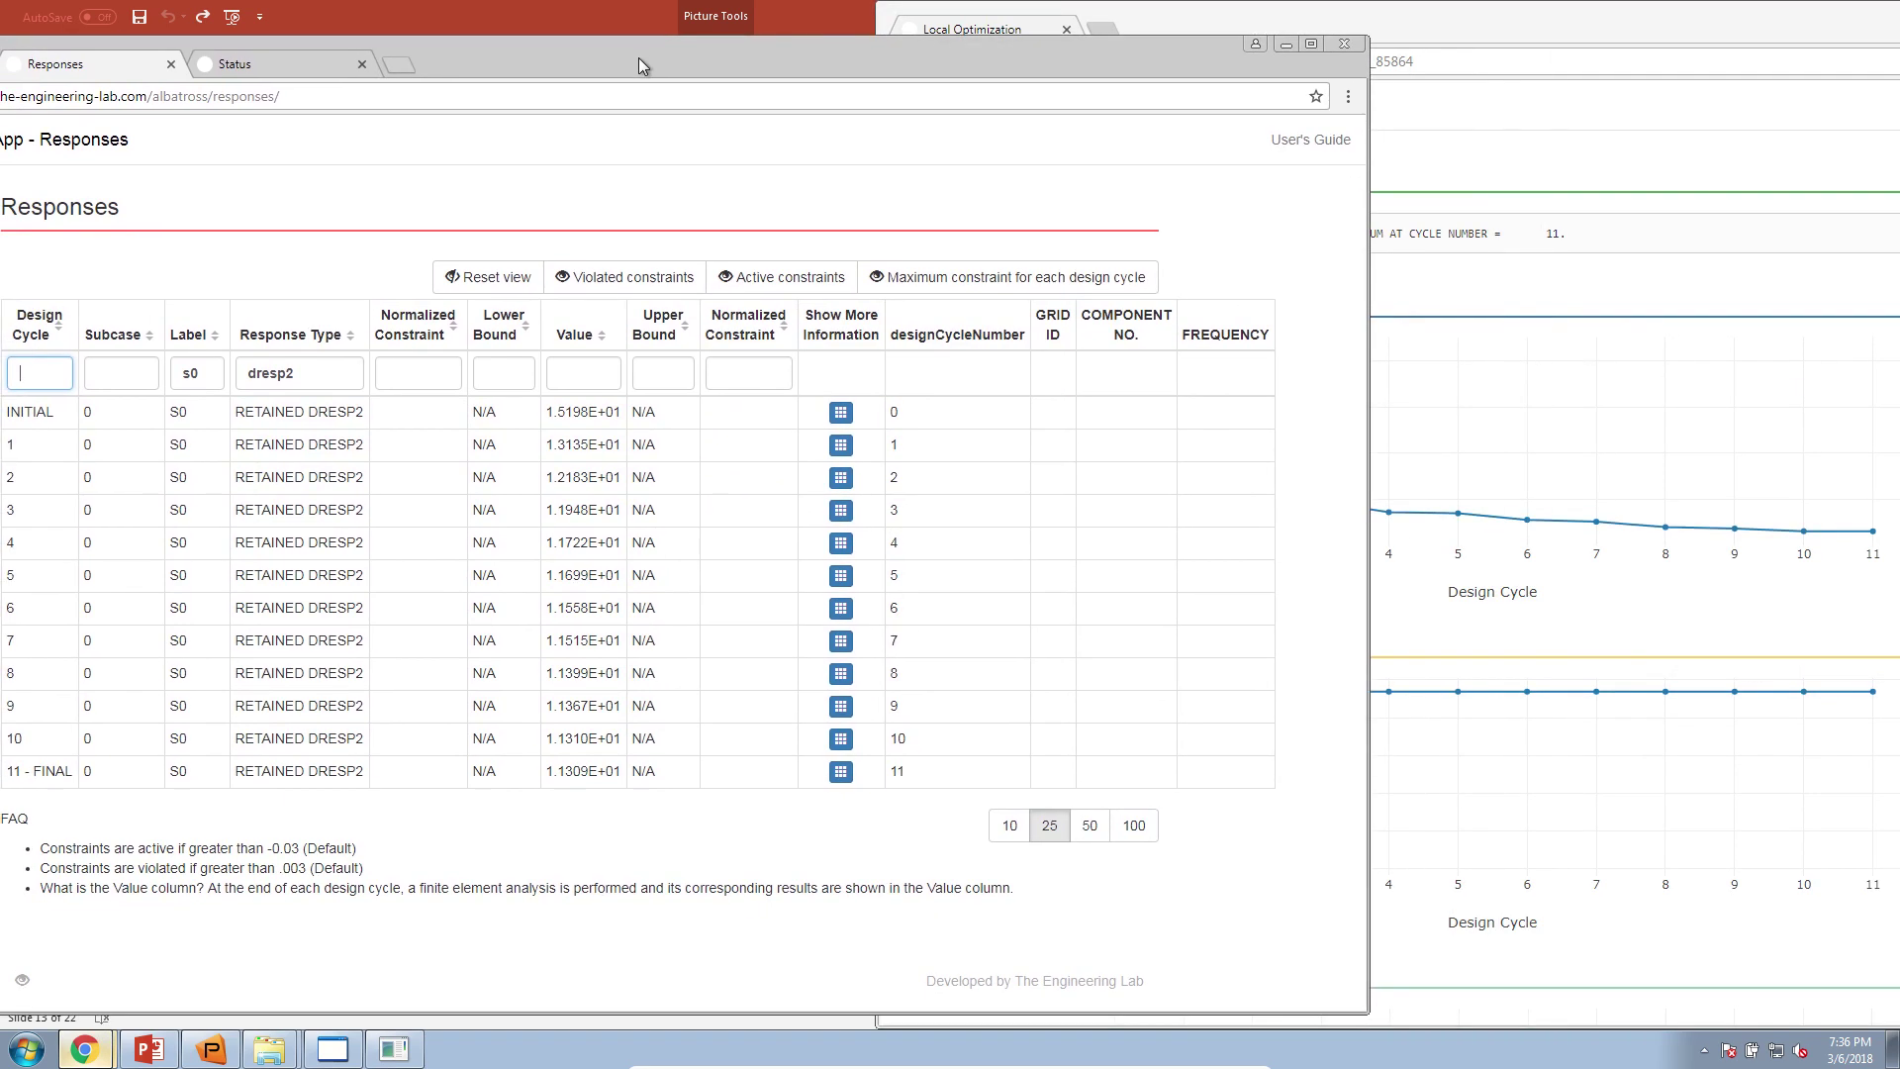
{"action": "left_click", "coordinate": [840, 413]}
{"action": "left_click", "coordinate": [1321, 183]}
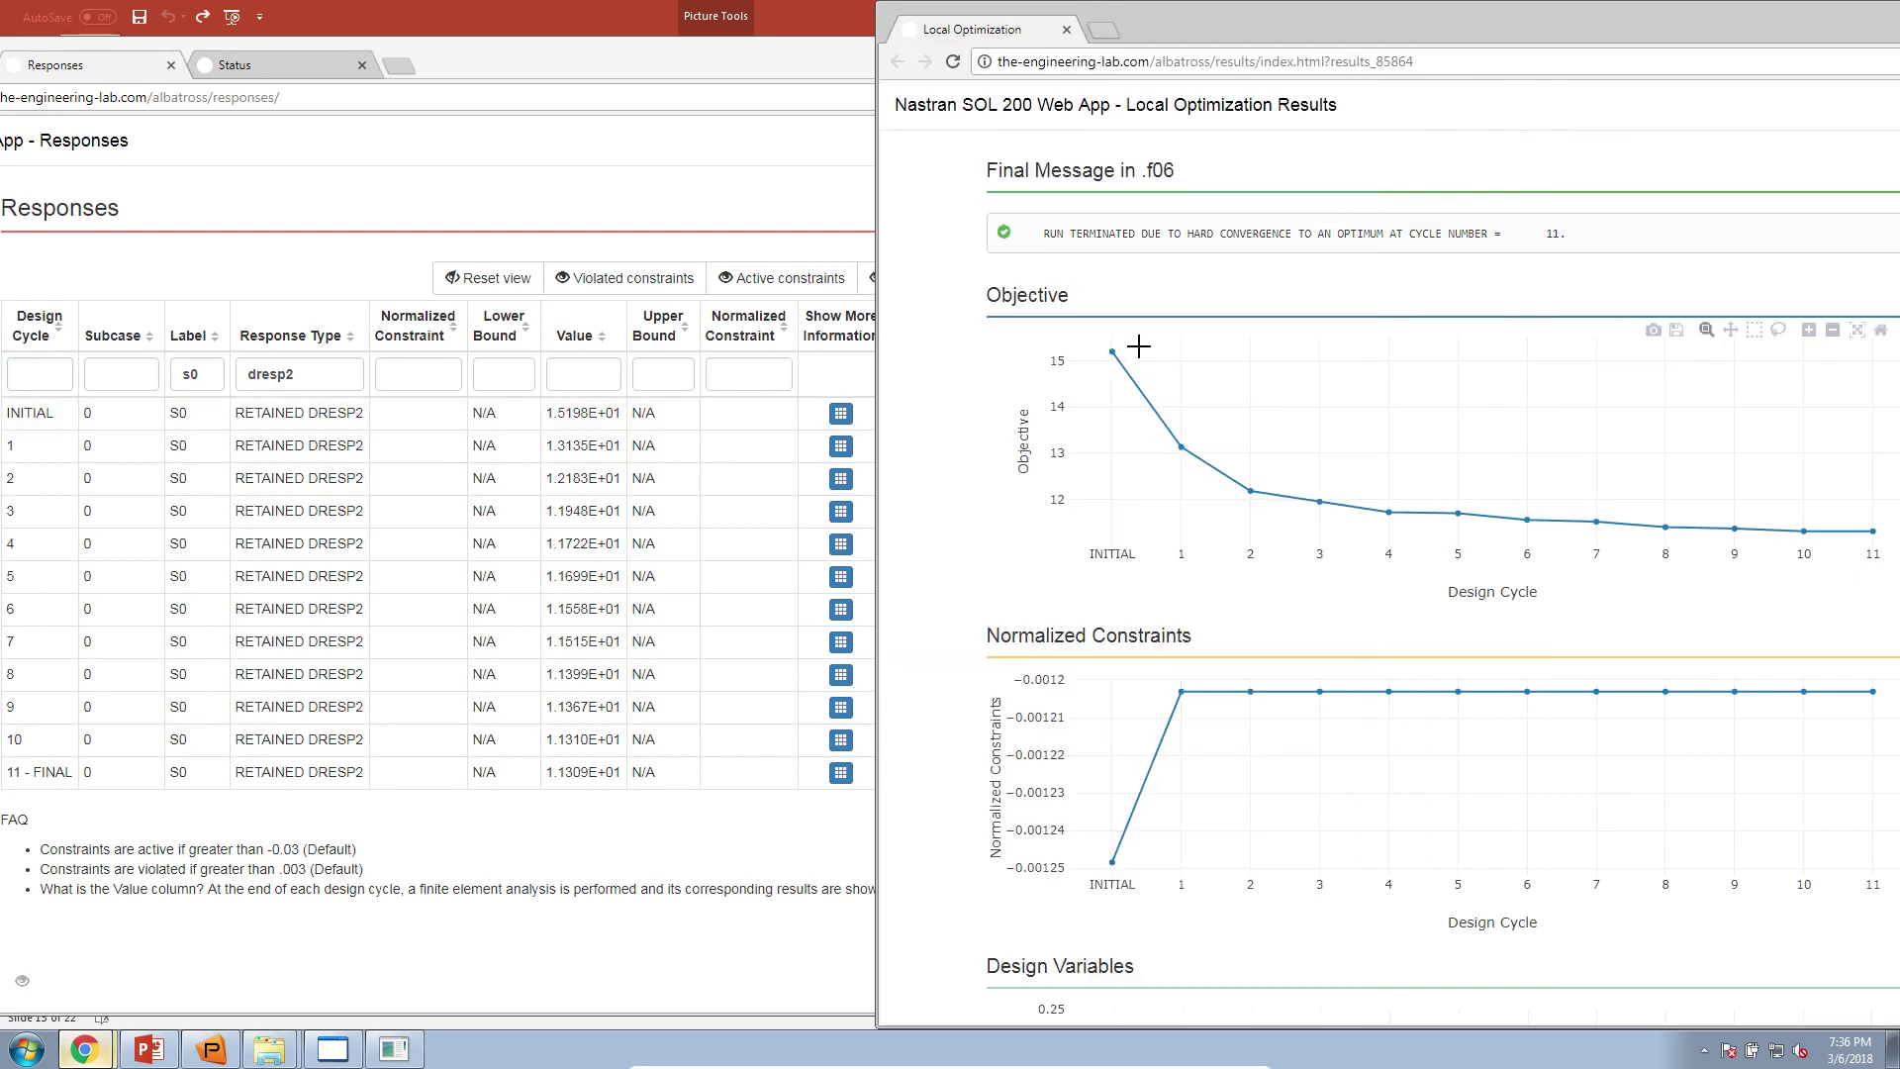
{"action": "mouse_move", "coordinate": [1105, 346]}
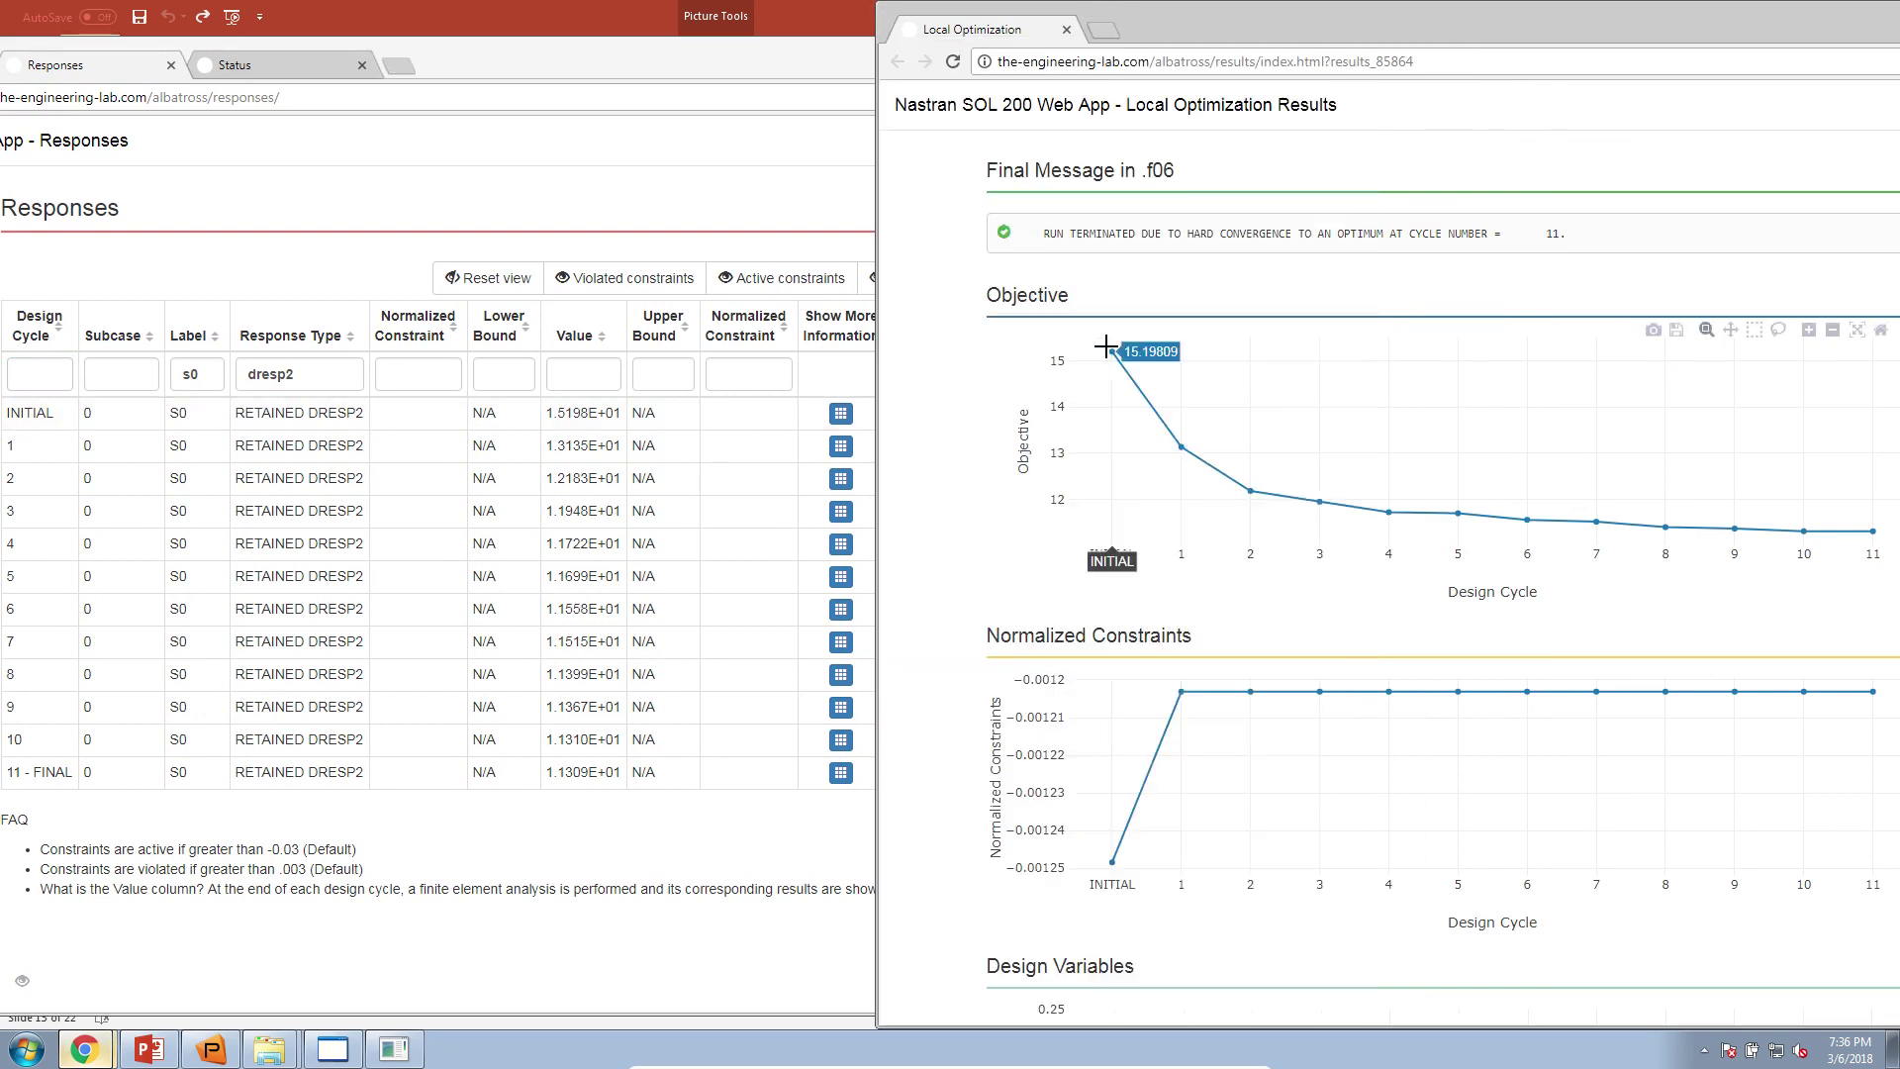
{"action": "left_click", "coordinate": [572, 425]}
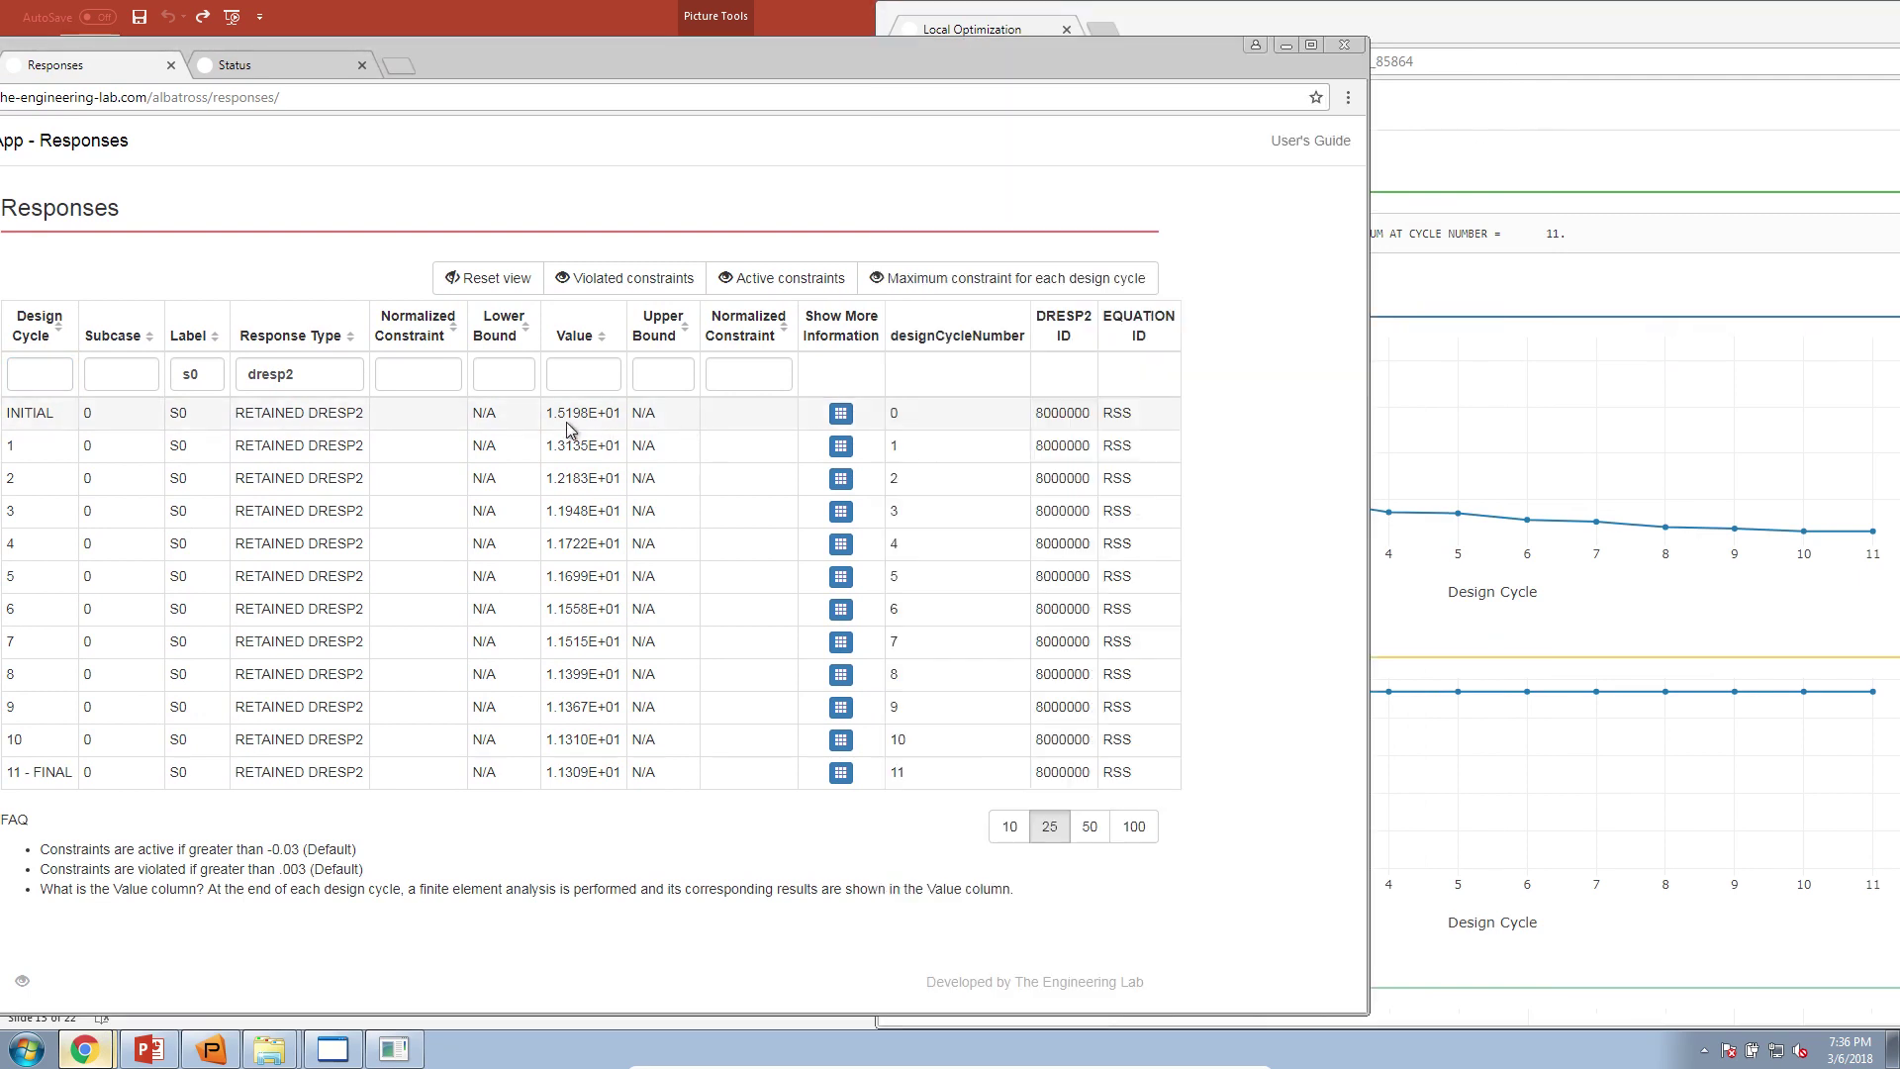
Compare design cycle 1's objective value in the plot with its RETAINED DRESP2 value in the table
{"action": "left_click", "coordinate": [1520, 7]}
{"action": "mouse_move", "coordinate": [1183, 449]}
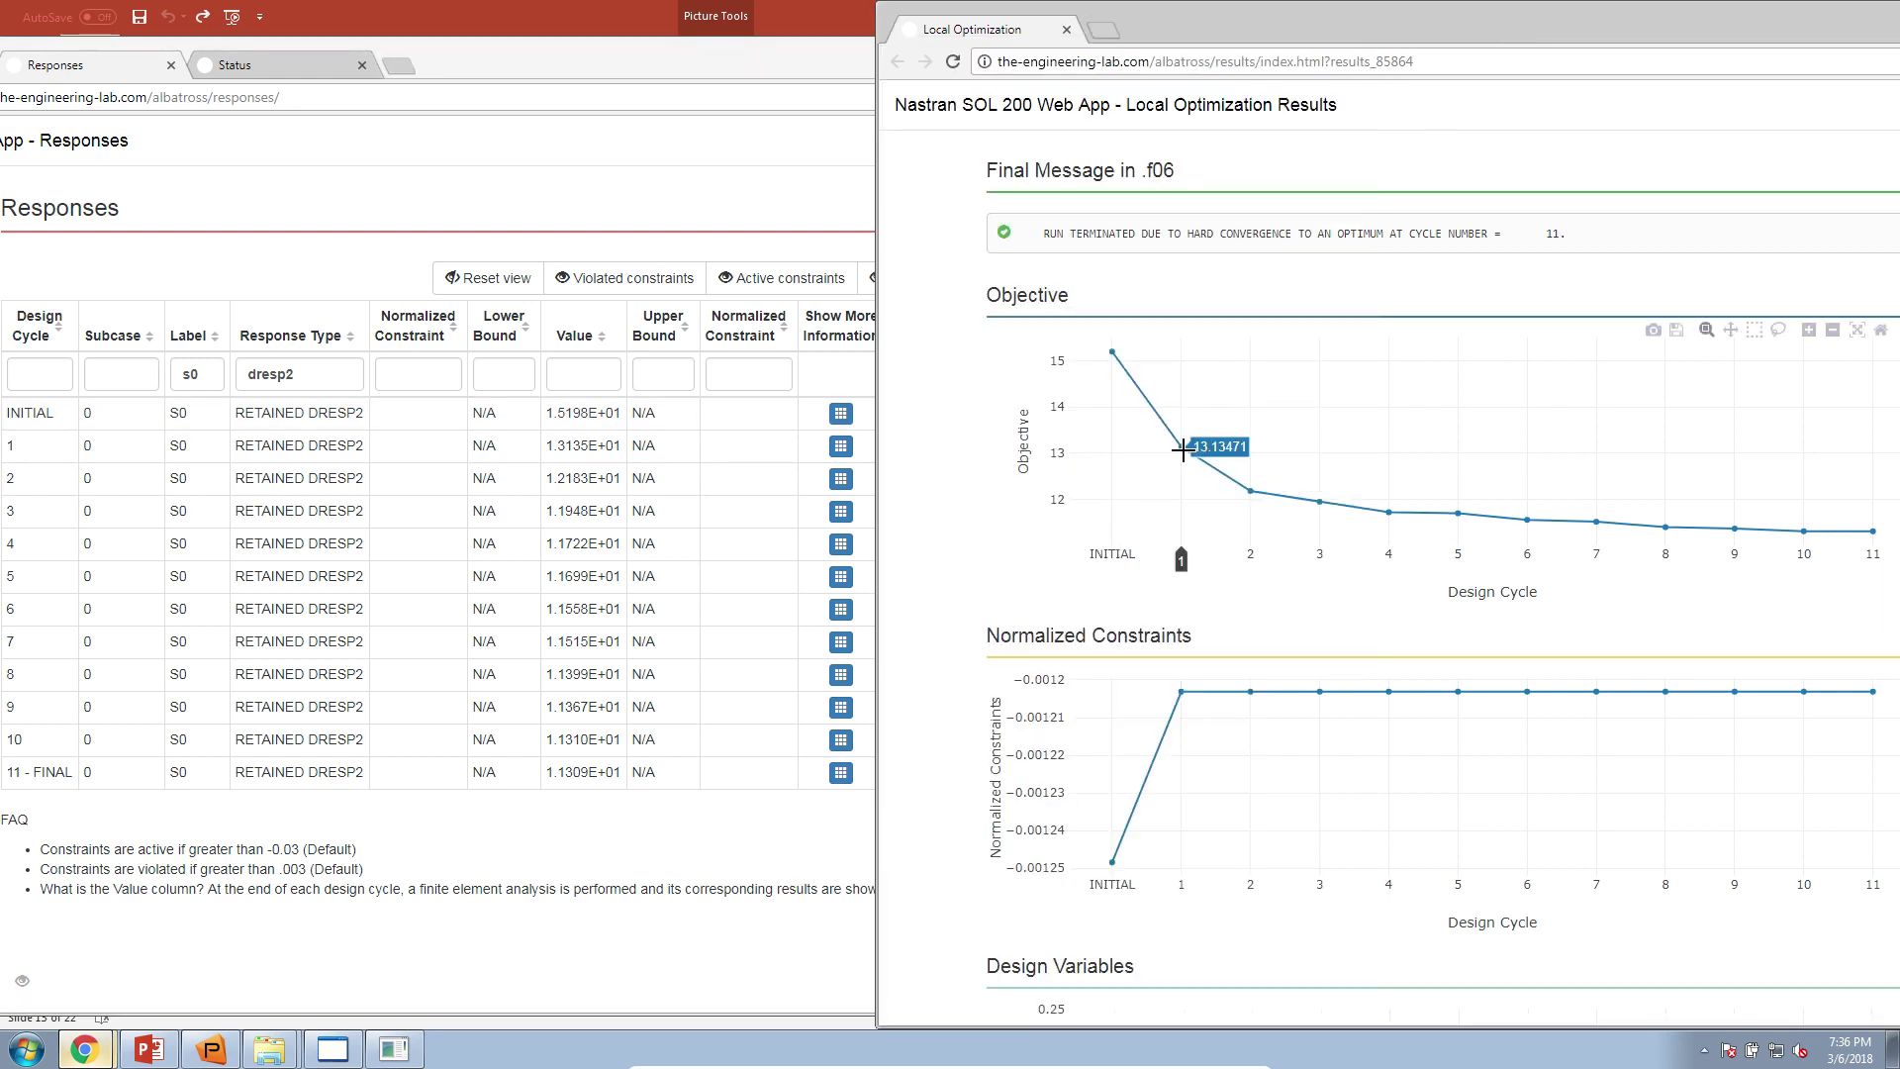
{"action": "double_click", "coordinate": [584, 445]}
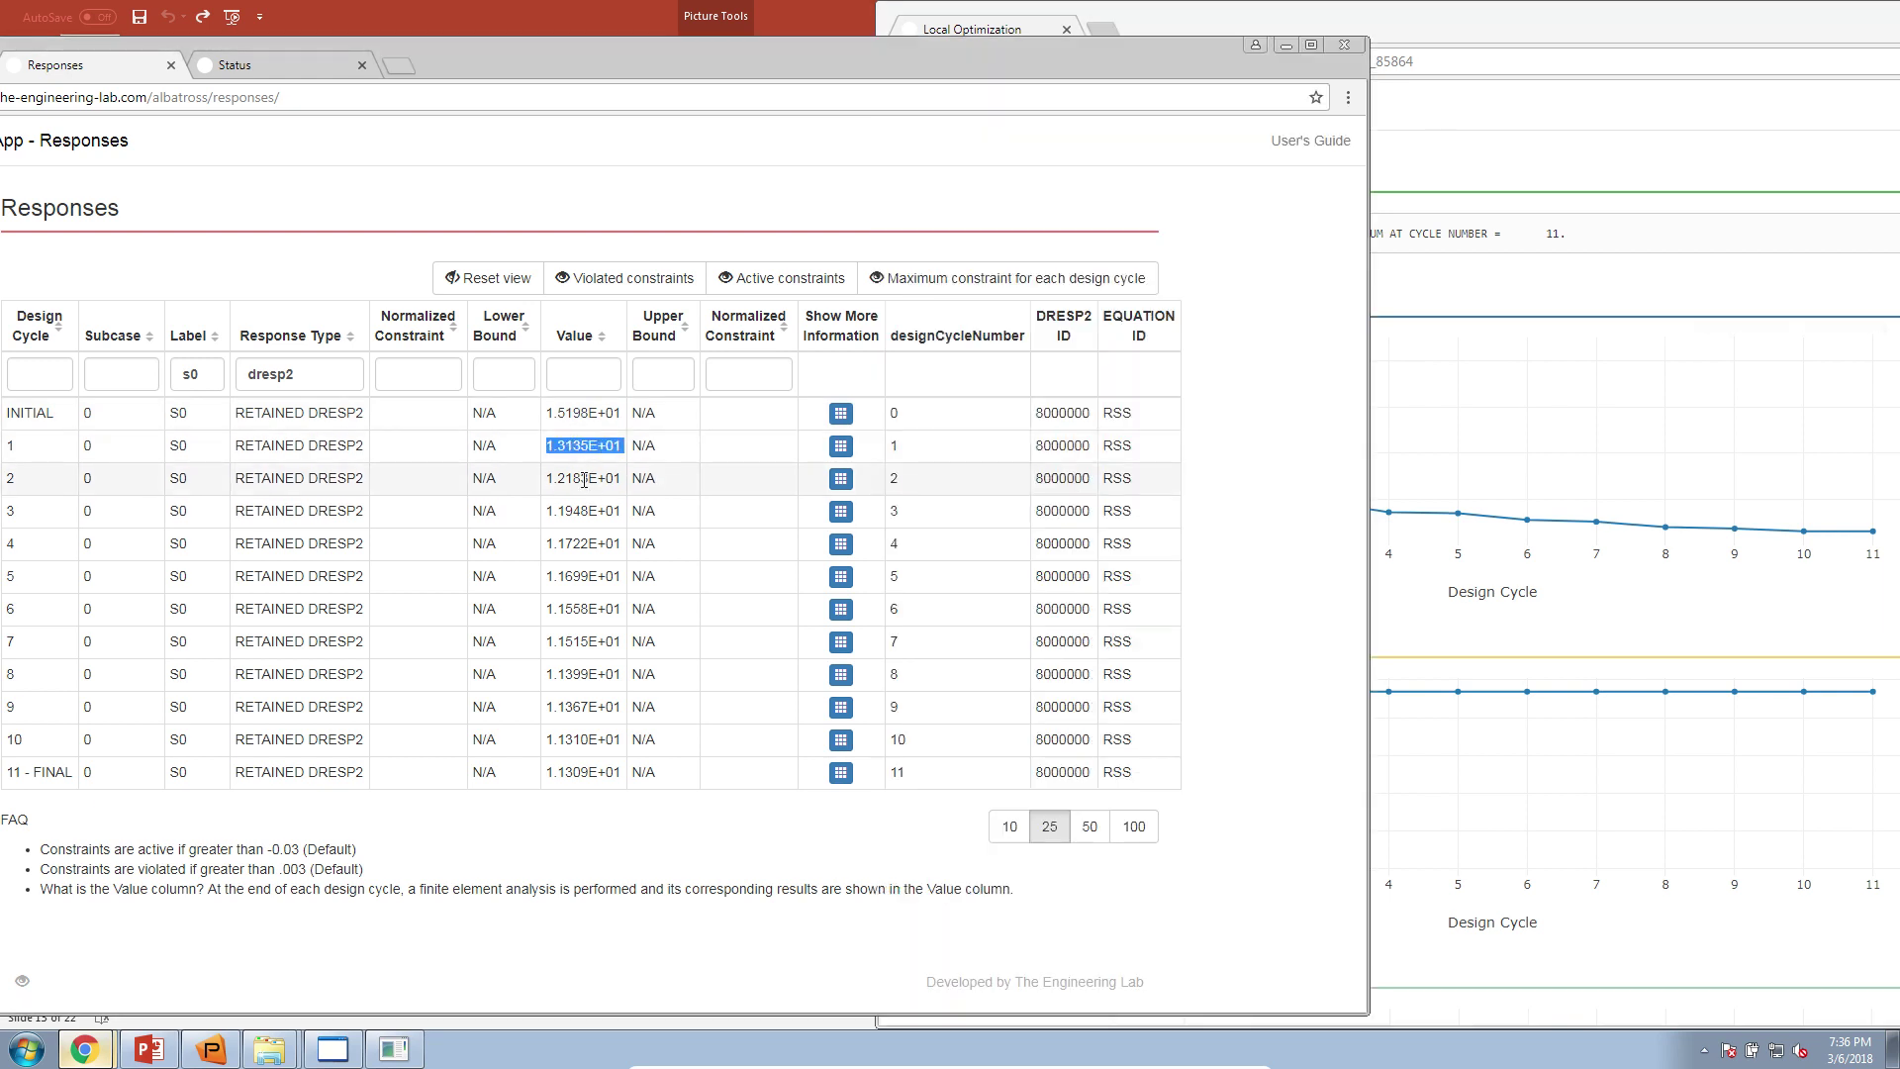
{"action": "left_click", "coordinate": [587, 490]}
Check the final cycle's RETAINED DRESP2 value against the last point of the Objective plot, then minimize the results window
{"action": "double_click", "coordinate": [579, 772]}
{"action": "left_click", "coordinate": [1471, 33]}
{"action": "double_click", "coordinate": [1470, 34]}
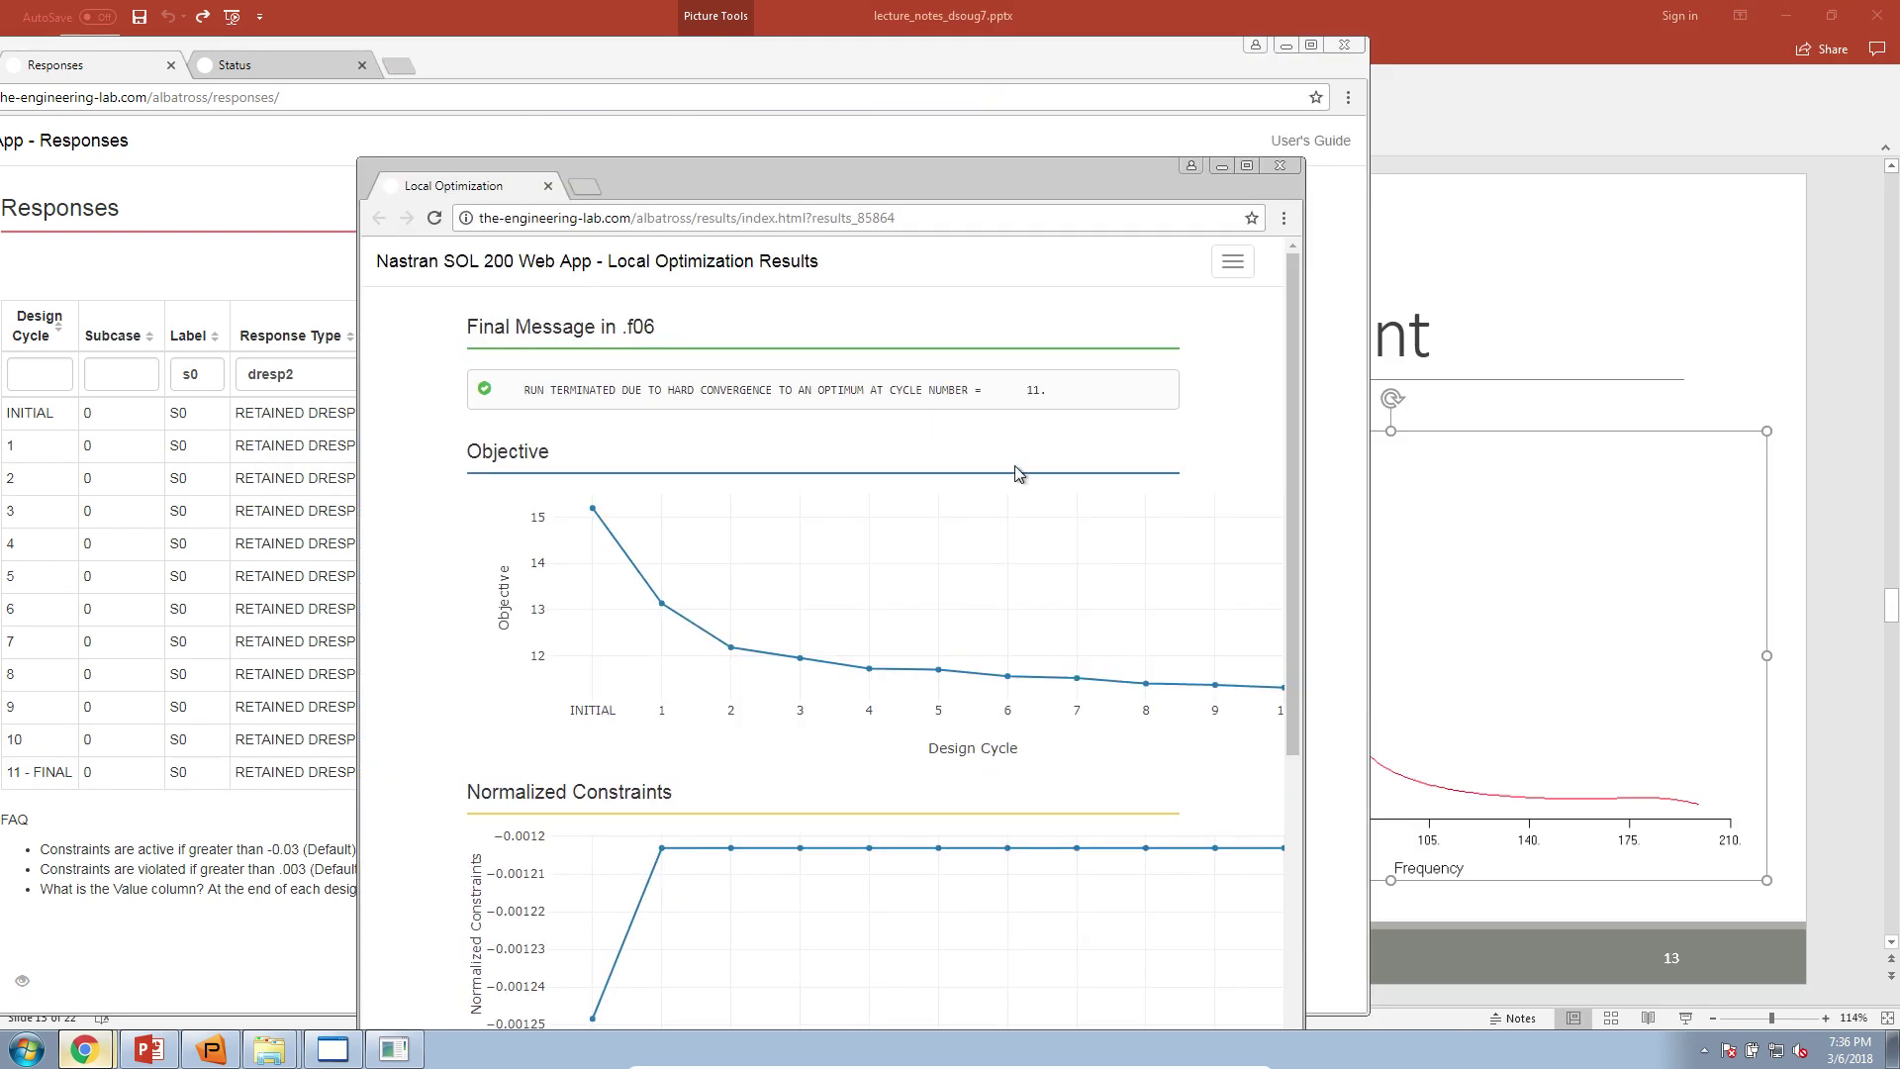
{"action": "double_click", "coordinate": [1113, 174]}
{"action": "mouse_move", "coordinate": [1263, 471]}
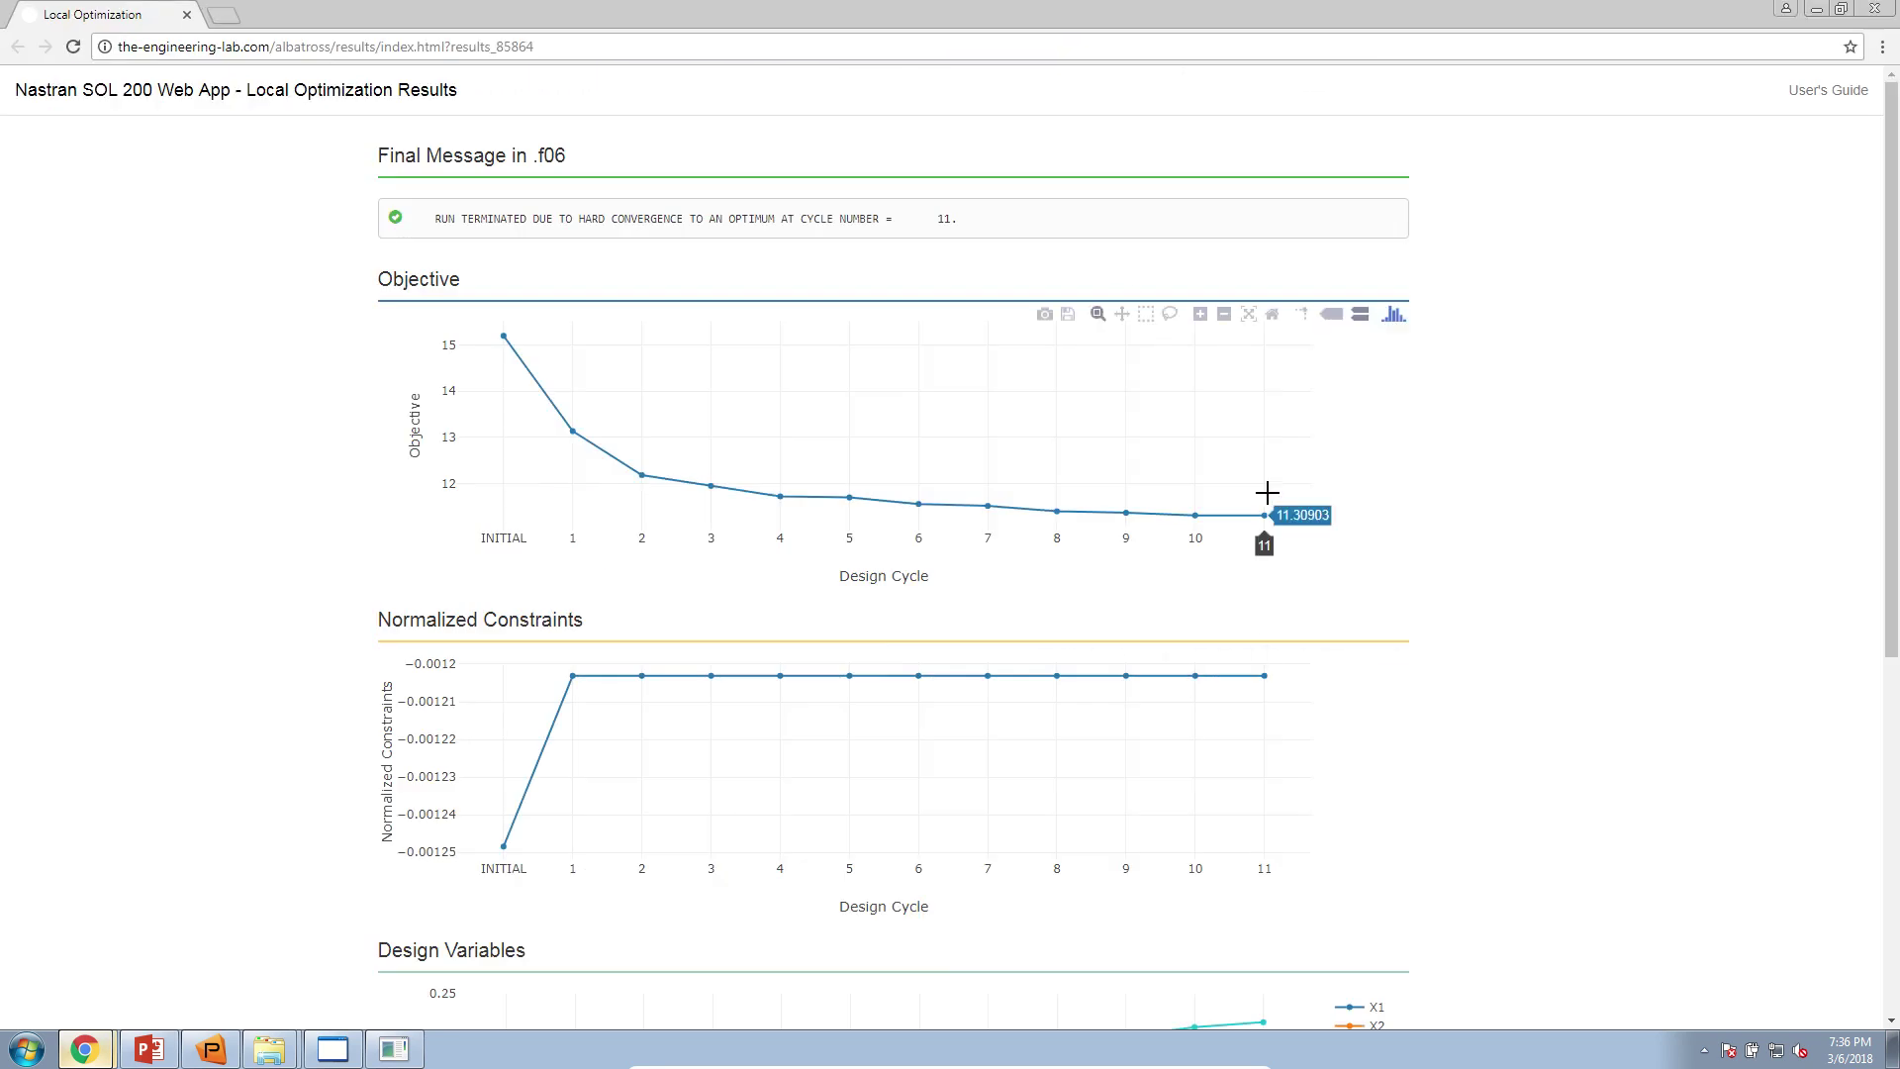
{"action": "key", "text": "super+Down"}
{"action": "key", "text": "super+Down"}
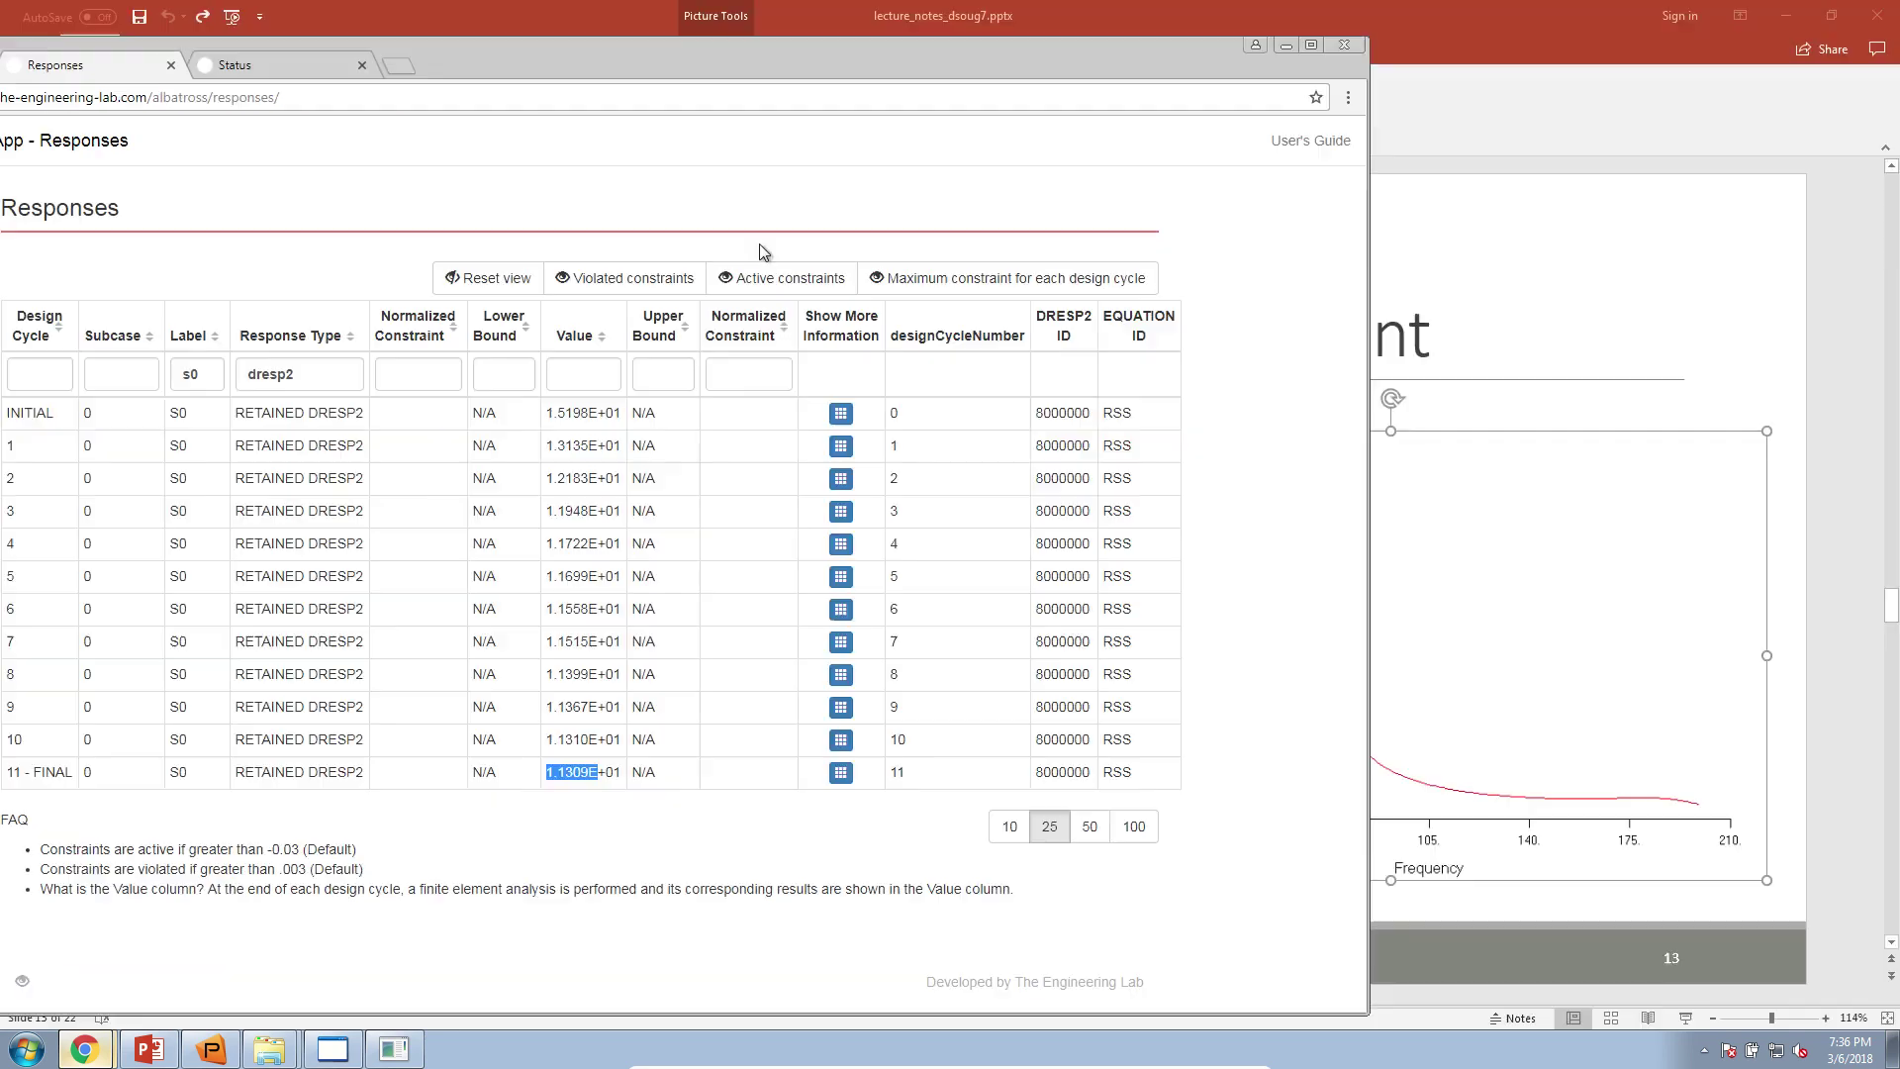
Maximize the Responses browser window and close its Responses and Status pages
{"action": "left_click_drag", "start_coordinate": [441, 54], "coordinate": [702, 101]}
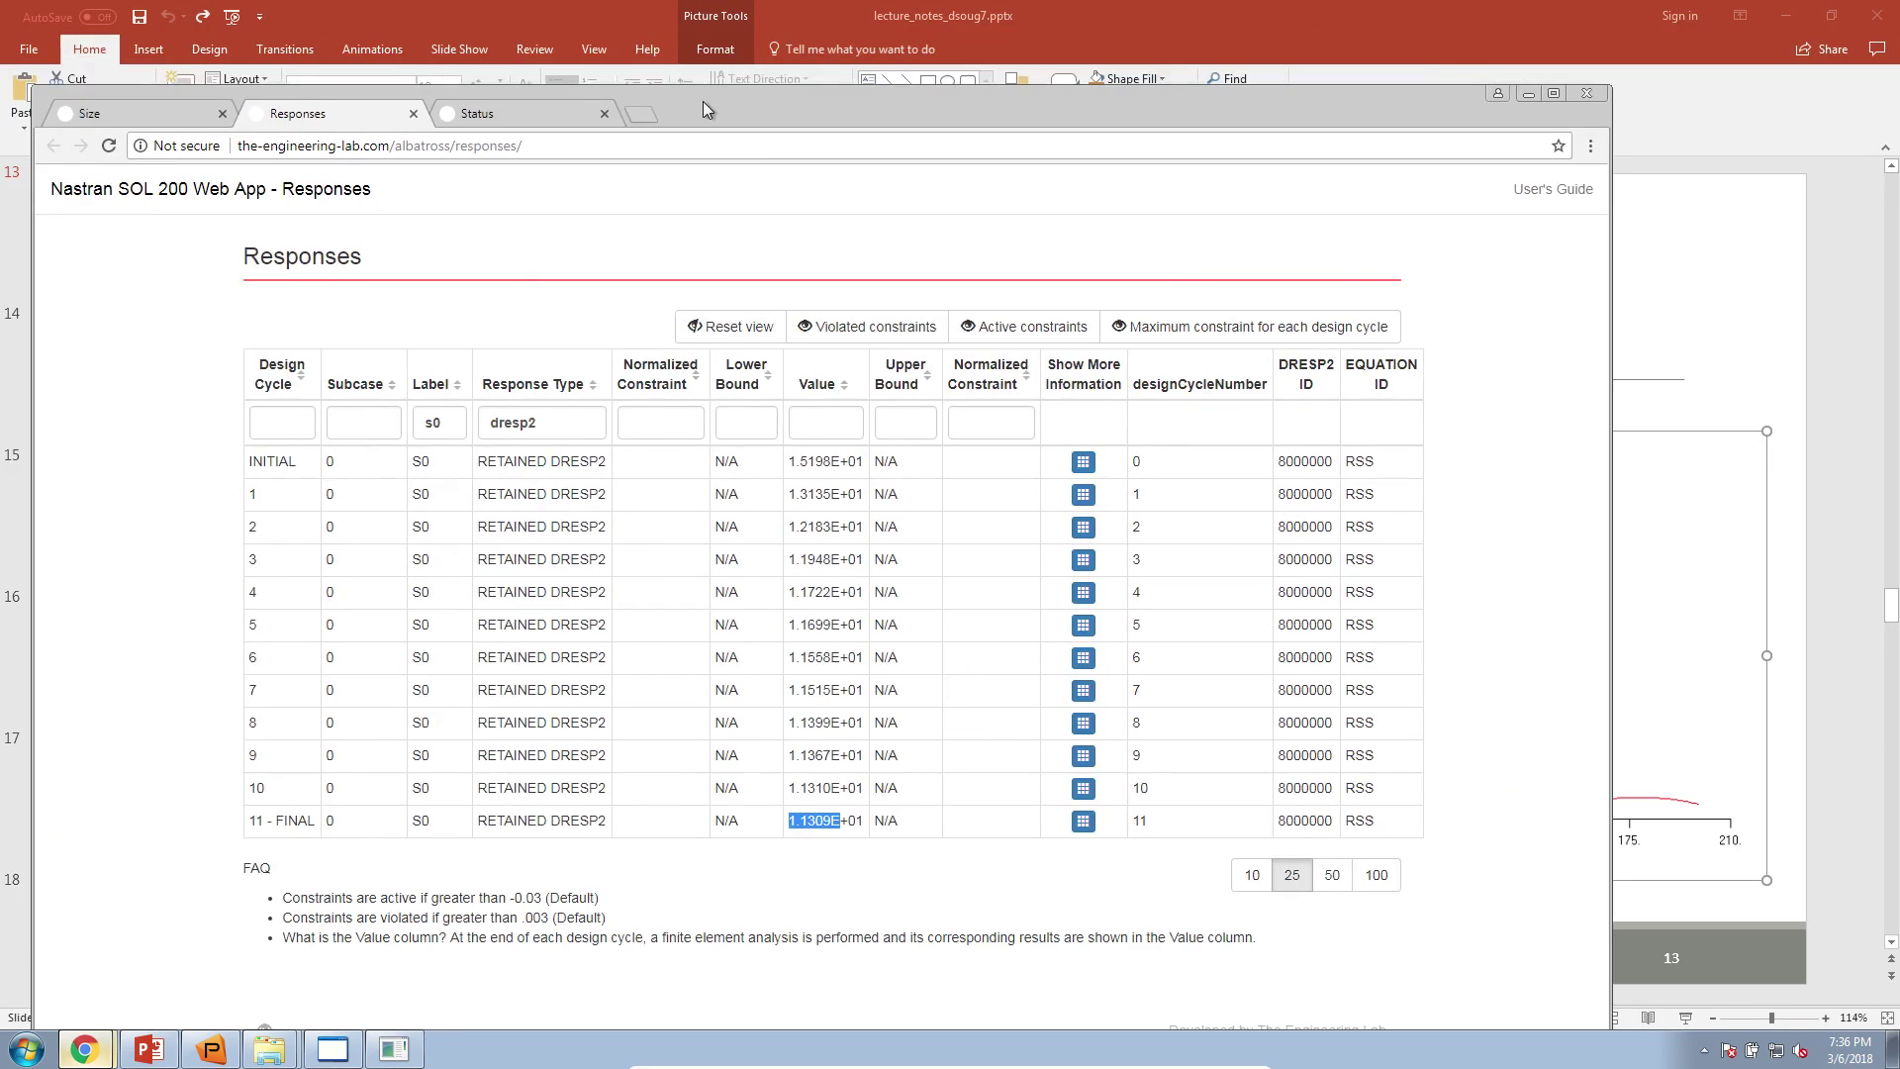
{"action": "double_click", "coordinate": [772, 107]}
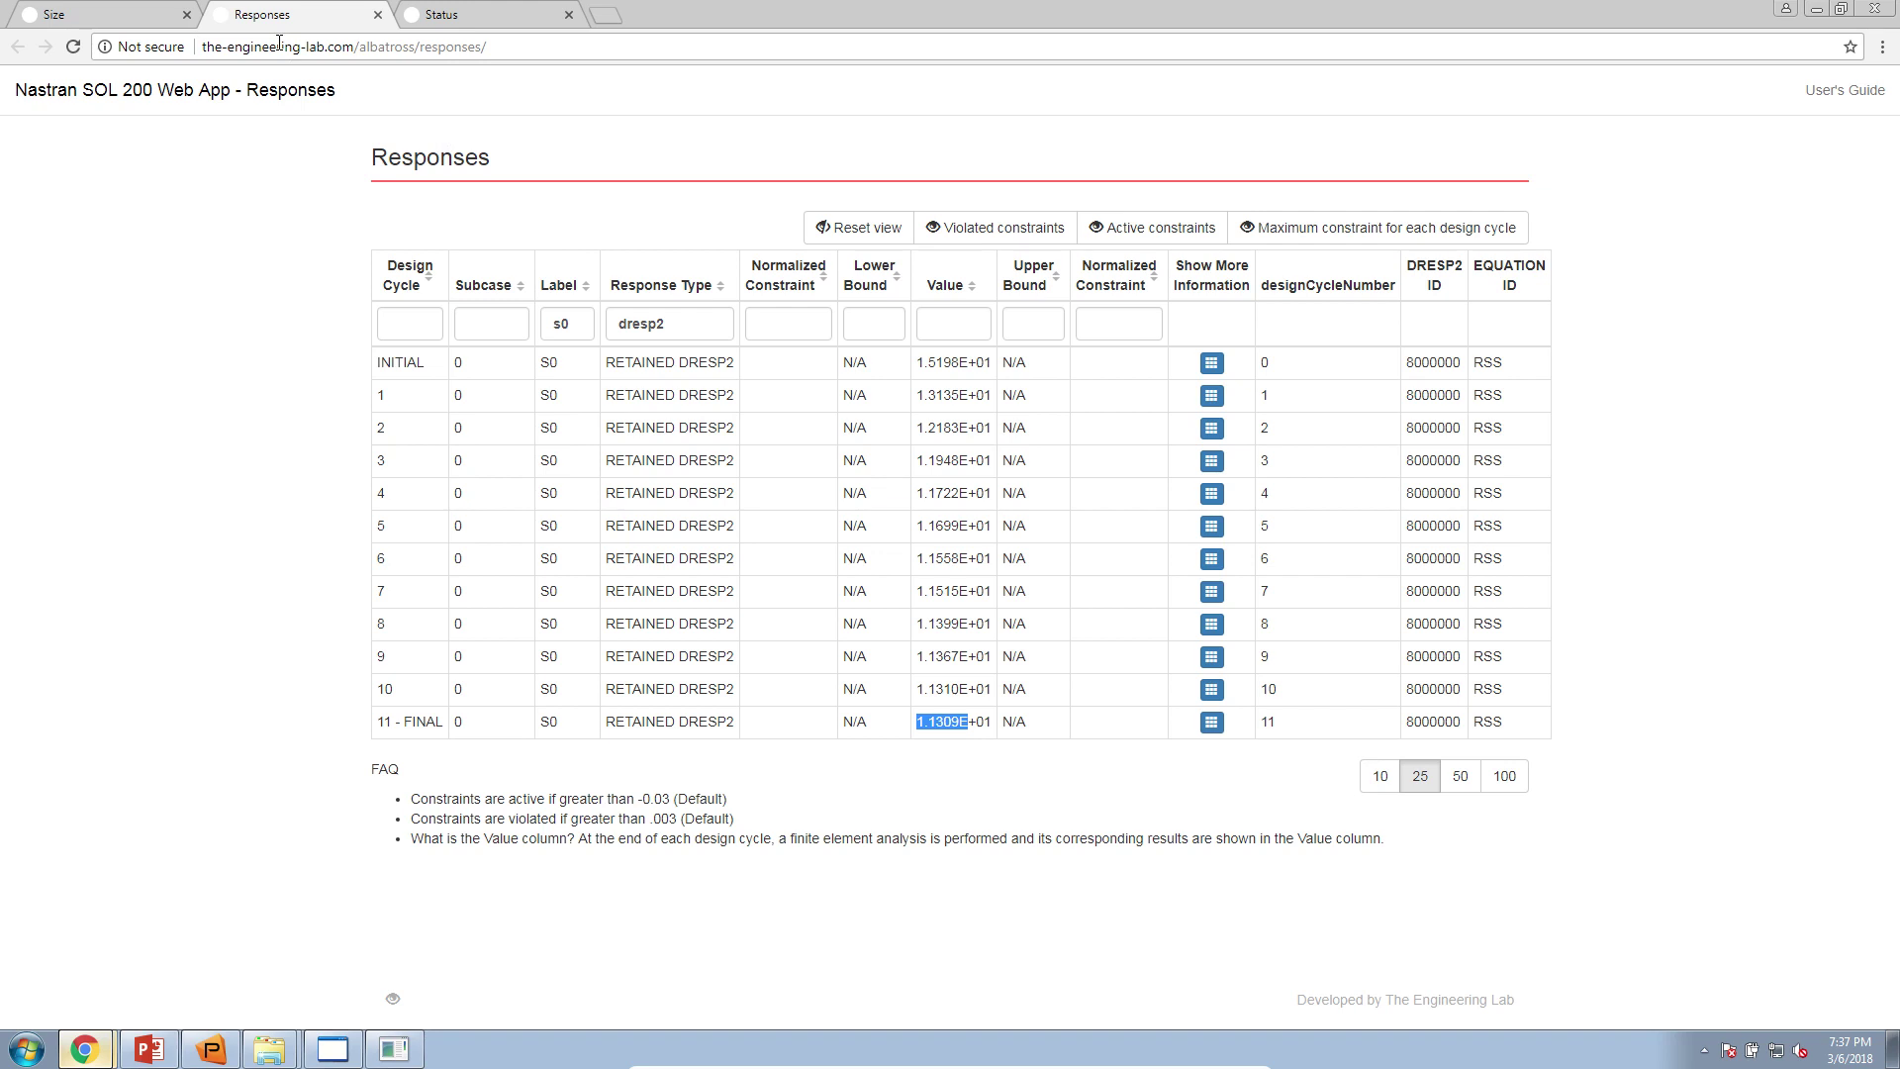
{"action": "left_click", "coordinate": [377, 13]}
{"action": "left_click", "coordinate": [377, 14]}
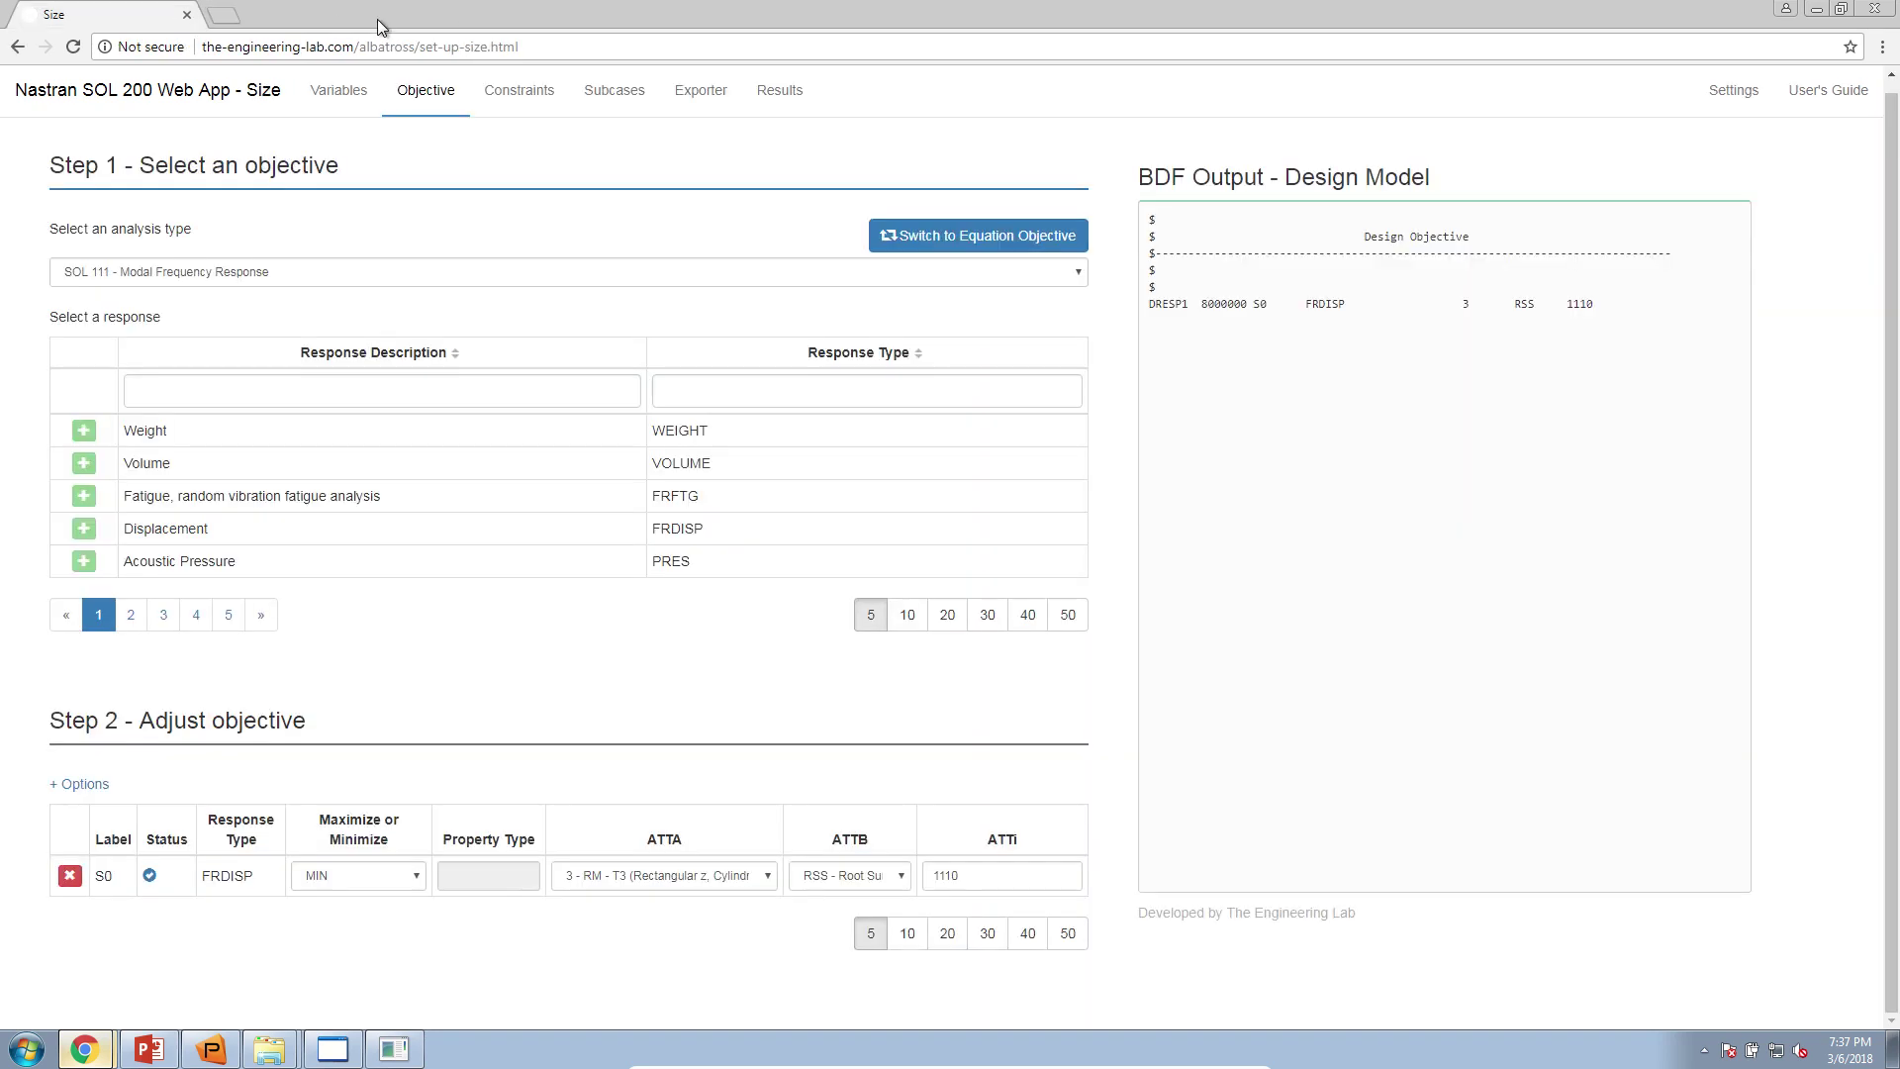
Switch to PowerPoint and present slide 20, Review Optimization Results, Structure
{"action": "left_click", "coordinate": [148, 1049]}
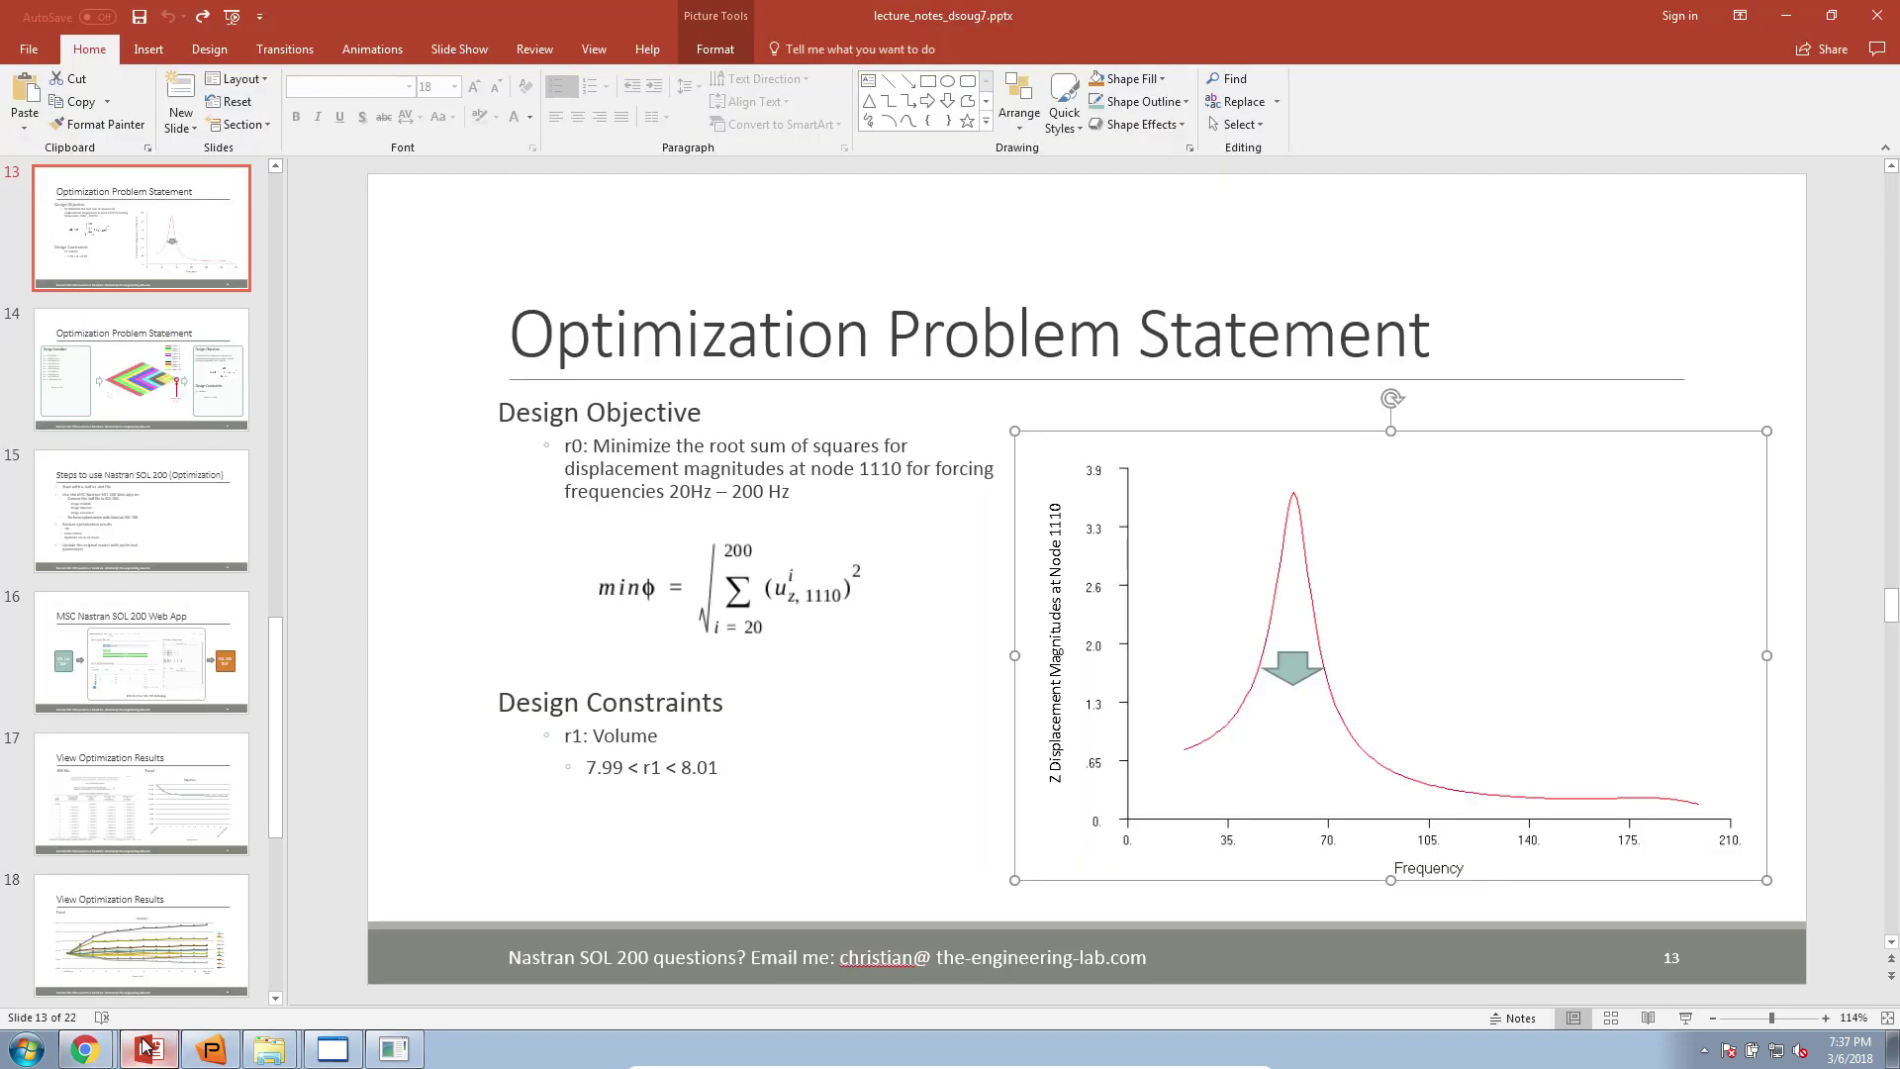
{"action": "scroll", "coordinate": [198, 821], "scroll_direction": "down", "scroll_amount": 5}
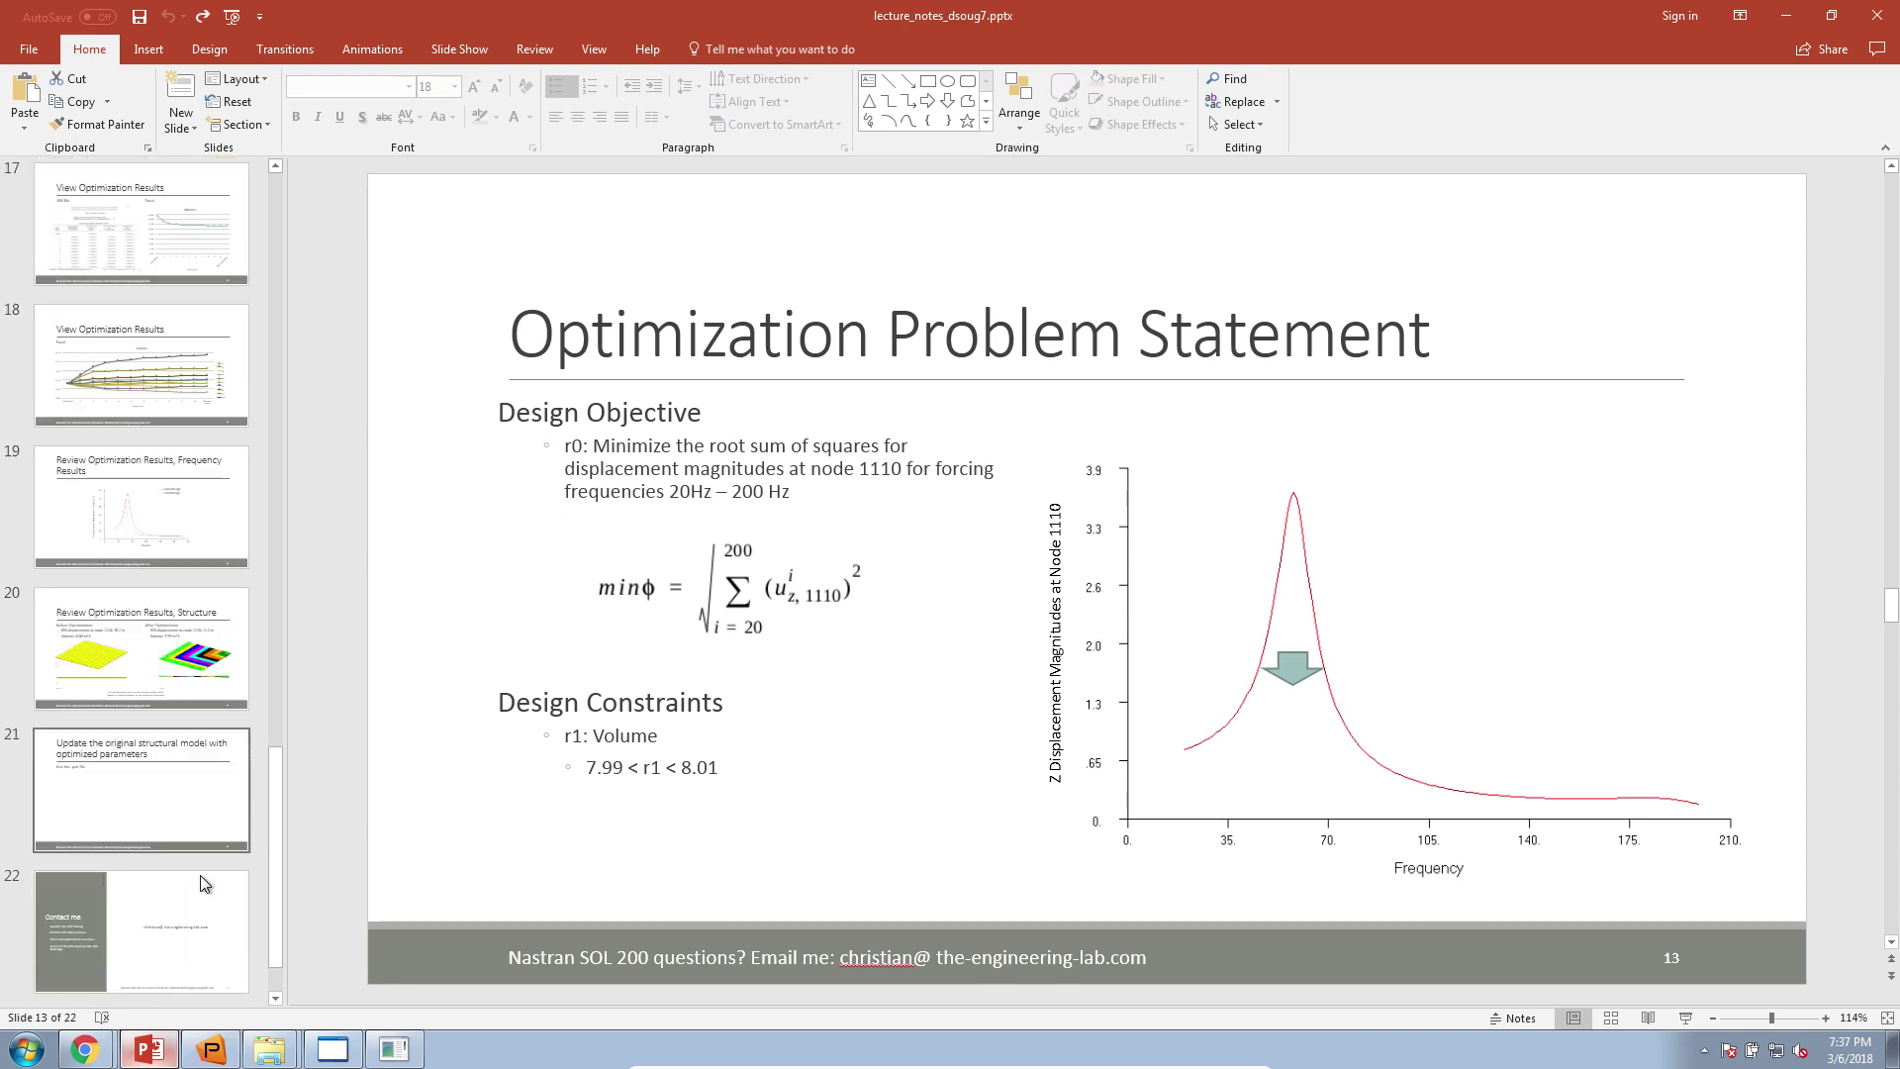
{"action": "left_click", "coordinate": [198, 685]}
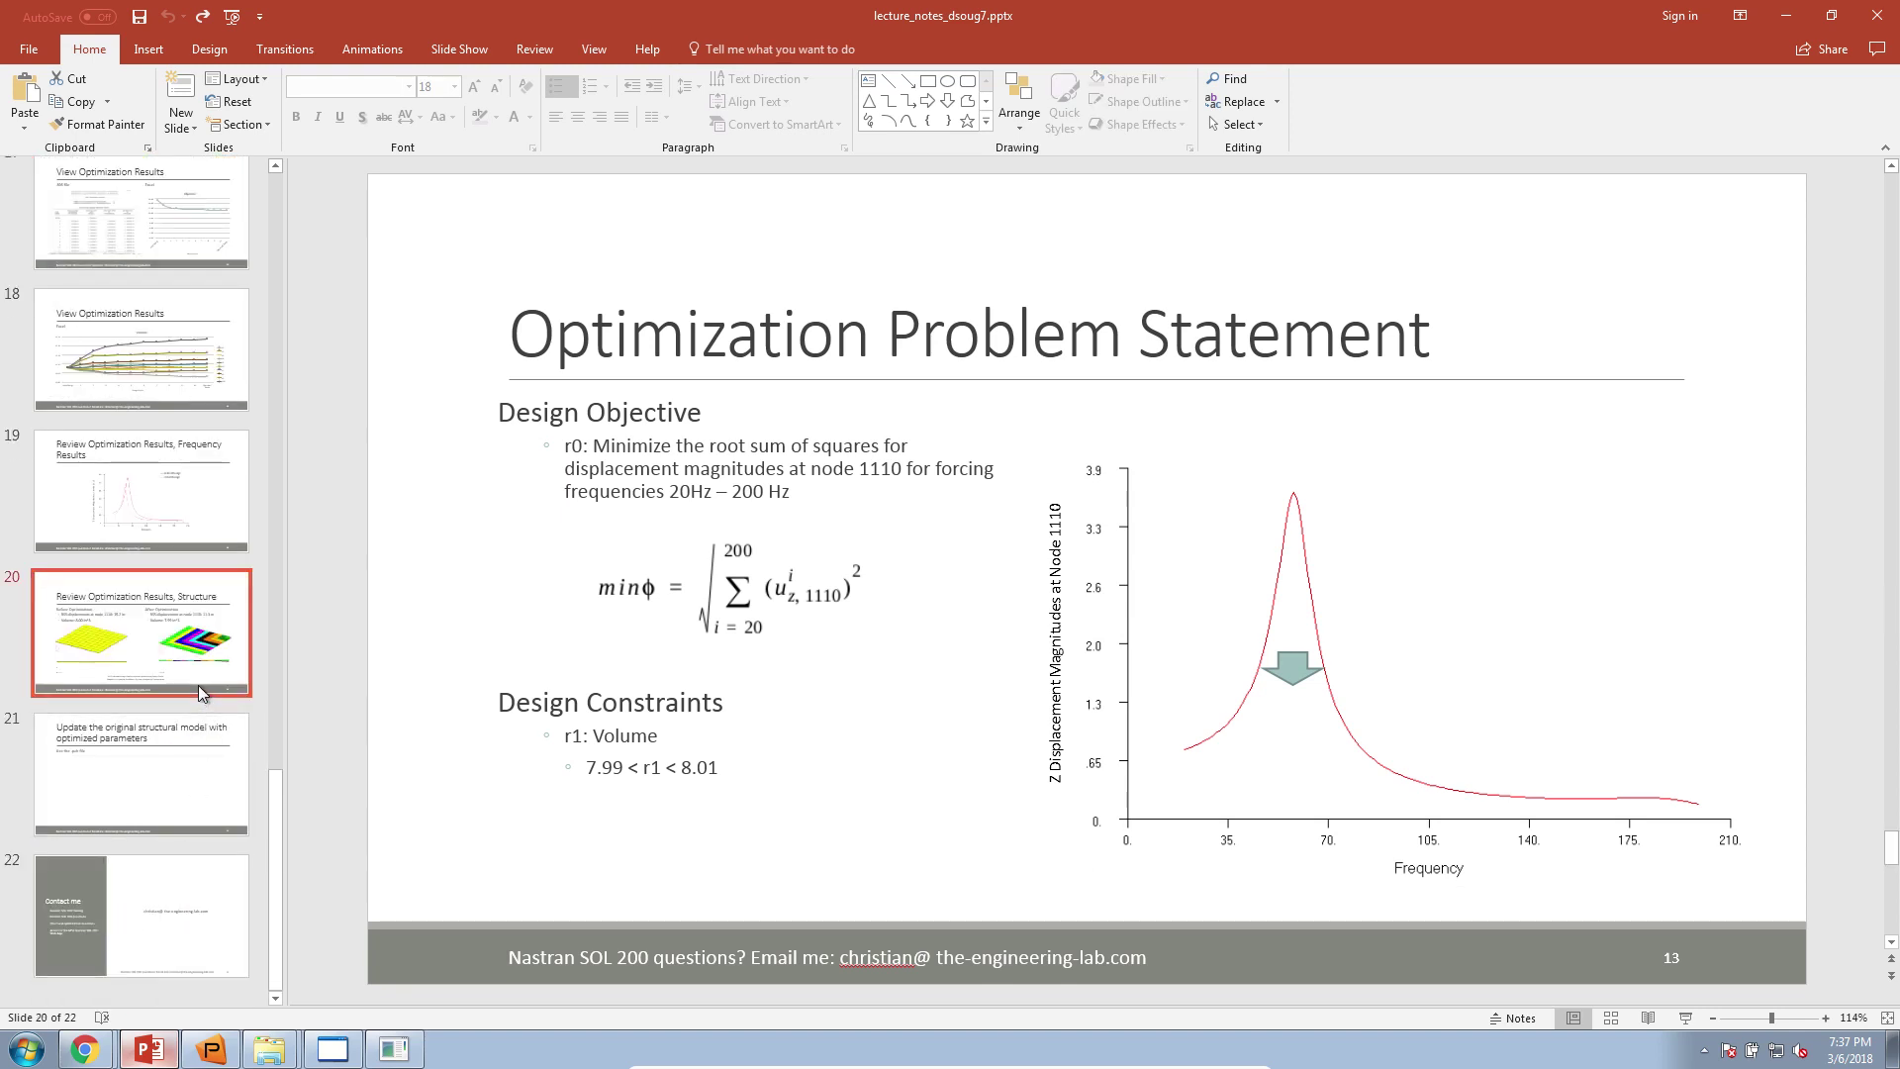
{"action": "left_click", "coordinate": [1685, 1018]}
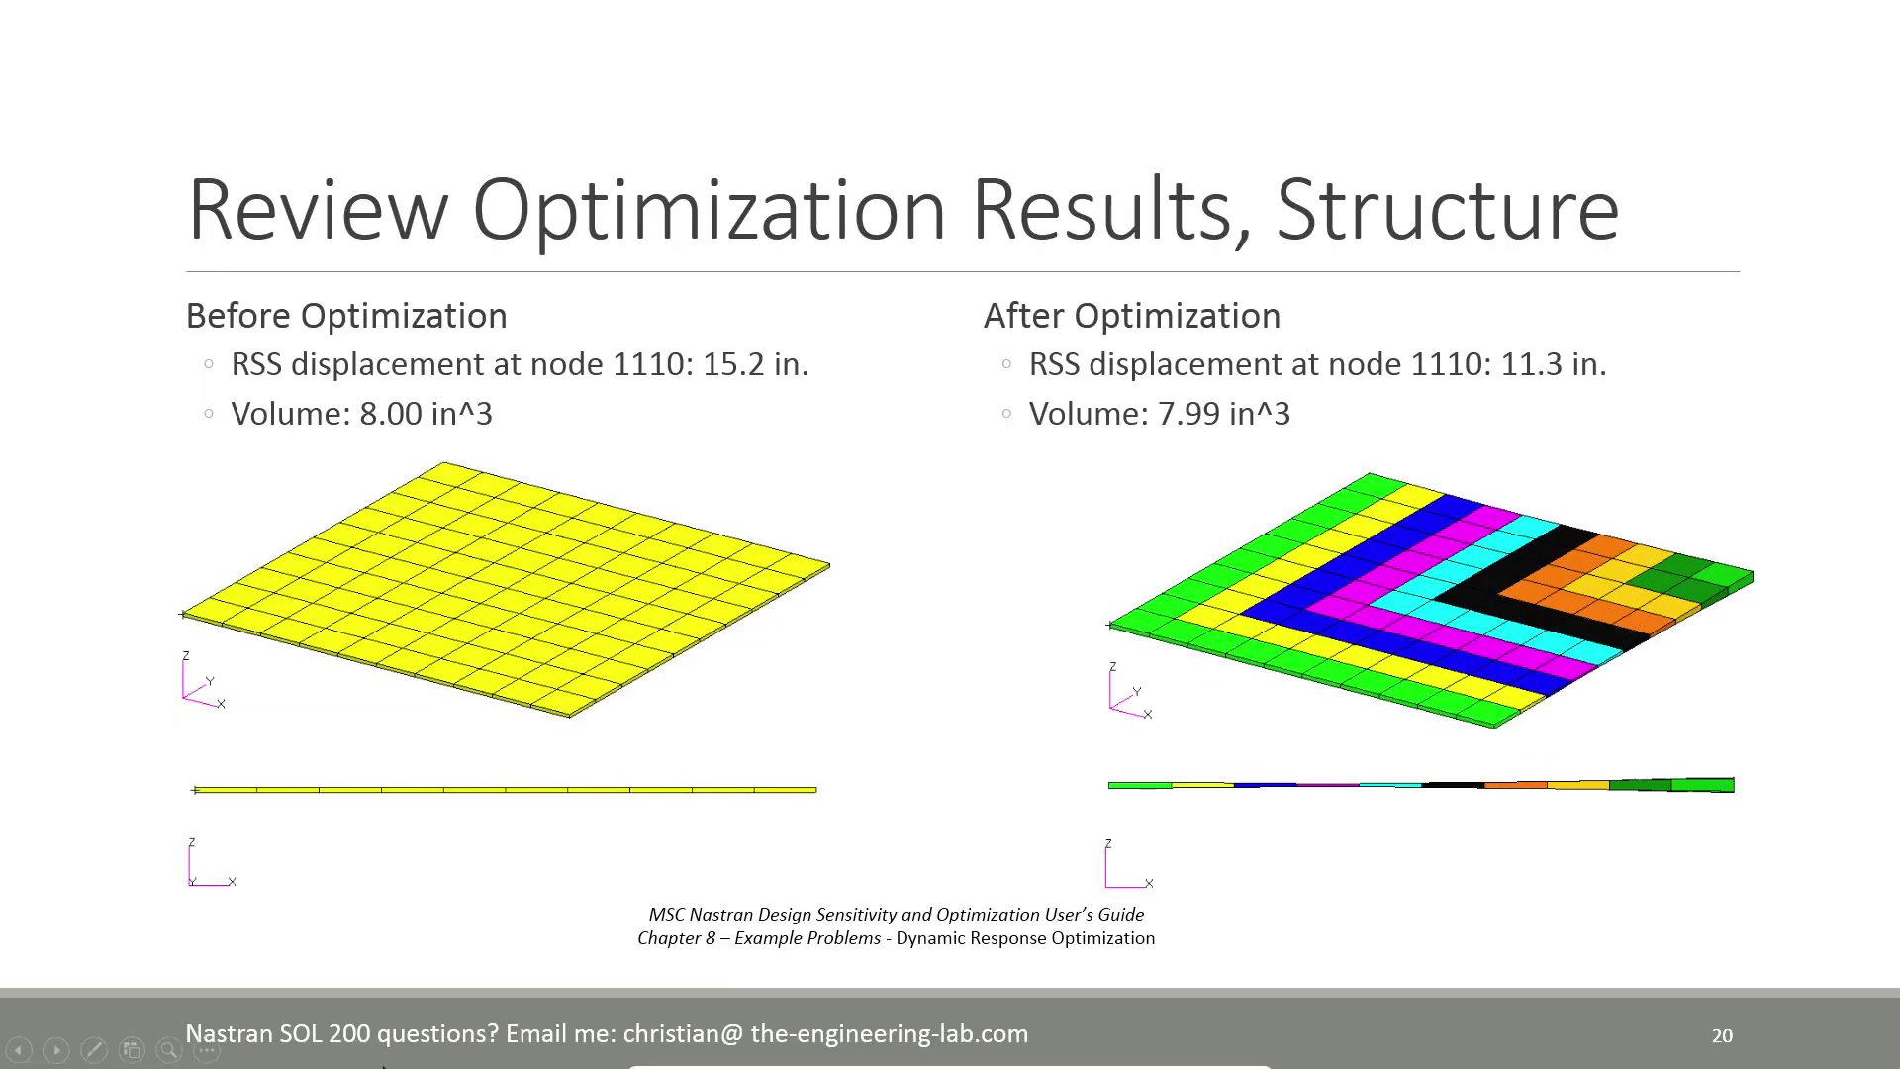
Underline RSS in both result lists with the red pen and trace a line beneath the optimized plate's side profile
{"action": "left_click", "coordinate": [92, 1047]}
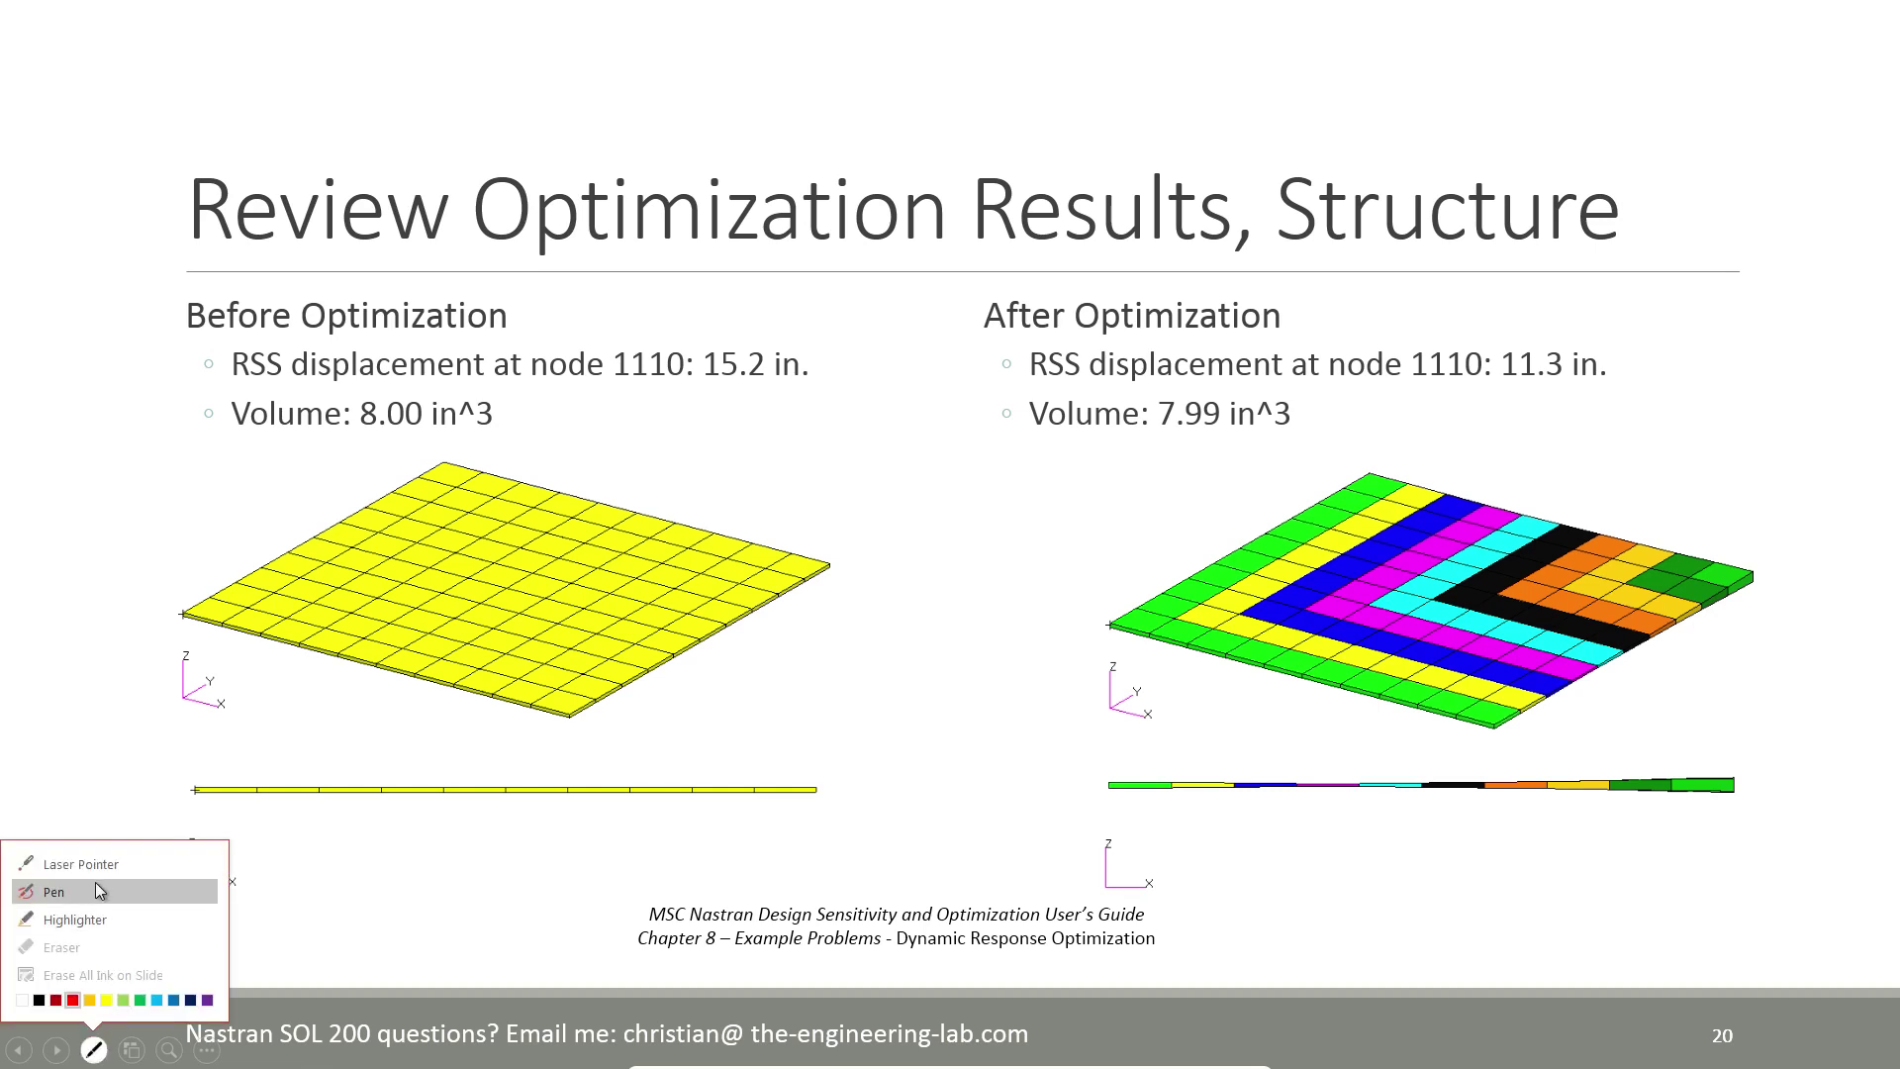
{"action": "left_click", "coordinate": [95, 892]}
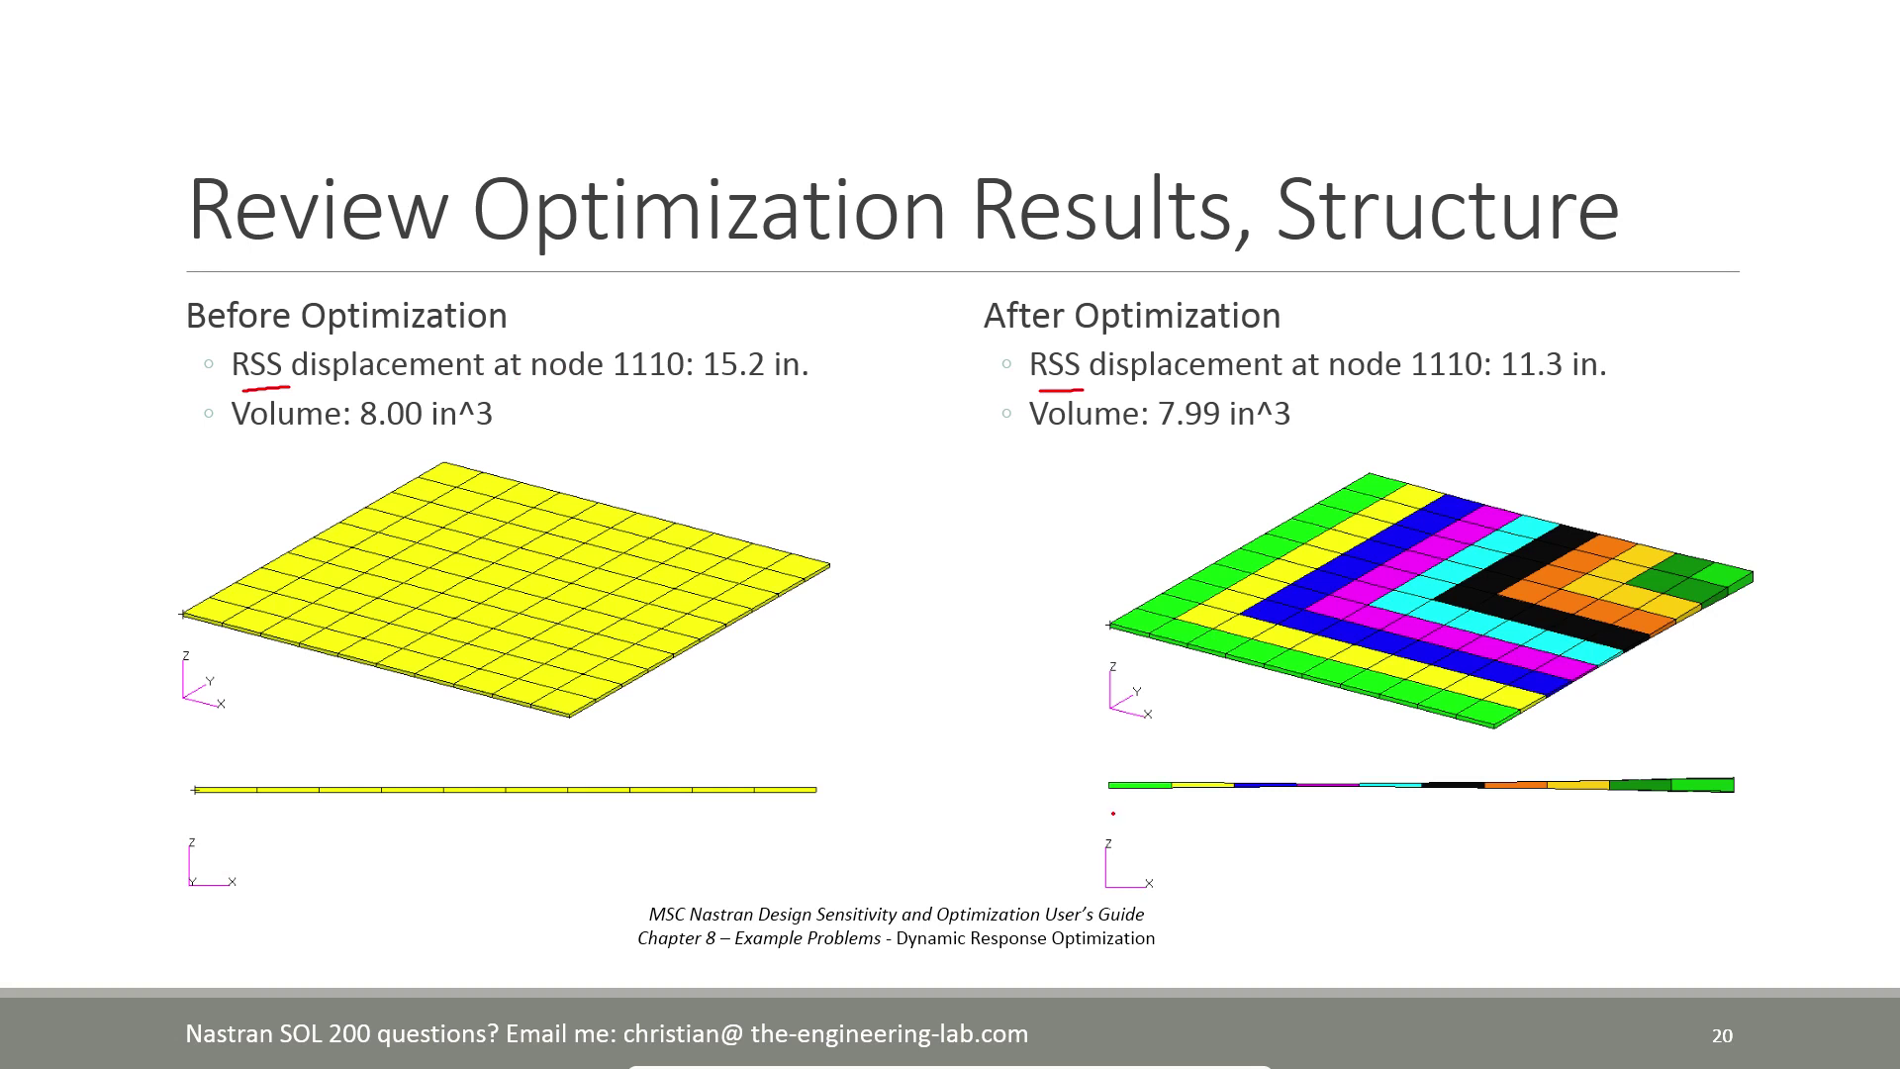
{"action": "left_click_drag", "start_coordinate": [1115, 812], "coordinate": [1695, 817]}
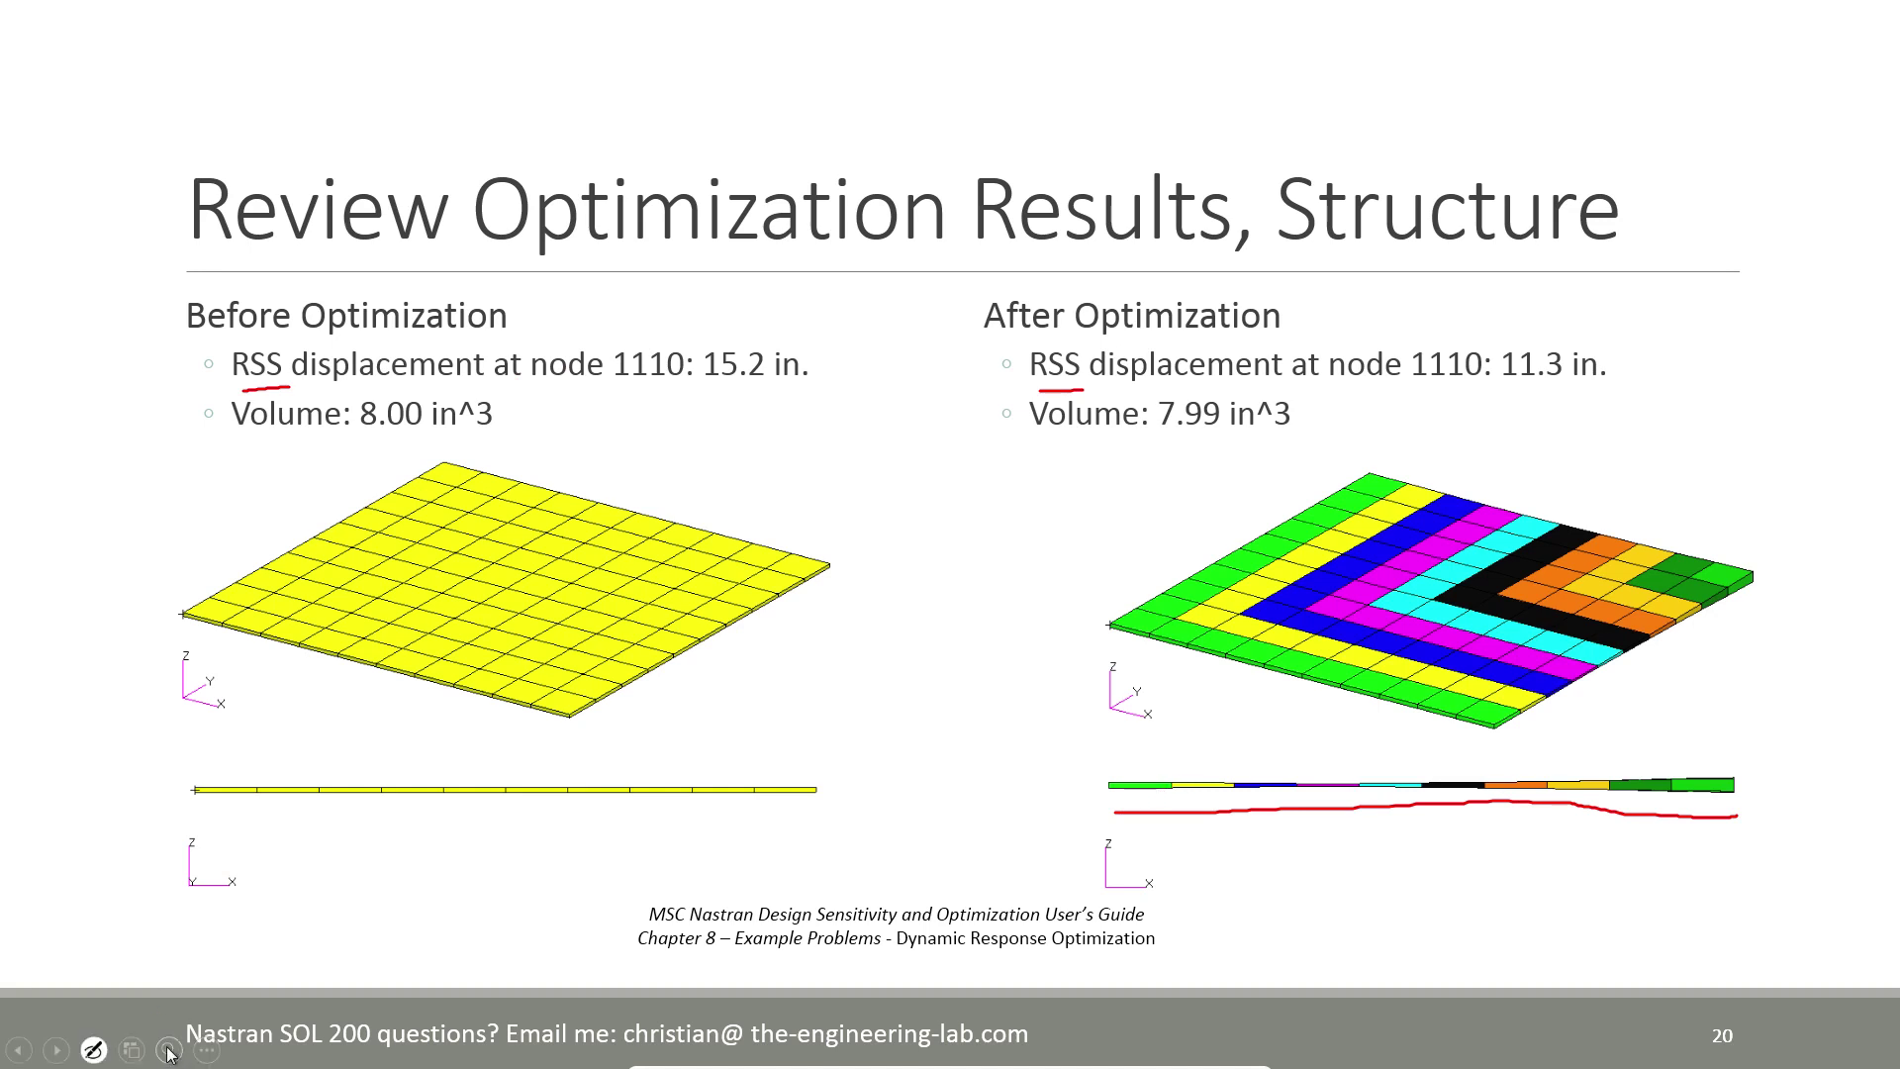
Magnify the optimized plate's side profile on the slide and return to the full slide view
{"action": "left_click", "coordinate": [242, 1051]}
{"action": "left_click", "coordinate": [1389, 809]}
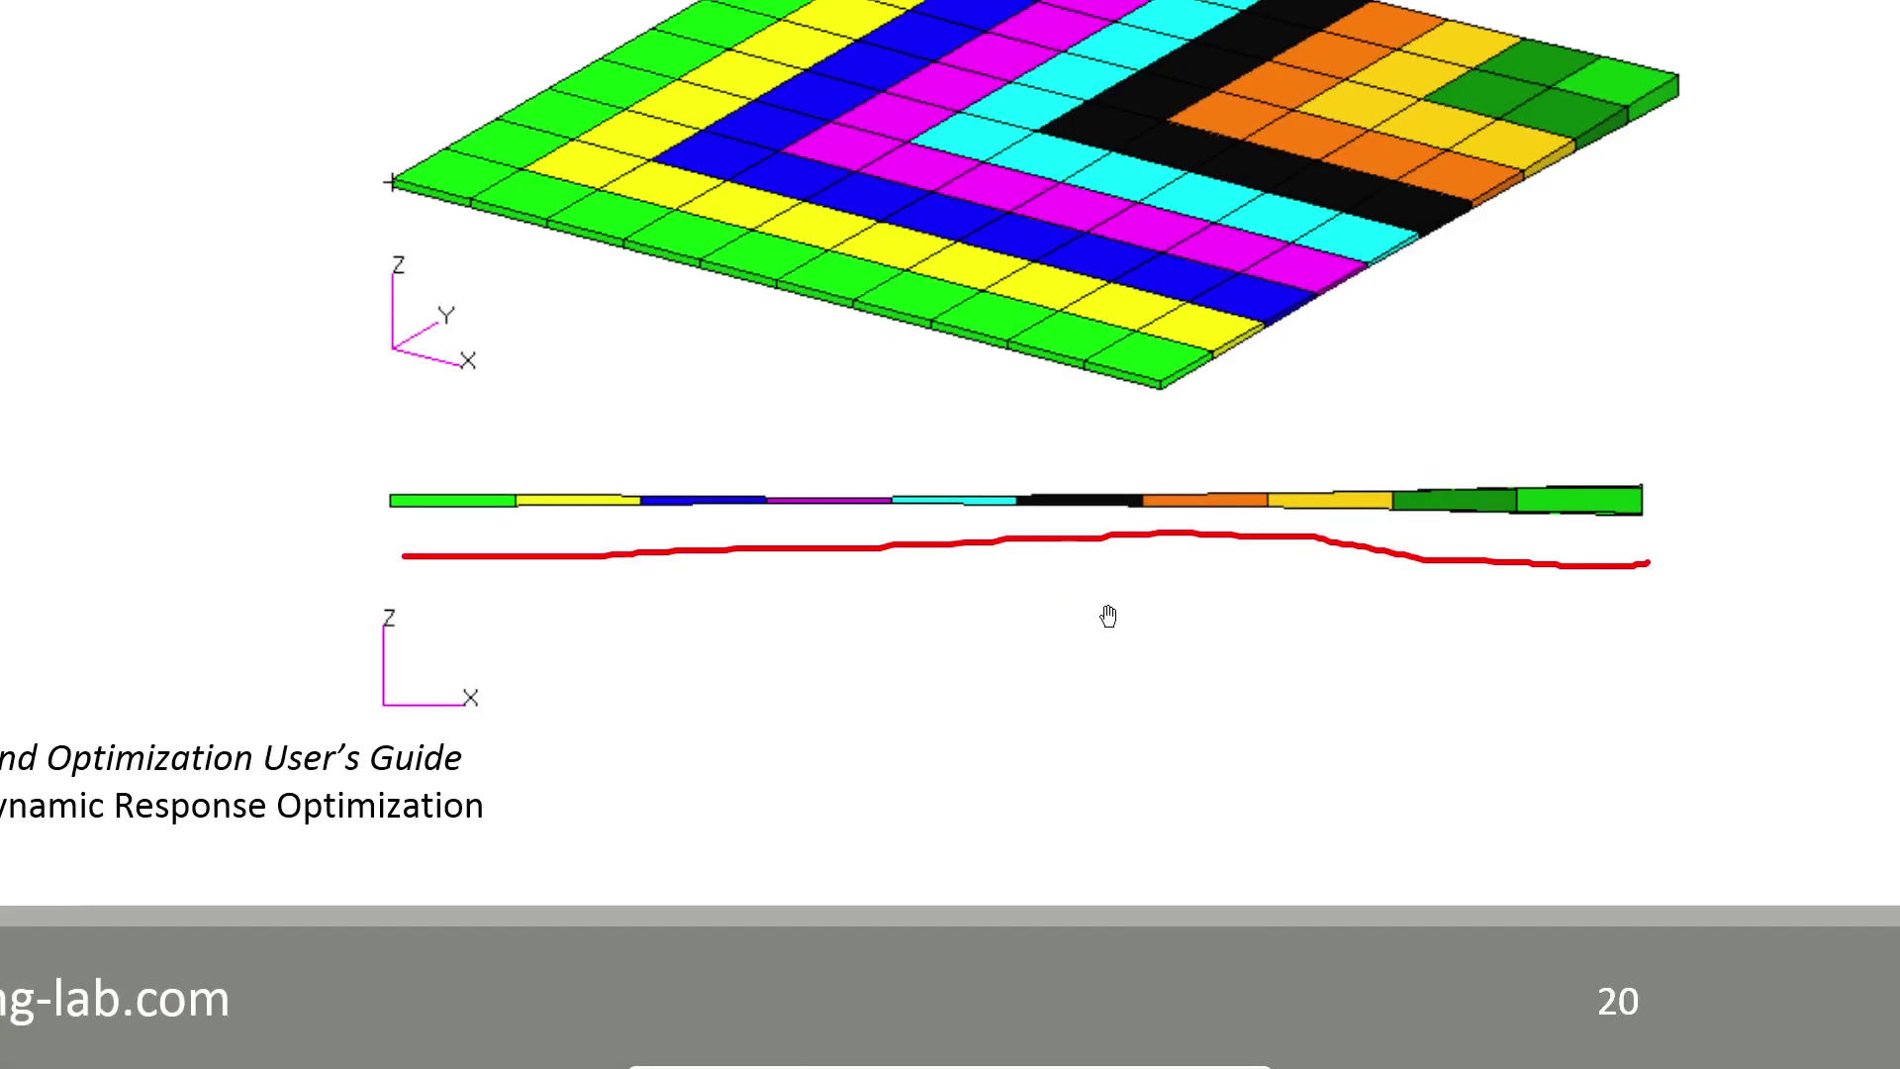
{"action": "key", "text": "Escape"}
End the slide show, discard the ink annotations, and show the desktop
{"action": "key", "text": "Escape"}
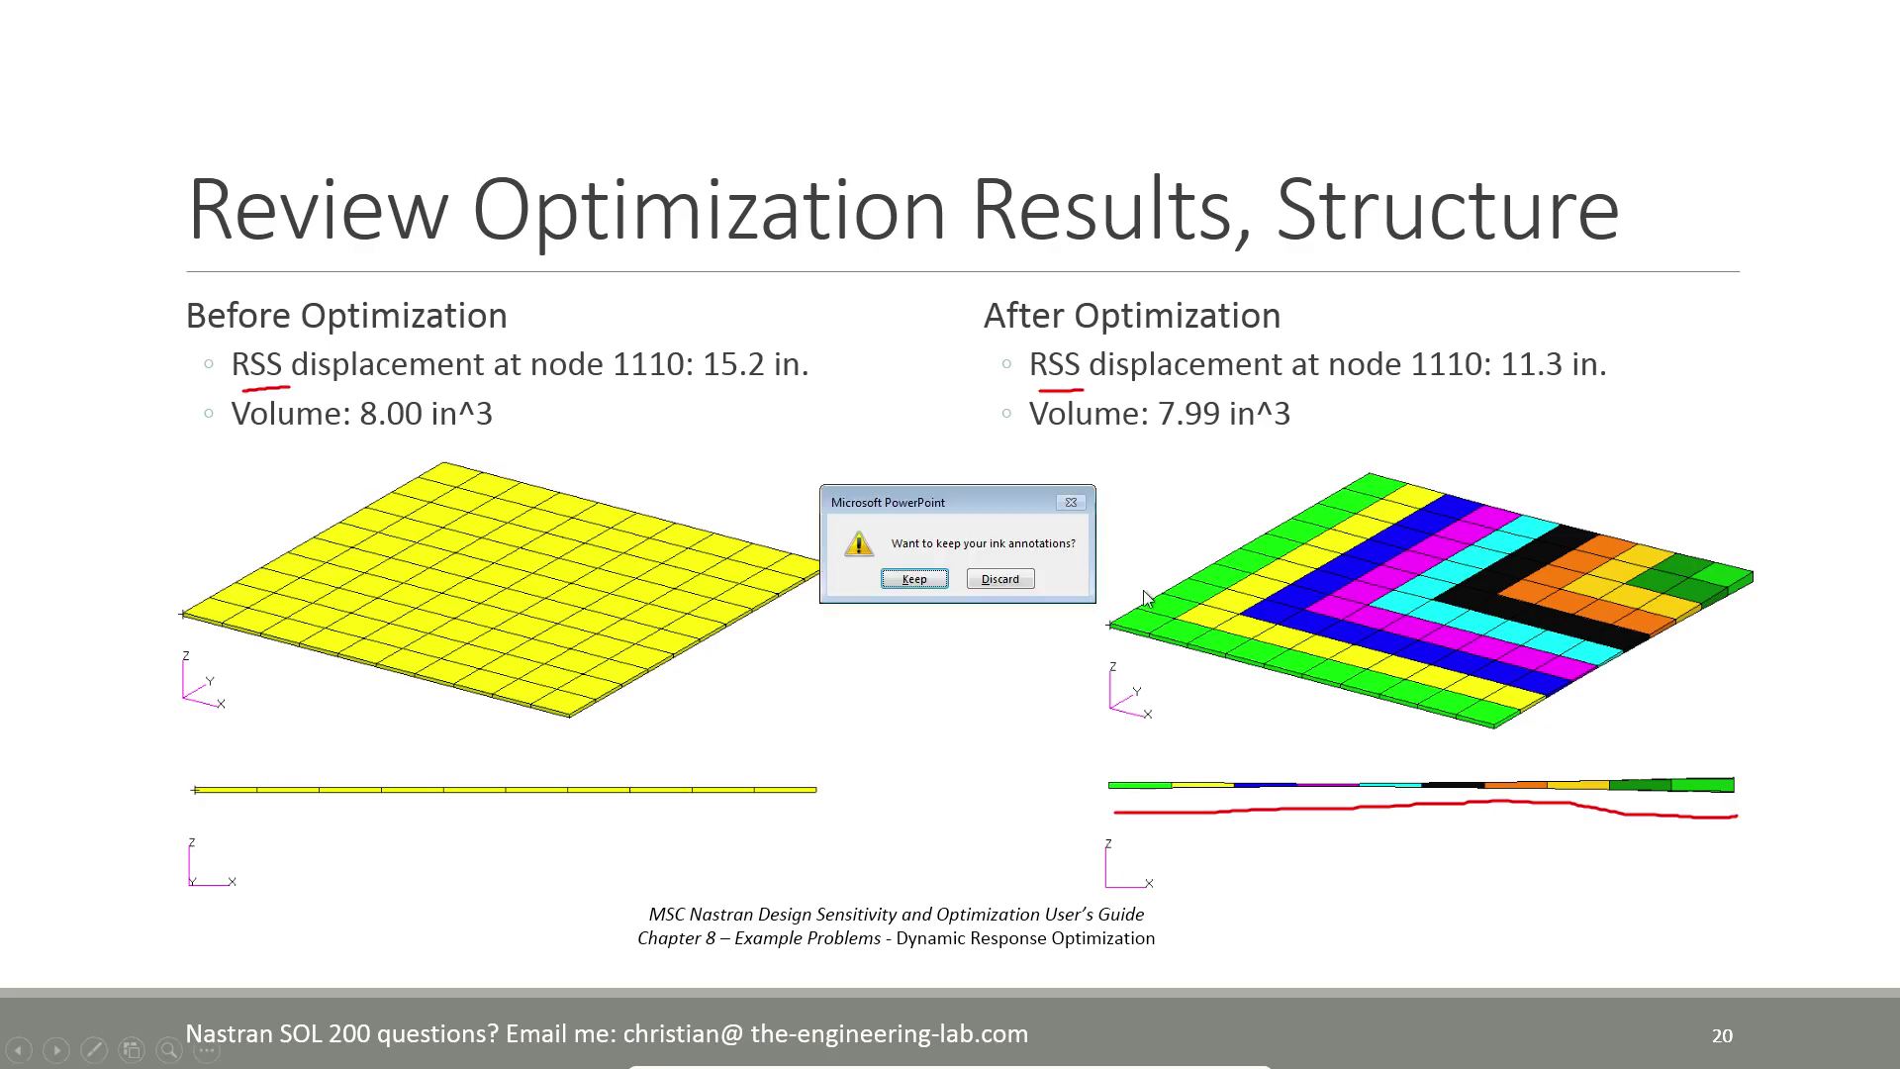
{"action": "left_click", "coordinate": [985, 579]}
{"action": "left_click", "coordinate": [1892, 1049]}
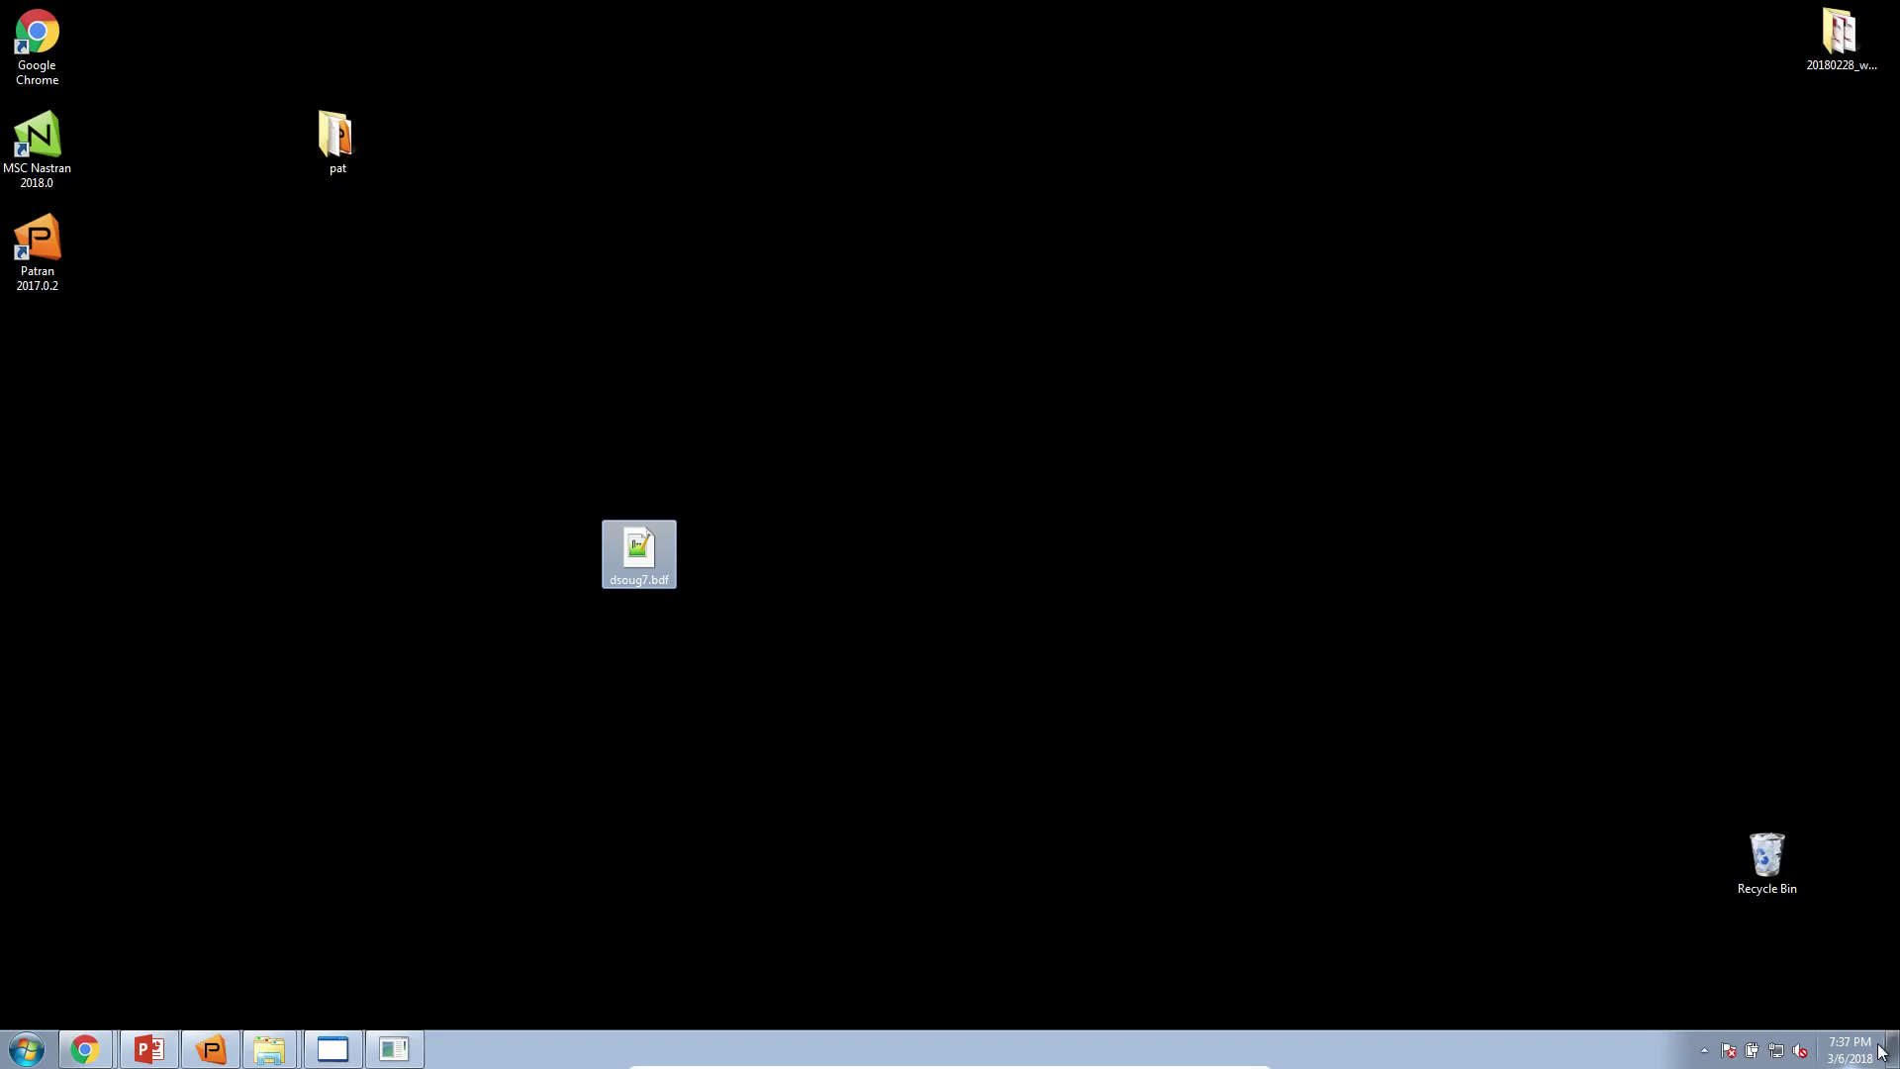
Open dsoug7.bdf from the desktop in Notepad++ and highlight the thickness column of PSHELL entries 1 to 10
{"action": "left_click_drag", "start_coordinate": [653, 570], "coordinate": [477, 548]}
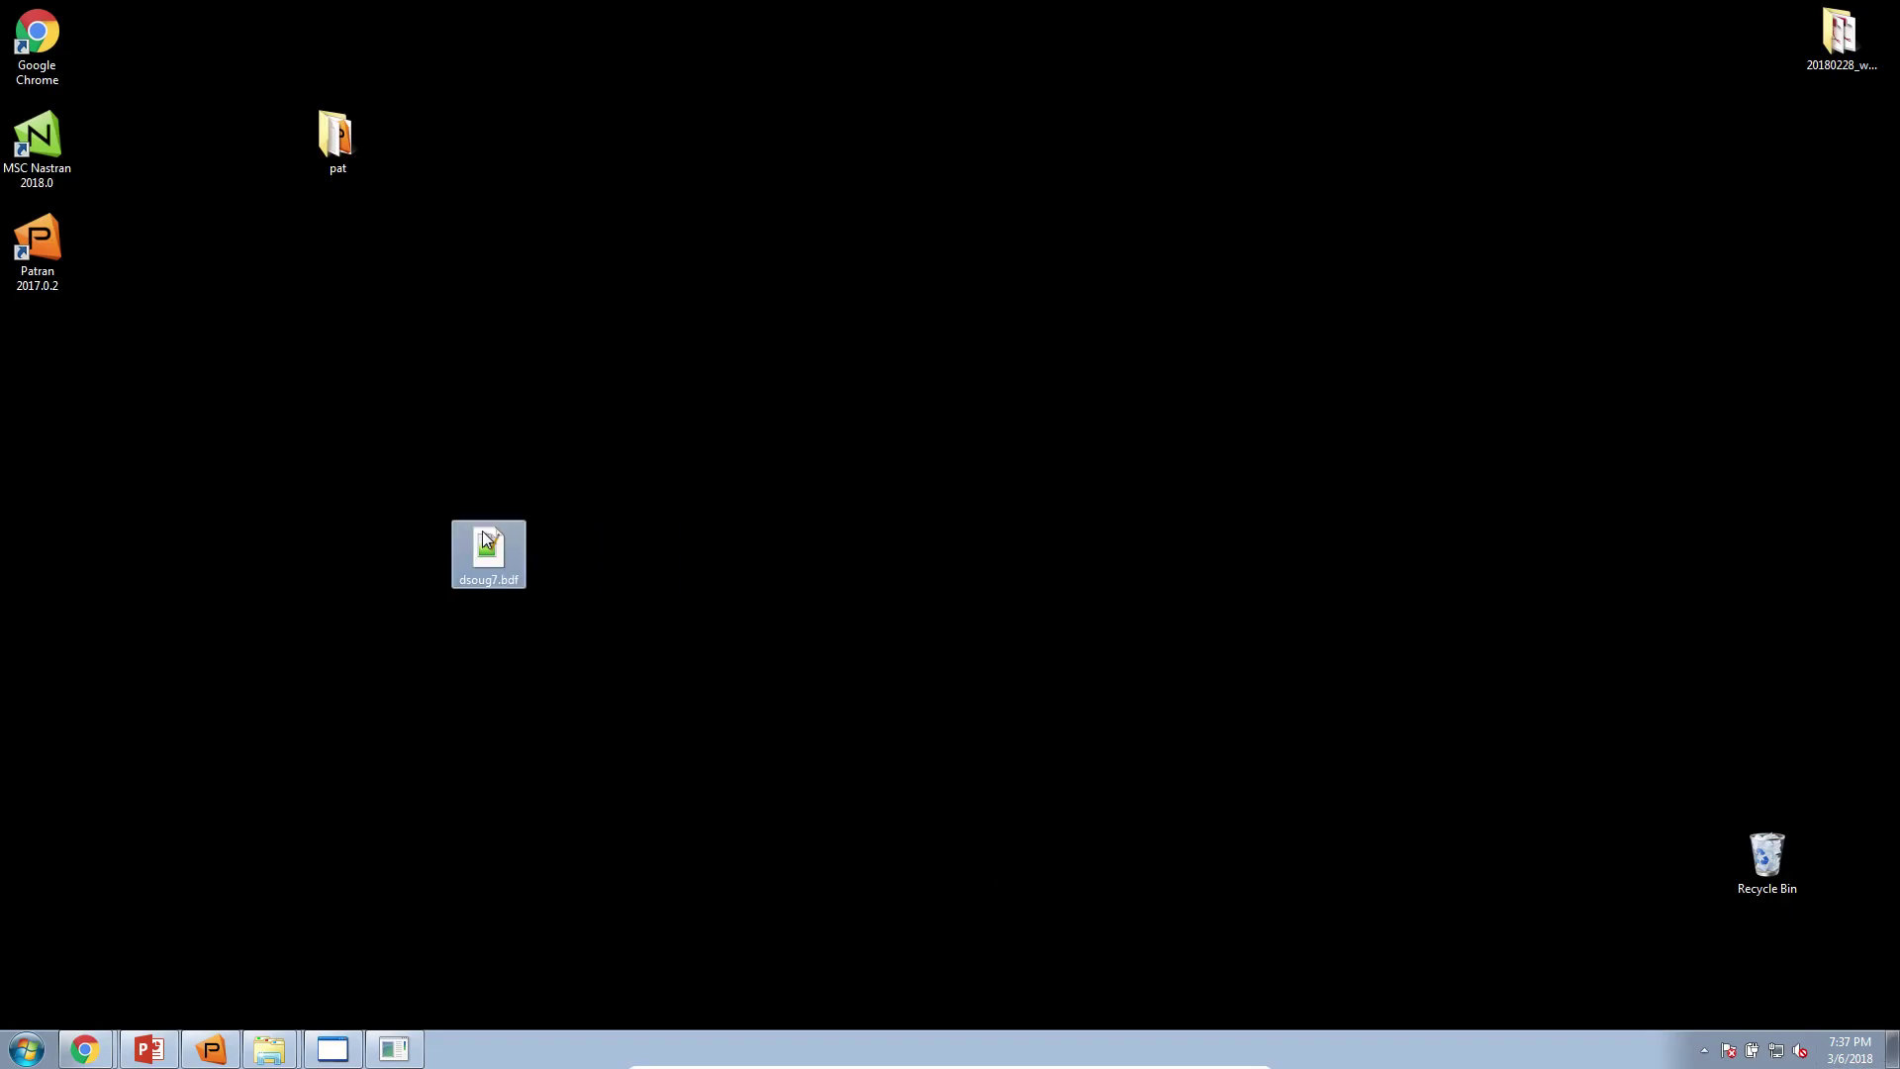
{"action": "double_click", "coordinate": [477, 548]}
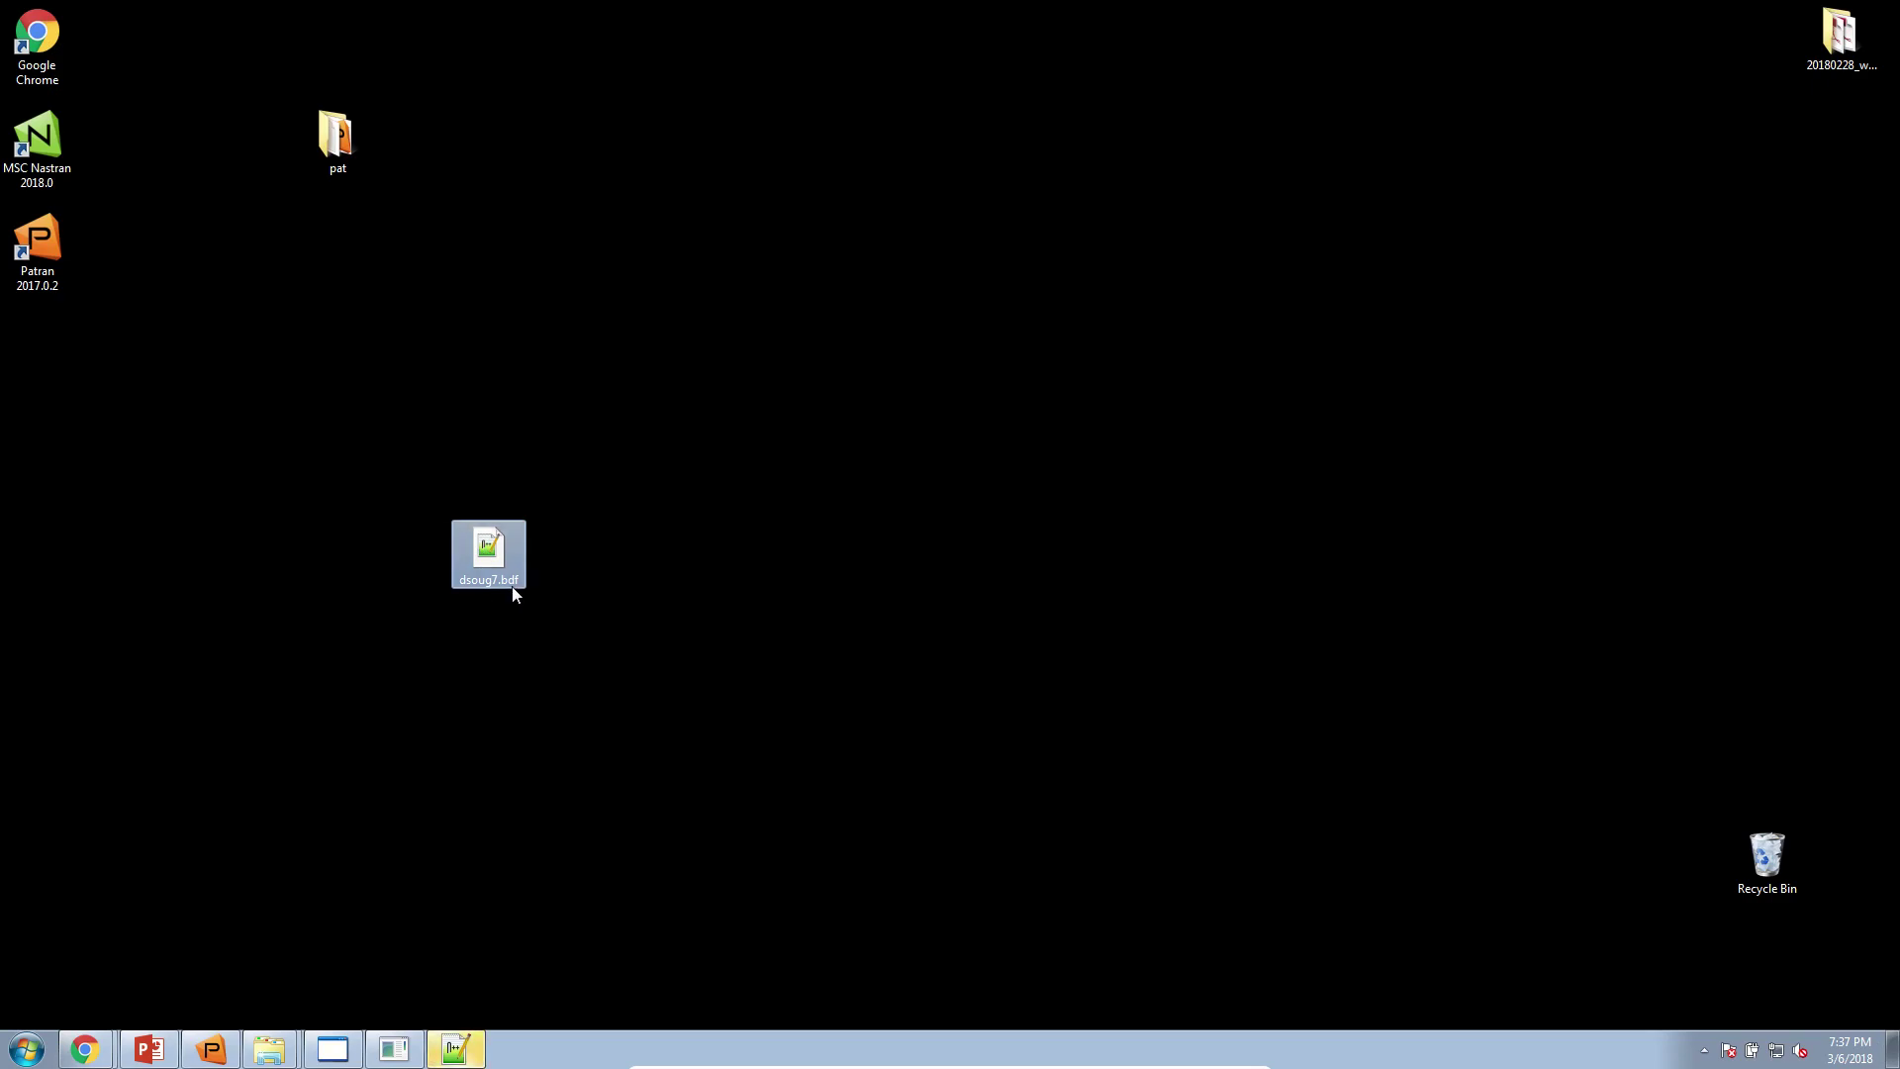
{"action": "scroll", "coordinate": [475, 908], "scroll_direction": "down", "scroll_amount": 12}
{"action": "scroll", "coordinate": [475, 908], "scroll_direction": "down", "scroll_amount": 20}
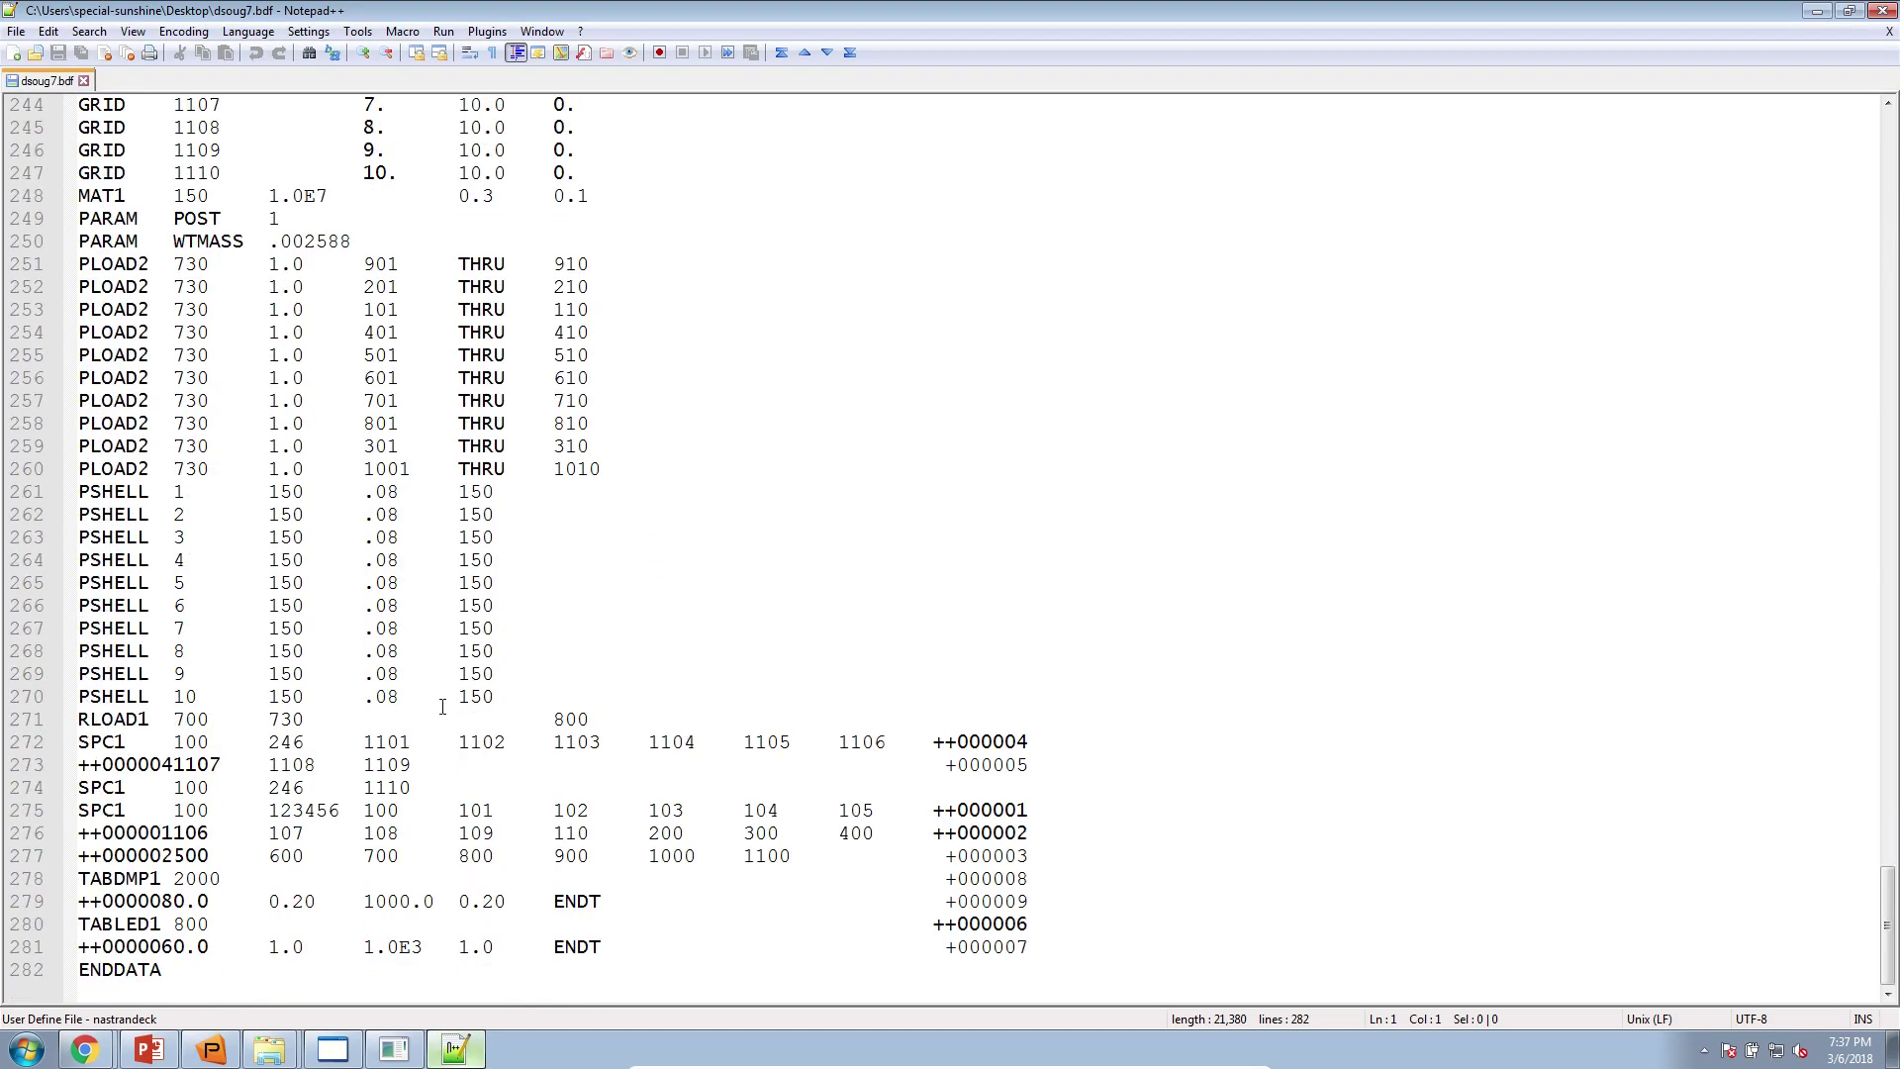
{"action": "left_click", "coordinate": [373, 490]}
{"action": "left_click_drag", "start_coordinate": [362, 493], "coordinate": [405, 706]}
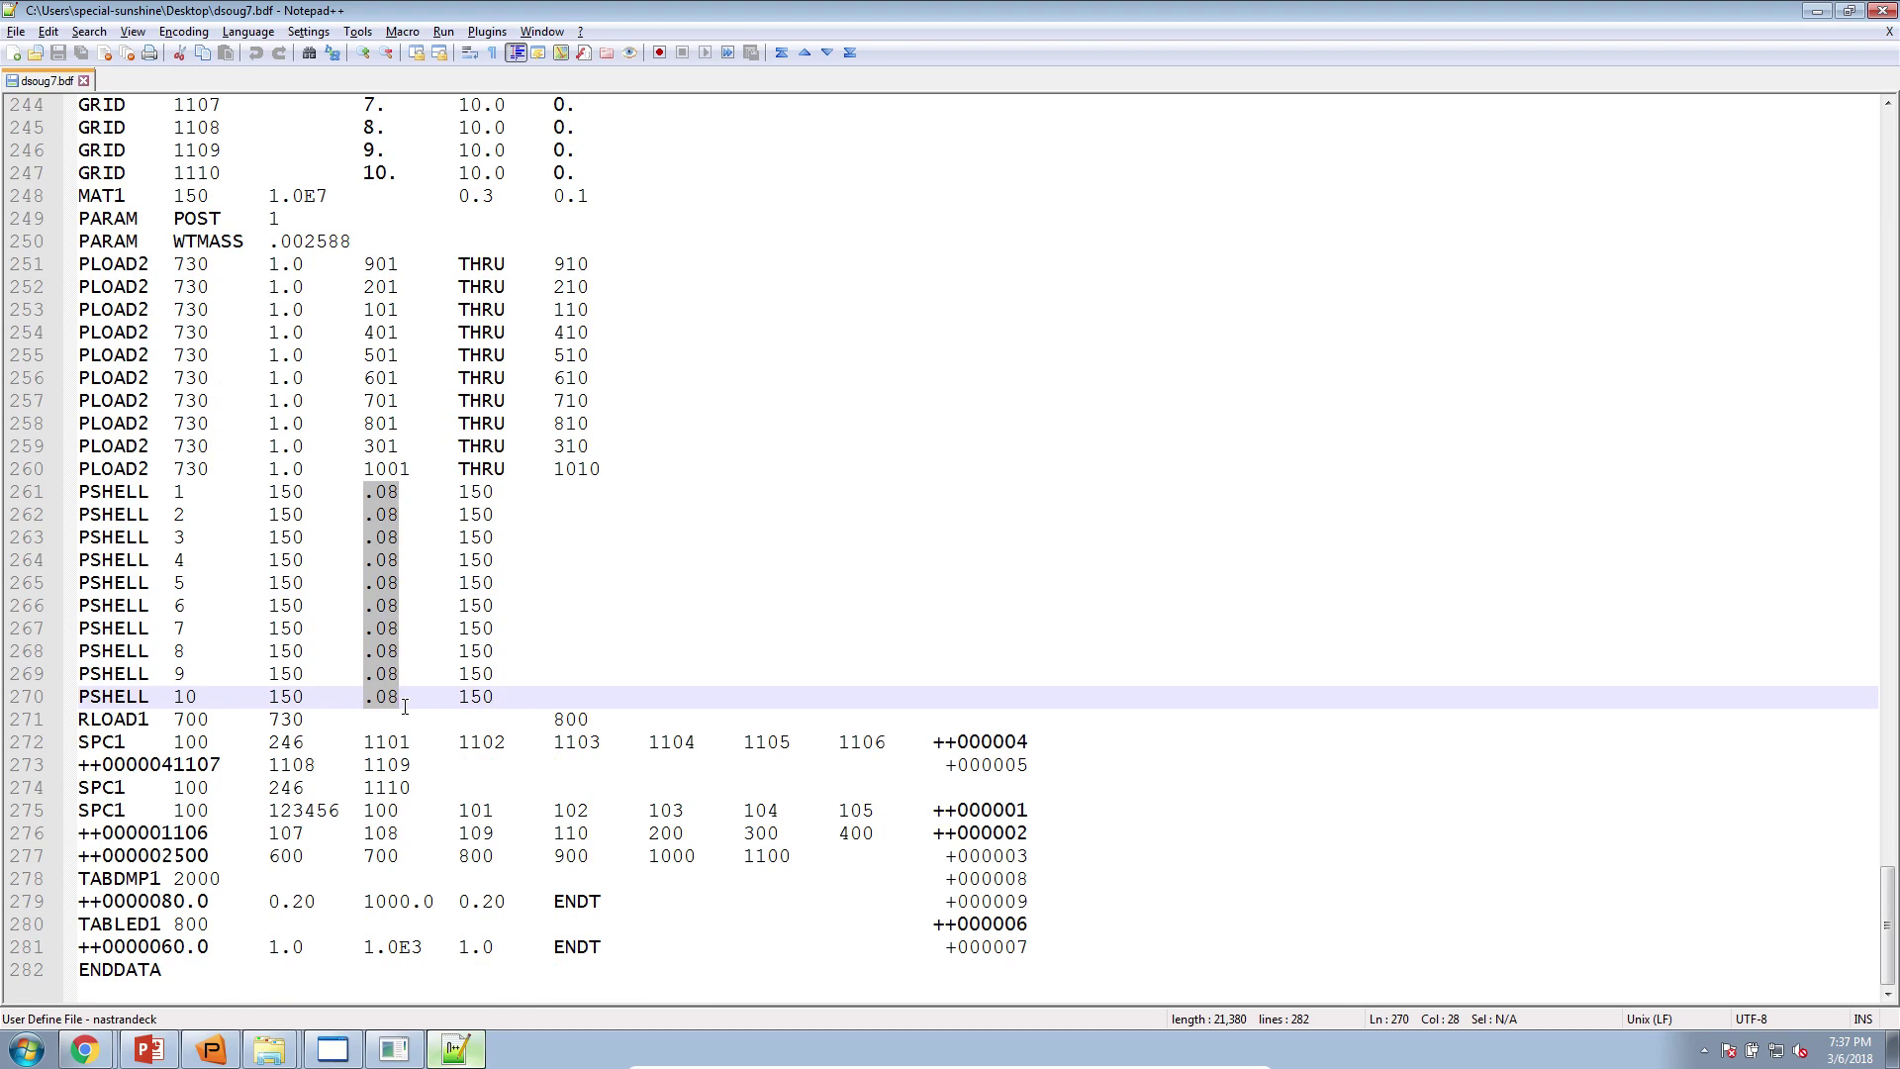
Switch to the Local Optimization results in Chrome, check the initial values in the Design Variables plot, and minimize the window
{"action": "mouse_move", "coordinate": [85, 1049]}
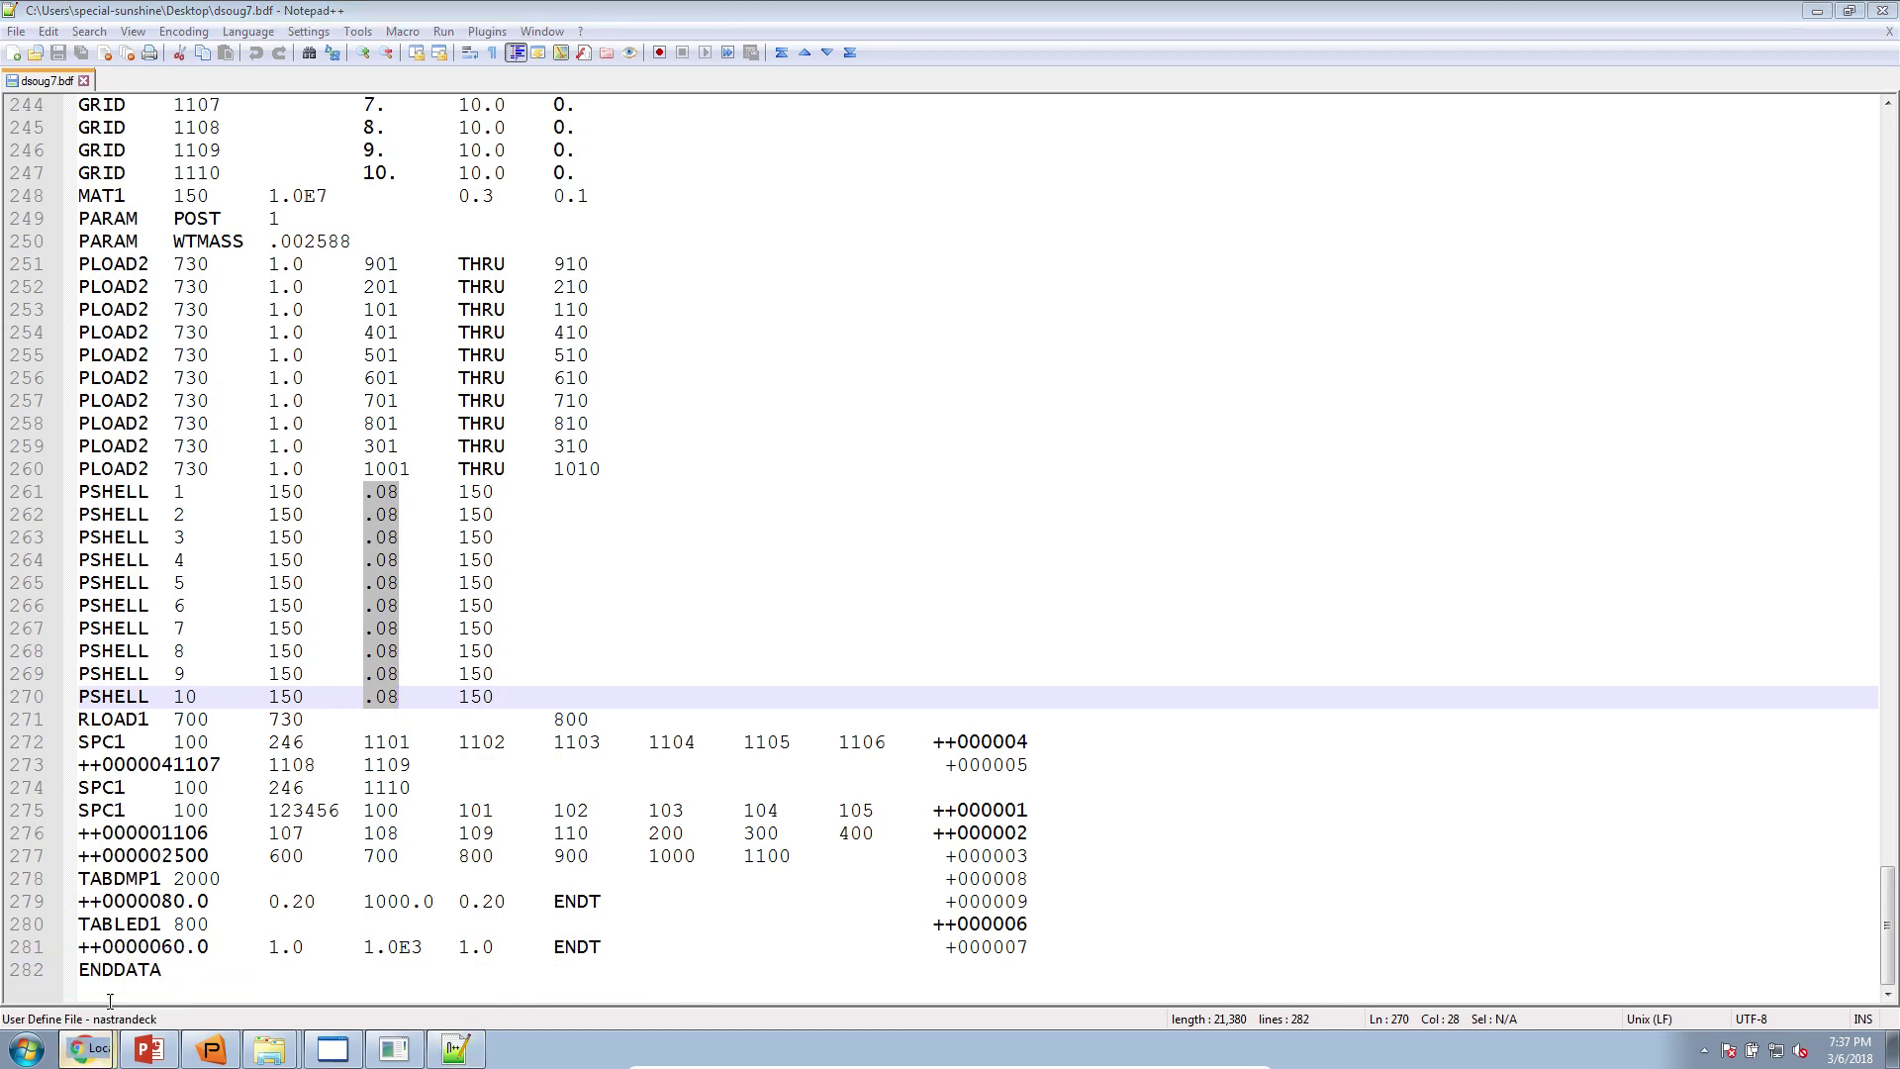
{"action": "left_click", "coordinate": [109, 1000]}
{"action": "scroll", "coordinate": [217, 720], "scroll_direction": "down", "scroll_amount": 6}
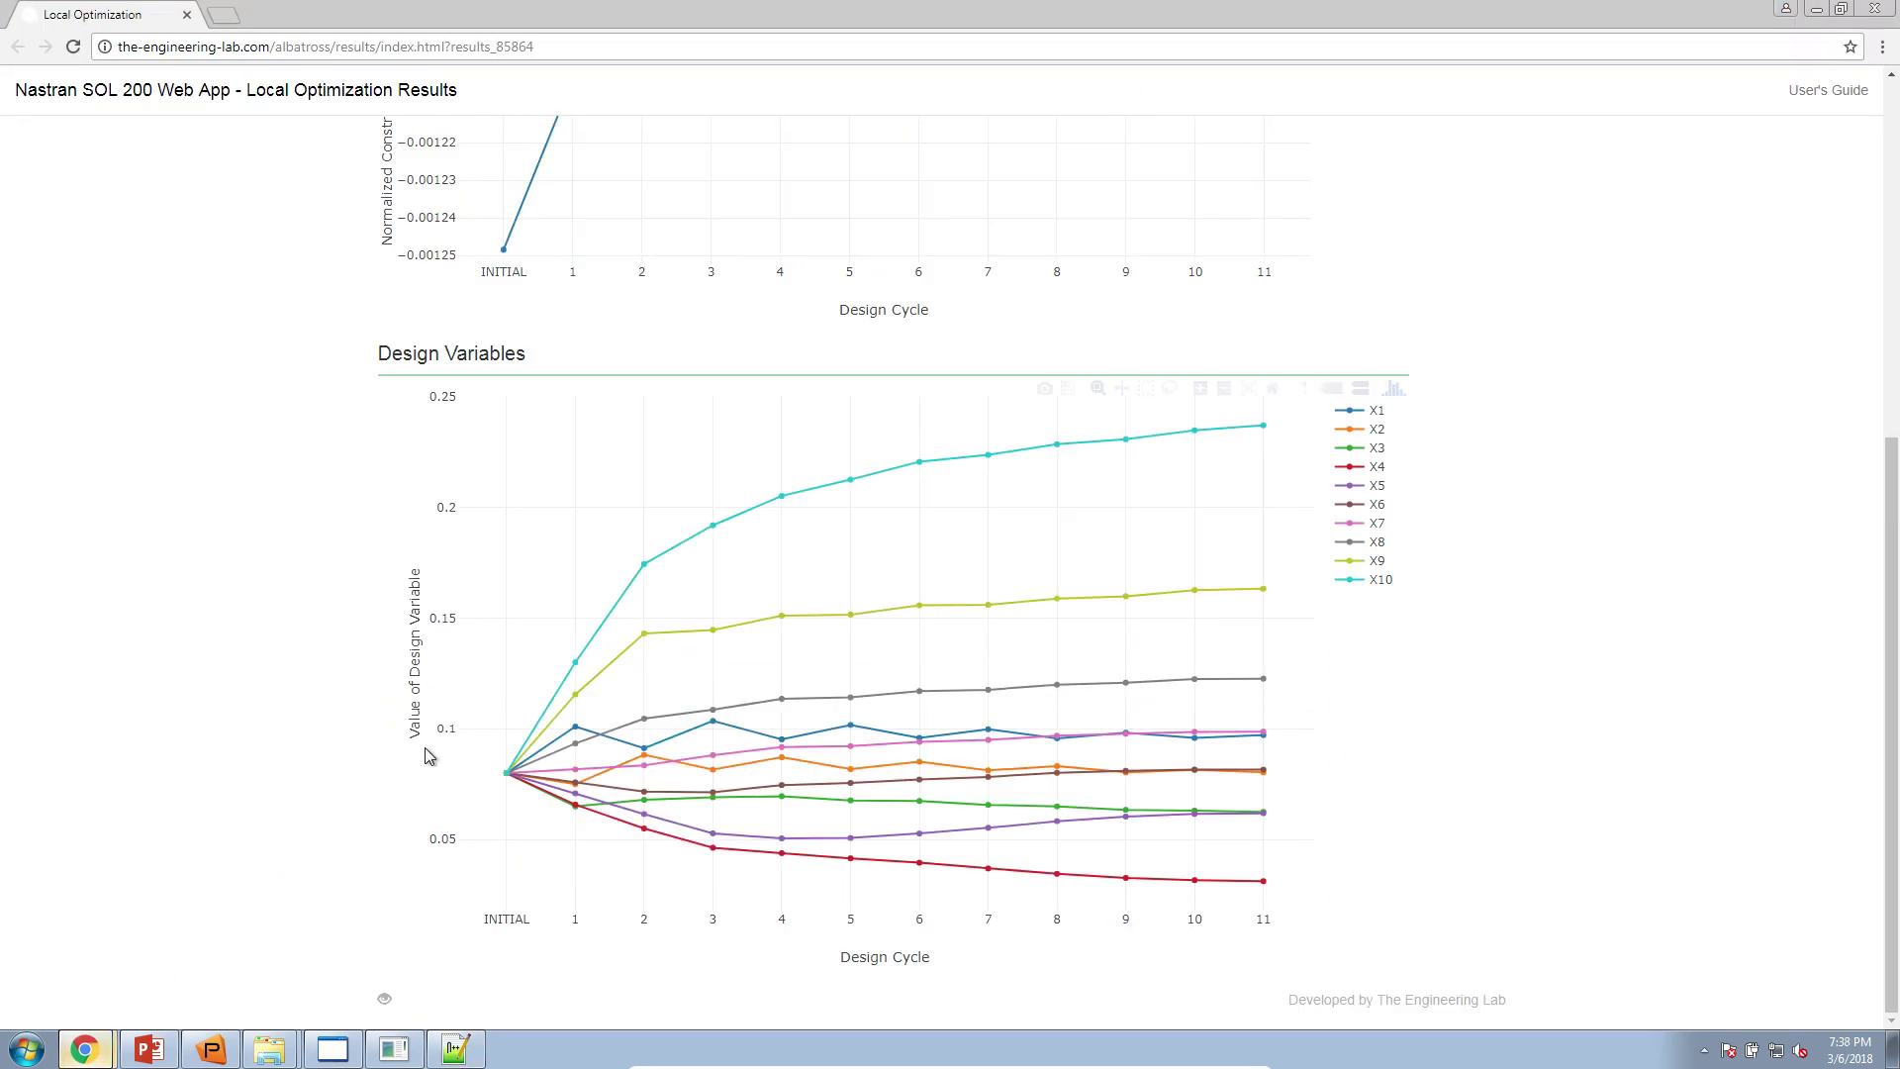
{"action": "mouse_move", "coordinate": [492, 772]}
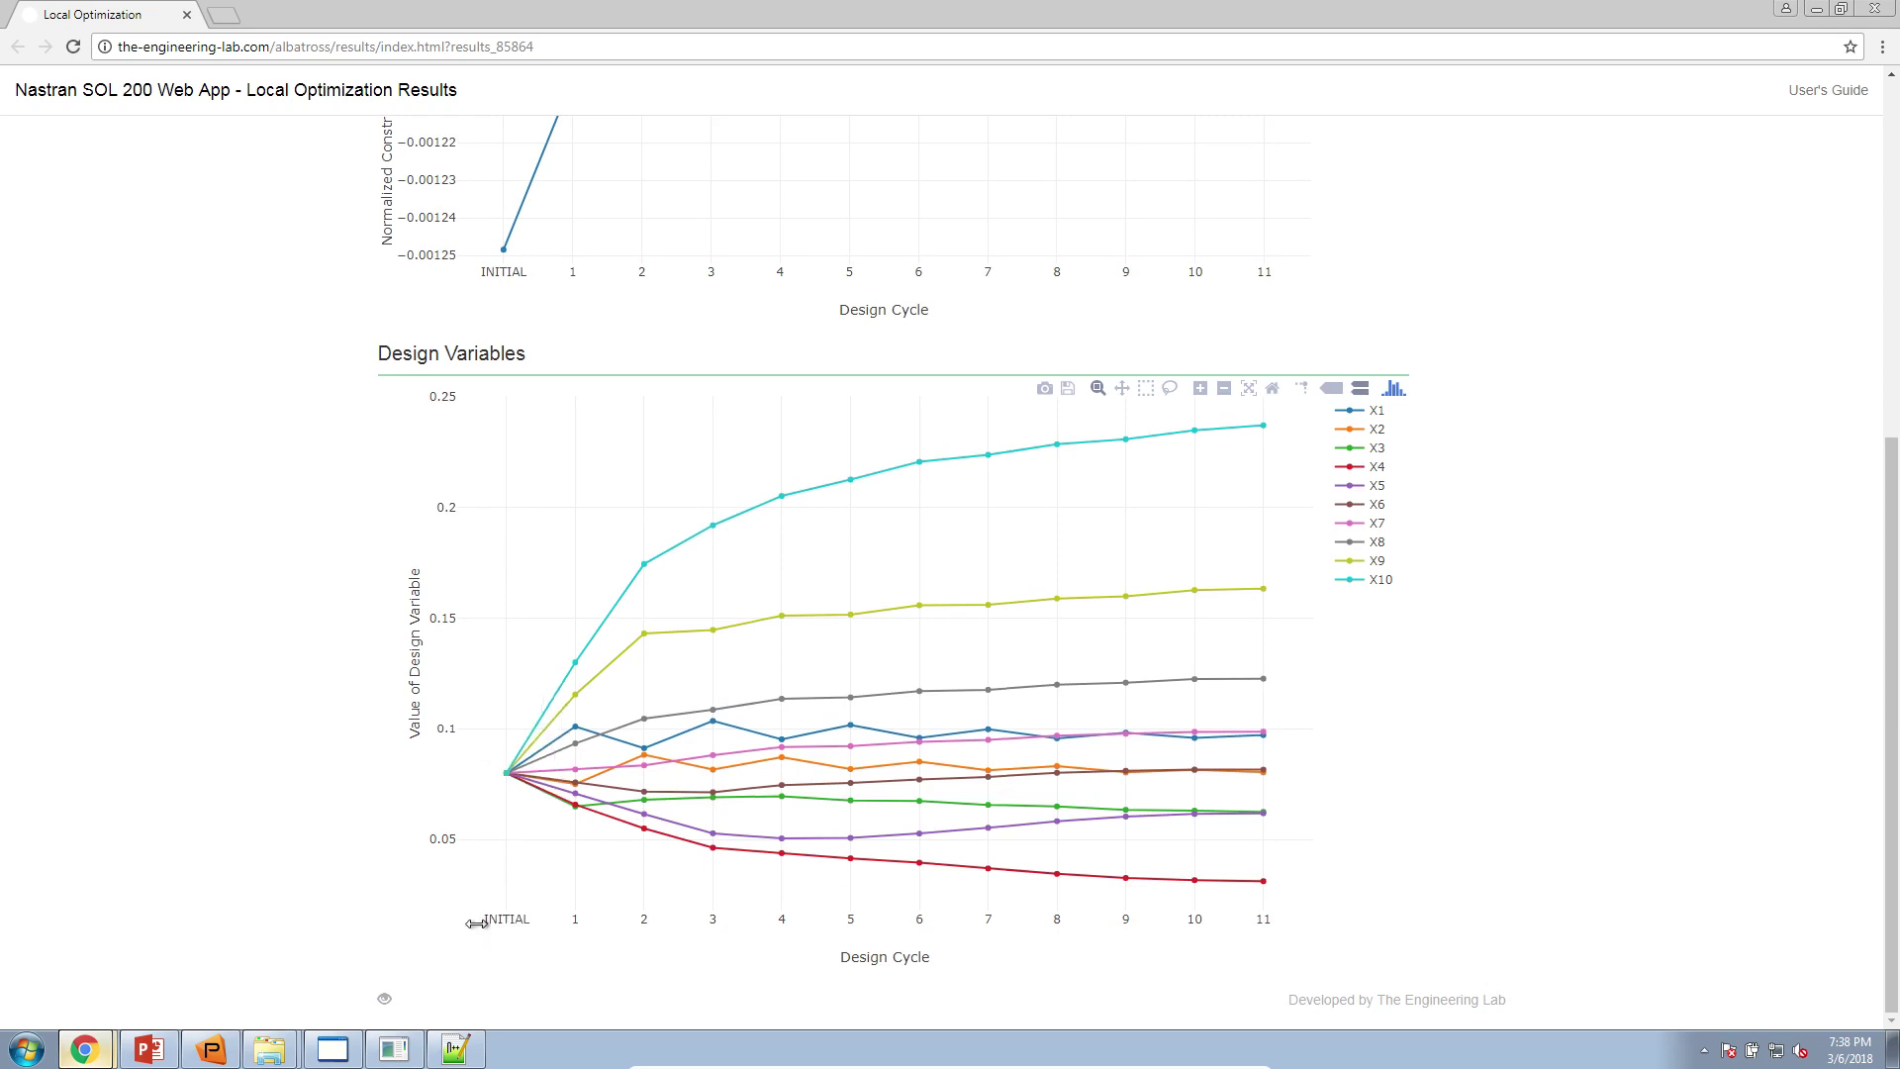
{"action": "left_click", "coordinate": [1817, 9]}
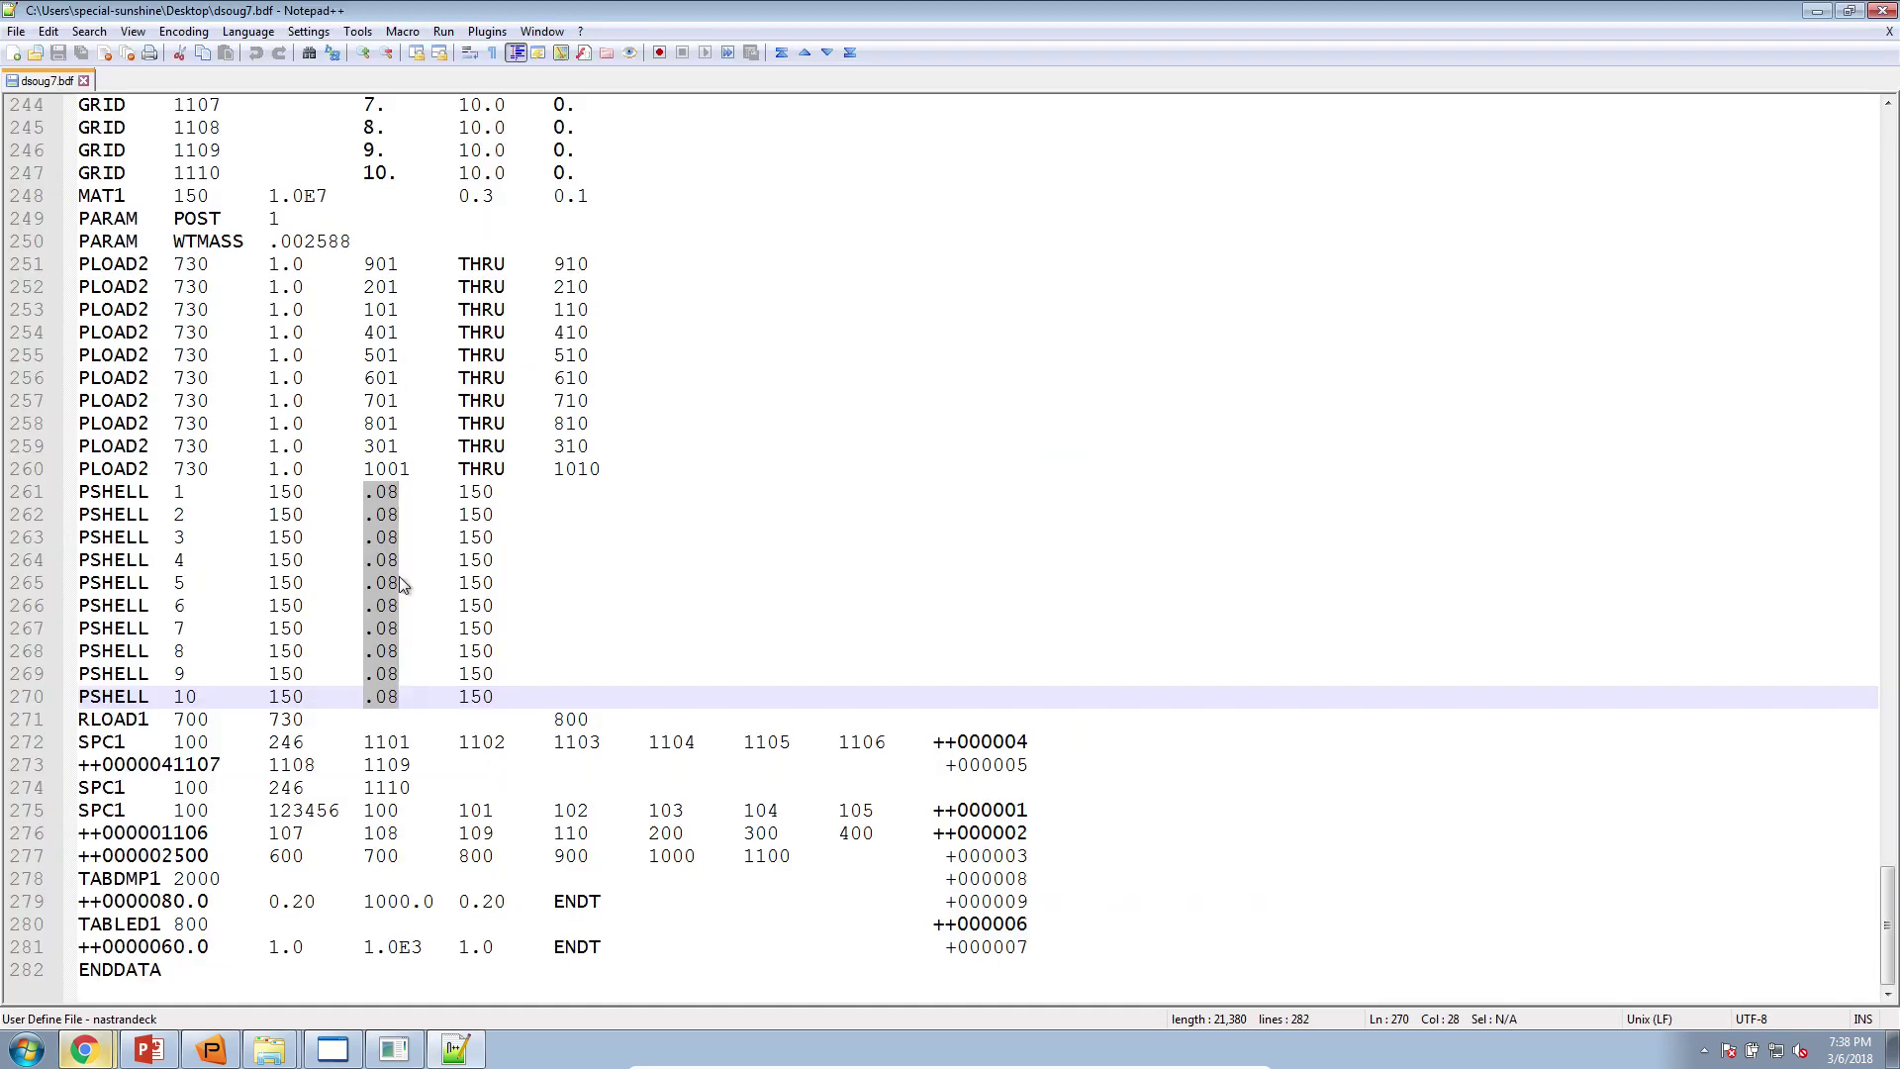
Read the design variables at cycle 11 in the Local Optimization results, then minimize that window and close Notepad++
{"action": "left_click", "coordinate": [84, 1048]}
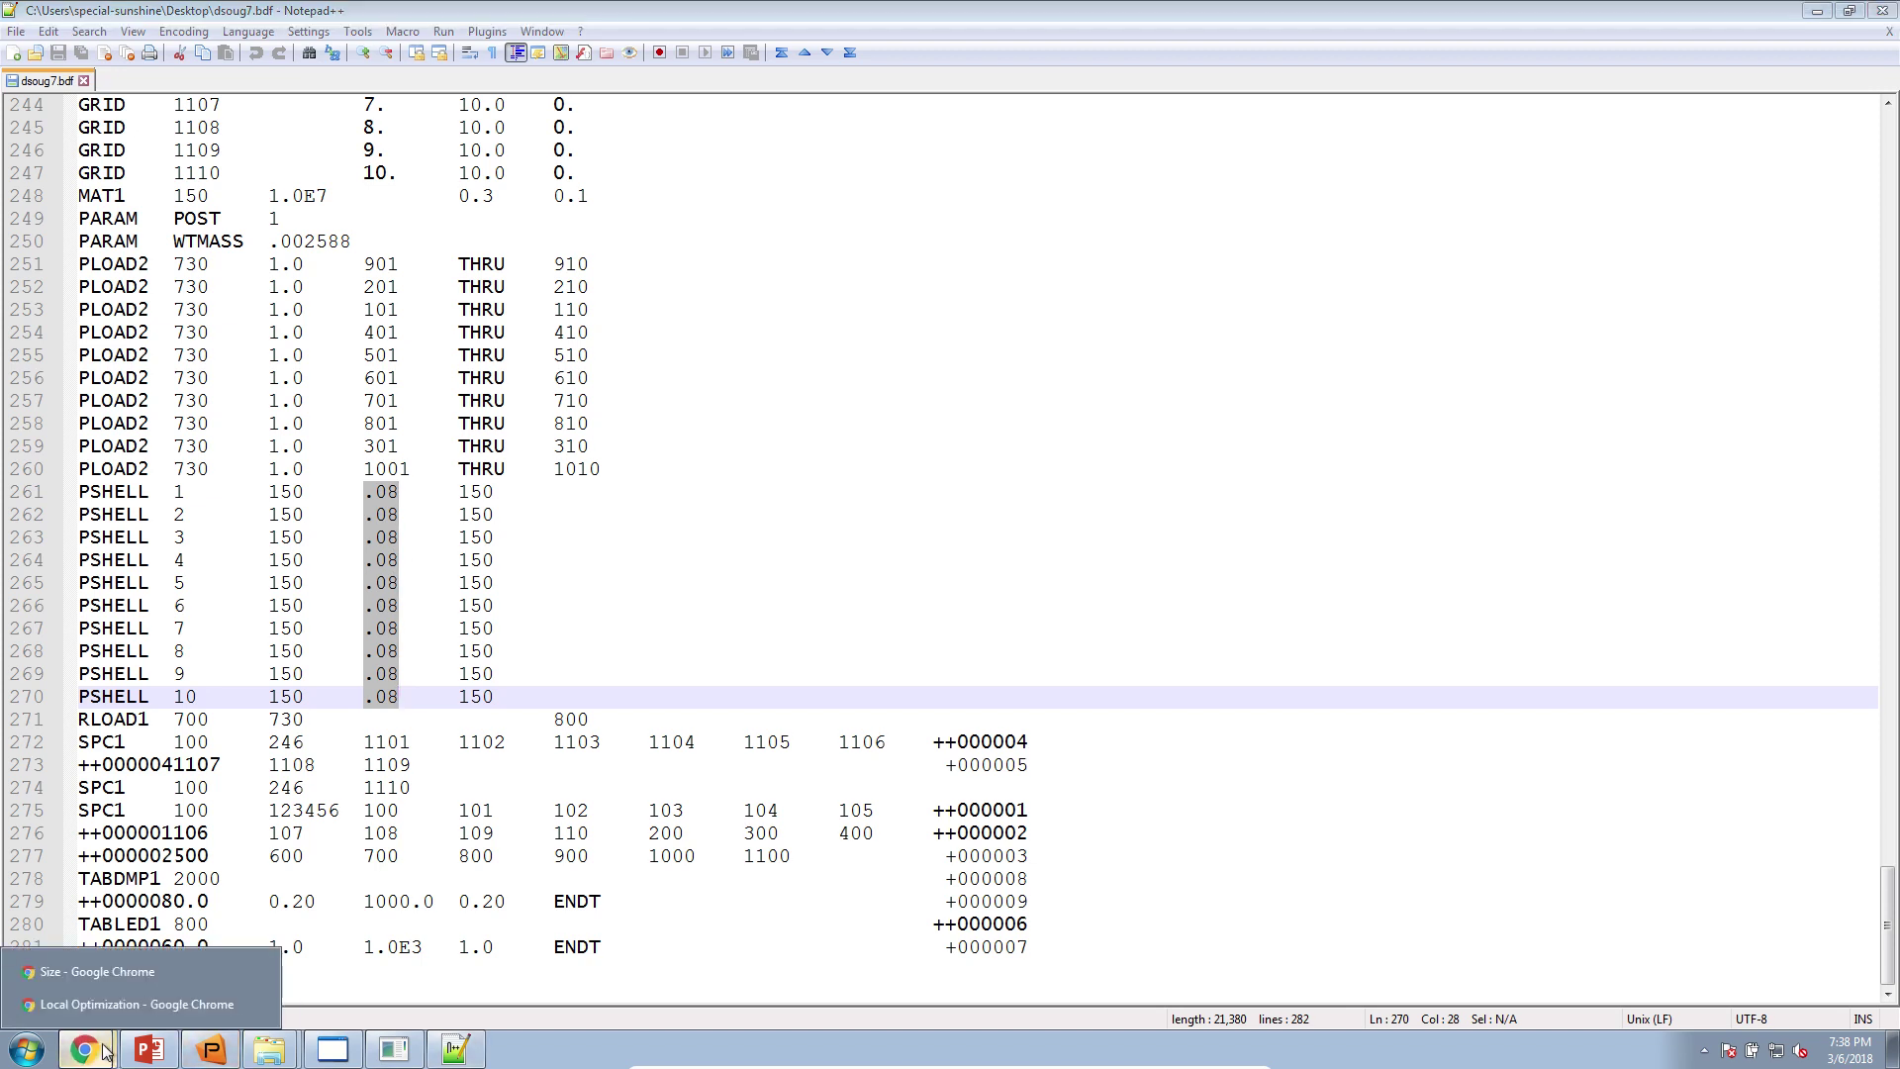
{"action": "left_click", "coordinate": [114, 1013]}
{"action": "mouse_move", "coordinate": [1266, 522]}
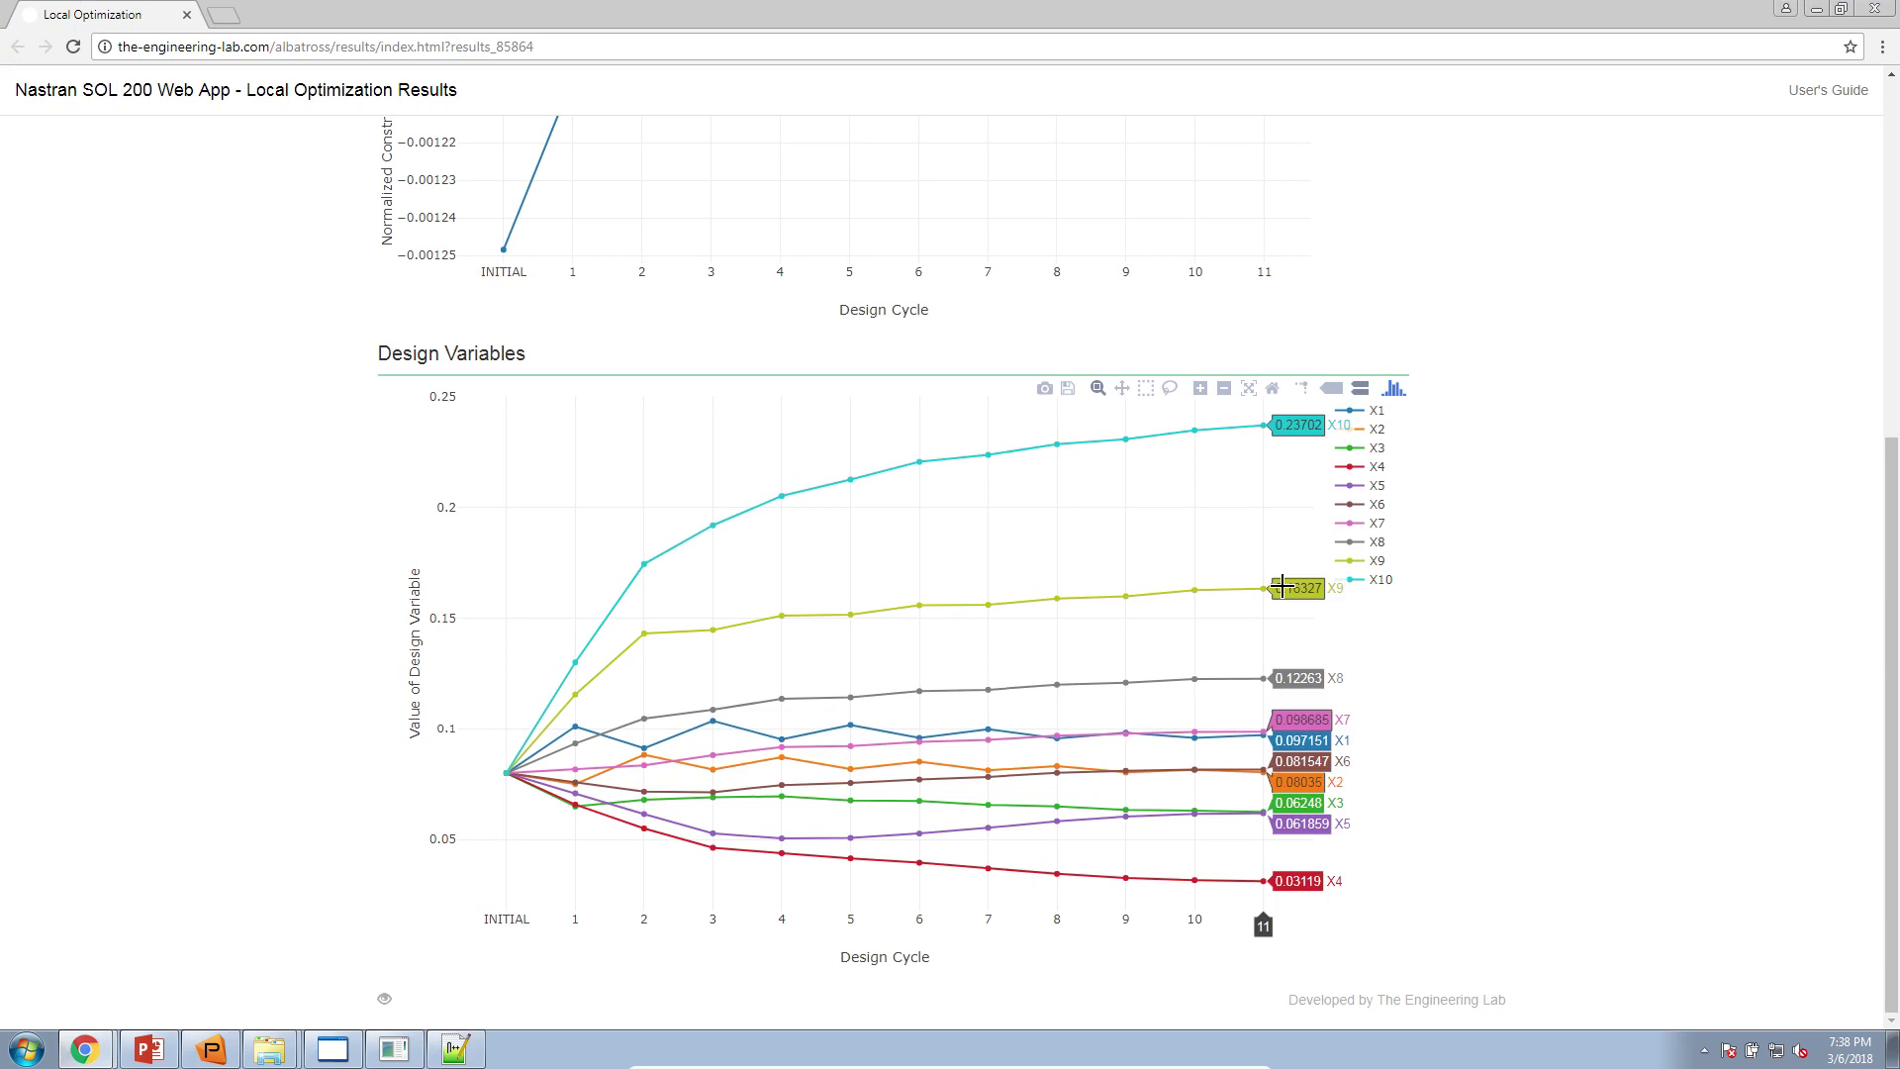
{"action": "left_click", "coordinate": [1817, 9]}
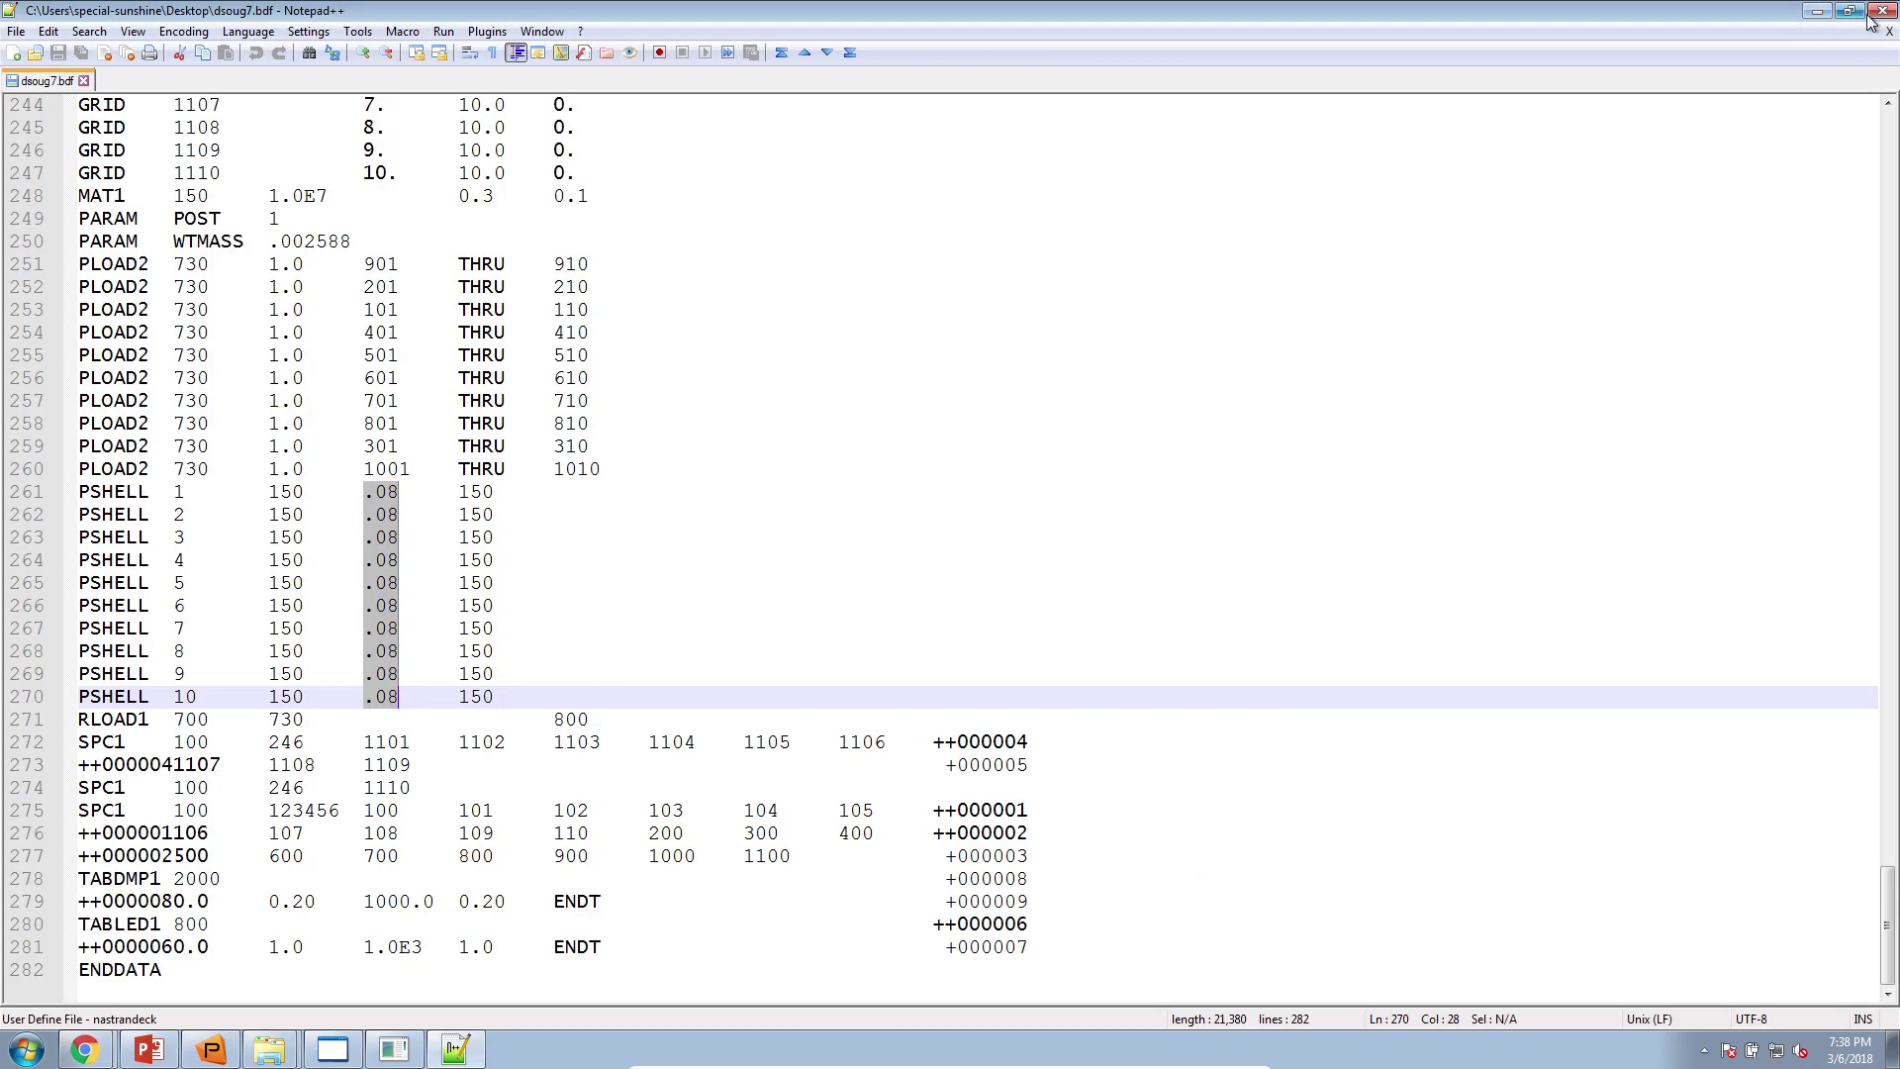
{"action": "left_click", "coordinate": [1875, 10]}
Duplicate dsoug7.bdf on the desktop and rename the copy dsoug7_updated.bdf
{"action": "left_click", "coordinate": [501, 550]}
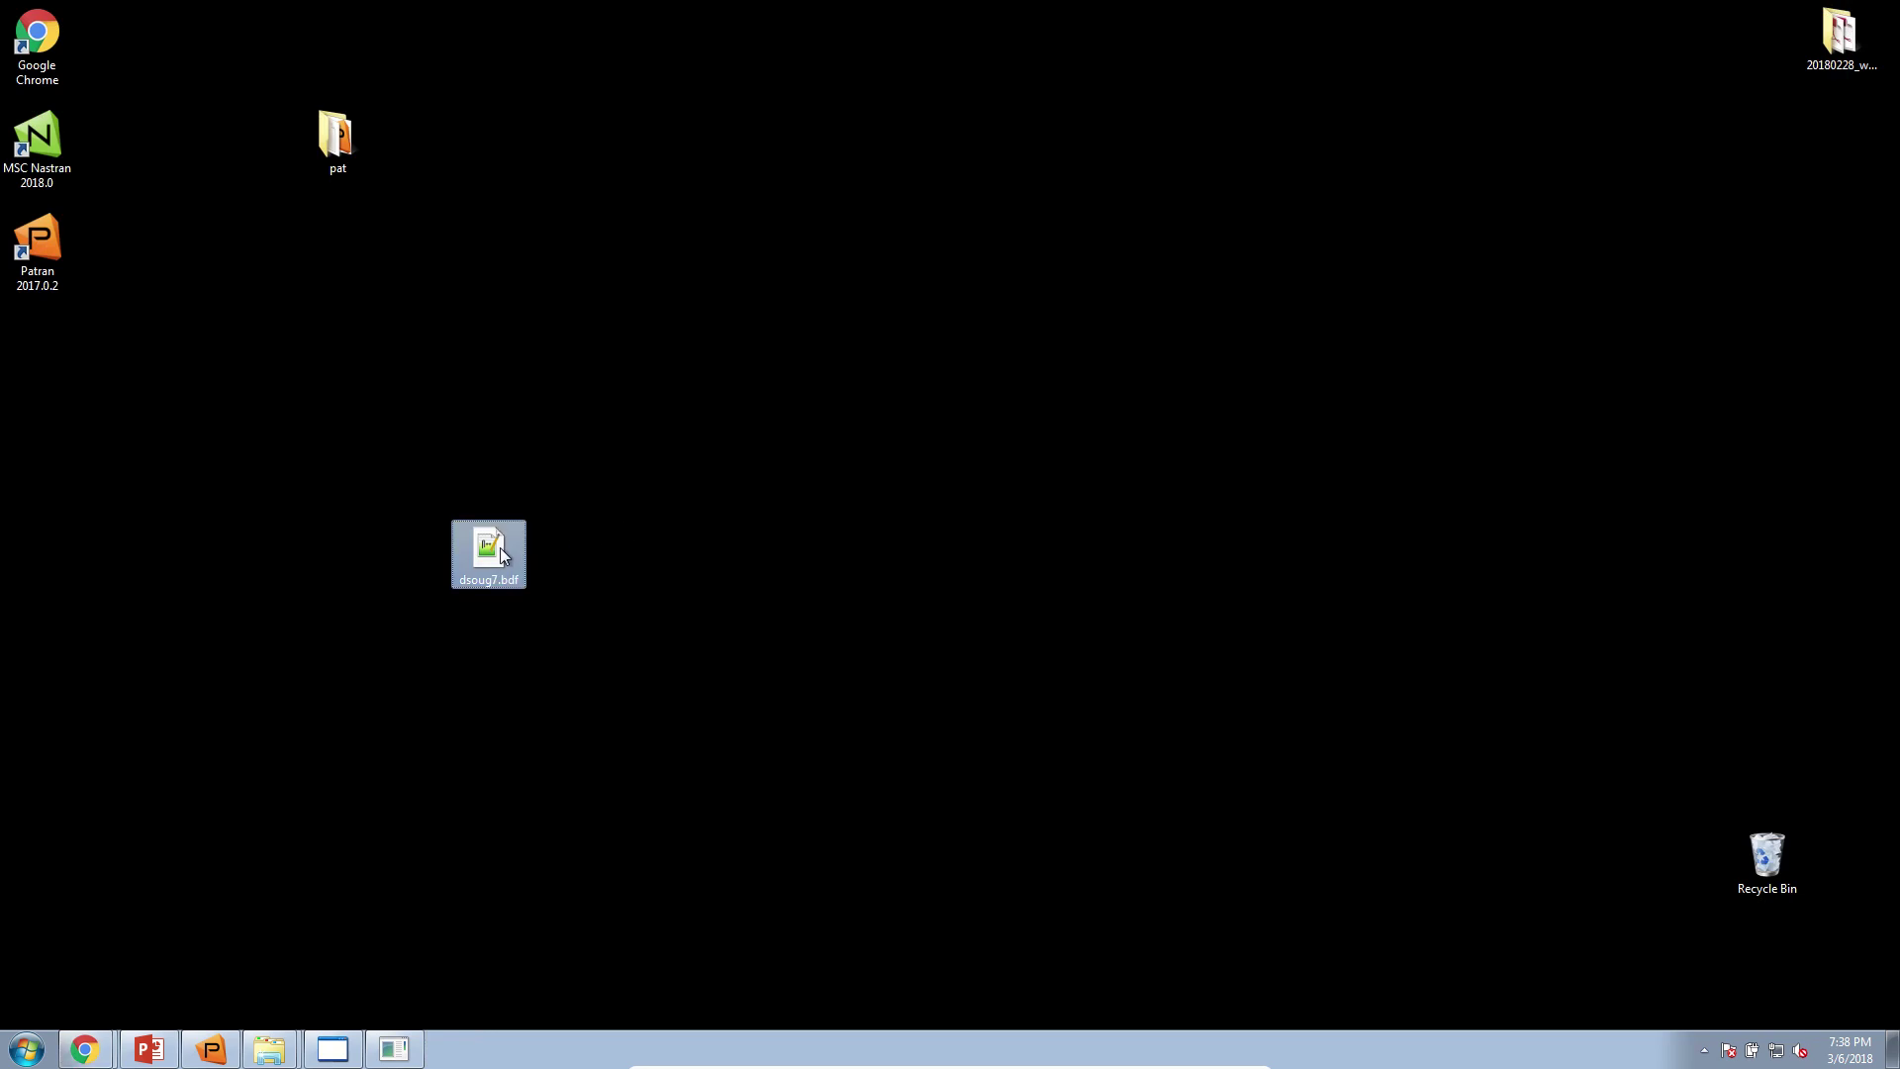
{"action": "left_click", "coordinate": [625, 554]}
{"action": "key", "text": "ctrl+v"}
{"action": "left_click_drag", "start_coordinate": [49, 347], "coordinate": [1091, 597]}
{"action": "left_click", "coordinate": [1081, 590]}
{"action": "left_click", "coordinate": [1099, 593]}
{"action": "type", "text": "update"}
{"action": "key", "text": "BackSpace"}
{"action": "key", "text": "BackSpace"}
{"action": "key", "text": "BackSpace"}
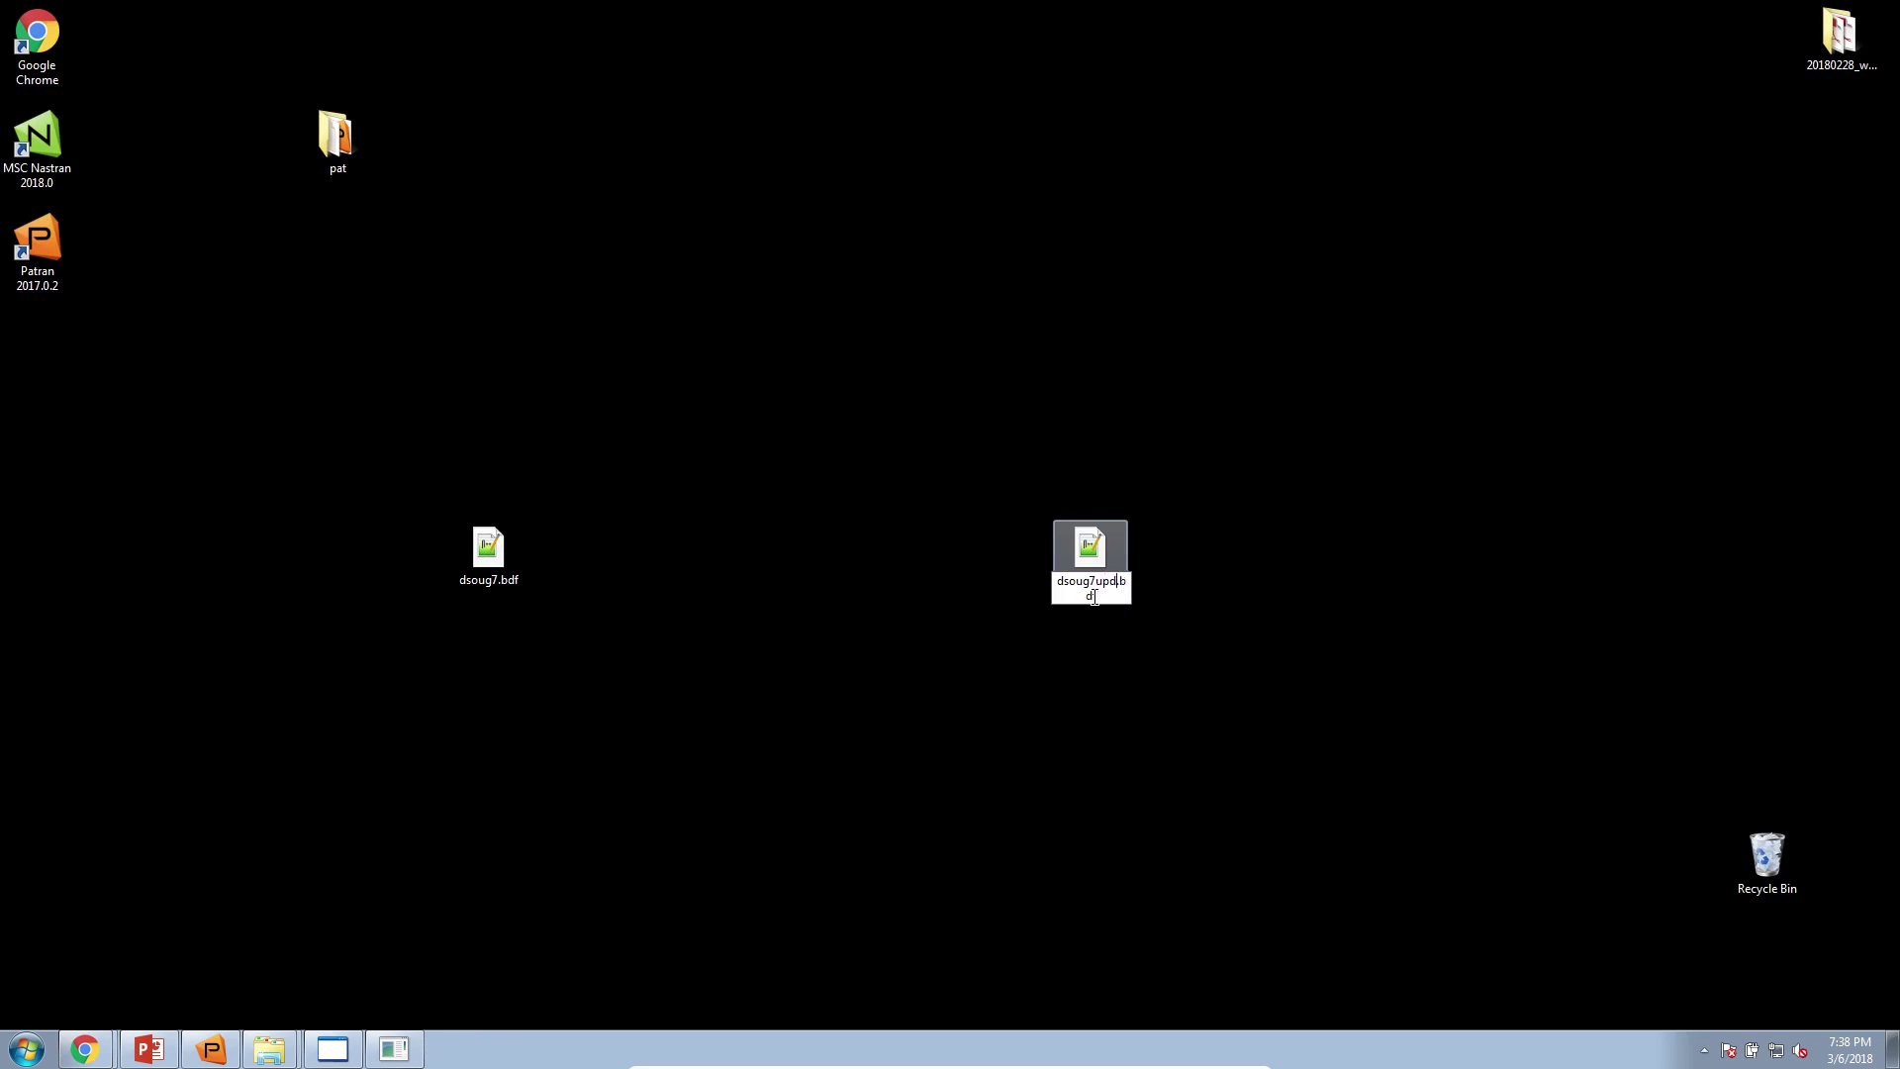
{"action": "type", "text": "_updated"}
{"action": "key", "text": "Return"}
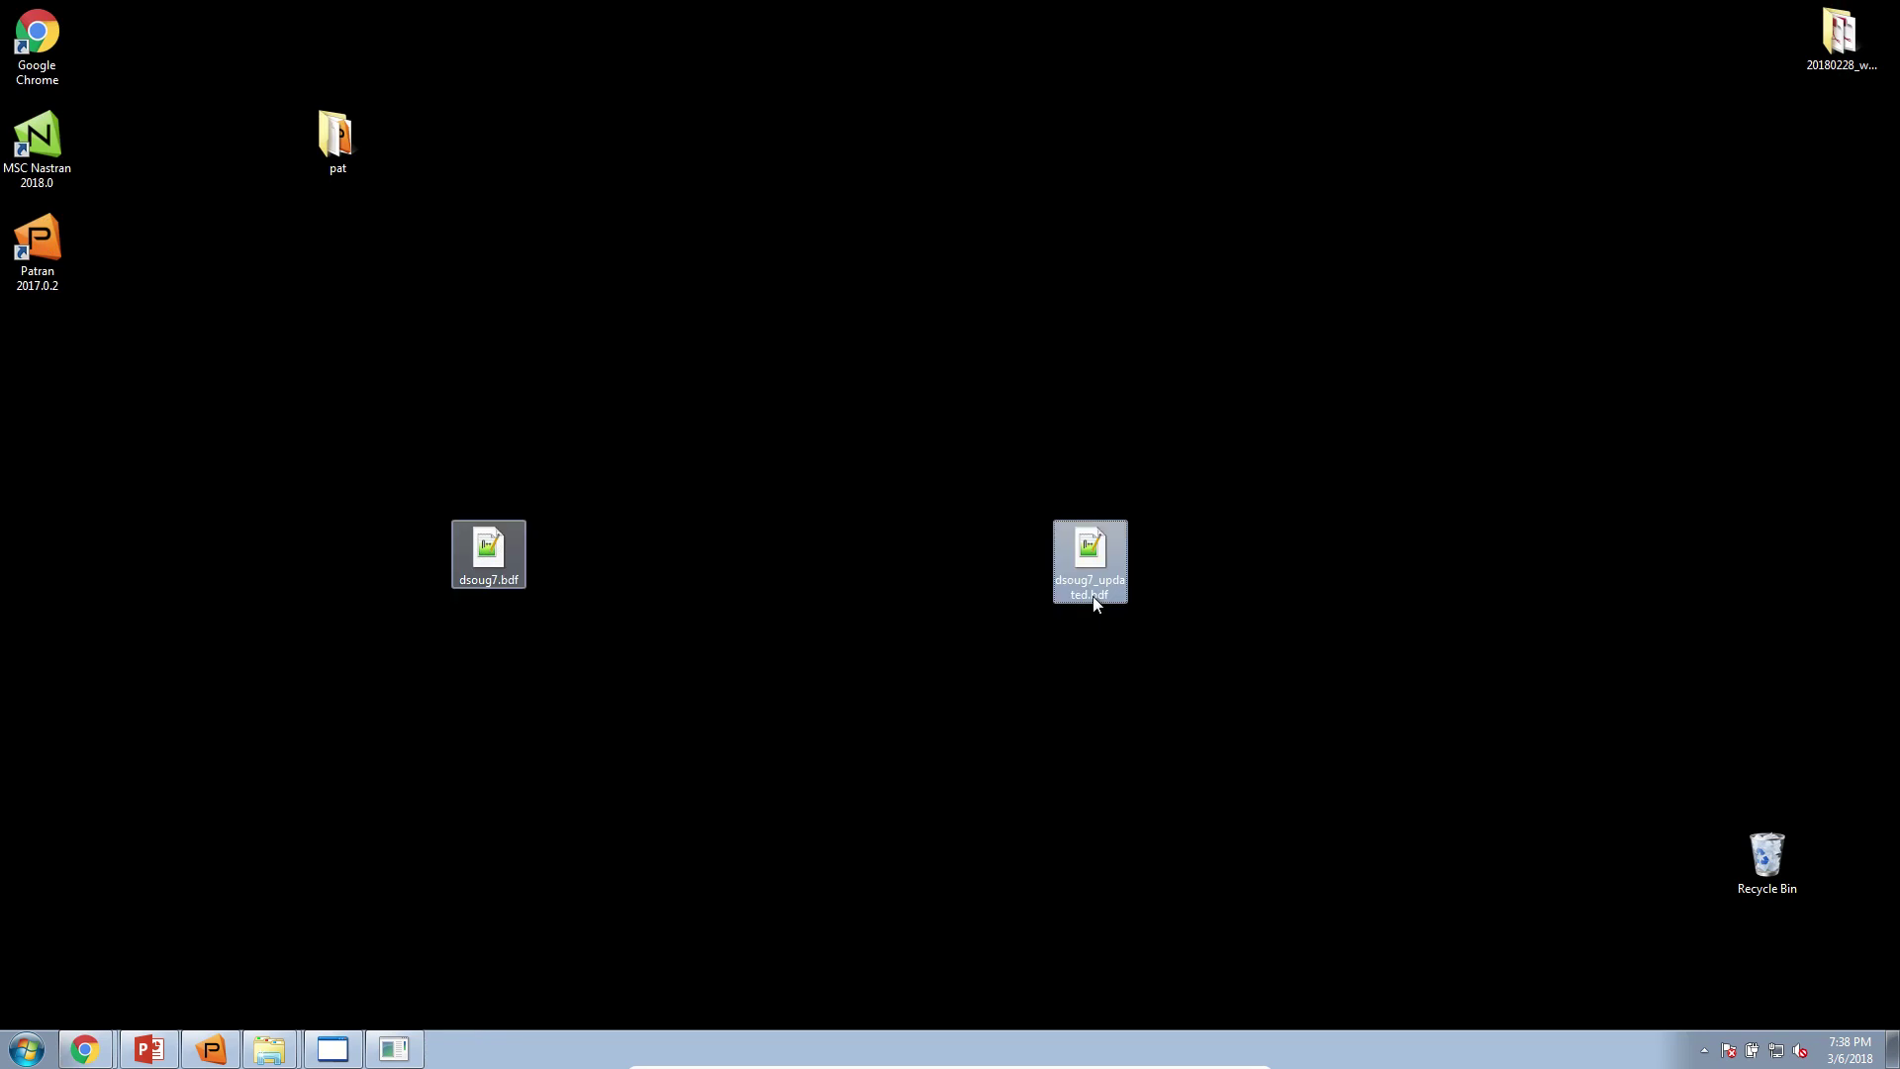
Open dsoug7_updated.bdf in Notepad++ and select the ten PSHELL entries on lines 261 to 270
{"action": "left_click", "coordinate": [1095, 598]}
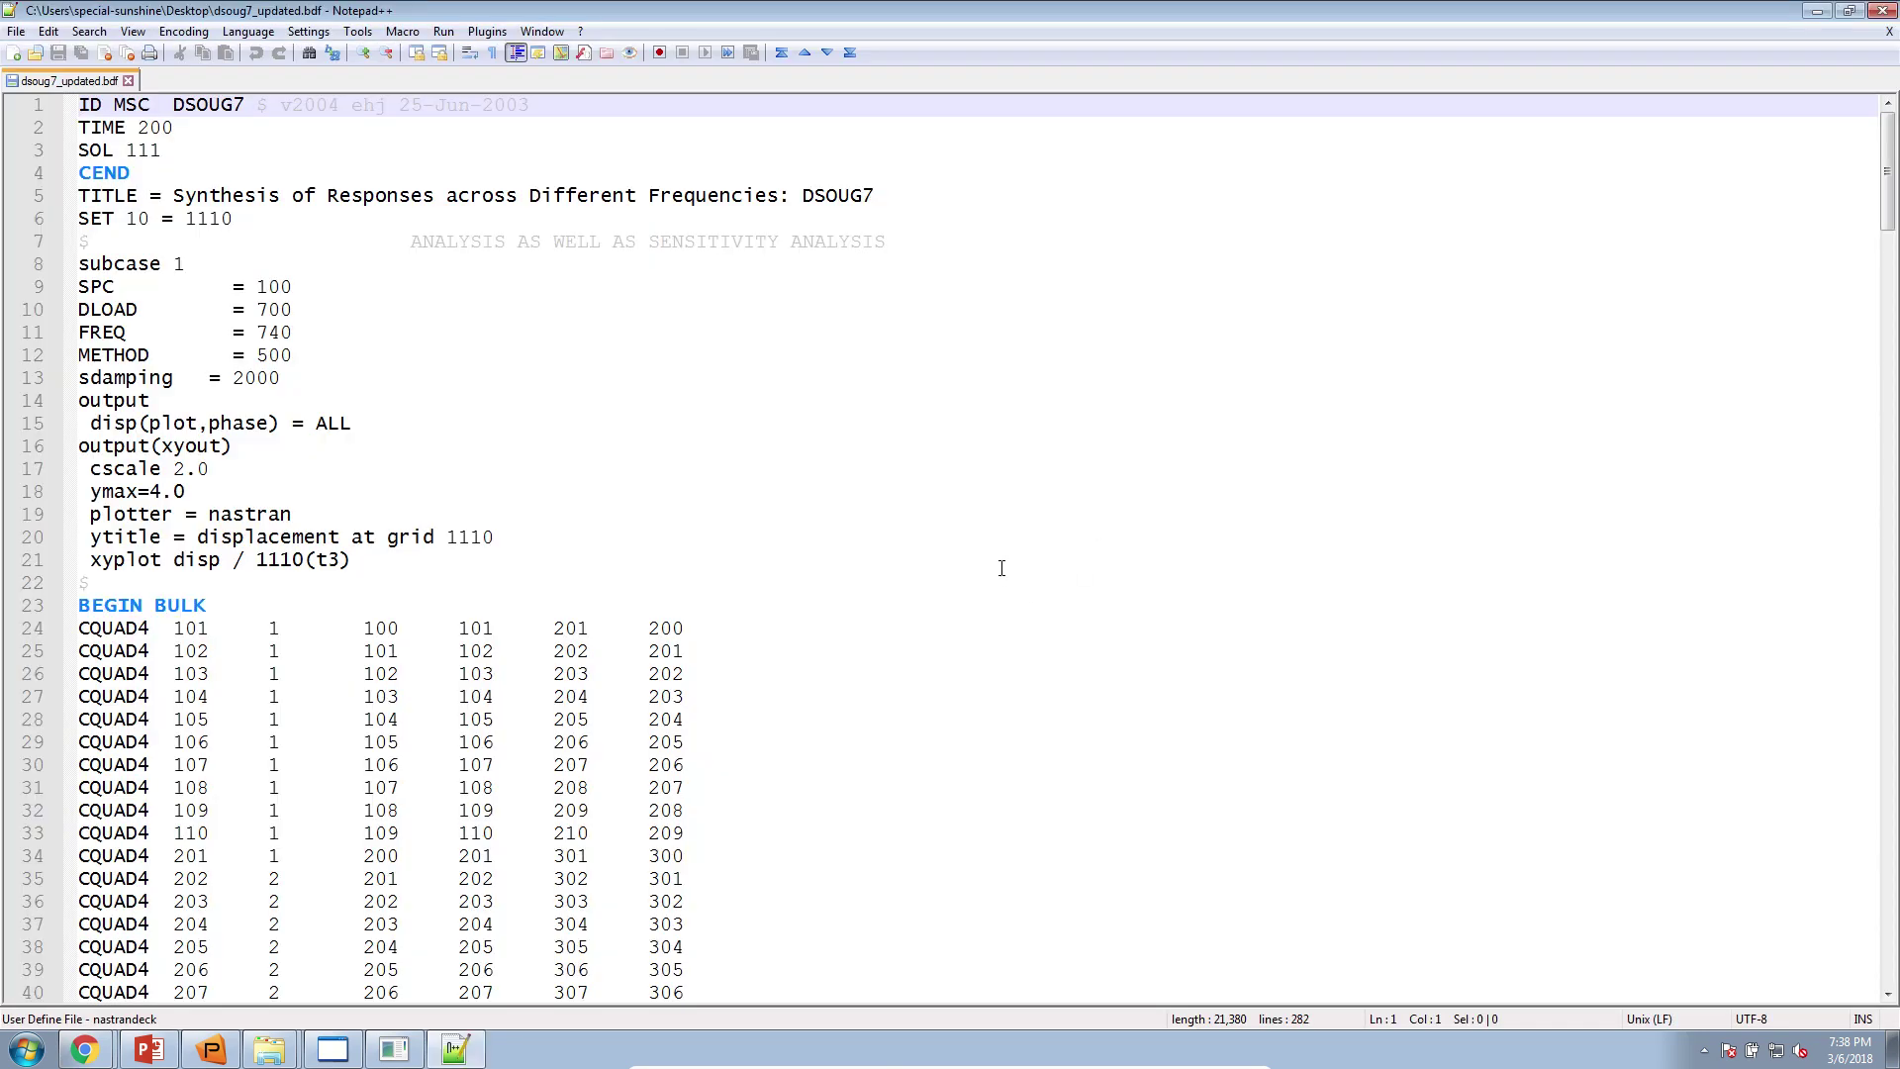
{"action": "scroll", "coordinate": [1017, 584], "scroll_direction": "down", "scroll_amount": 20}
{"action": "left_click_drag", "start_coordinate": [492, 696], "coordinate": [69, 491]}
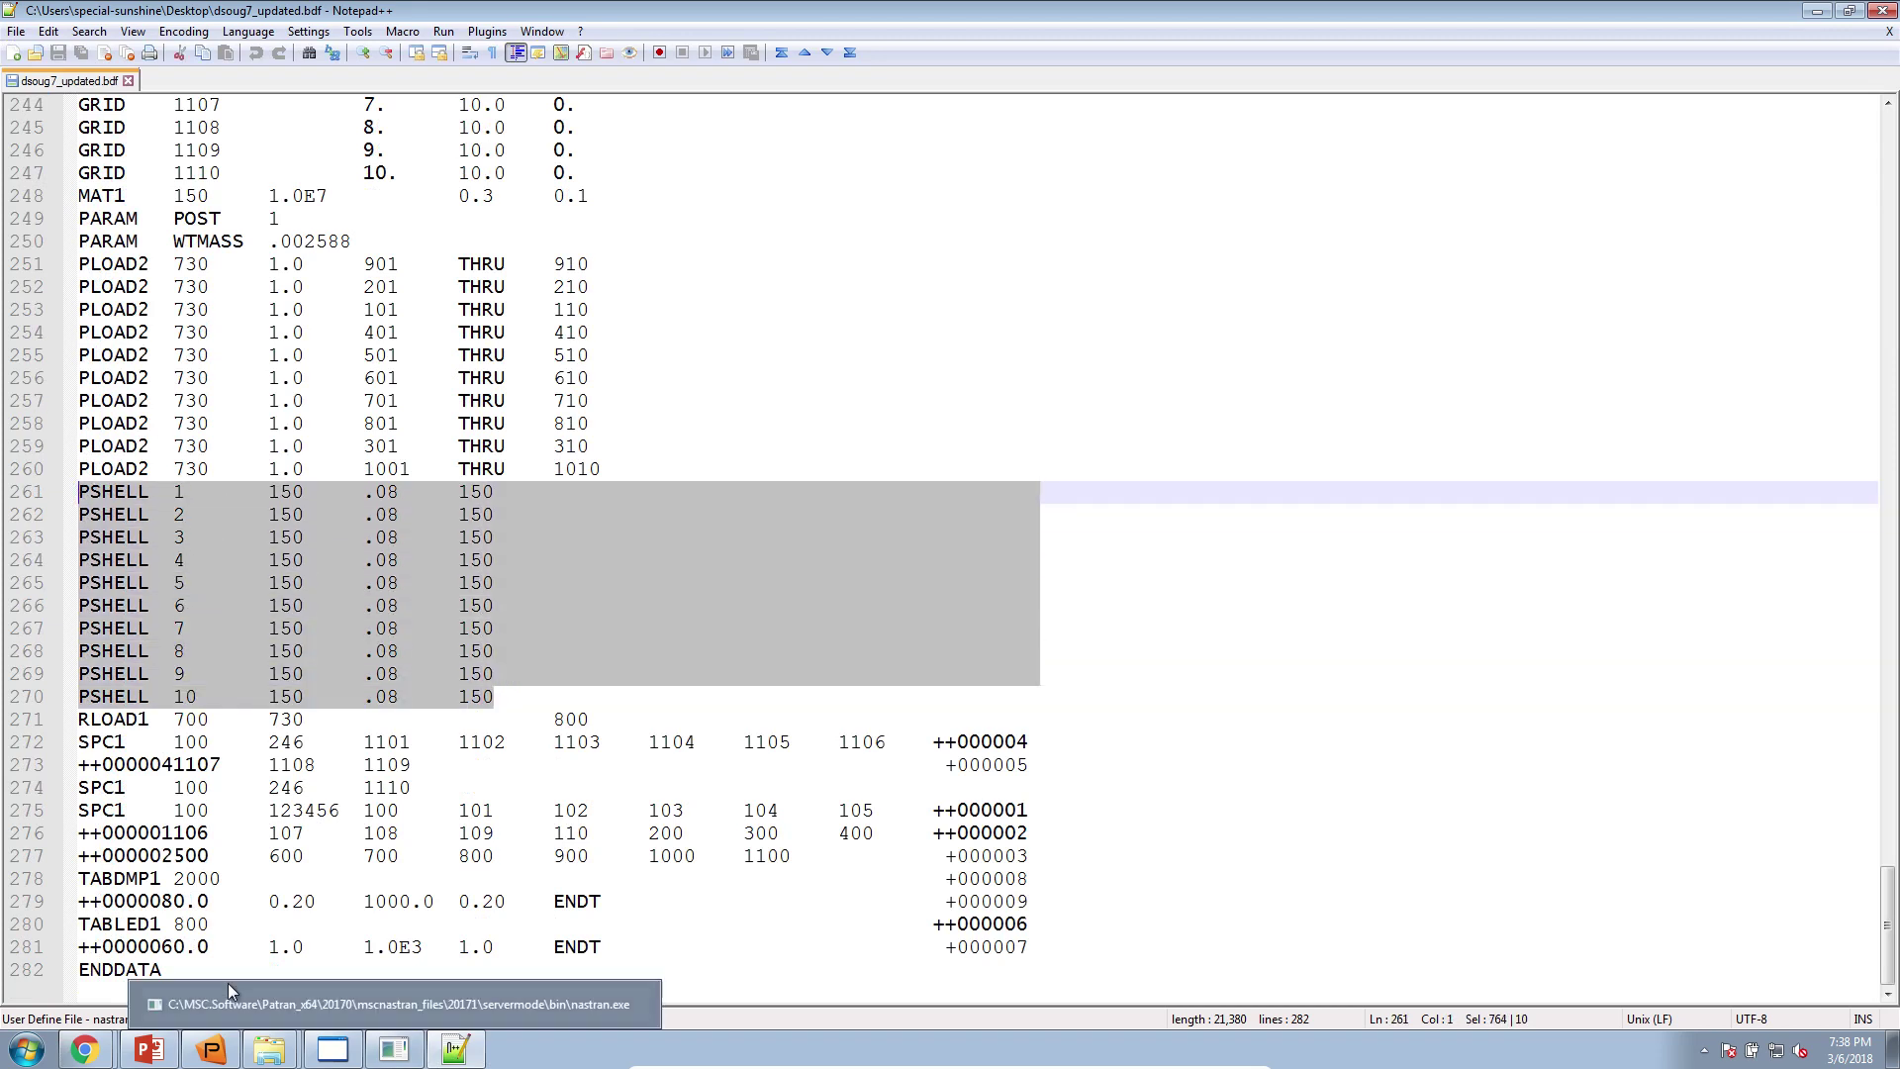
Open model.pch from nastran_working_directory with the nastrandeck language and place dsoug7_updated.bdf beside it in the other view
{"action": "left_click", "coordinate": [271, 966]}
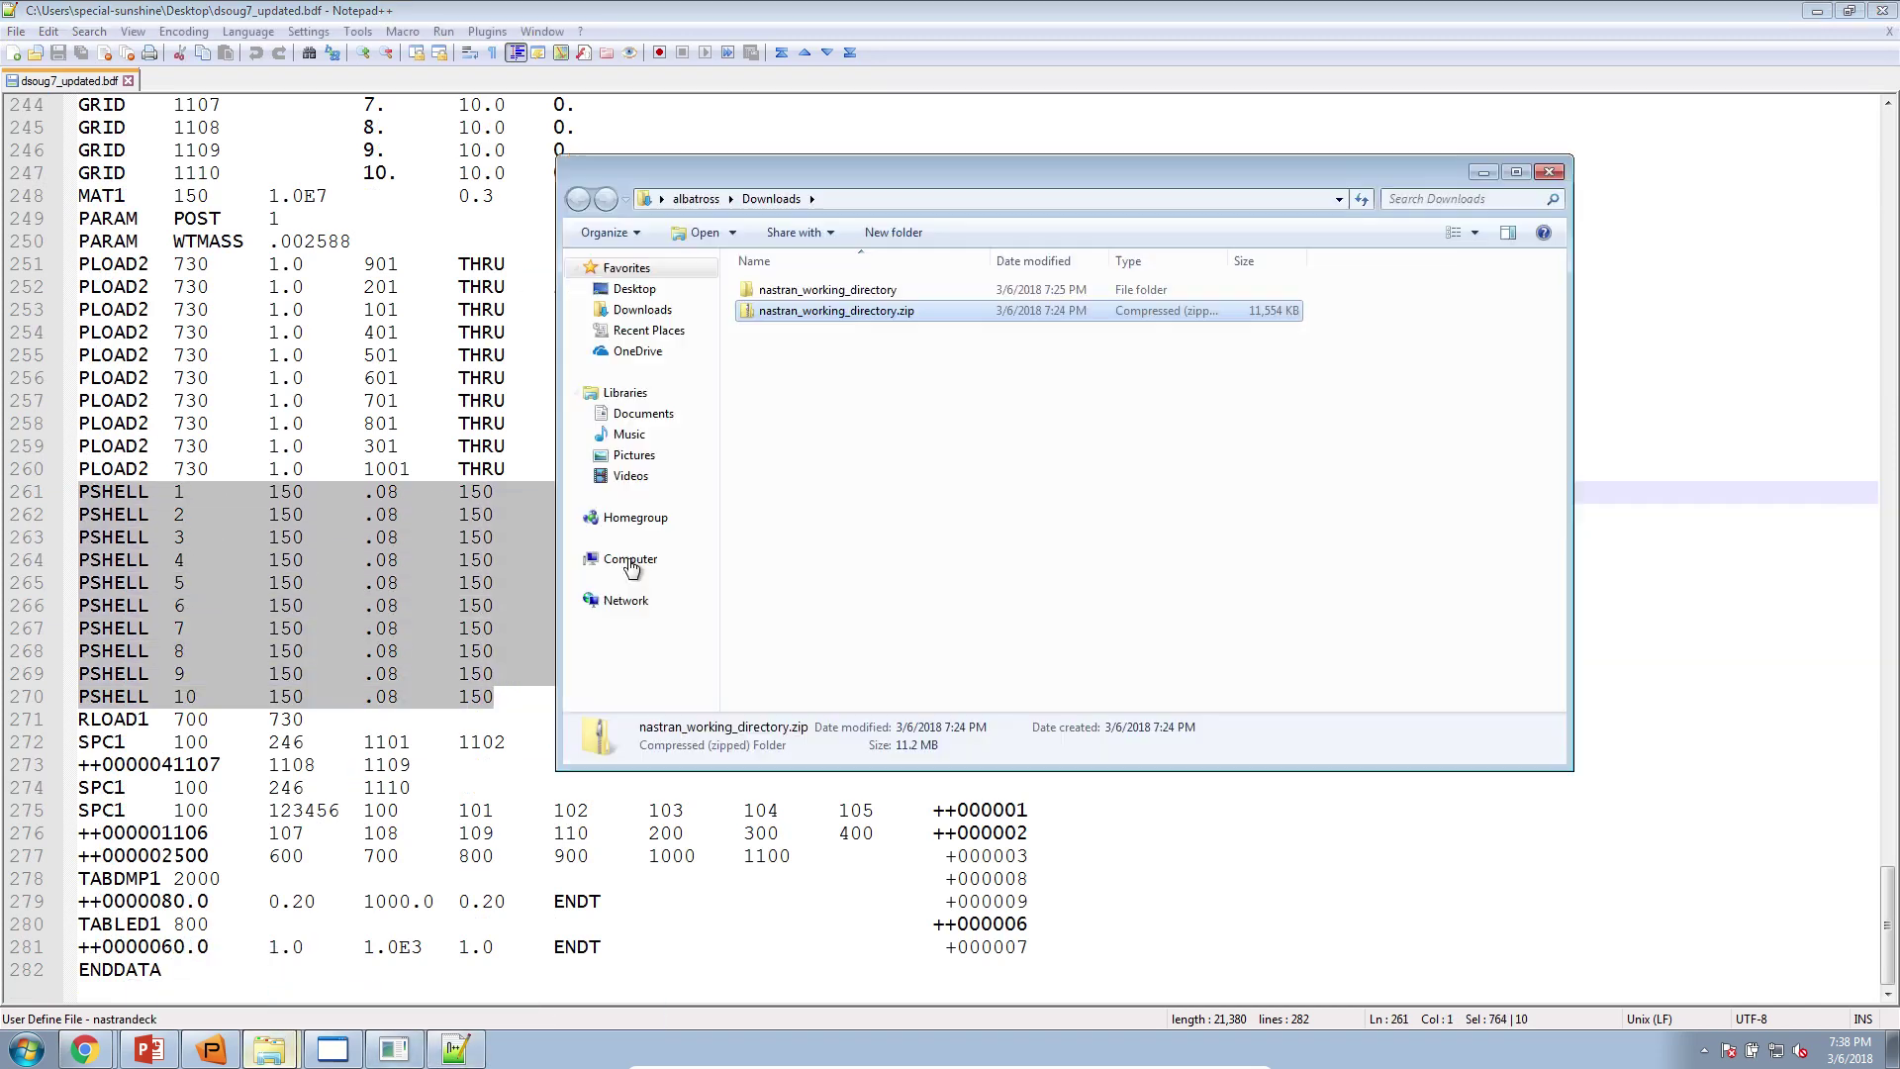
{"action": "double_click", "coordinate": [787, 291]}
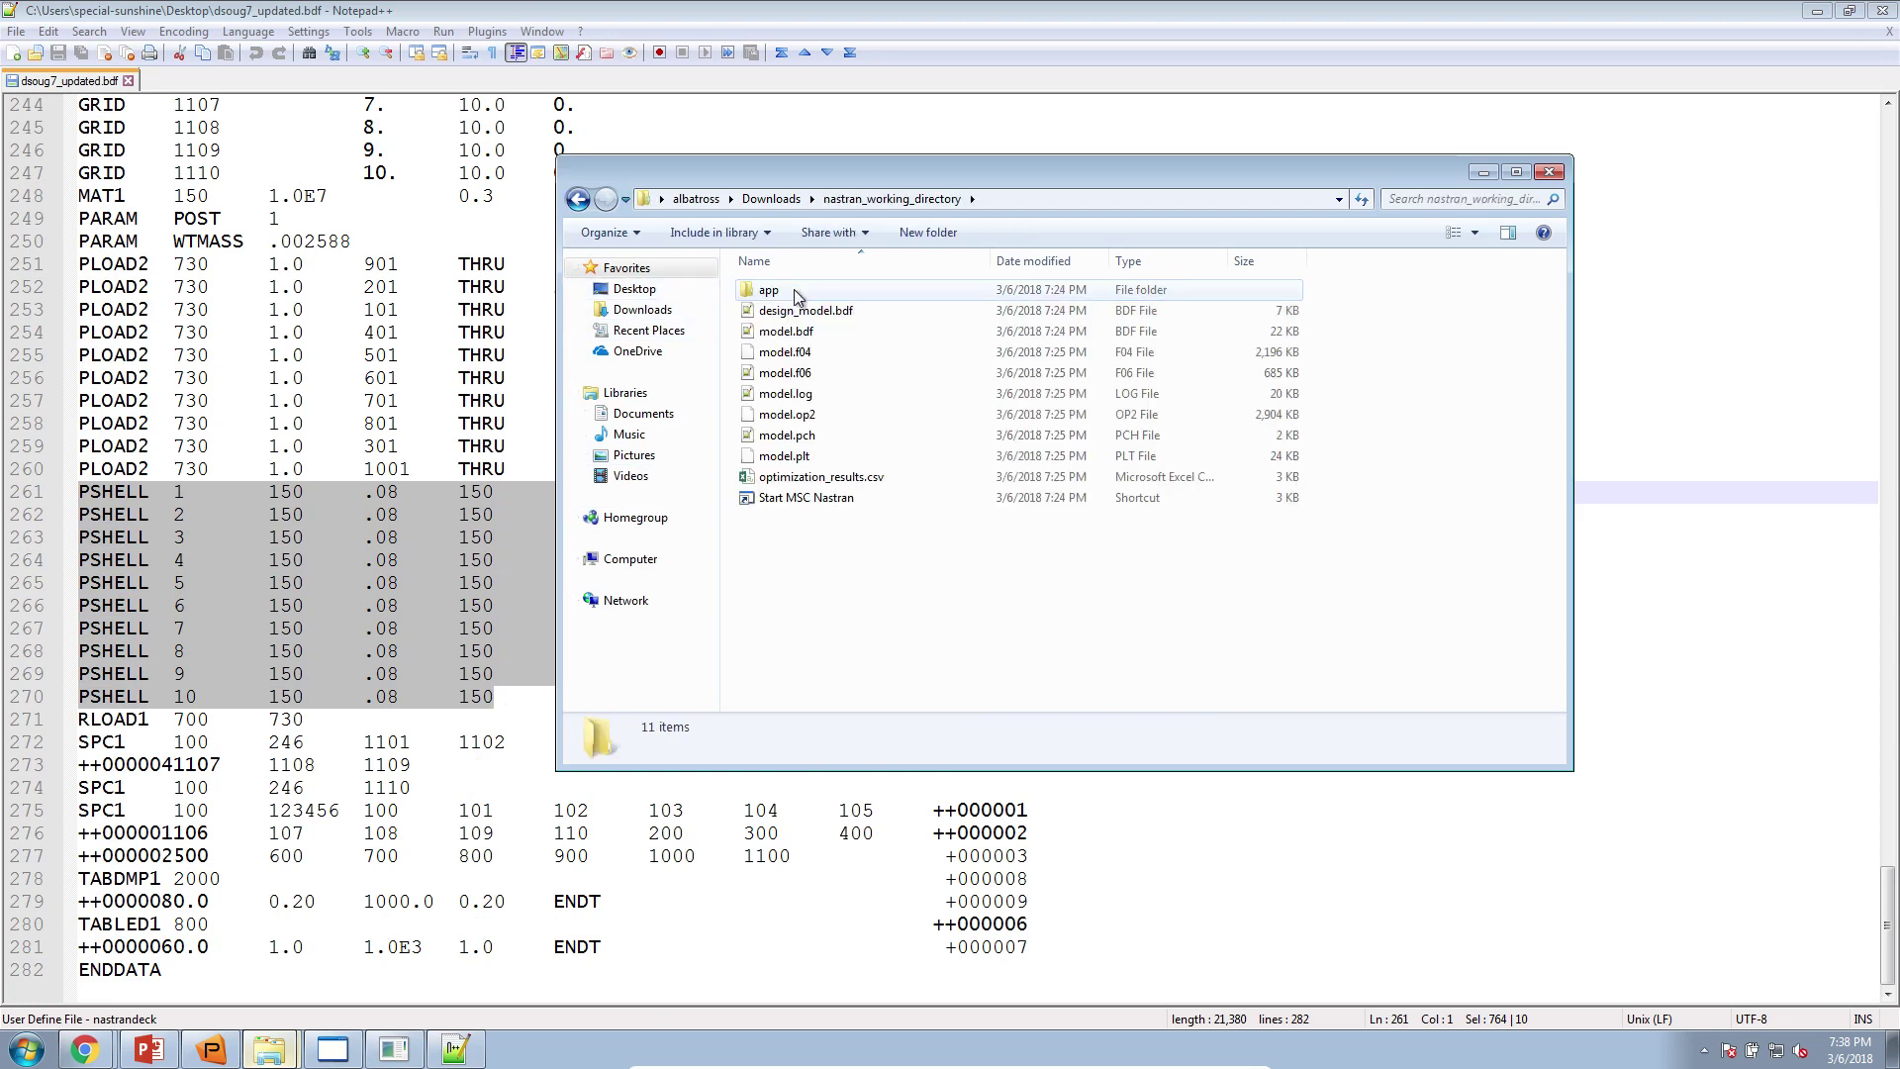
{"action": "left_click", "coordinate": [794, 438]}
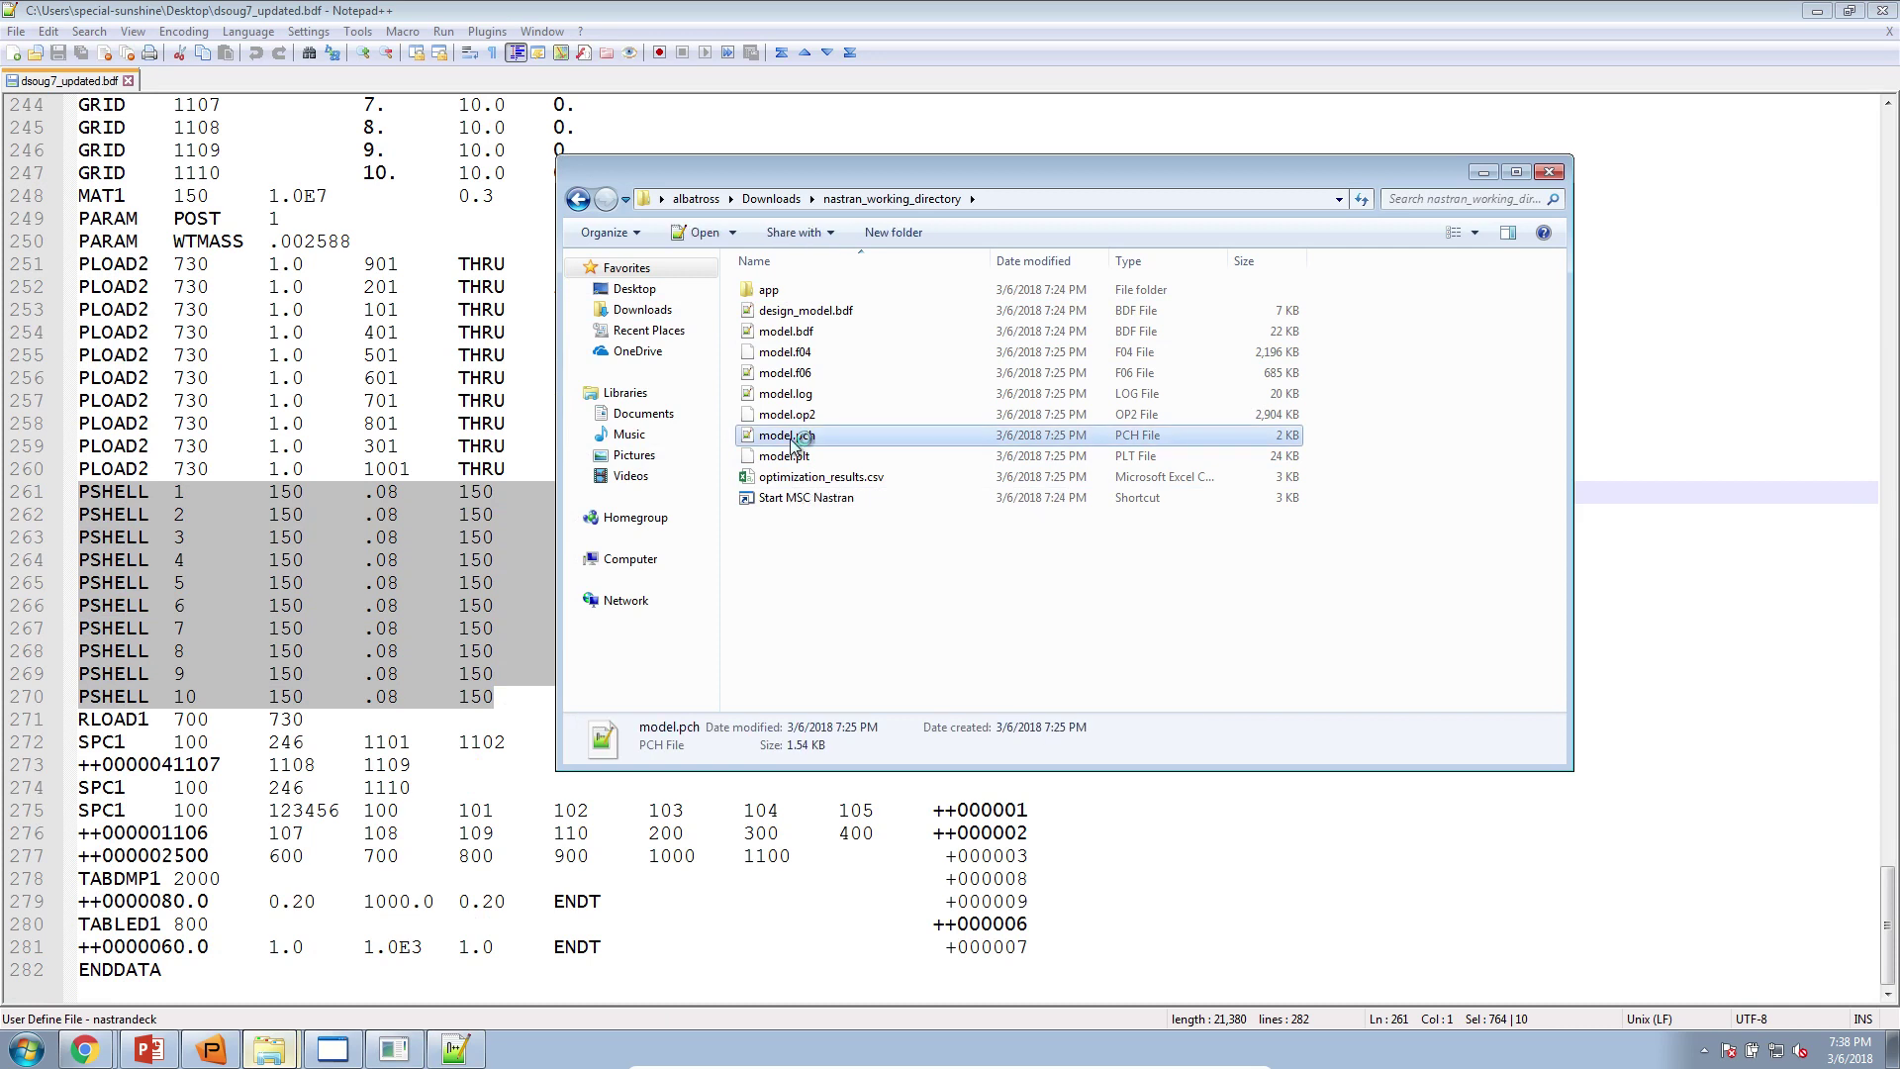
{"action": "double_click", "coordinate": [793, 436]}
{"action": "left_click", "coordinate": [248, 30]}
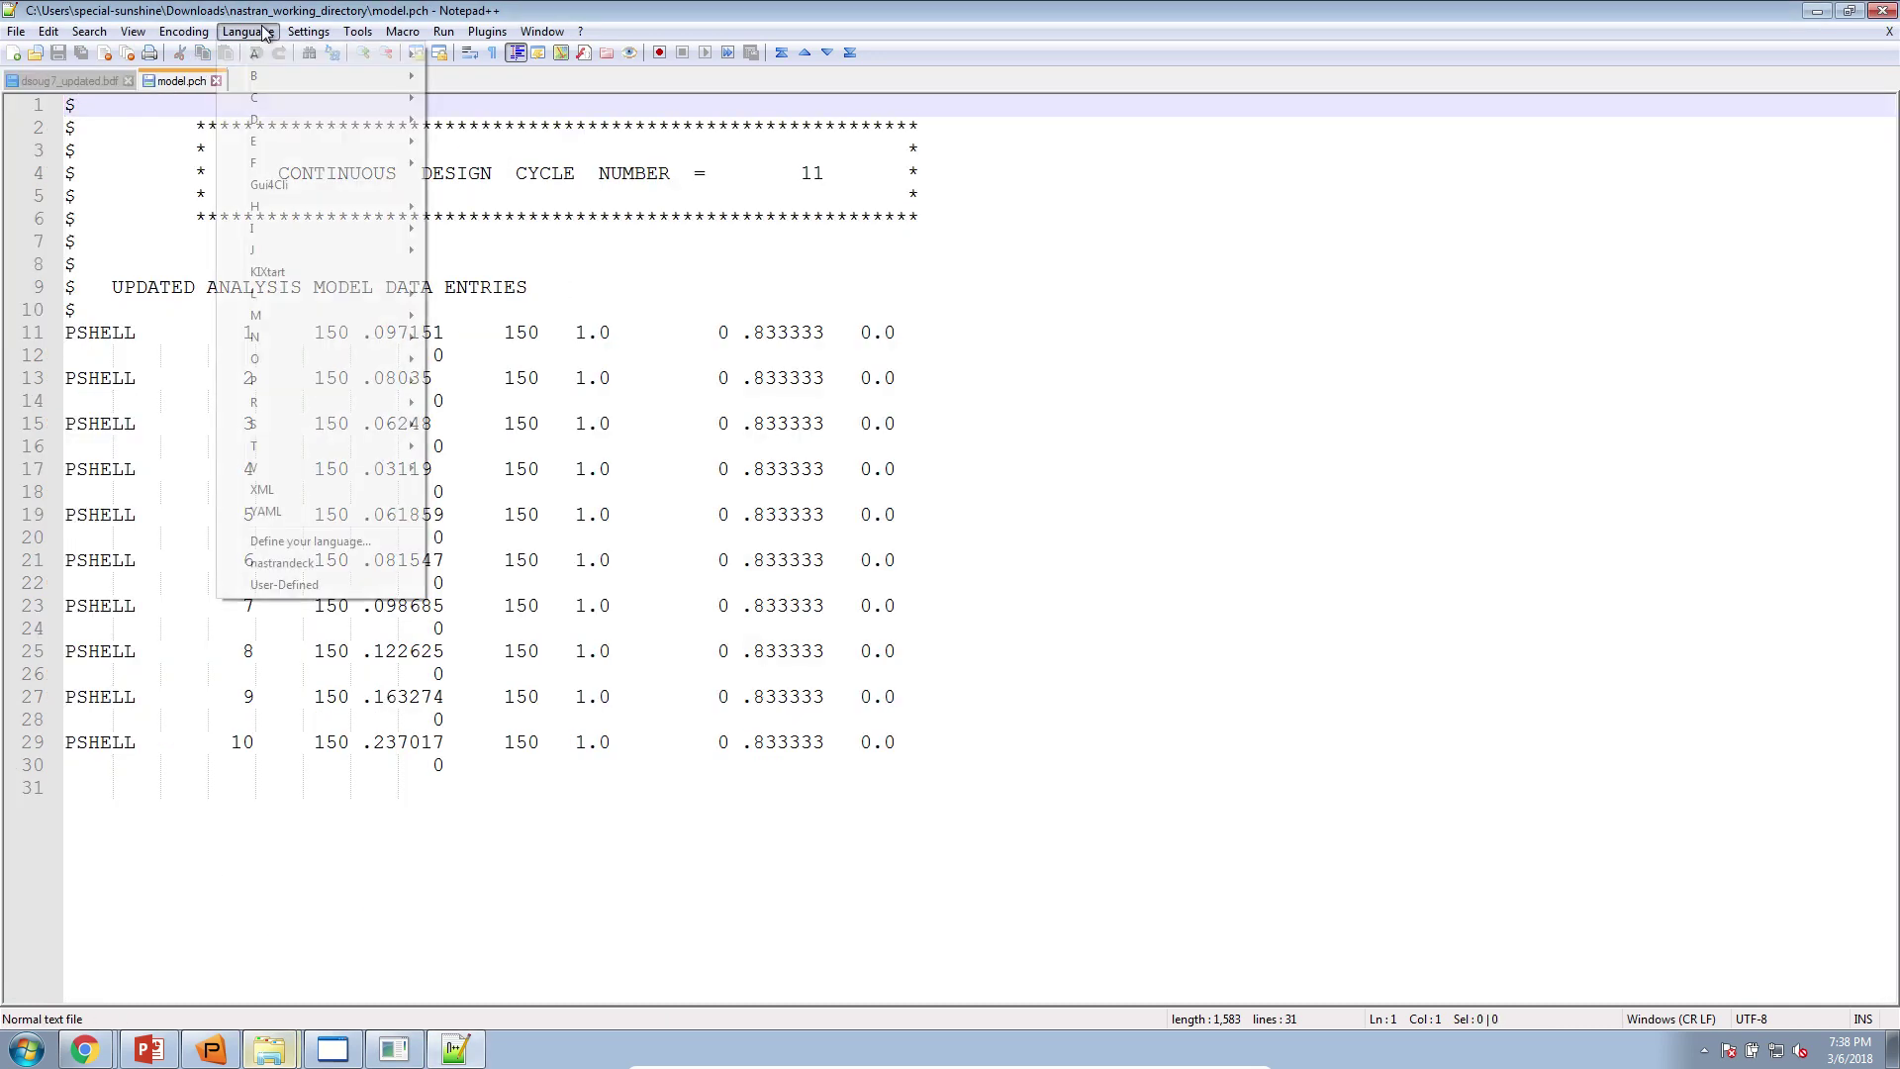
{"action": "left_click", "coordinate": [285, 562]}
{"action": "right_click", "coordinate": [109, 85]}
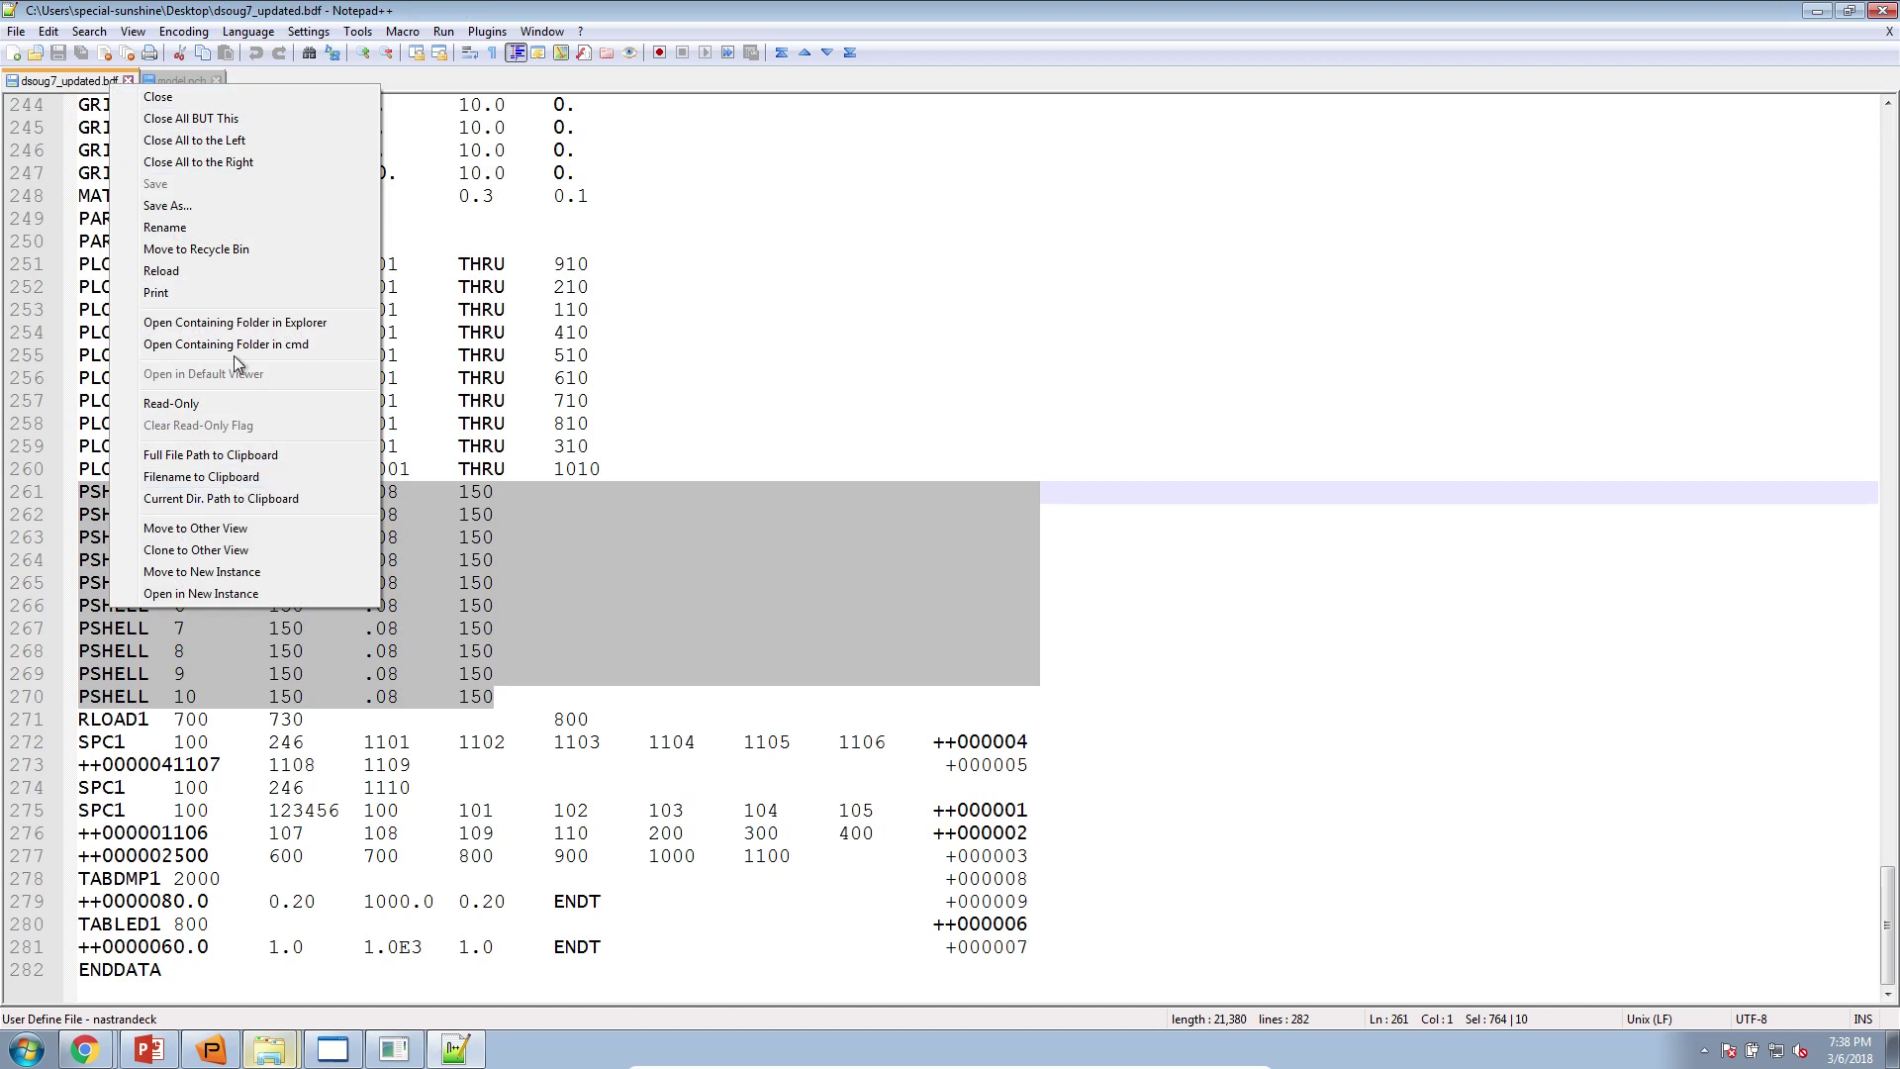
{"action": "left_click", "coordinate": [222, 531]}
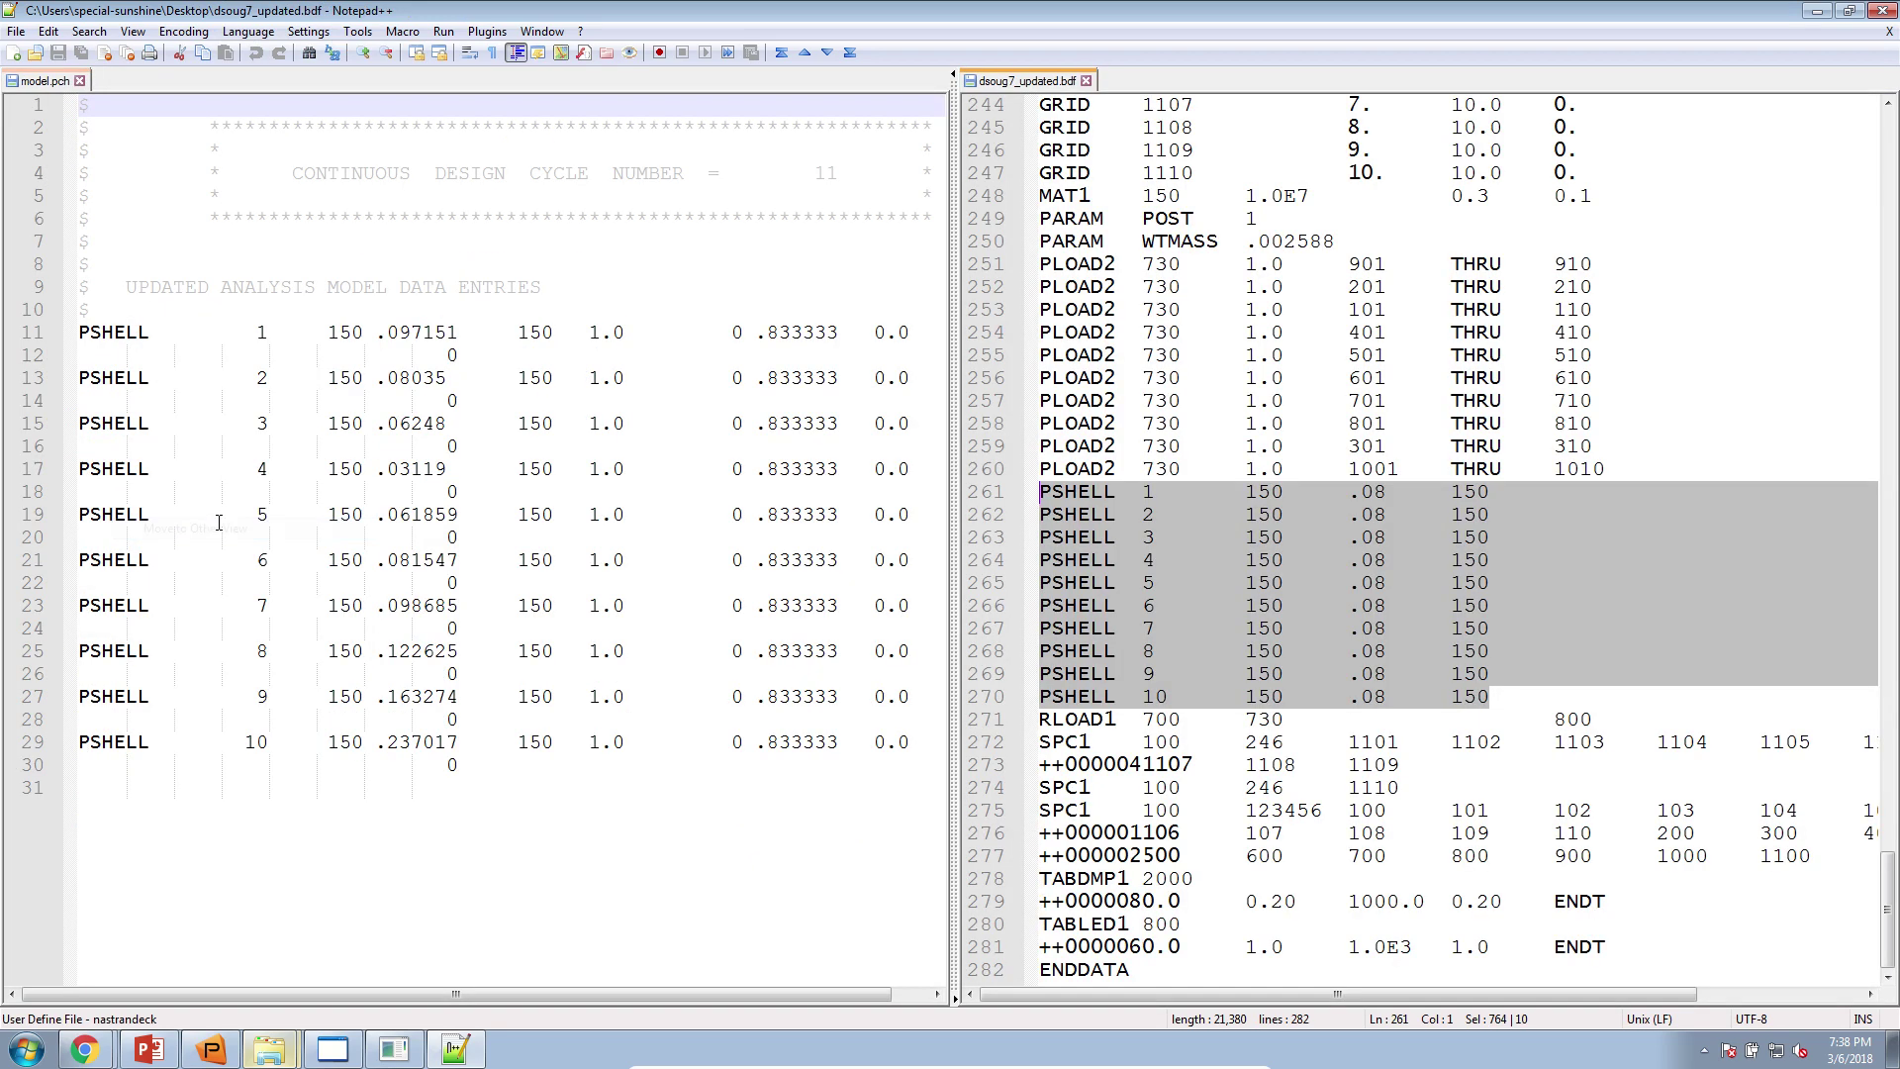
Highlight the property IDs and the updated thickness column of PSHELL entries 1 to 10 in model.pch
{"action": "left_click", "coordinate": [261, 332]}
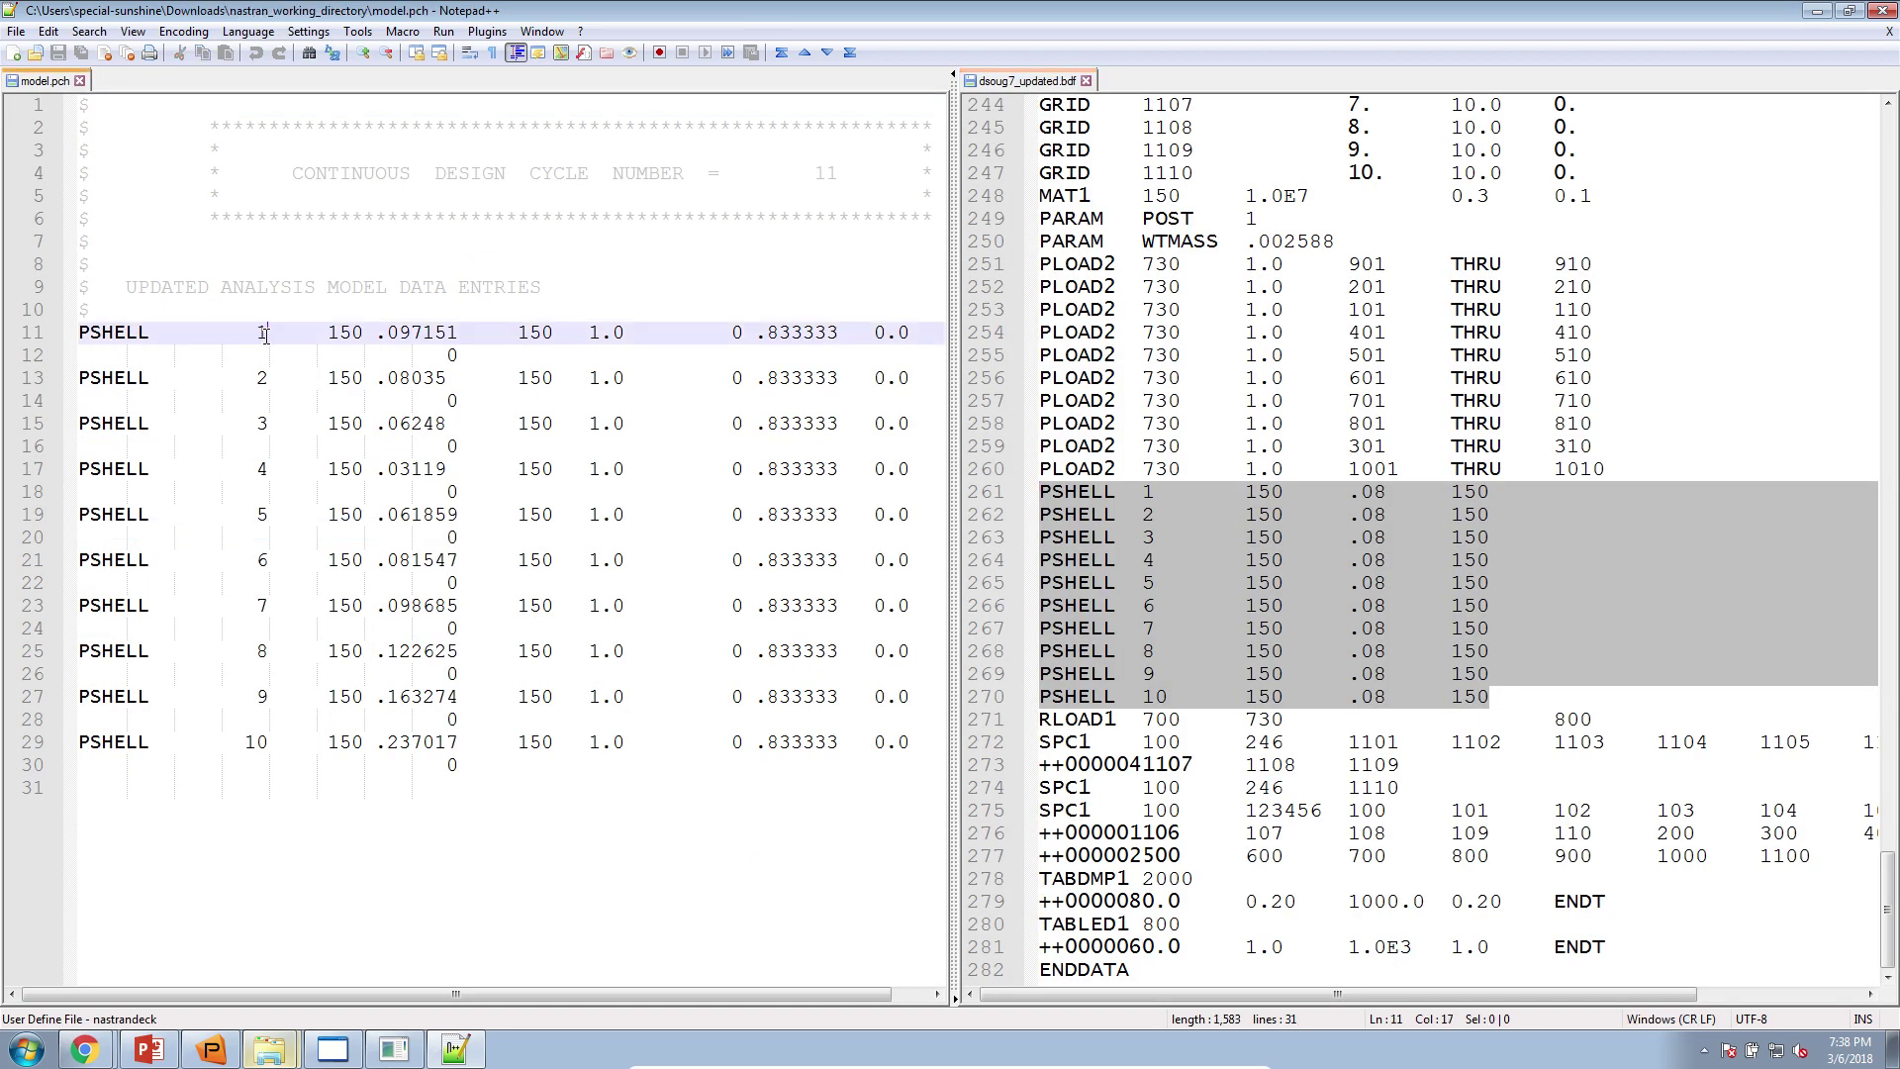
{"action": "left_click_drag", "start_coordinate": [265, 333], "coordinate": [211, 744]}
{"action": "left_click", "coordinate": [414, 334]}
{"action": "left_click_drag", "start_coordinate": [376, 333], "coordinate": [446, 492]}
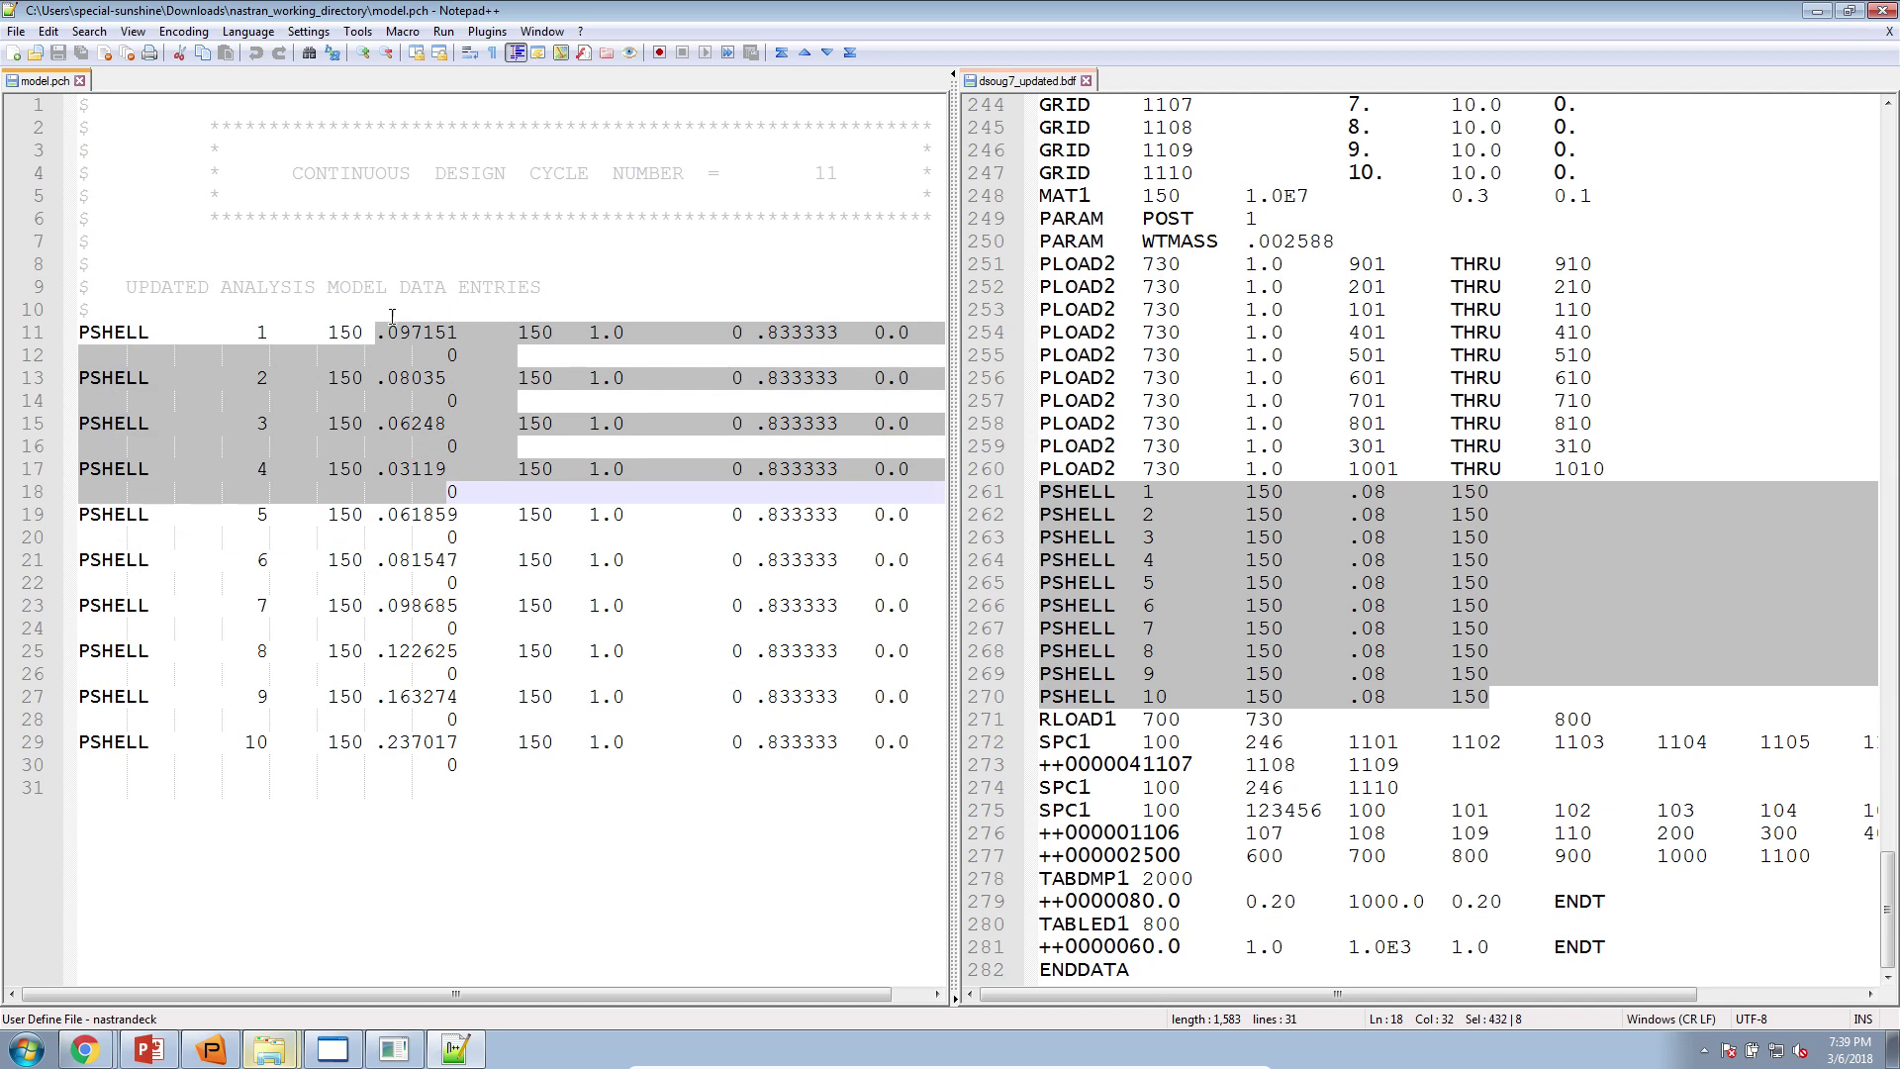
{"action": "left_click", "coordinate": [379, 332]}
{"action": "left_click_drag", "start_coordinate": [379, 332], "coordinate": [458, 743]}
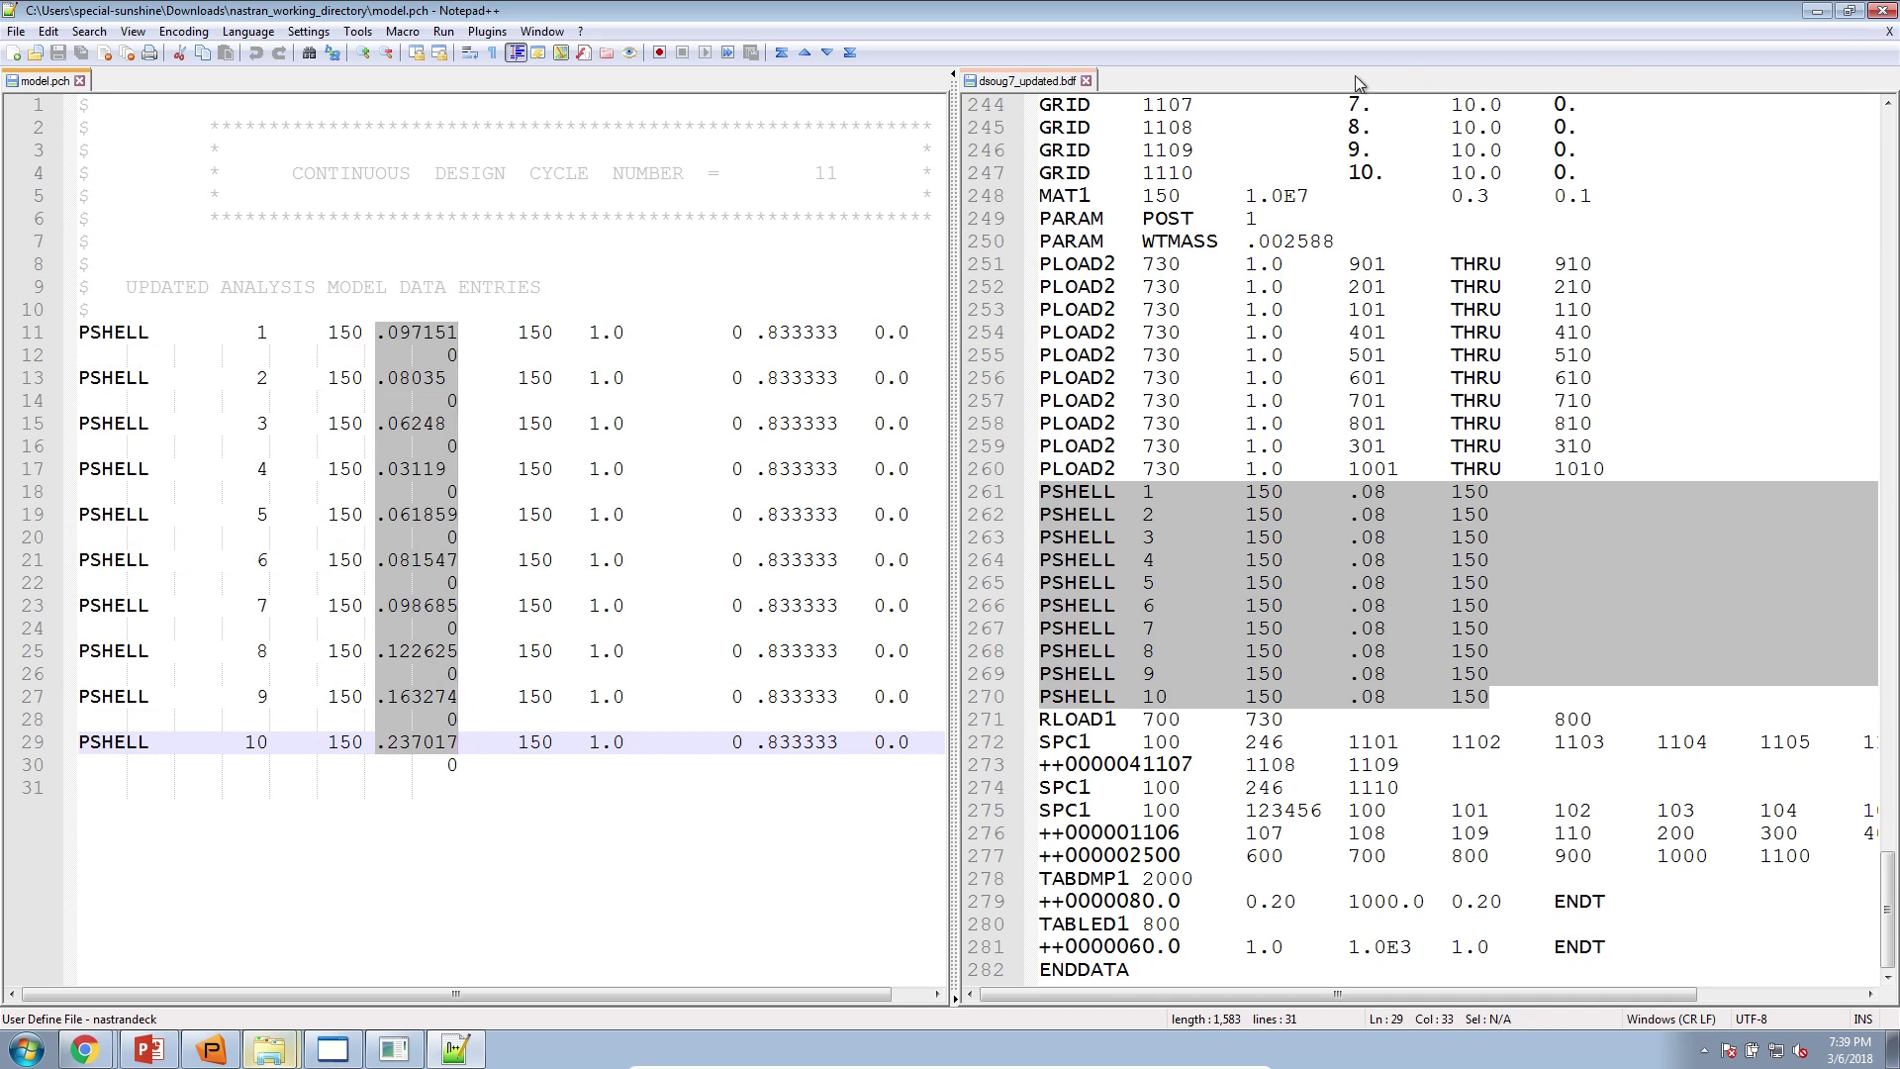
Cut the ten original PSHELL entries from dsoug7_updated.bdf and add two blank lines in their place
{"action": "left_click", "coordinate": [1079, 80]}
{"action": "right_click", "coordinate": [1212, 615]}
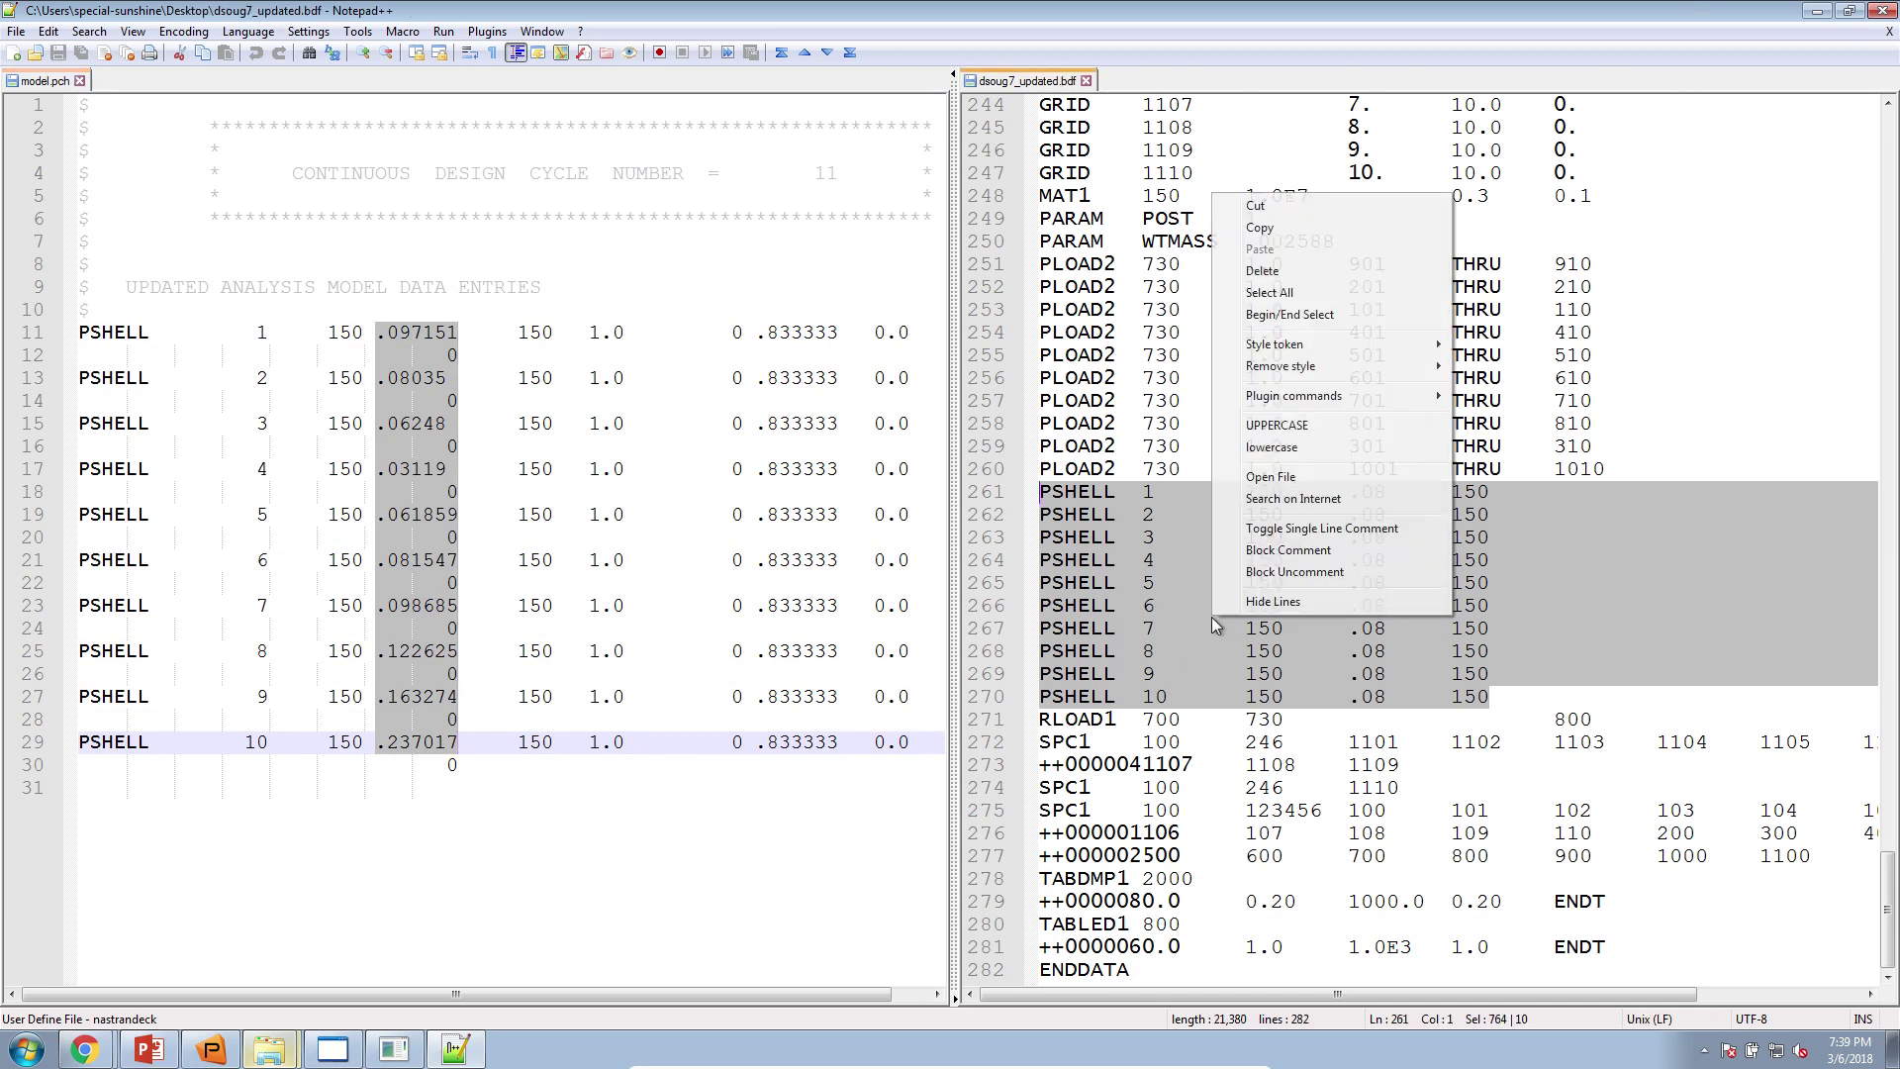
{"action": "left_click", "coordinate": [1300, 208]}
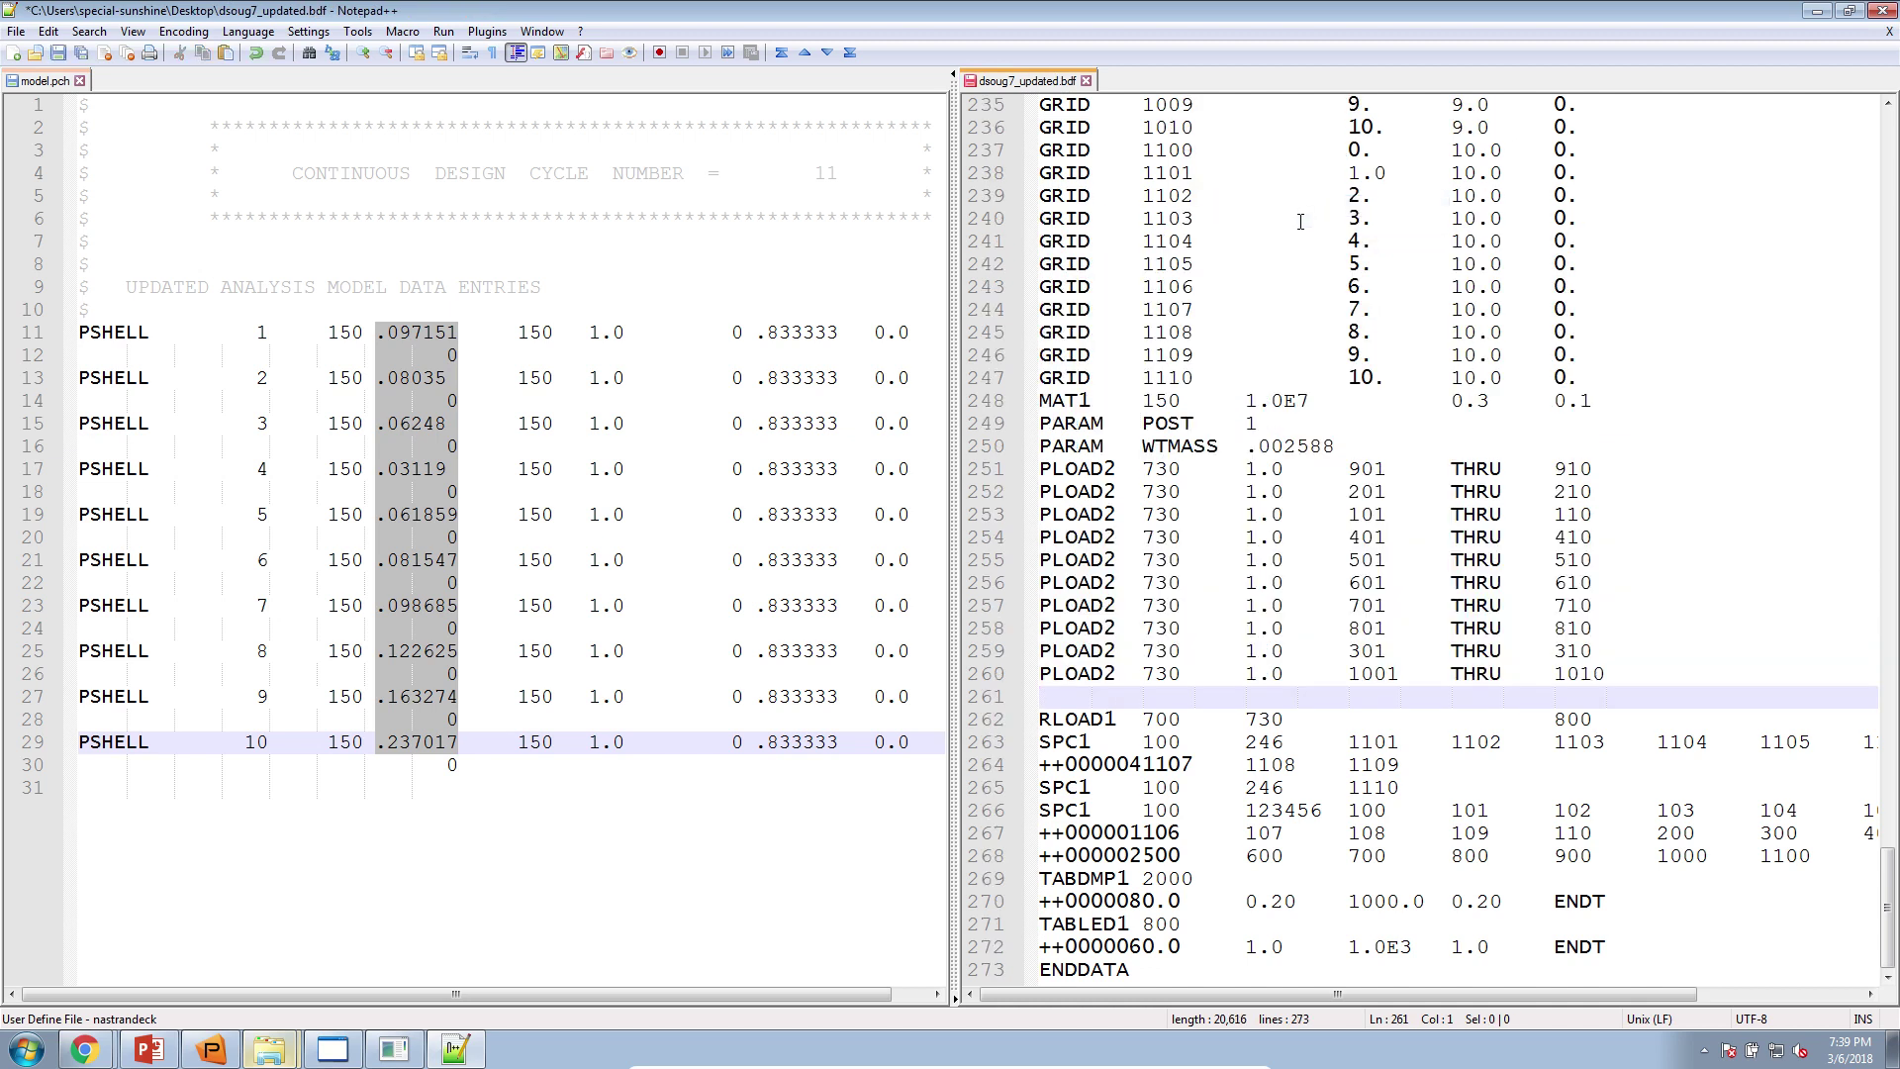
{"action": "key", "text": "Return"}
{"action": "key", "text": "Return"}
Cut the updated PSHELL entries 1 to 10 from model.pch and paste them into dsoug7_updated.bdf above the RLOAD1 entry
{"action": "left_click", "coordinate": [339, 720]}
{"action": "left_click_drag", "start_coordinate": [326, 792], "coordinate": [61, 349]}
{"action": "right_click", "coordinate": [152, 373]}
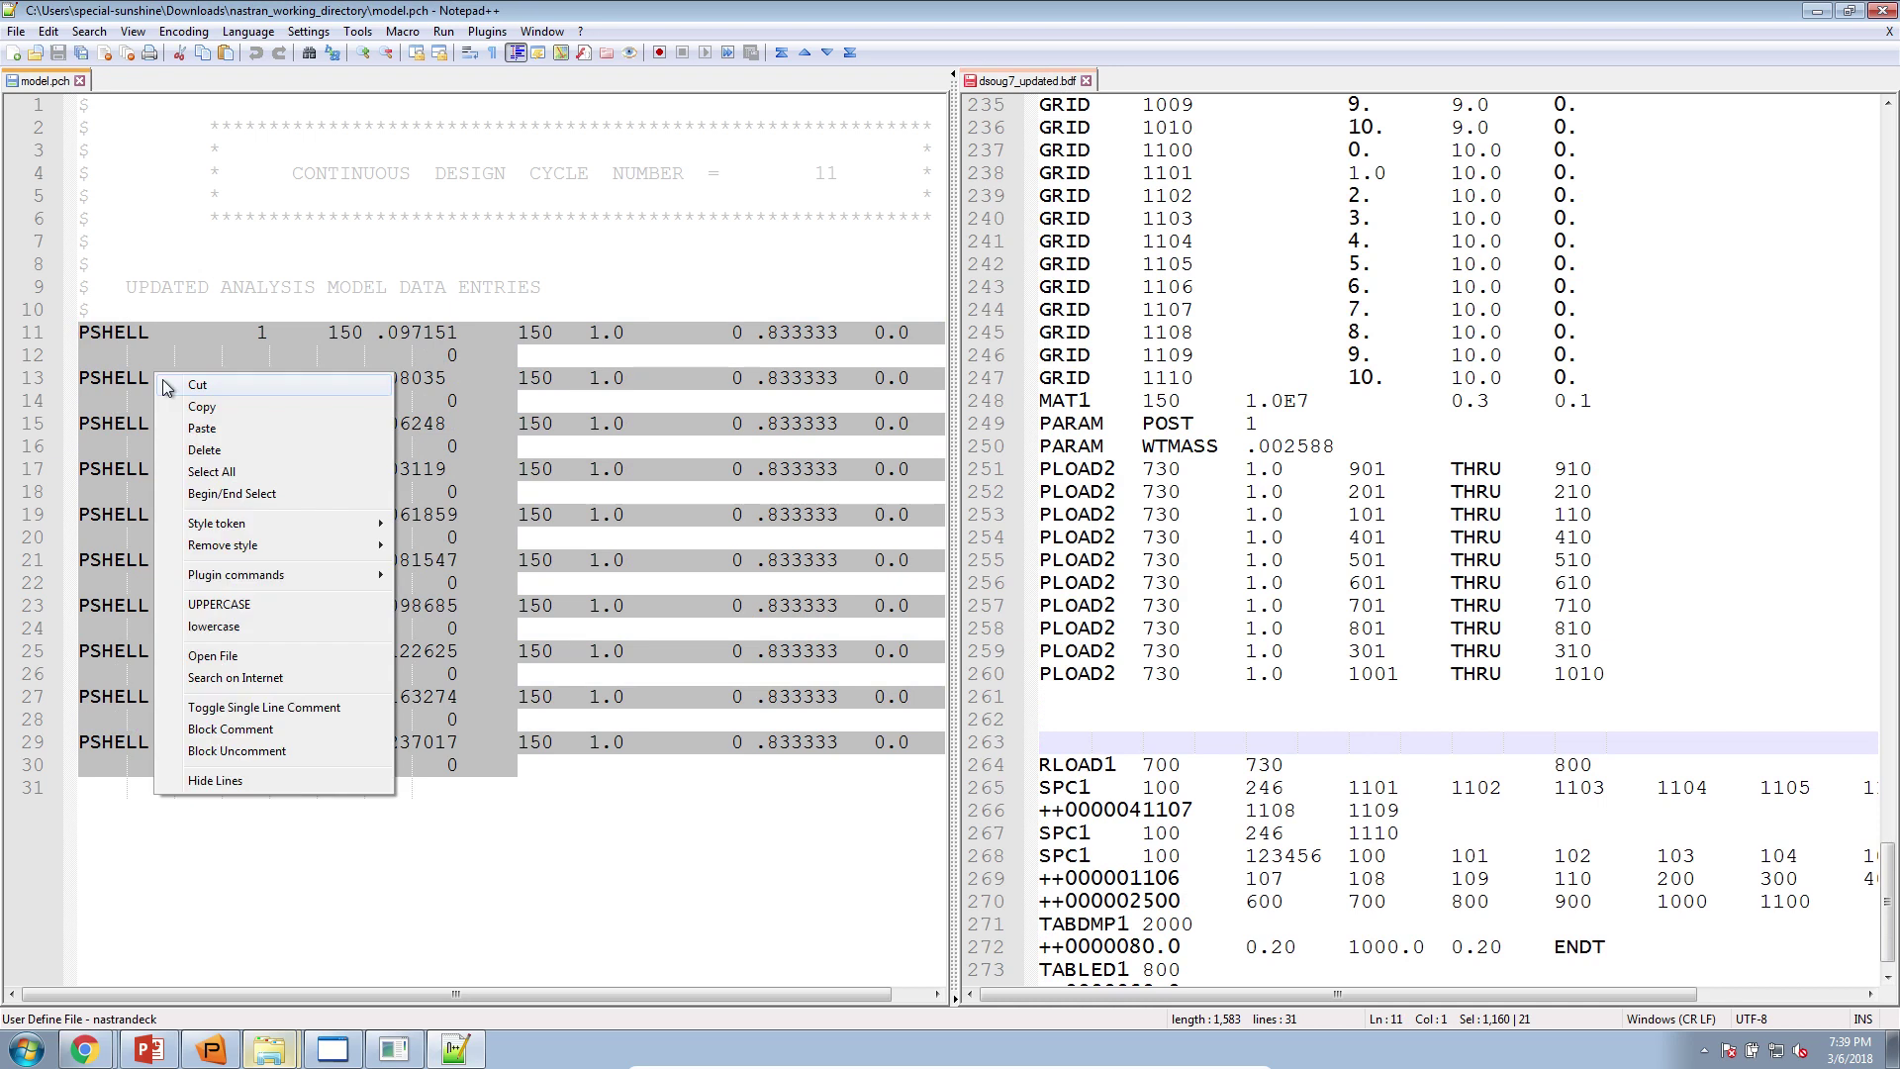
{"action": "left_click", "coordinate": [176, 388]}
{"action": "left_click", "coordinate": [1069, 739]}
{"action": "right_click", "coordinate": [1063, 742]}
{"action": "left_click", "coordinate": [1045, 742]}
{"action": "right_click", "coordinate": [1048, 737]}
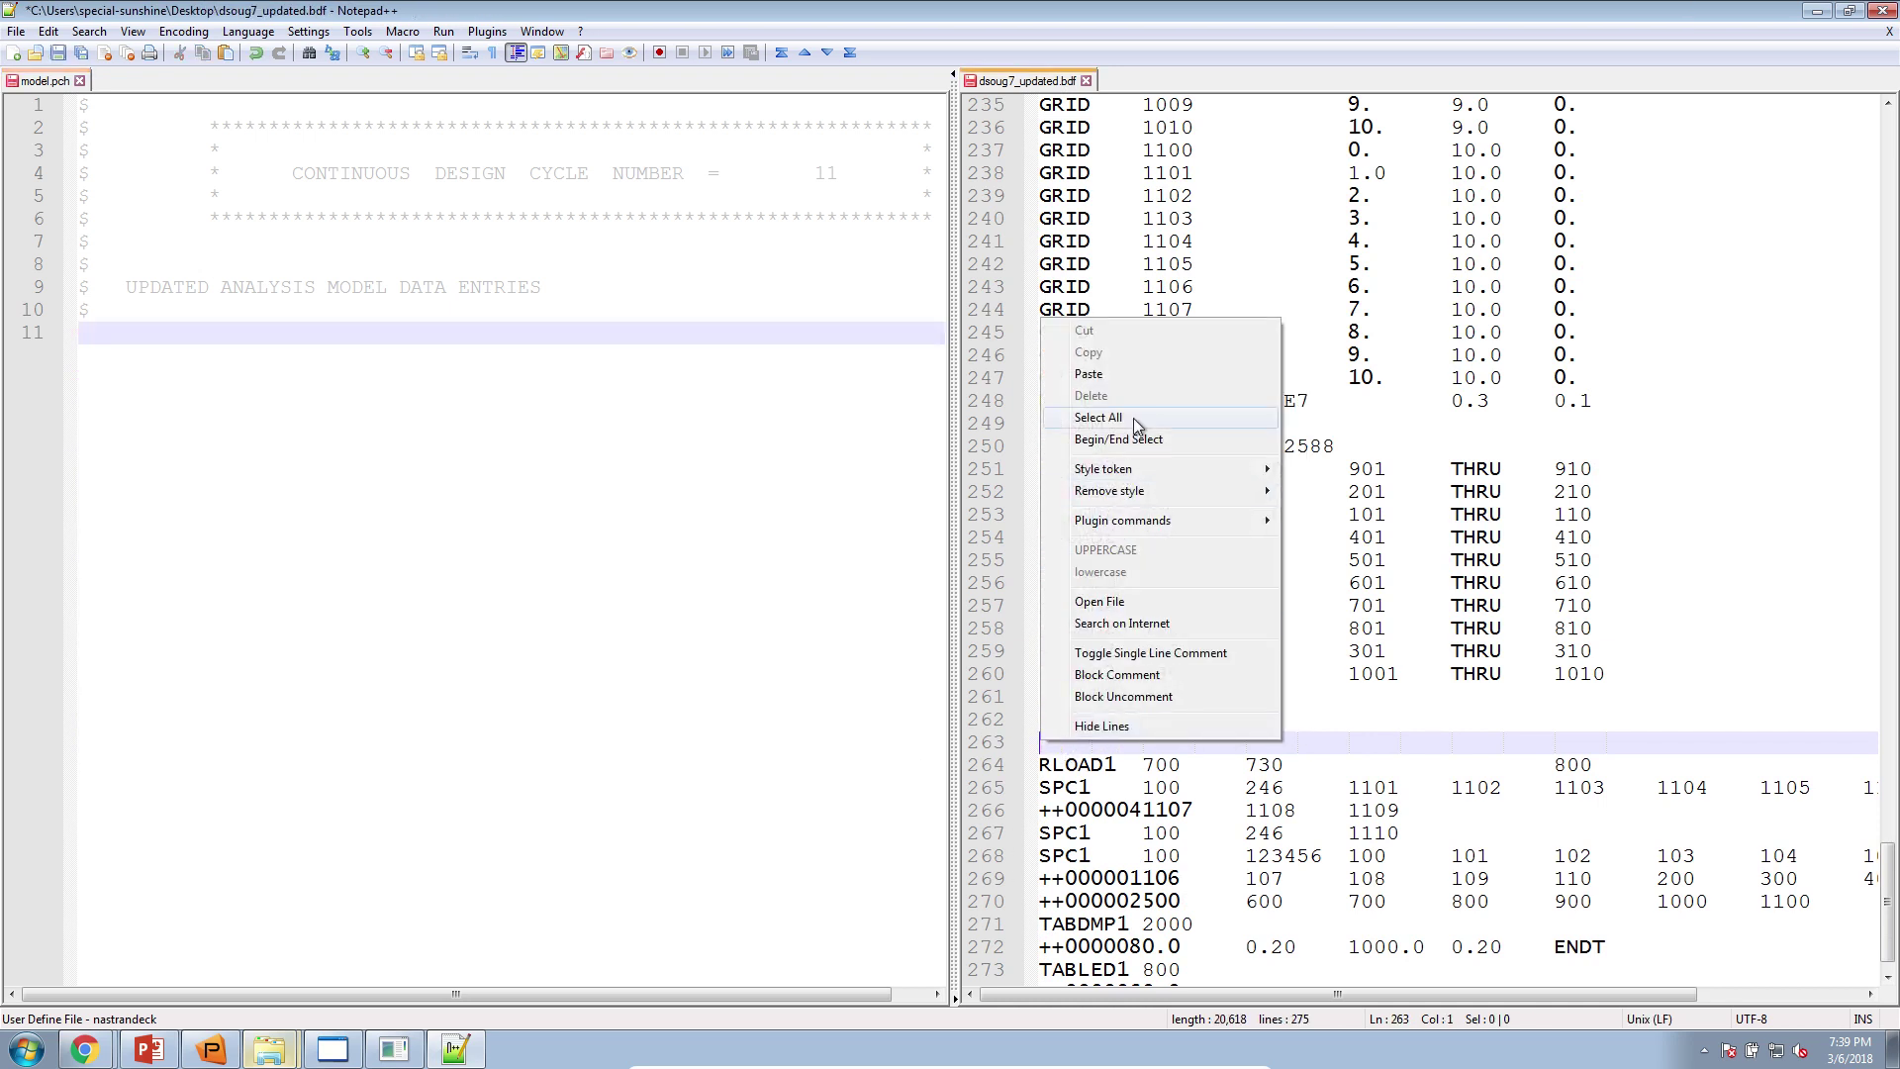
{"action": "left_click", "coordinate": [1143, 376]}
{"action": "left_click", "coordinate": [1218, 627]}
{"action": "scroll", "coordinate": [1220, 665], "scroll_direction": "down", "scroll_amount": 3}
{"action": "scroll", "coordinate": [1220, 665], "scroll_direction": "down", "scroll_amount": 1}
{"action": "left_click", "coordinate": [1218, 695]}
{"action": "scroll", "coordinate": [1218, 696], "scroll_direction": "up", "scroll_amount": 4}
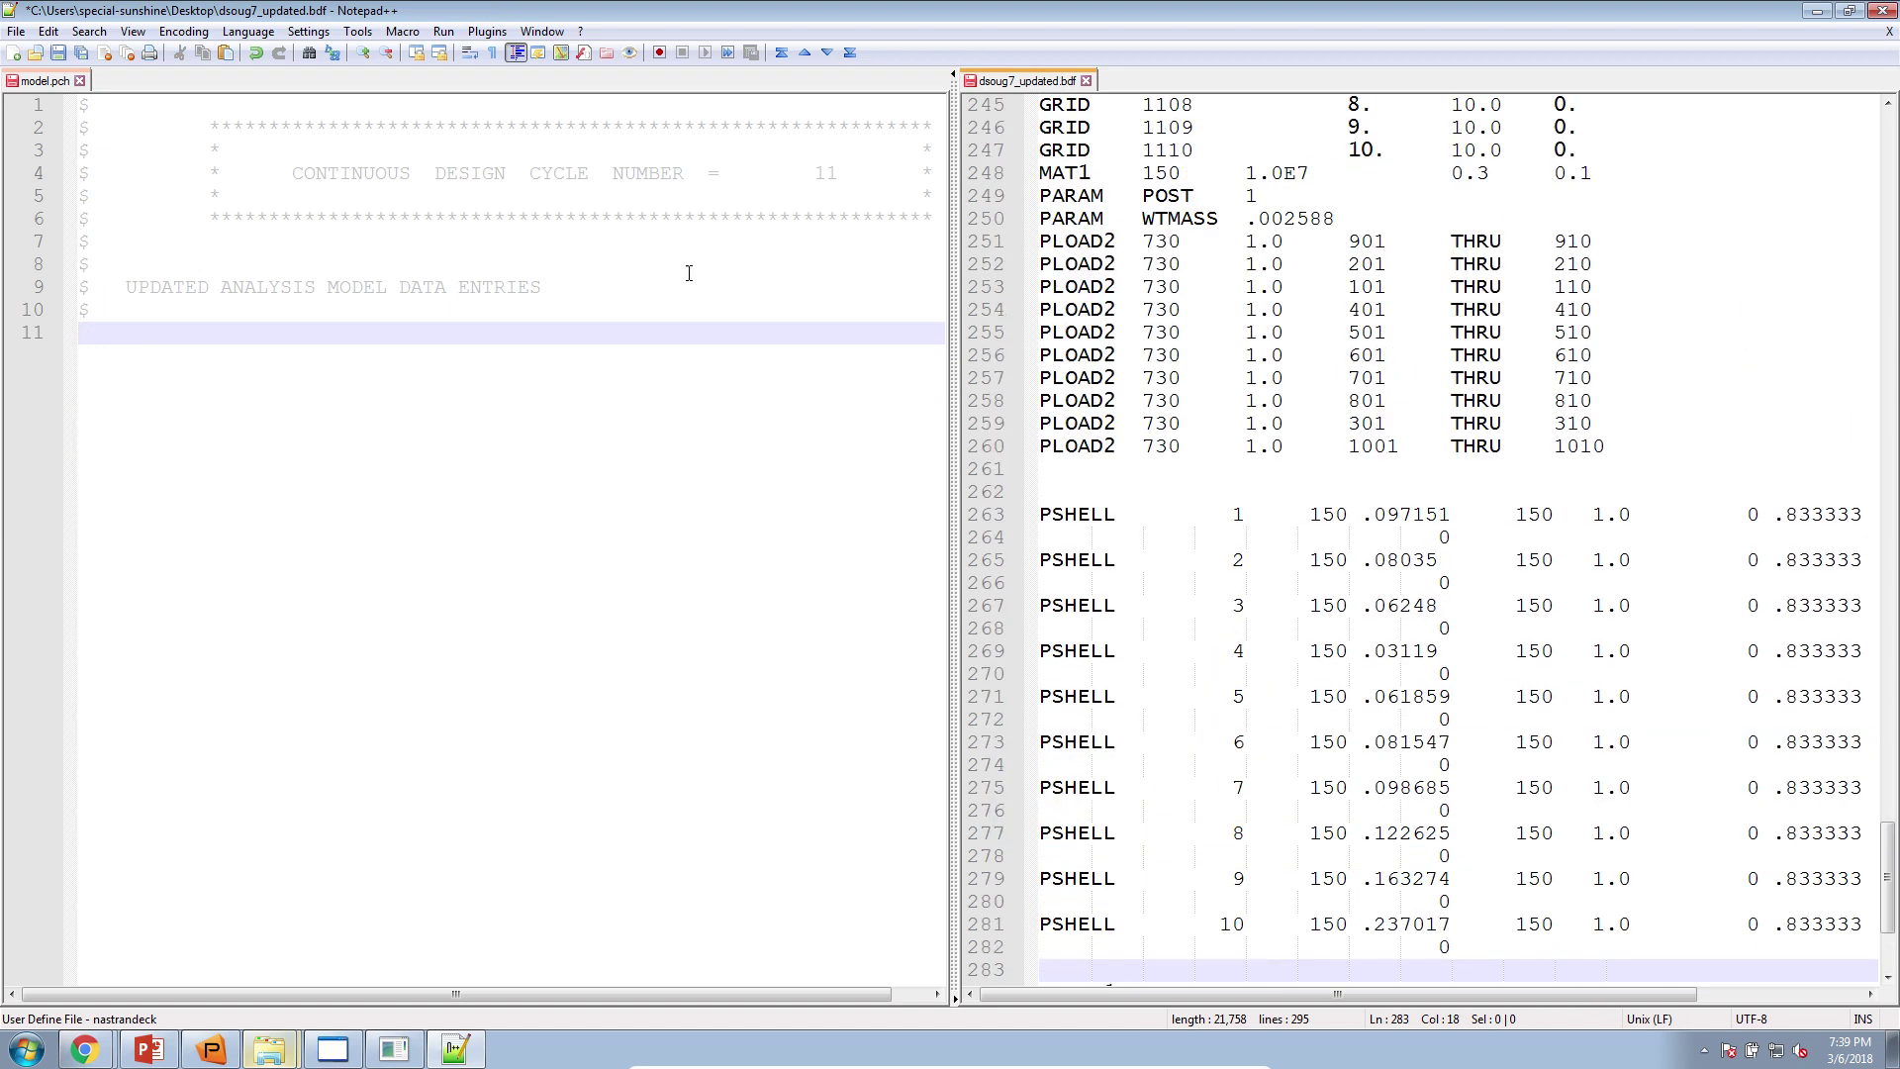
Close model.pch and save dsoug7_updated.bdf
{"action": "left_click", "coordinate": [80, 80]}
{"action": "left_click", "coordinate": [1029, 604]}
{"action": "left_click", "coordinate": [1026, 590]}
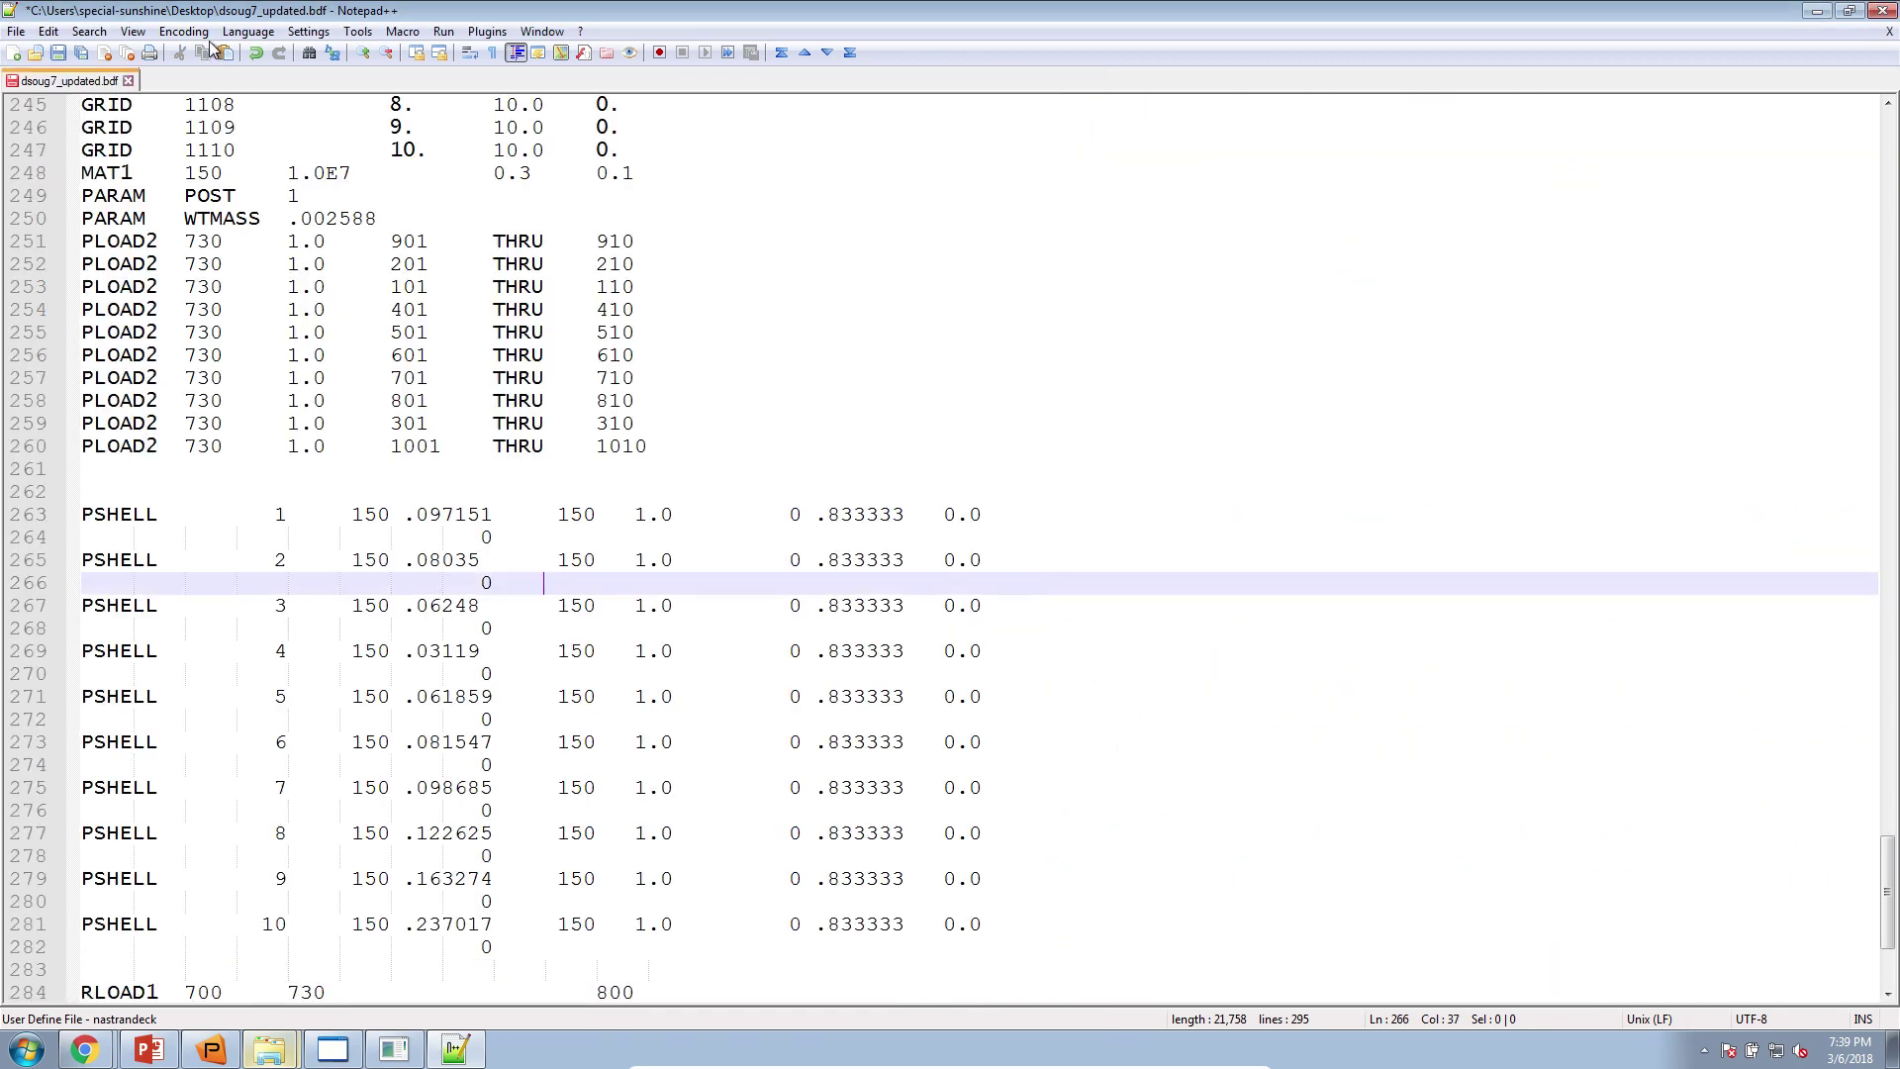
{"action": "key", "text": "ctrl+s"}
Review the pasted PSHELL entries and their surrounding lines in dsoug7_updated.bdf
{"action": "key", "text": "Up"}
{"action": "key", "text": "Up"}
{"action": "key", "text": "Up"}
{"action": "key", "text": "Up"}
{"action": "key", "text": "Up"}
{"action": "key", "text": "Up"}
{"action": "key", "text": "Up"}
{"action": "key", "text": "Up"}
{"action": "scroll", "coordinate": [538, 585], "scroll_direction": "down", "scroll_amount": 4}
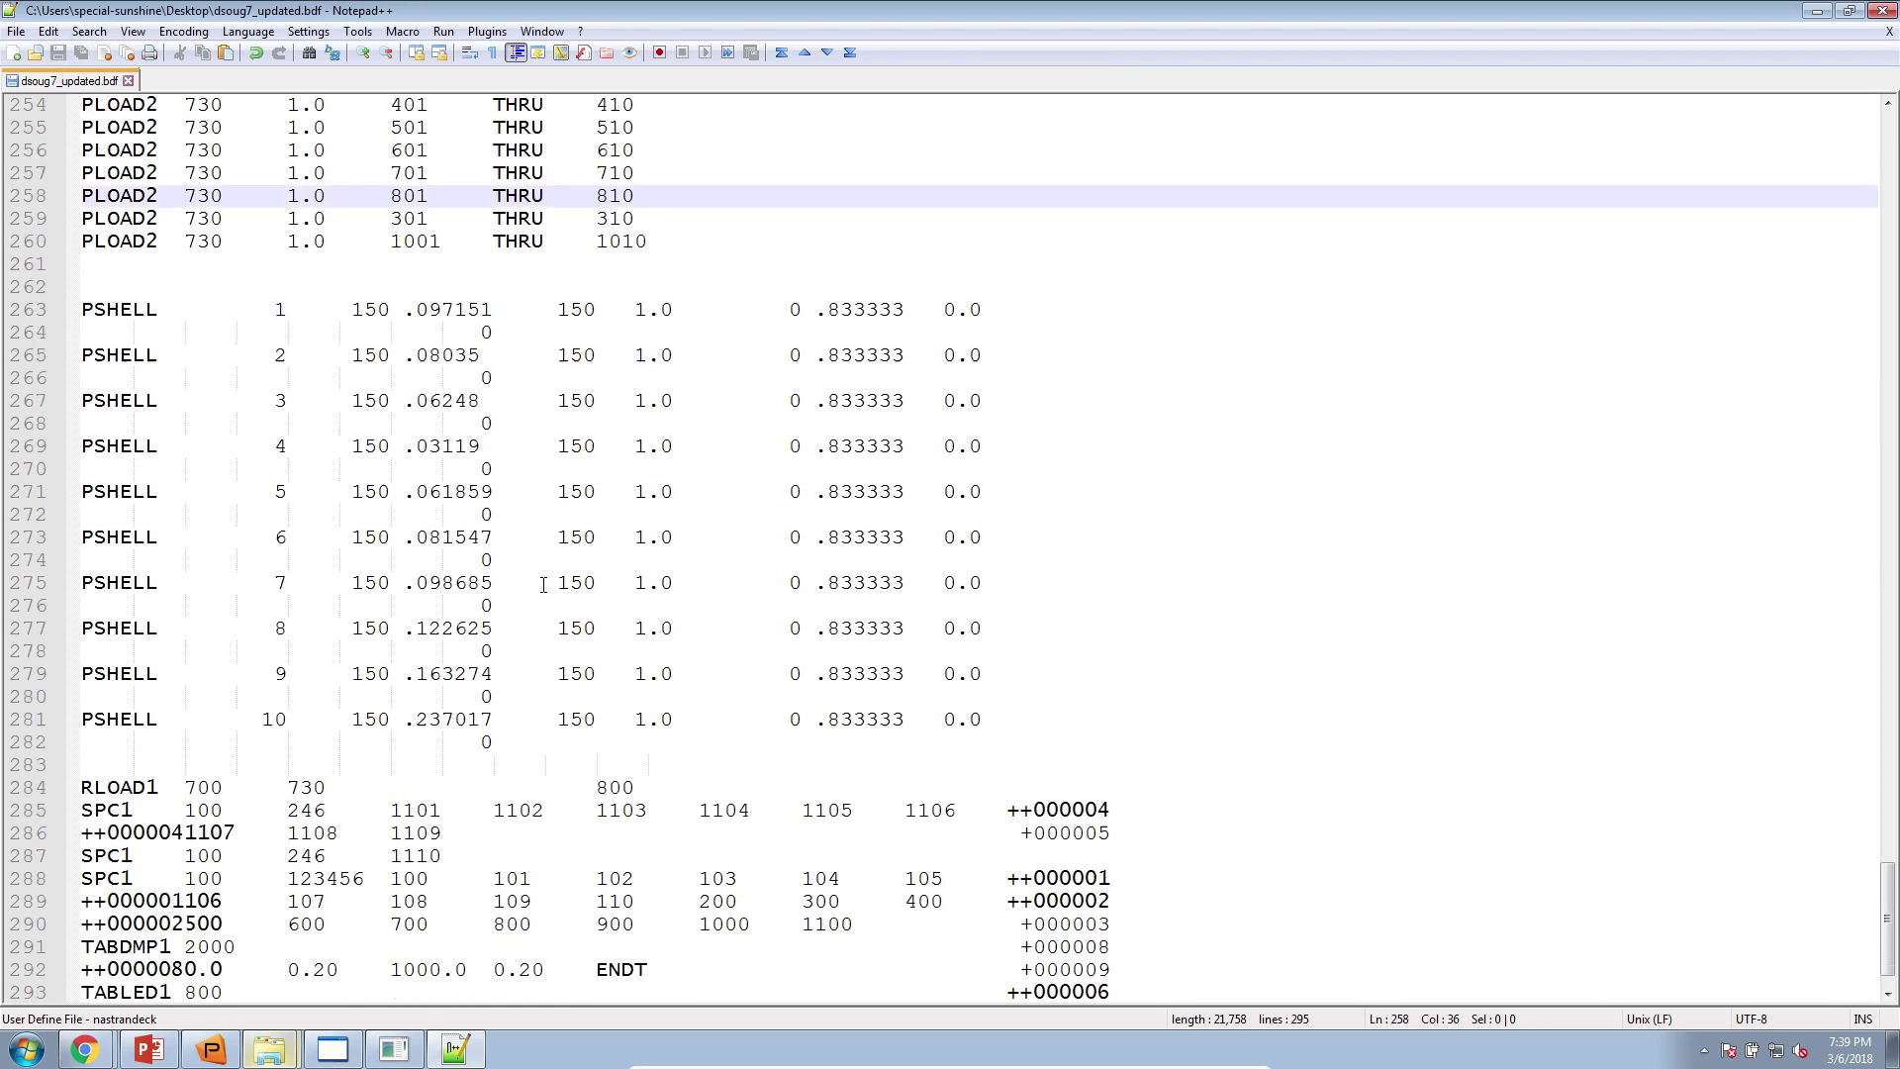
Minimize the text editor and the nastran_working_directory window to check the dsoug7_updated.bdf file on the desktop
{"action": "left_click", "coordinate": [455, 1049]}
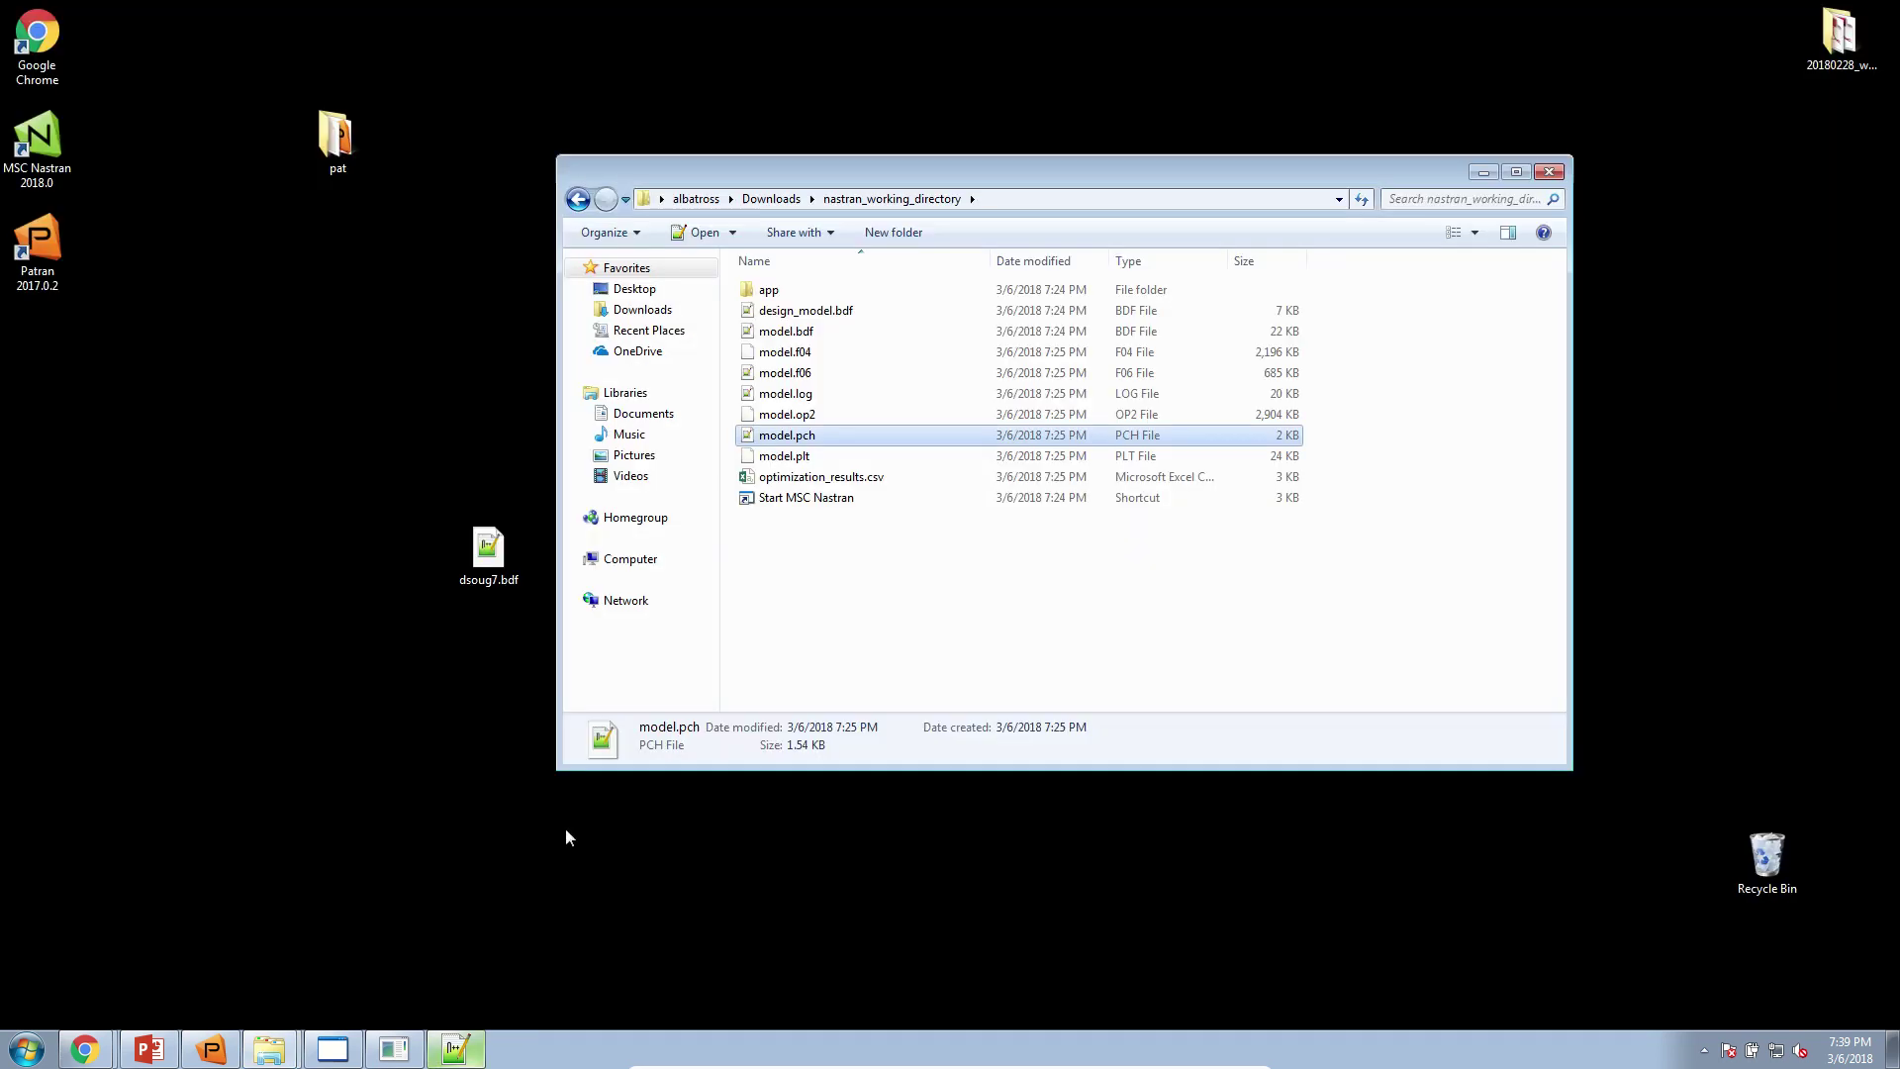
{"action": "left_click", "coordinate": [1484, 172]}
{"action": "left_click", "coordinate": [1118, 524]}
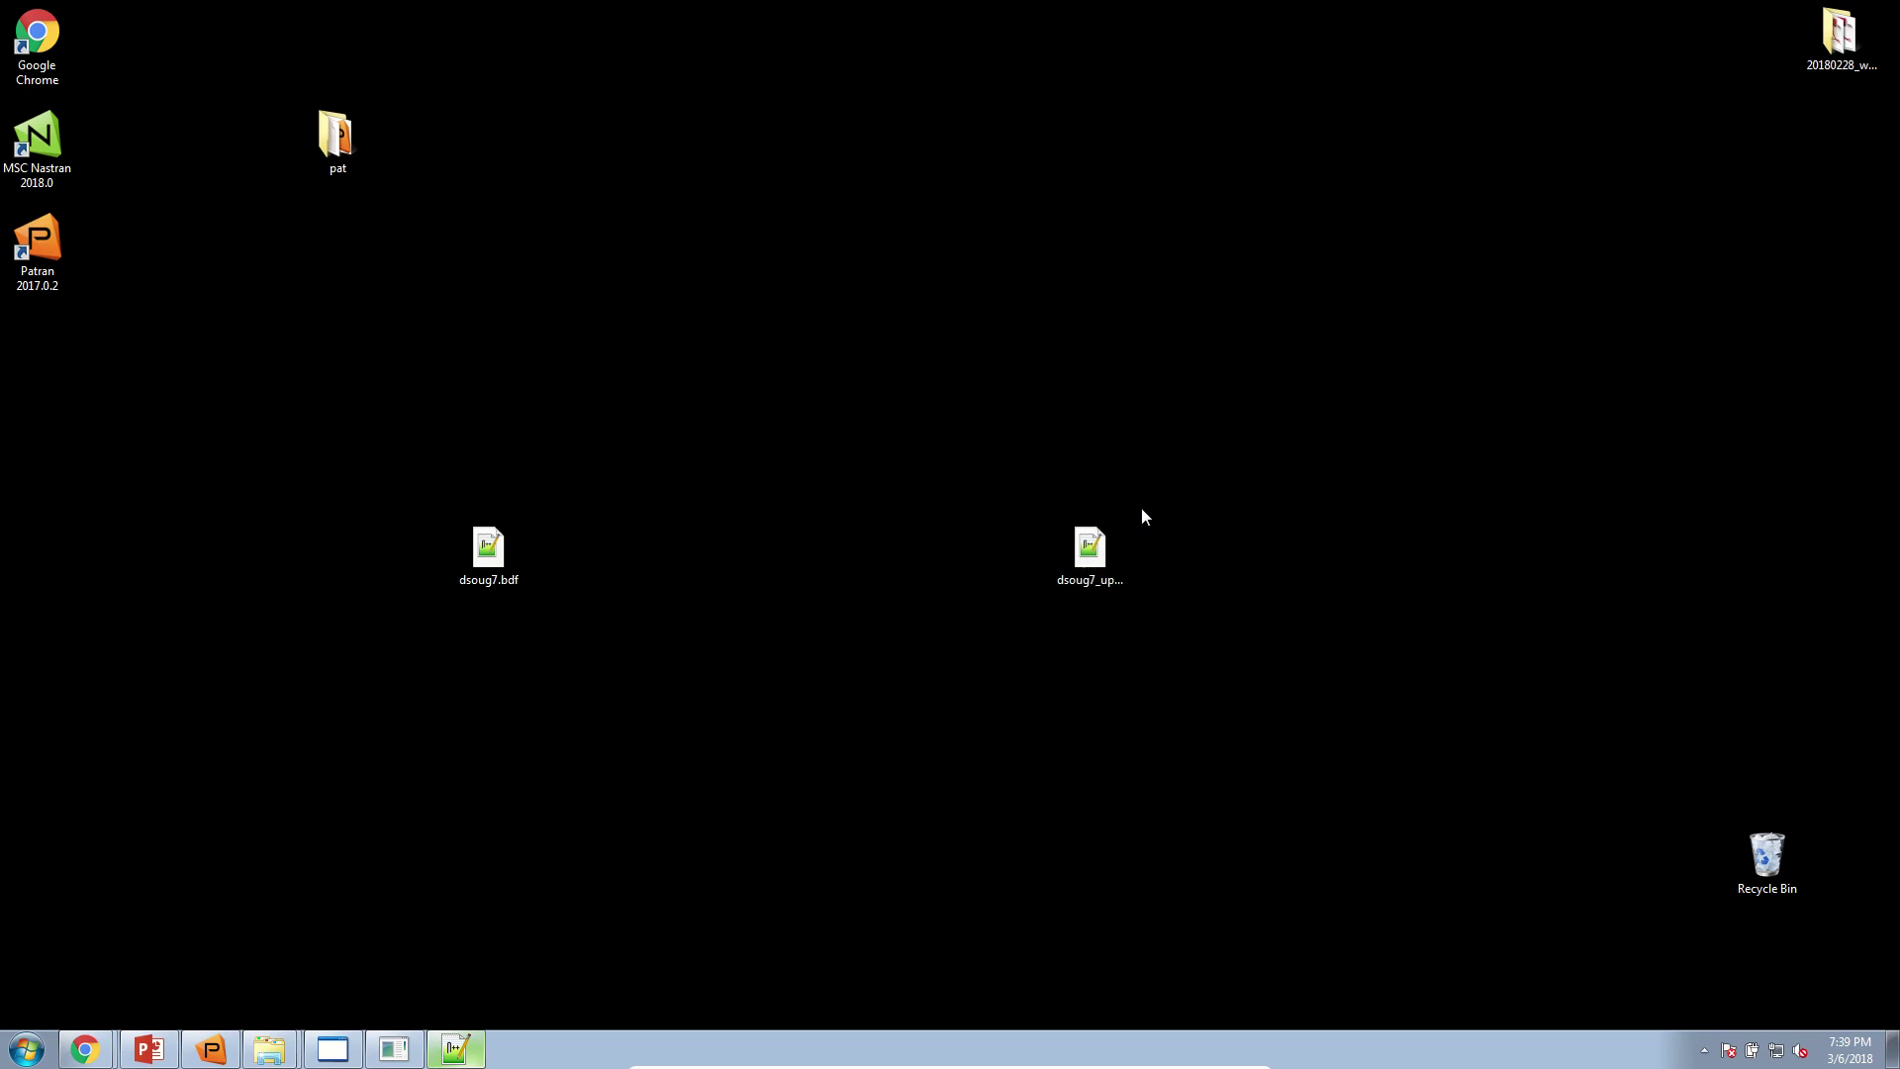
{"action": "left_click_drag", "start_coordinate": [1118, 525], "coordinate": [1146, 429]}
{"action": "left_click", "coordinate": [981, 432]}
Switch to the lecture_notes_dsoug7.pptx presentation in PowerPoint and present the closing Contact me slide full screen with the laser pointer
{"action": "left_click", "coordinate": [149, 1049]}
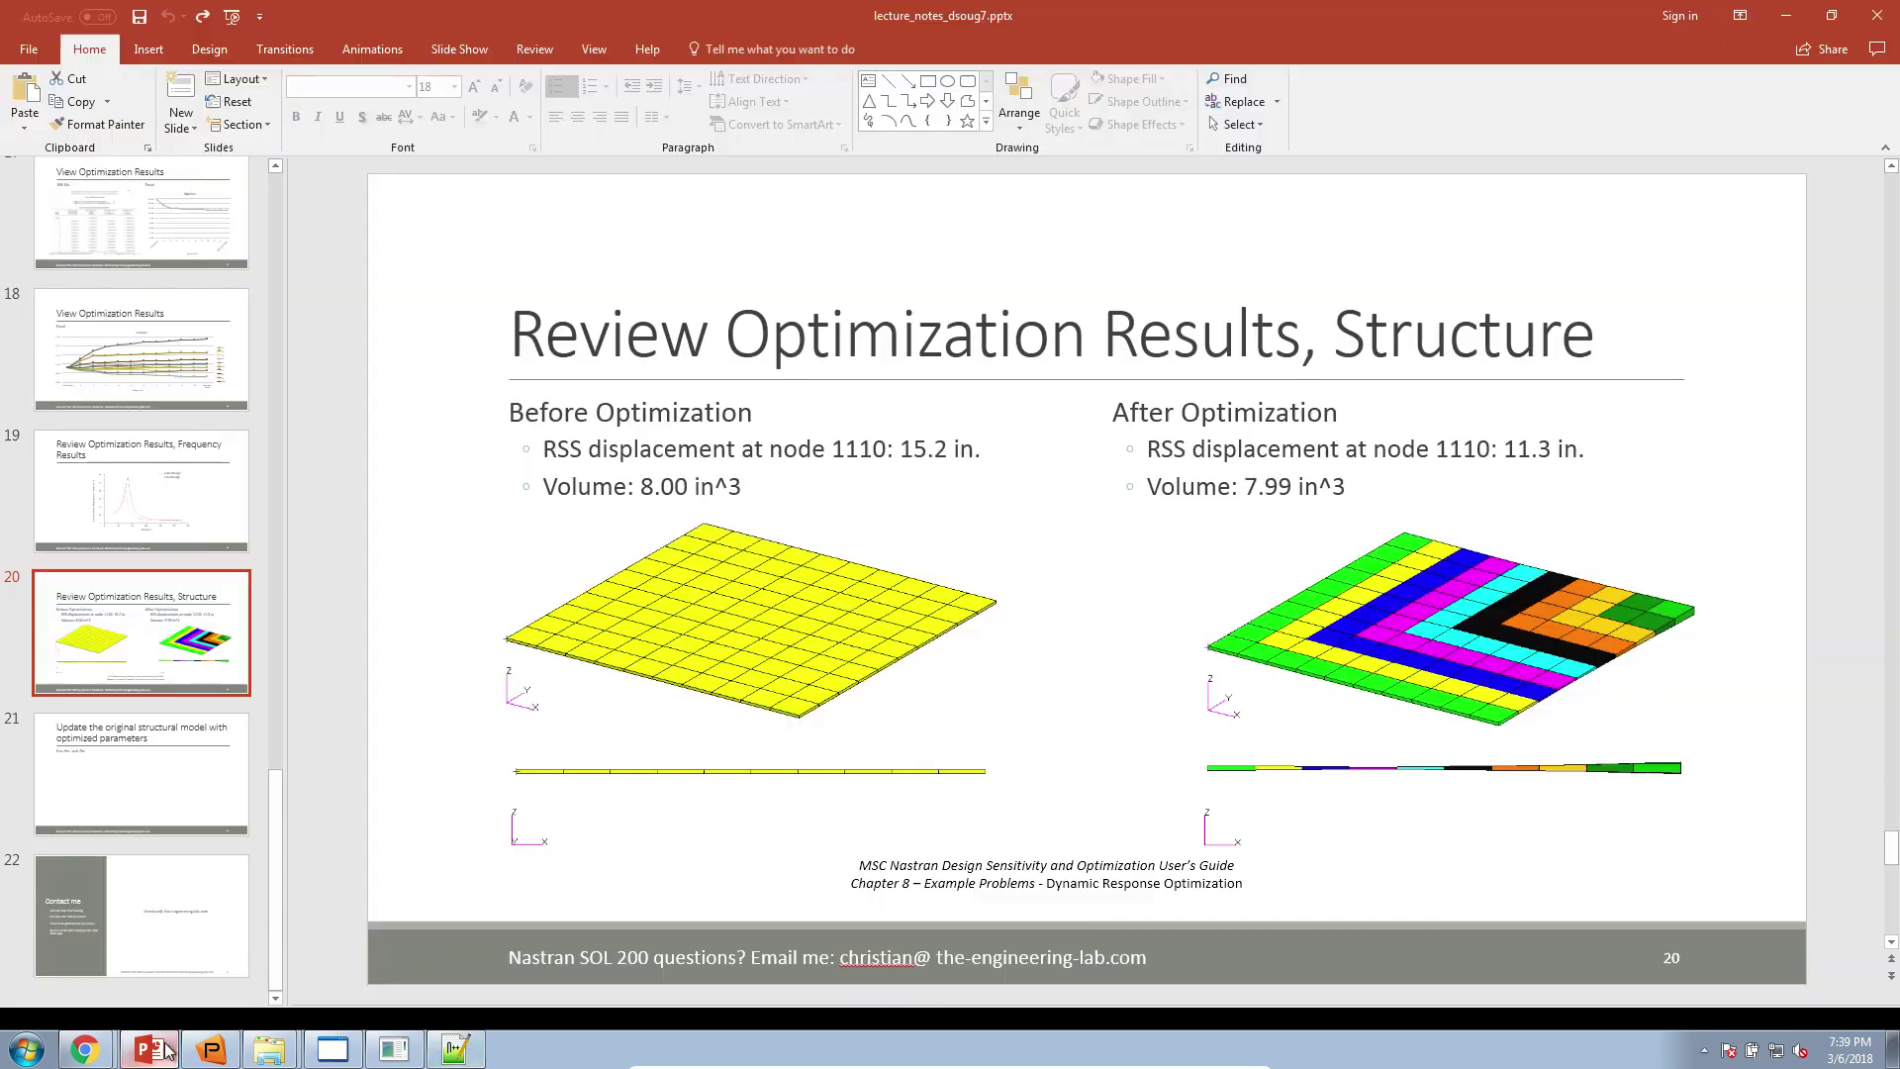
{"action": "left_click", "coordinate": [209, 804]}
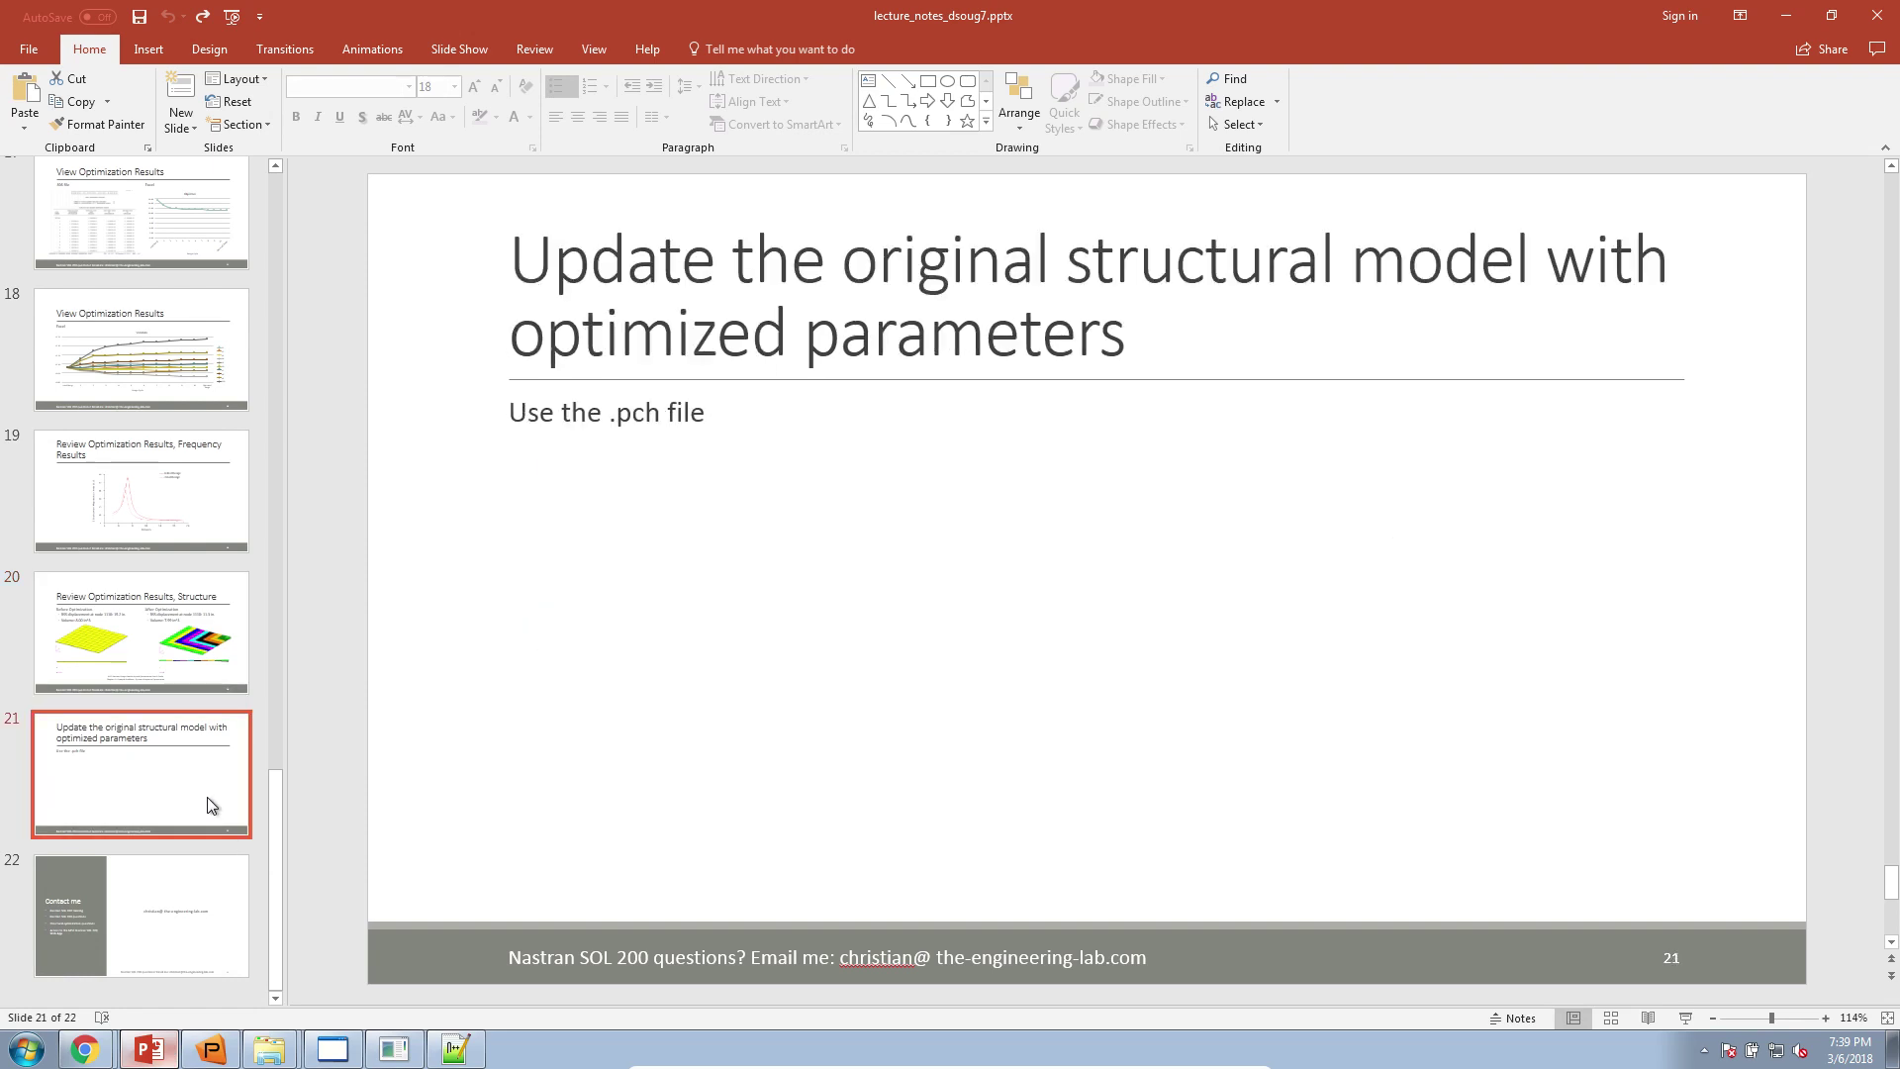
{"action": "left_click", "coordinate": [199, 940]}
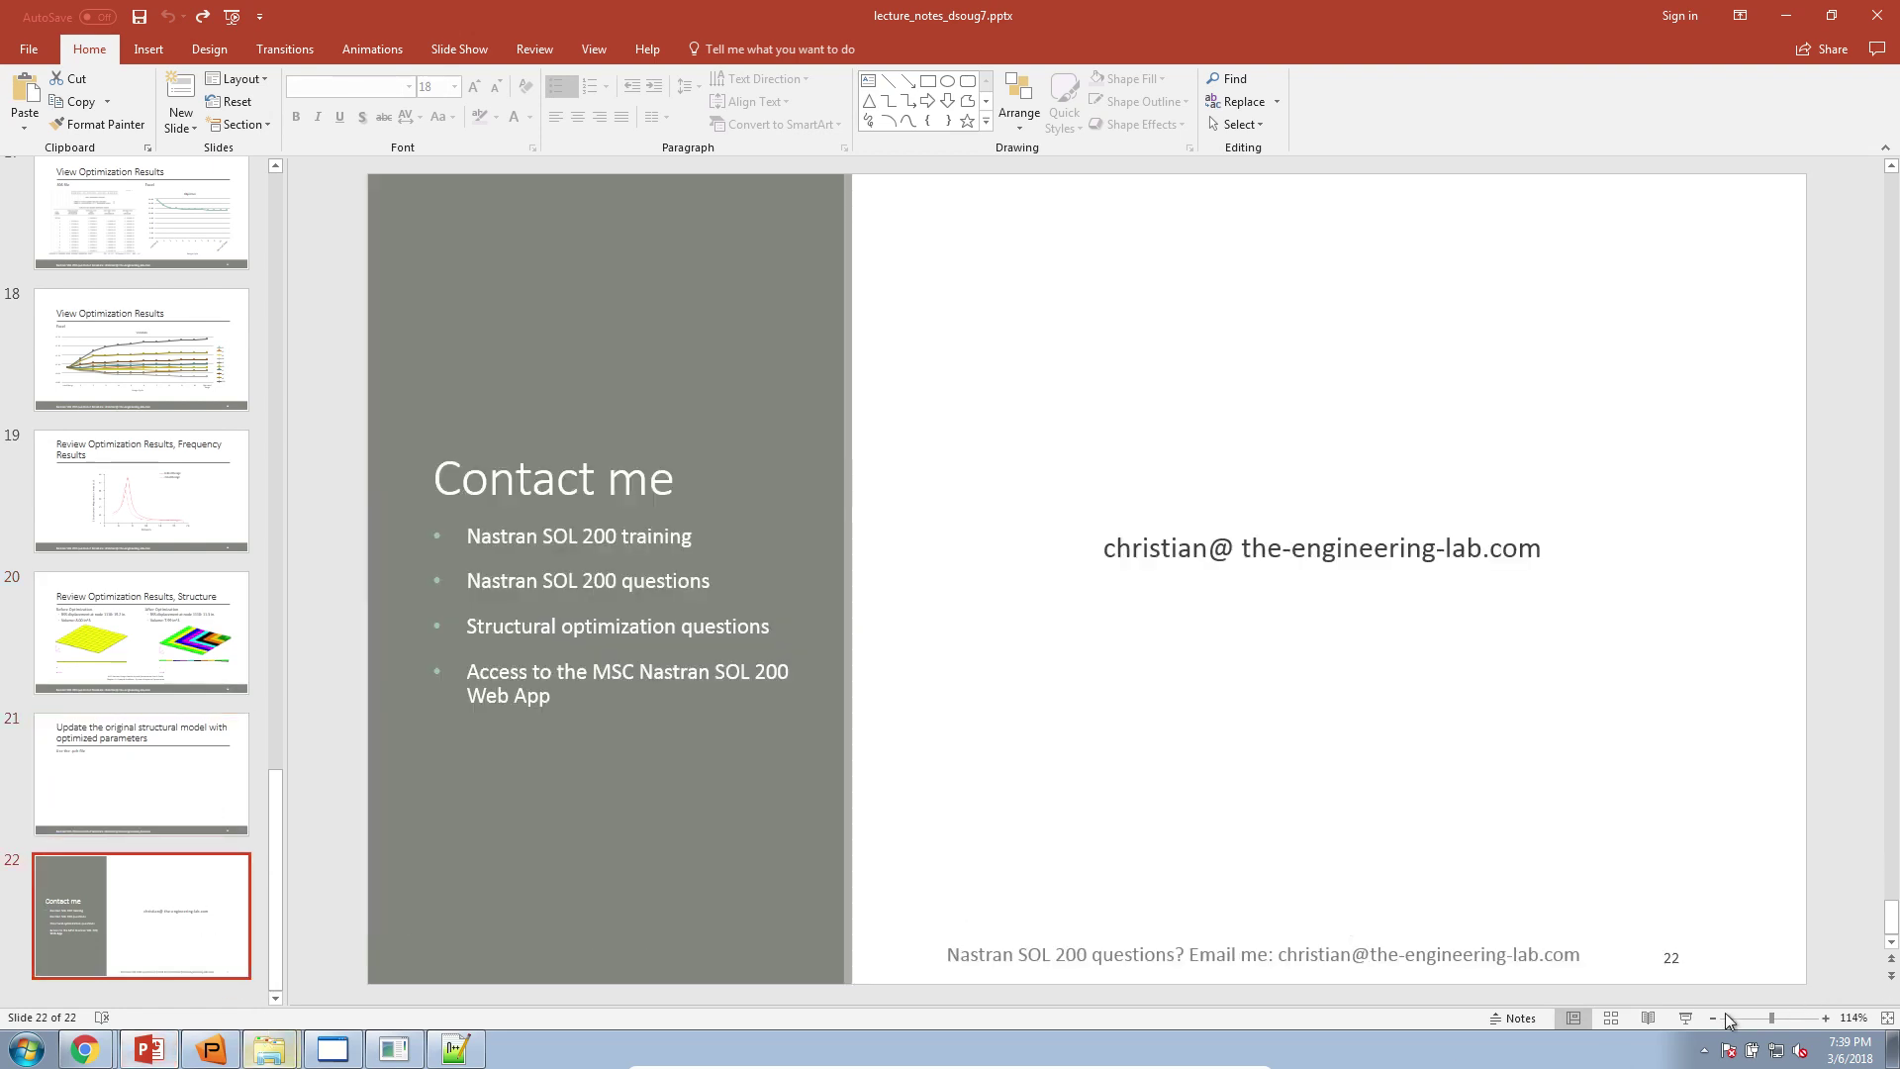
{"action": "left_click", "coordinate": [1685, 1017]}
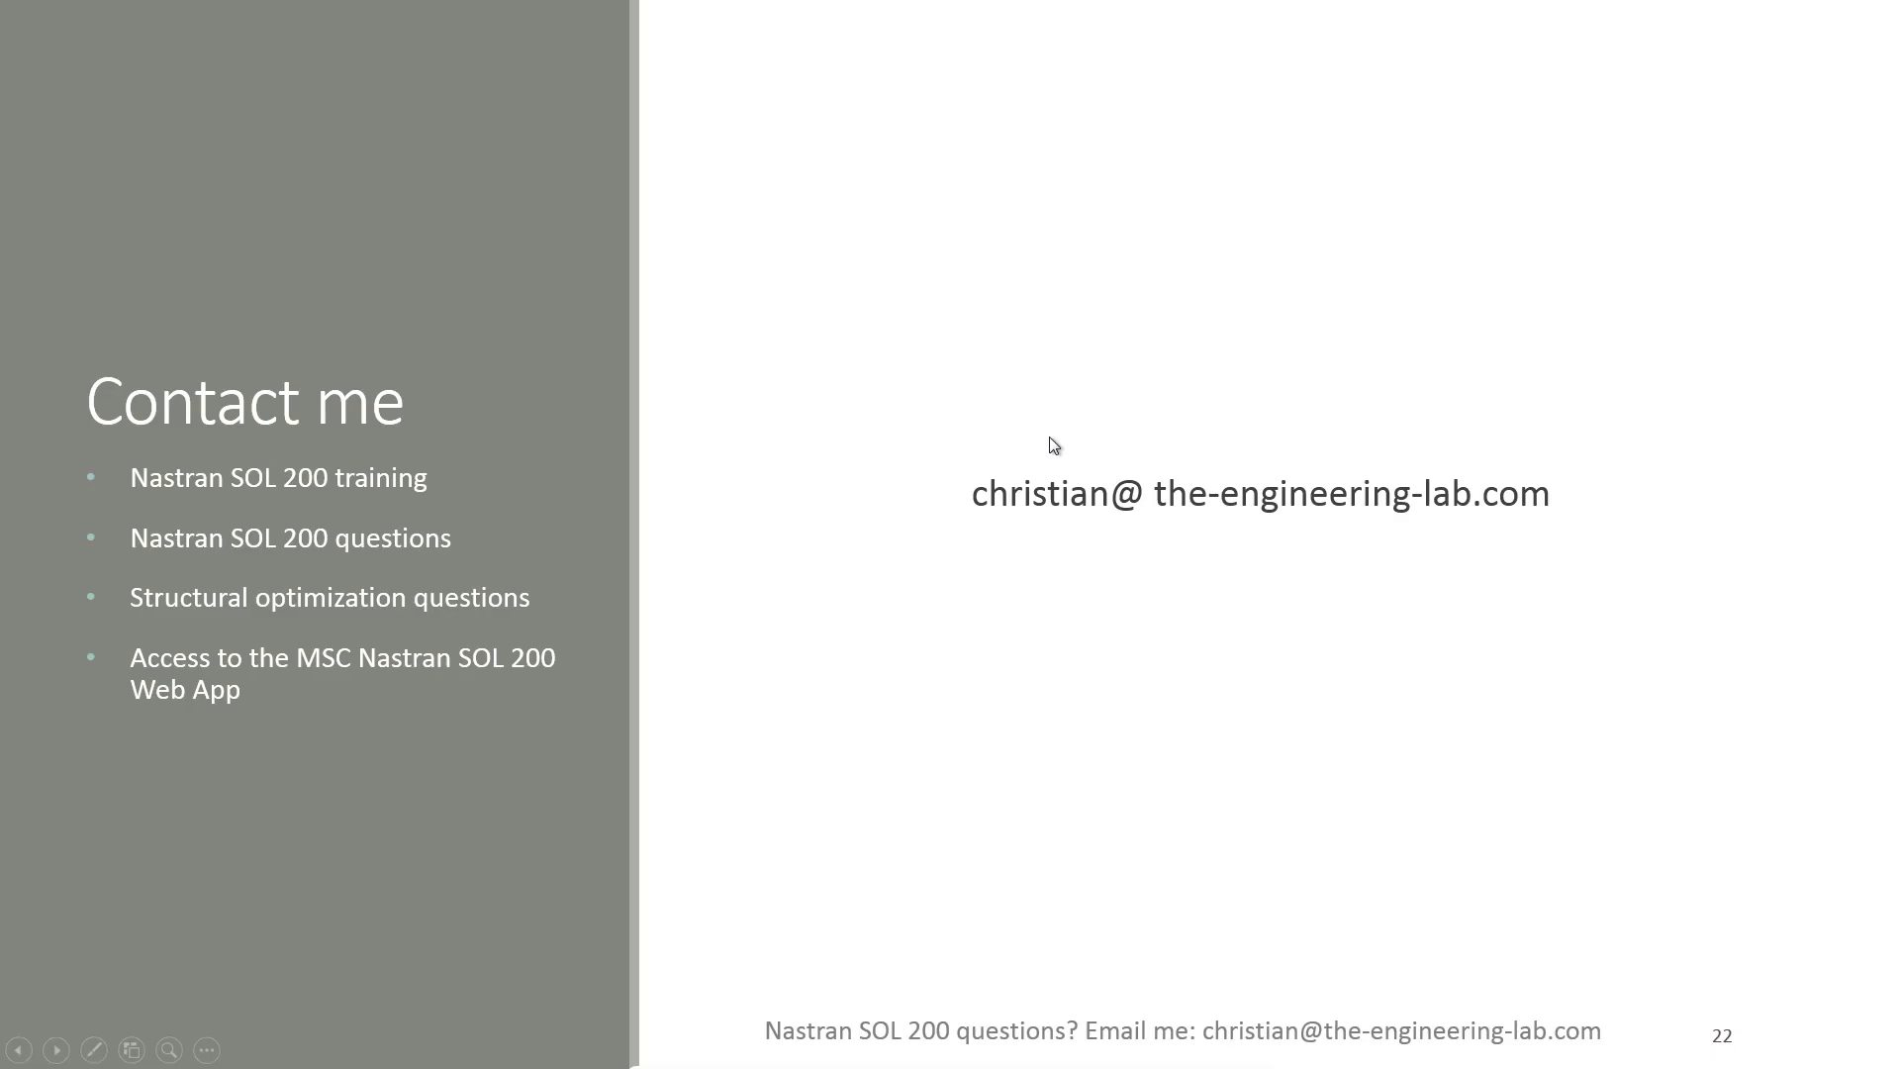
{"action": "left_click", "coordinate": [94, 1049]}
{"action": "left_click", "coordinate": [93, 867]}
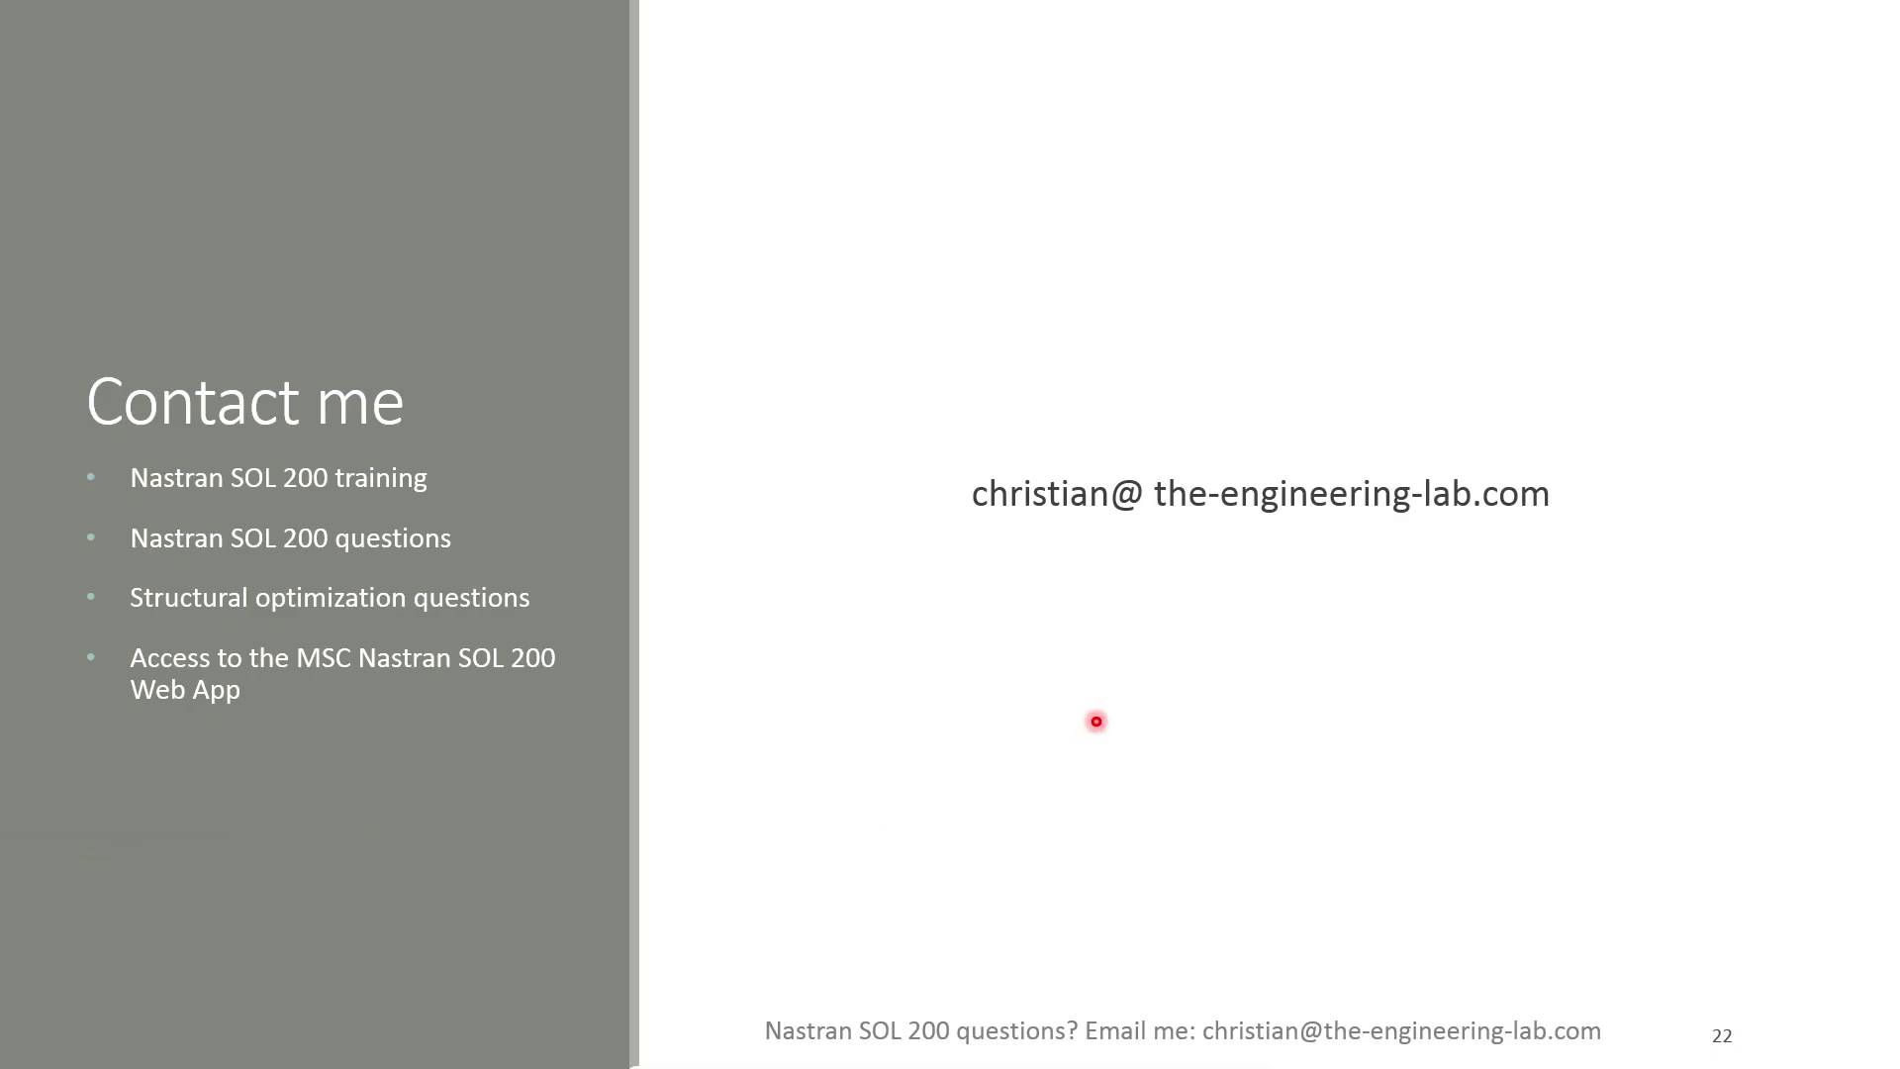